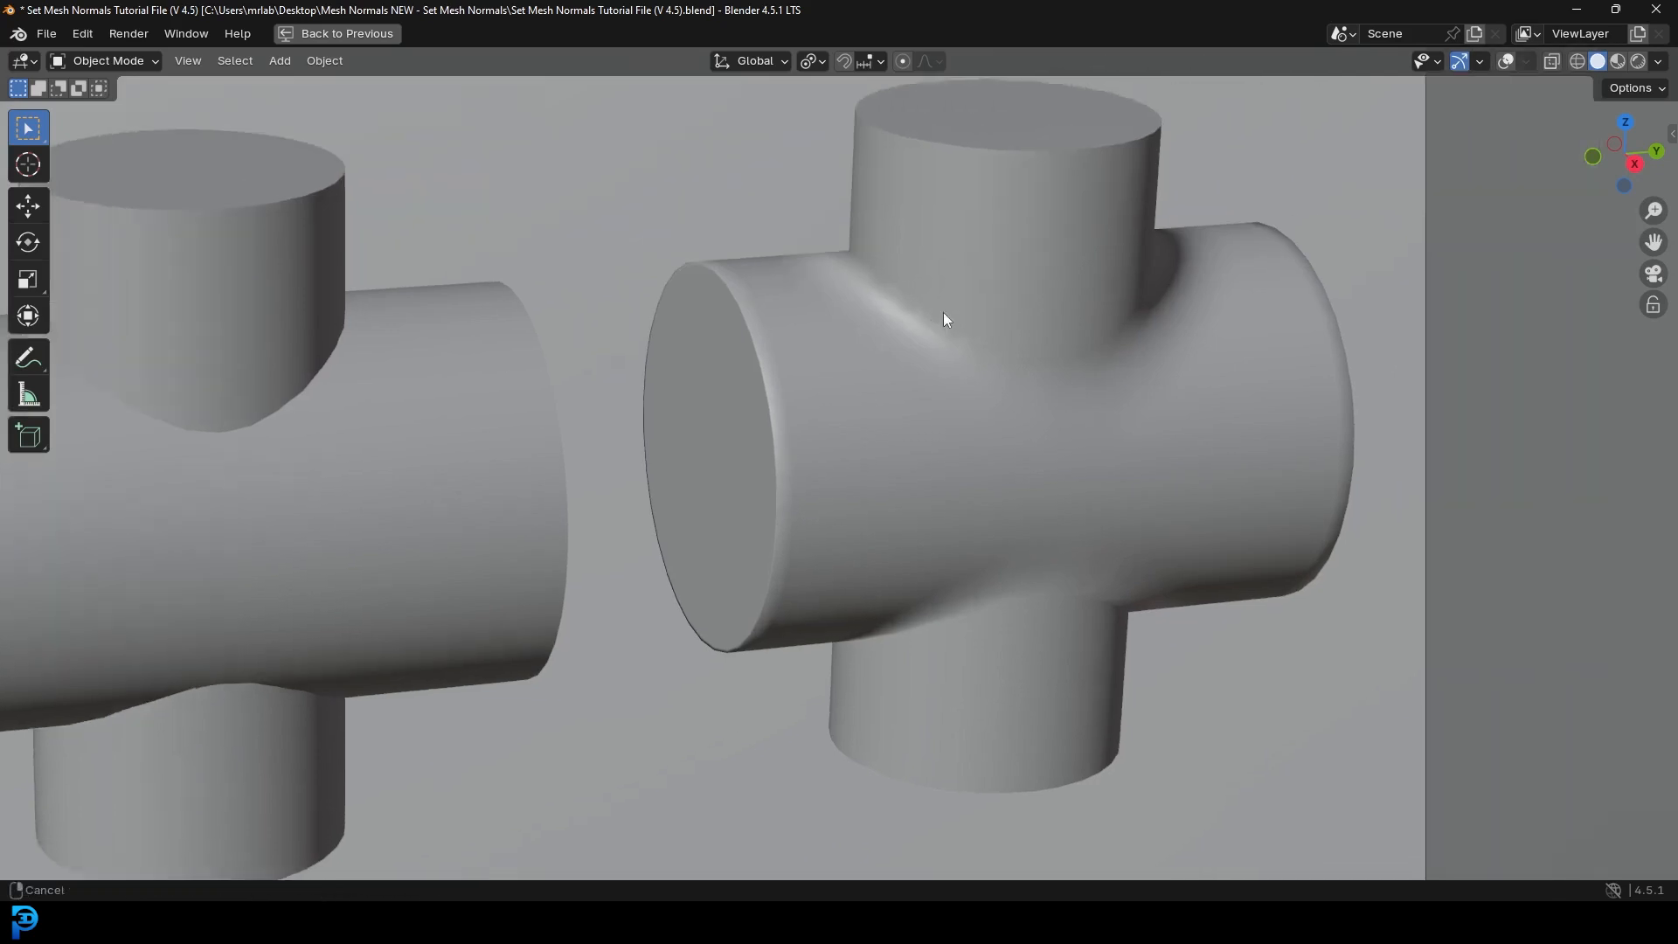
# Step: Show the viewport overlays and examine the mesh of the smoothly blended cylinder joint in Edit Mode
pyautogui.scroll(3, 952, 404)
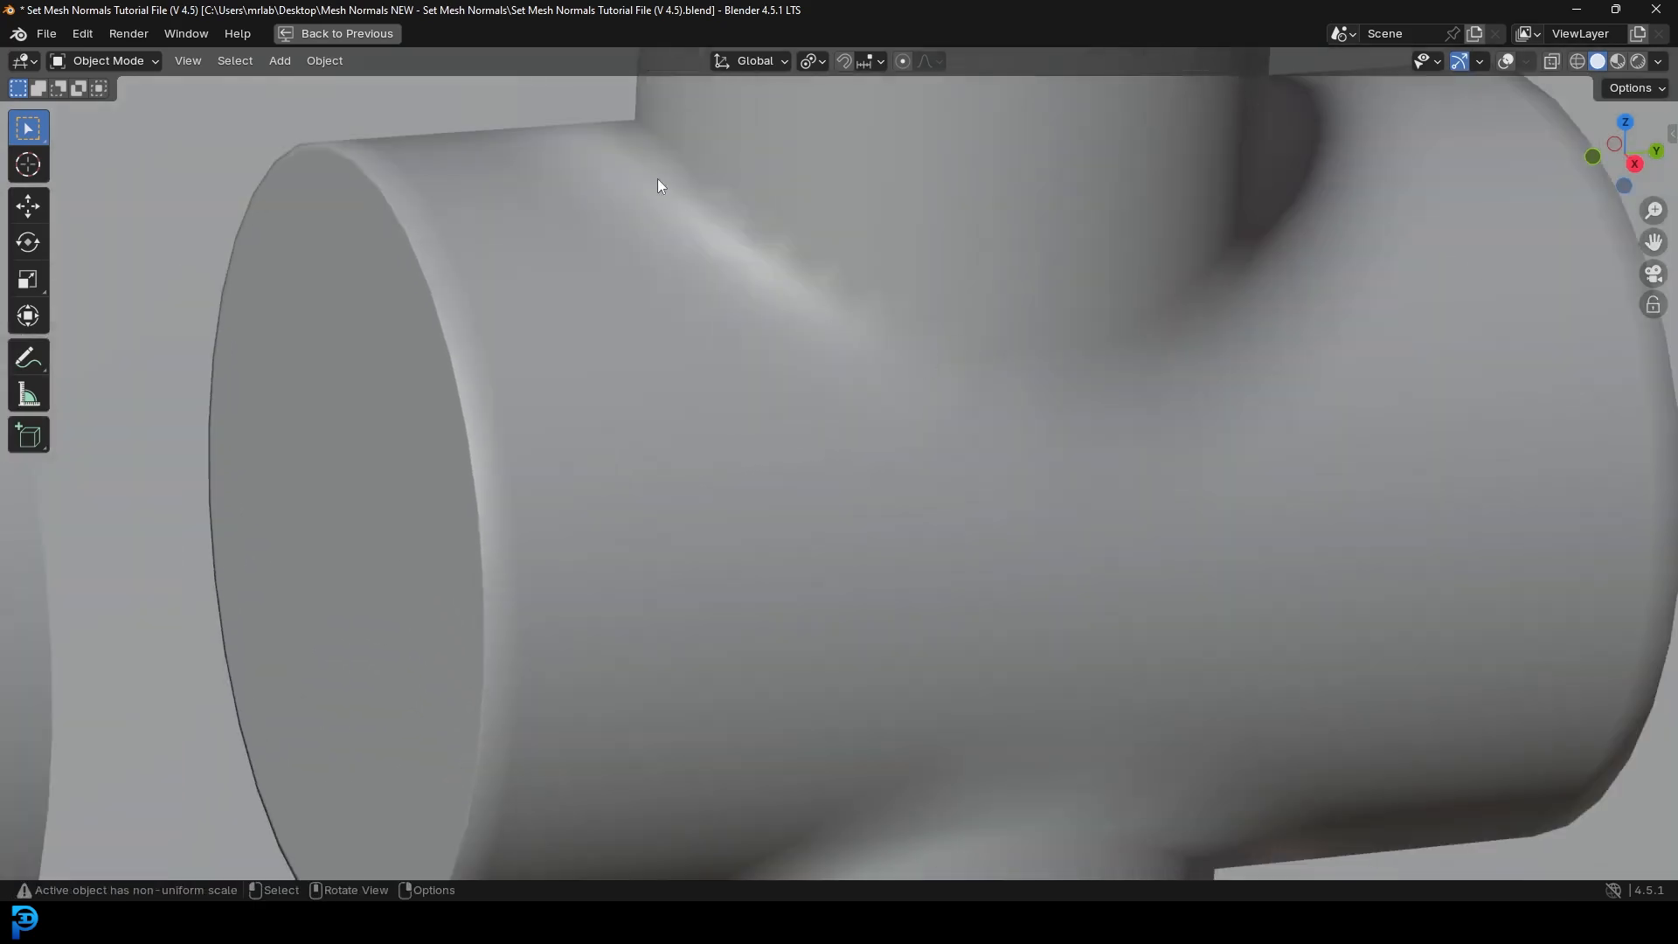
pyautogui.scroll(-6, 1187, 330)
pyautogui.click(1505, 60)
pyautogui.scroll(-5, 786, 393)
pyautogui.click(865, 264)
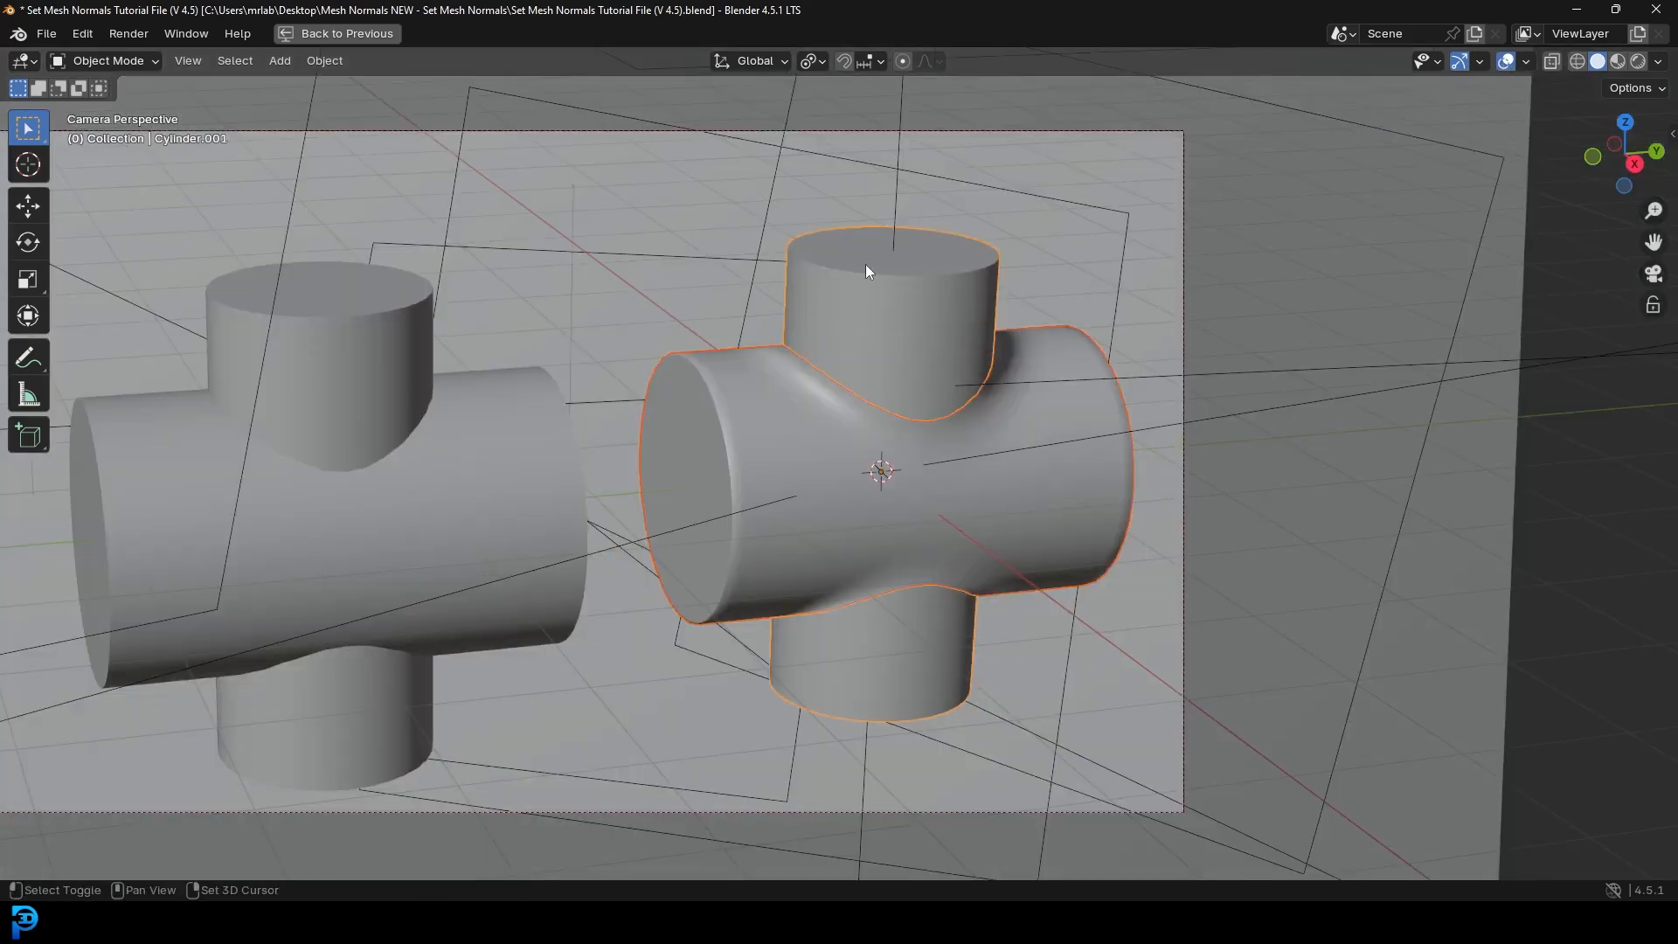
pyautogui.press('Tab')
pyautogui.scroll(5, 1105, 345)
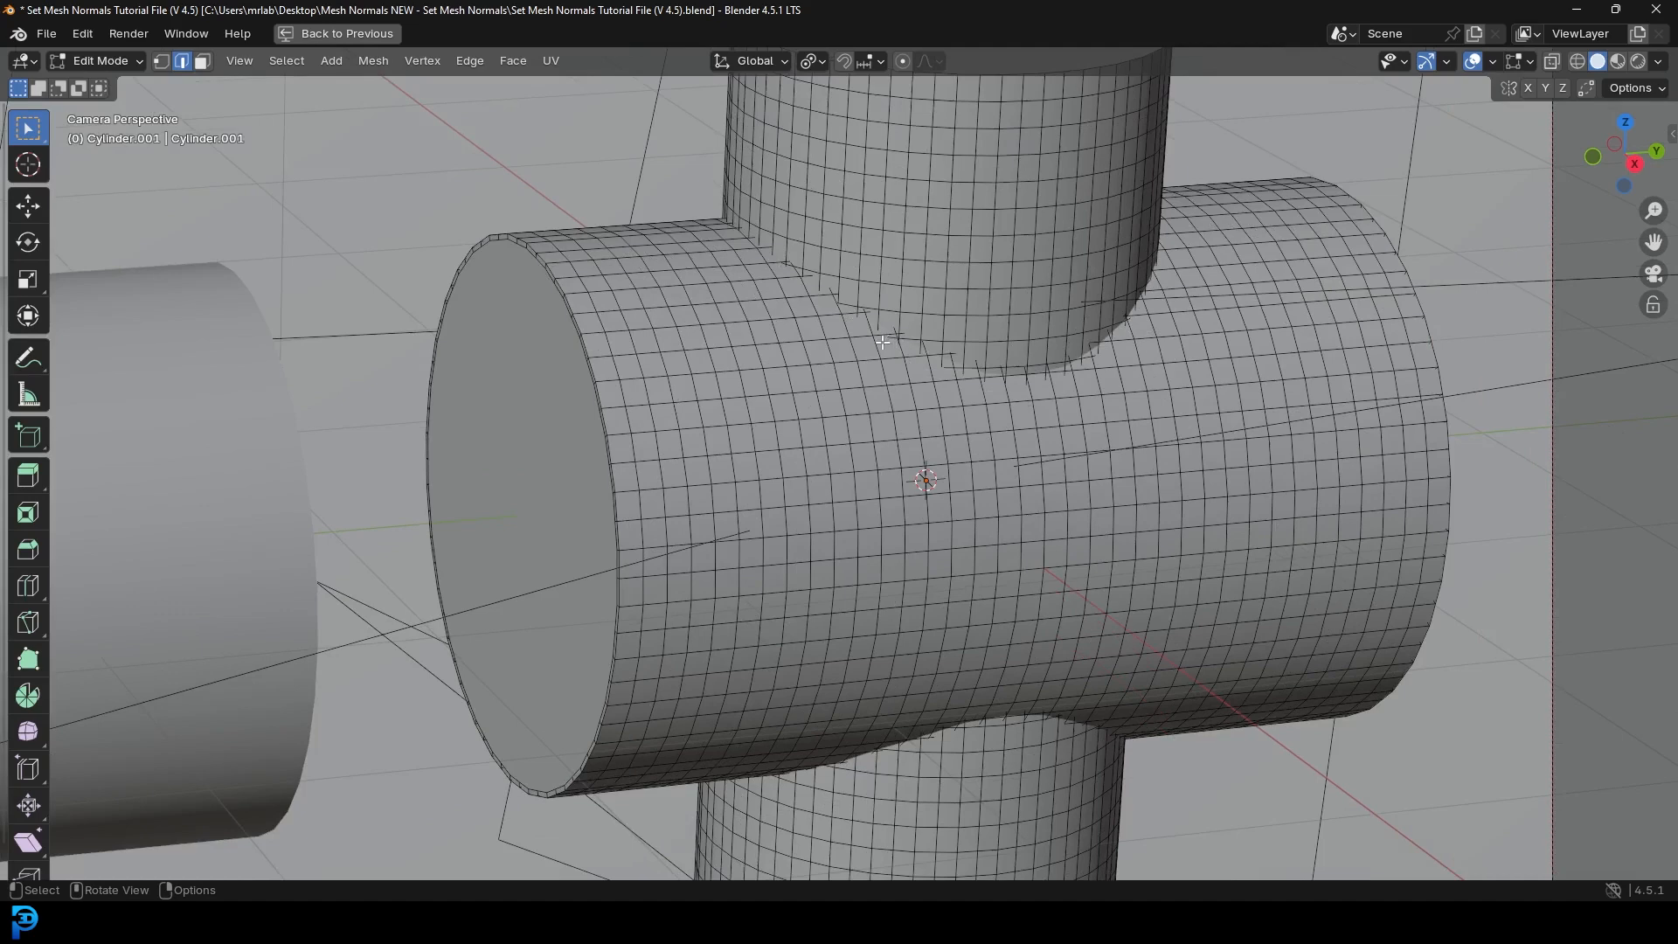
pyautogui.scroll(-5, 1135, 349)
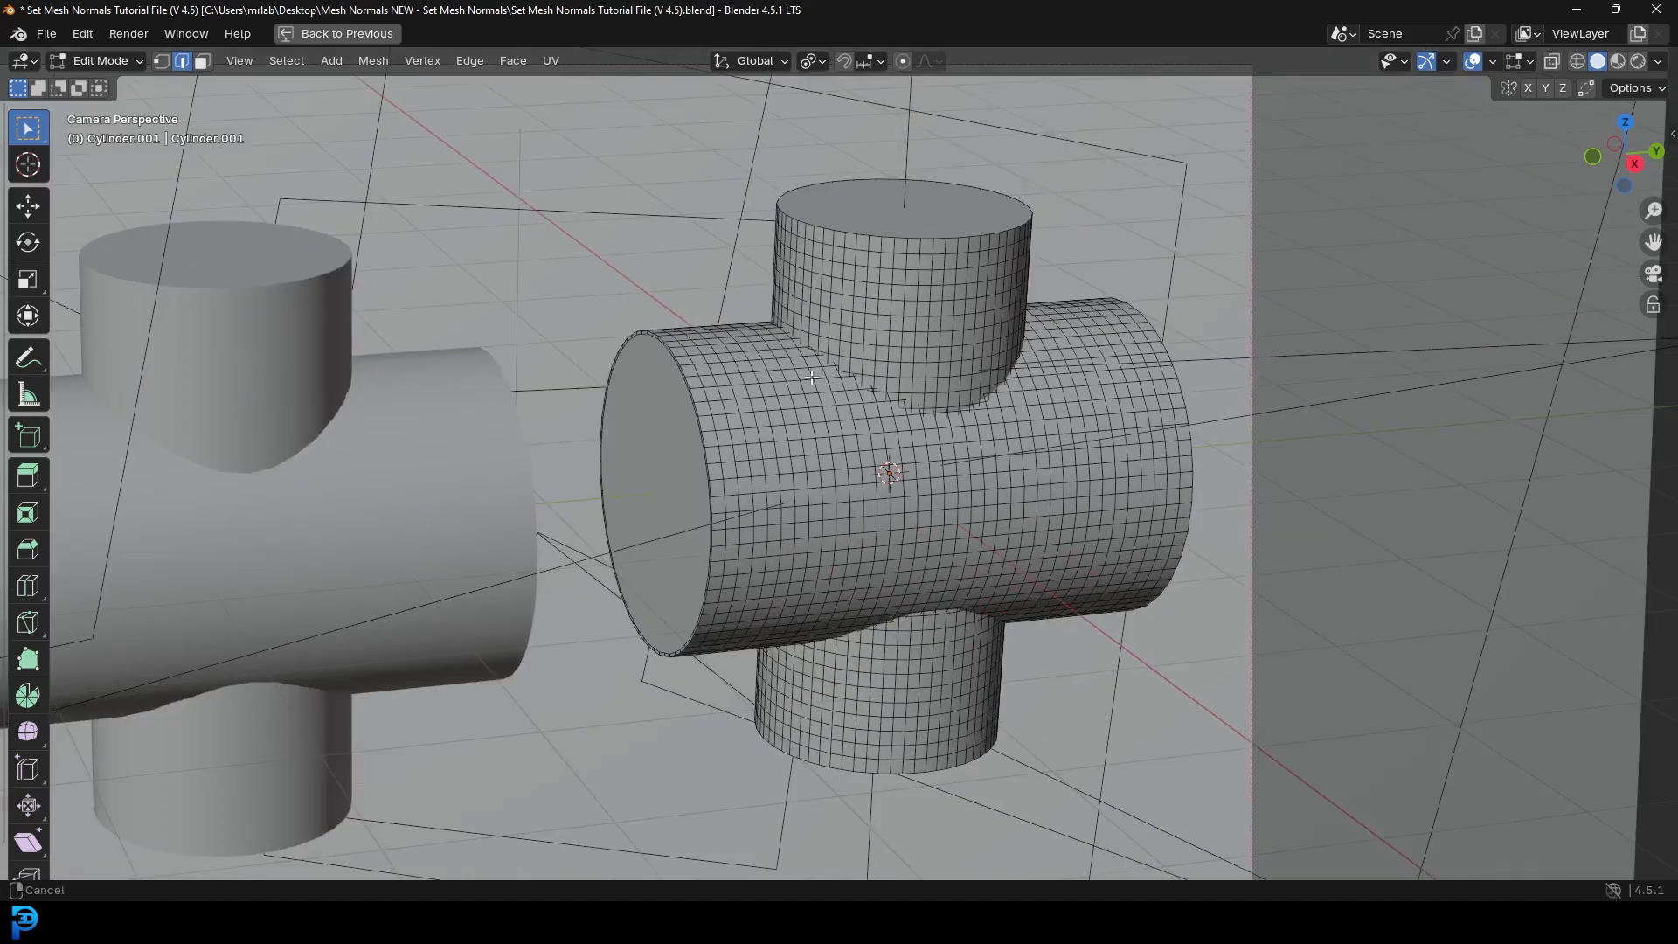
pyautogui.press('Tab')
# Step: Examine the hard seam of the unblended cylinder pair and compare both joints in Rendered shading
pyautogui.click(599, 383)
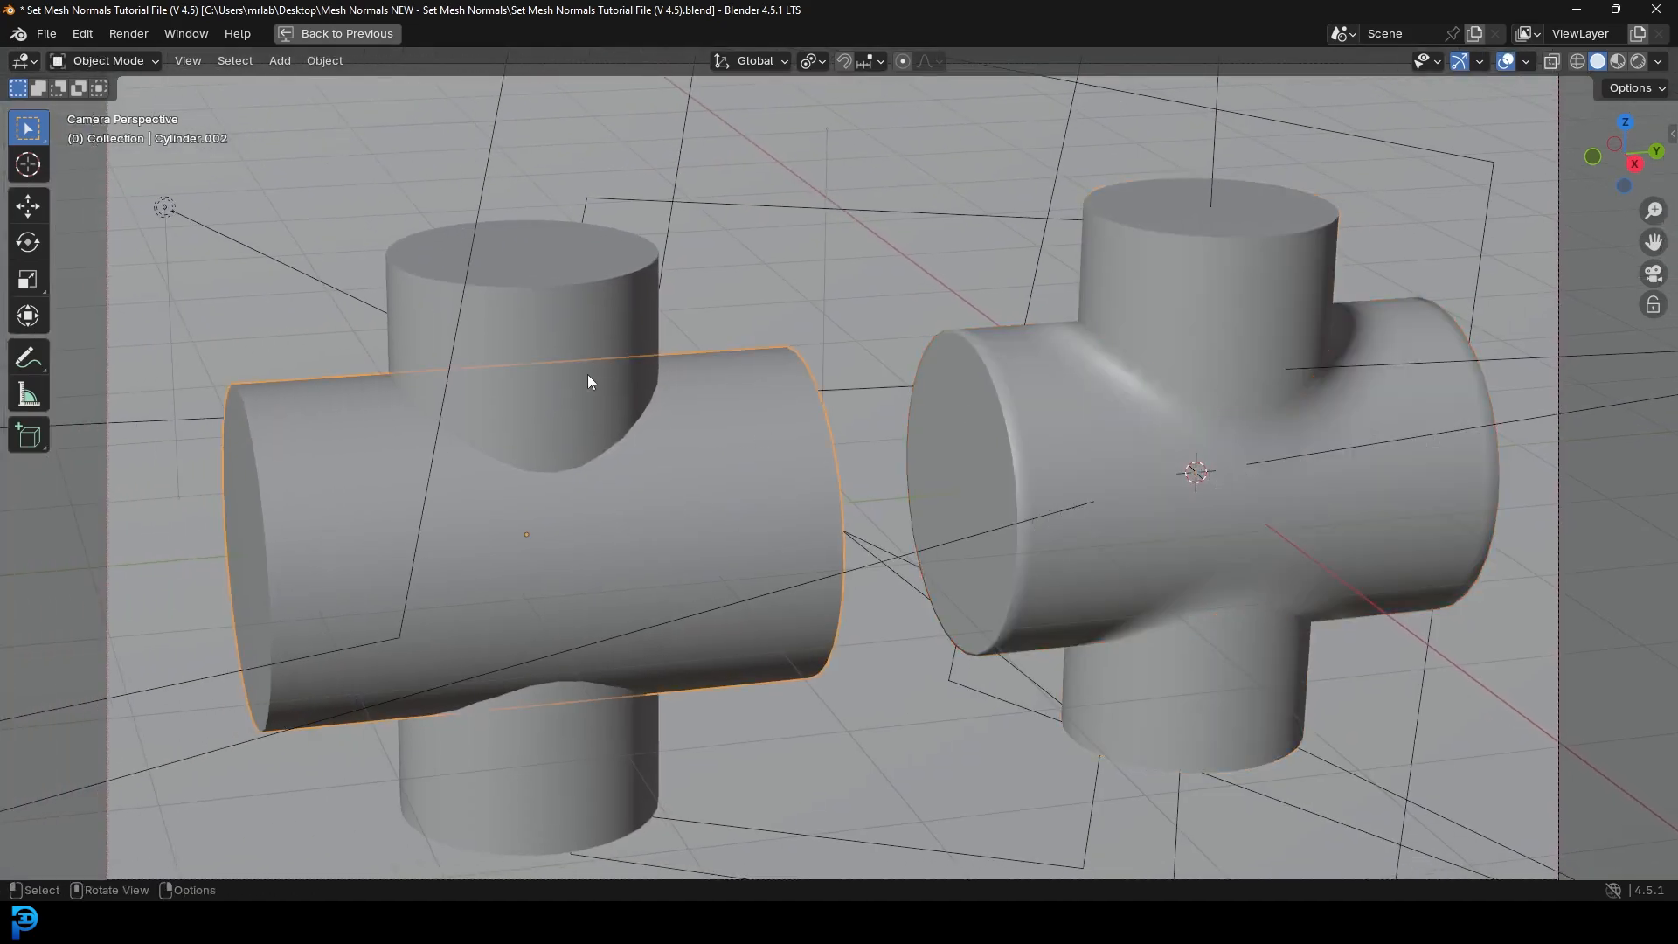
pyautogui.scroll(2, 774, 414)
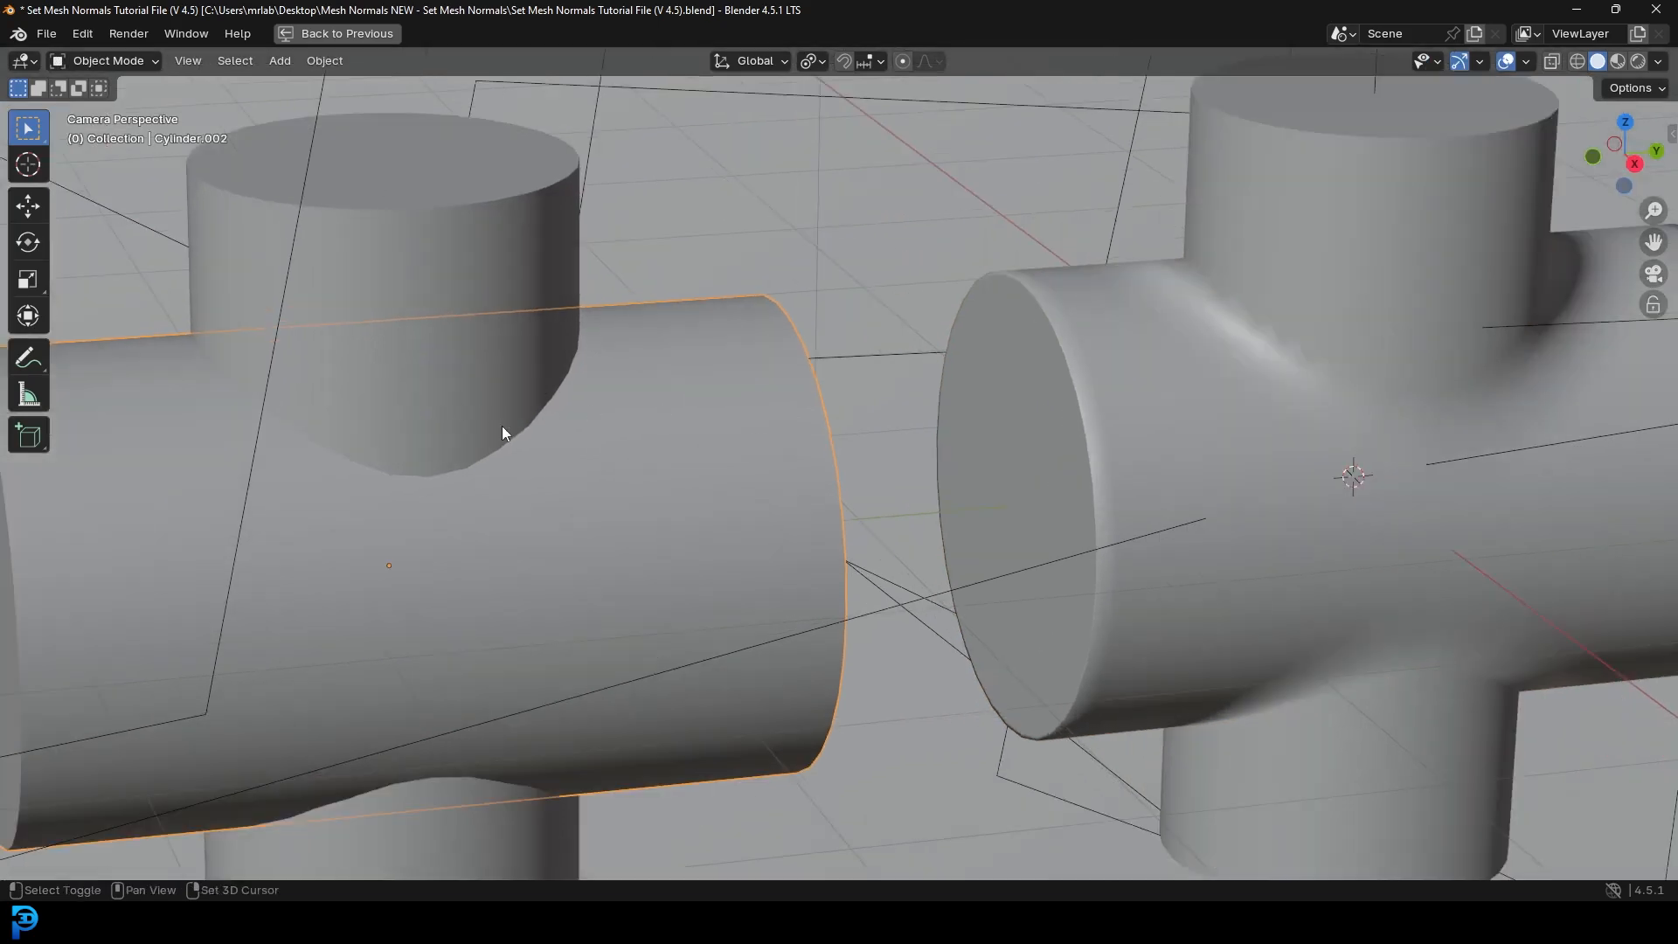
pyautogui.scroll(3, 783, 440)
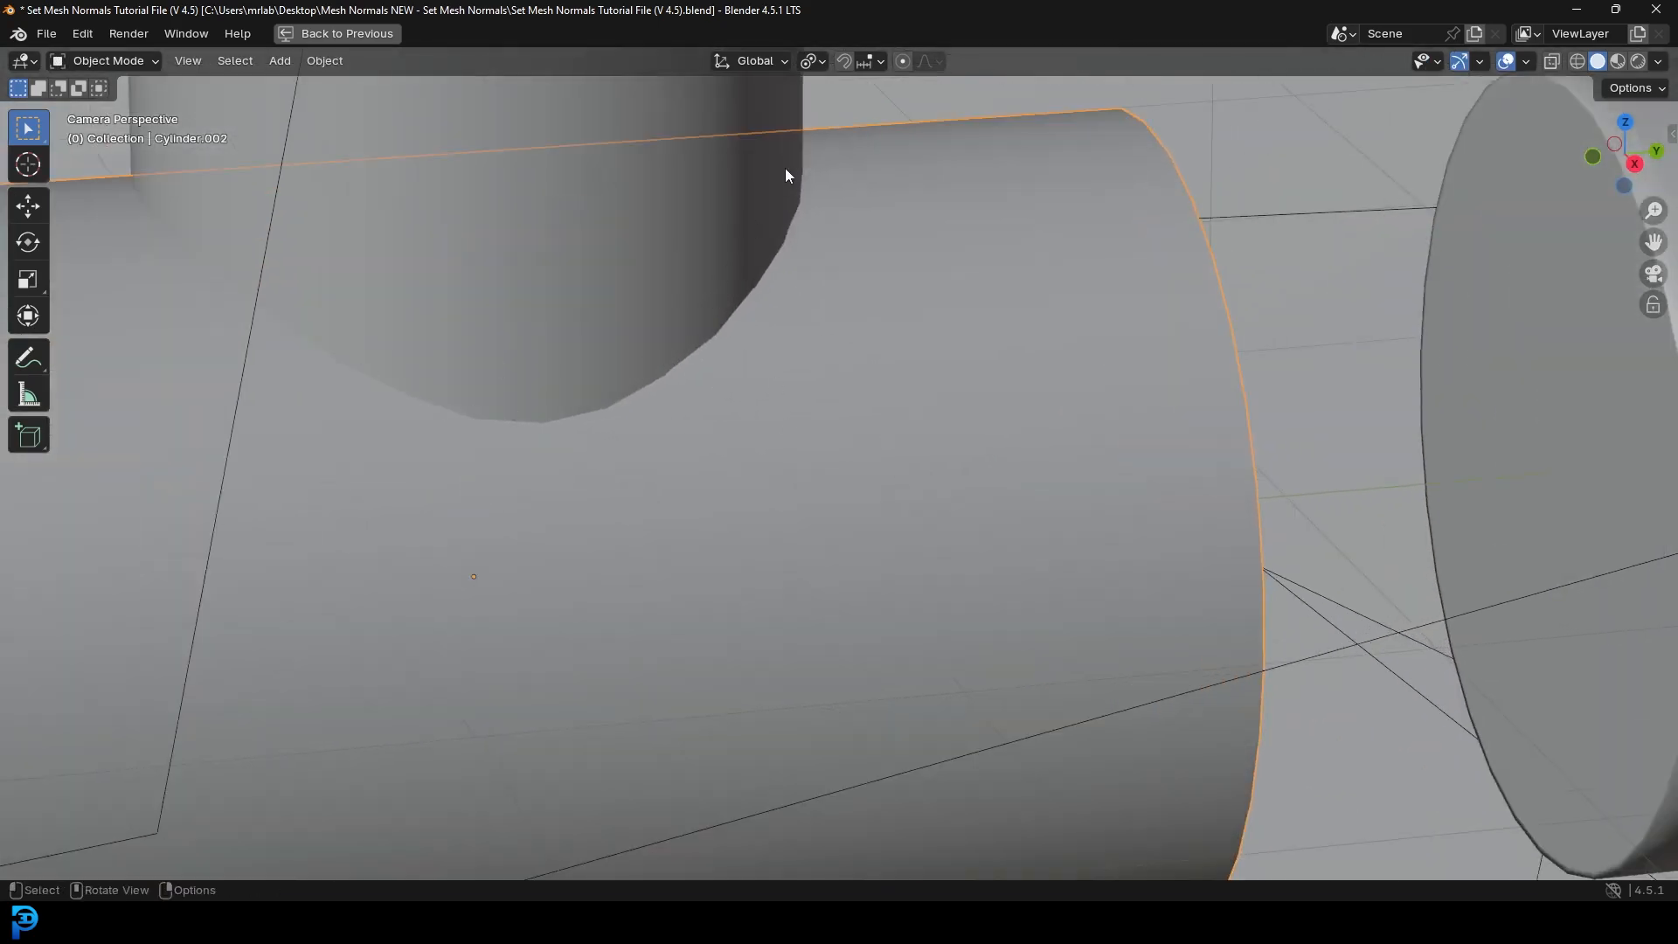
pyautogui.scroll(-5, 806, 224)
pyautogui.hotkey('alt', 'a')
pyautogui.keyDown('shift'); pyautogui.moveTo(1345, 508); pyautogui.dragTo(1104, 530, button='middle'); pyautogui.keyUp('shift')
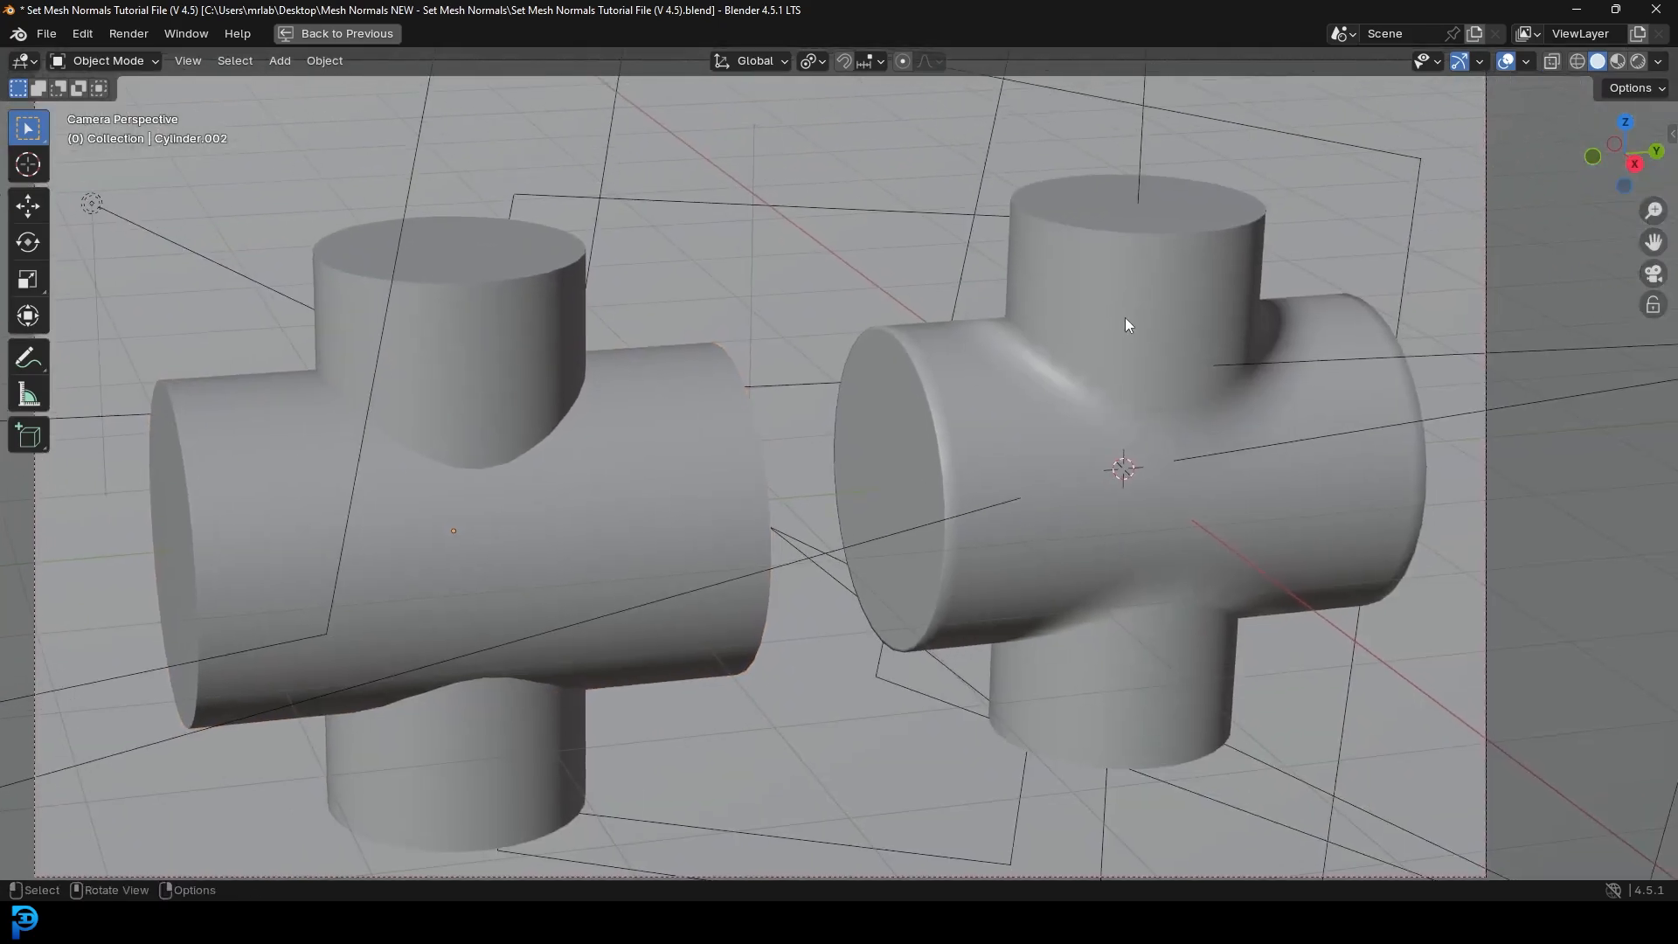
pyautogui.press('z')
pyautogui.click(1145, 199)
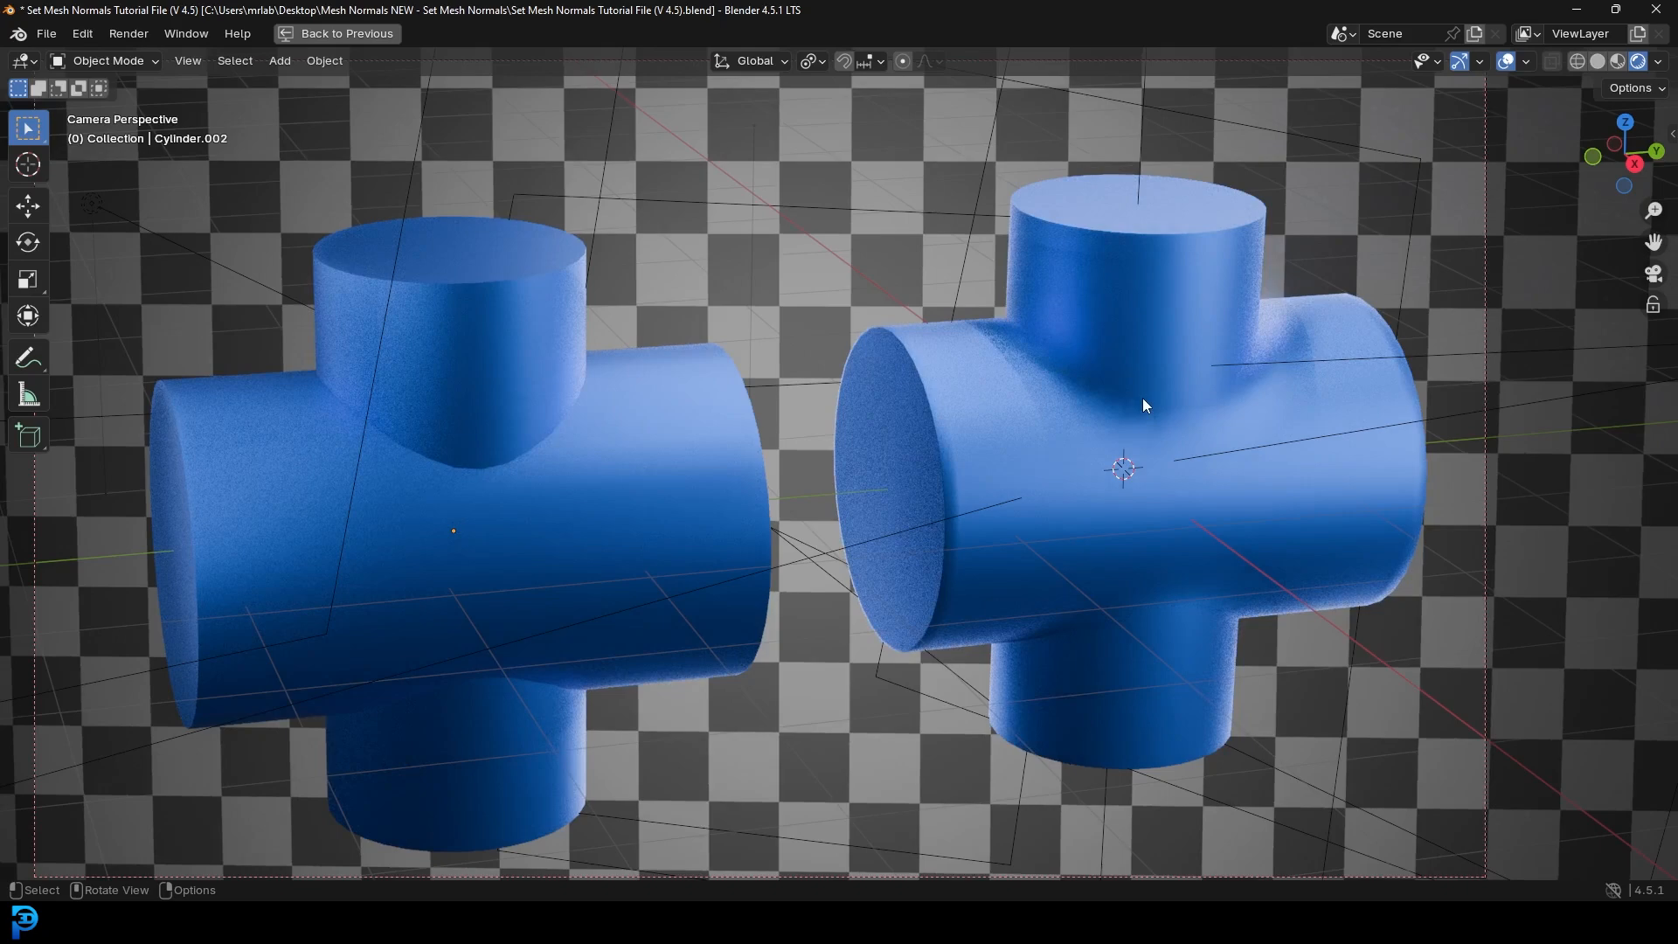
pyautogui.press('z')
pyautogui.click(1262, 406)
# Step: Restore the full workspace, select the blended joint's horizontal cylinder and examine its Set Mesh Normal node tree
pyautogui.hotkey('ctrl', 'space')
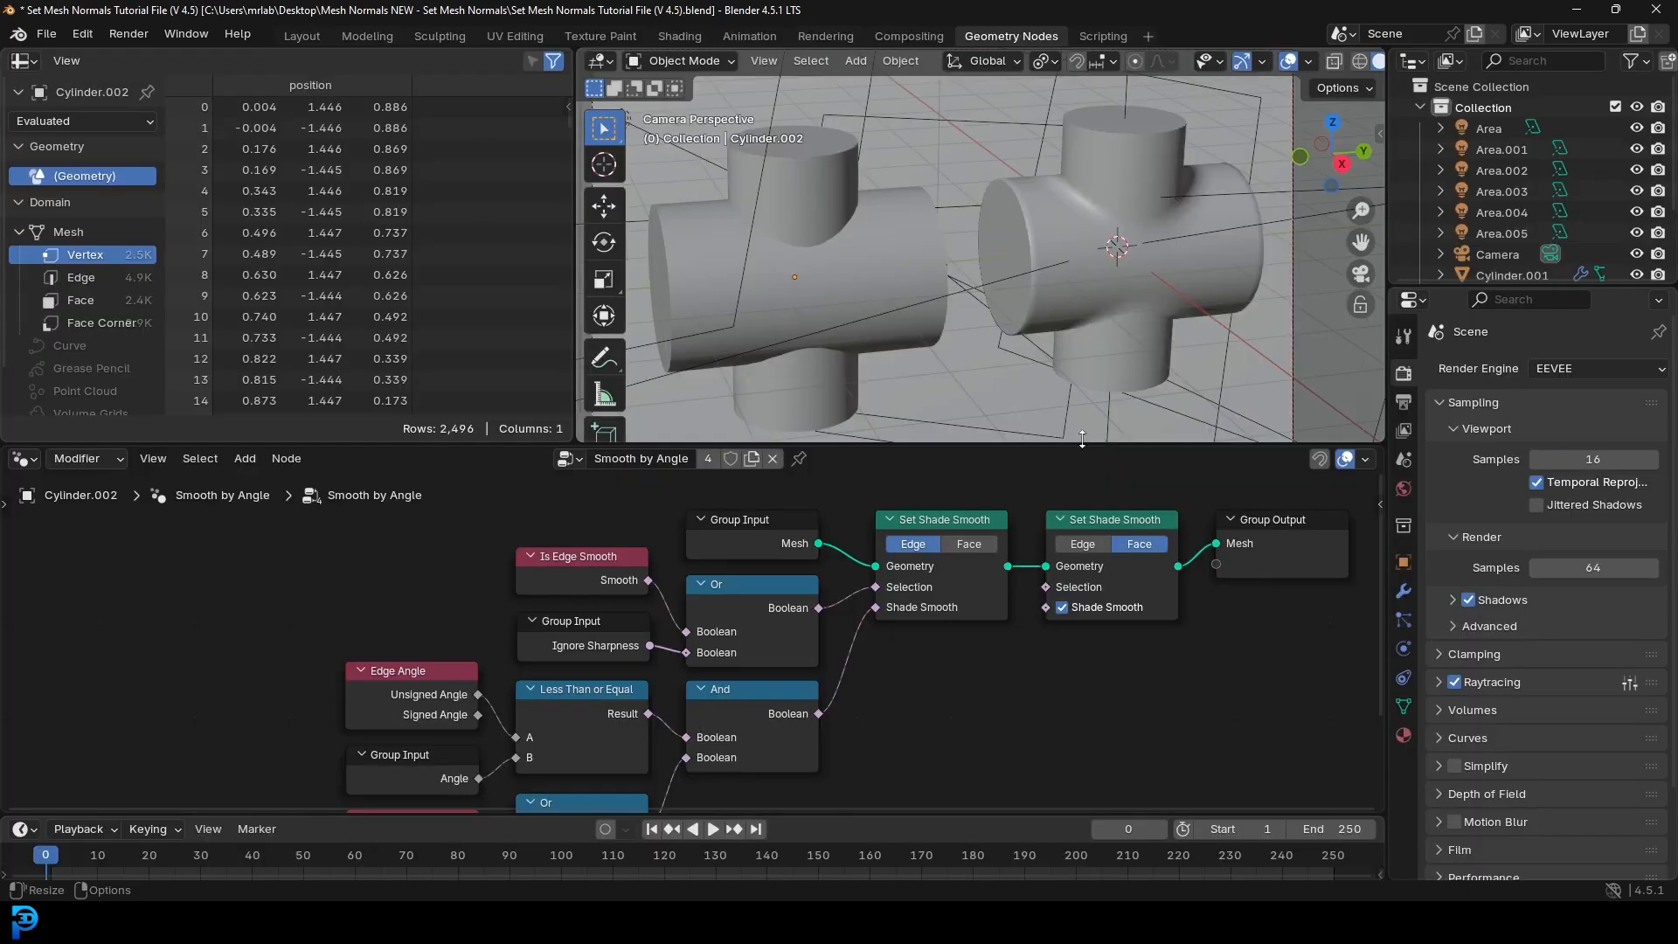
pyautogui.click(1049, 275)
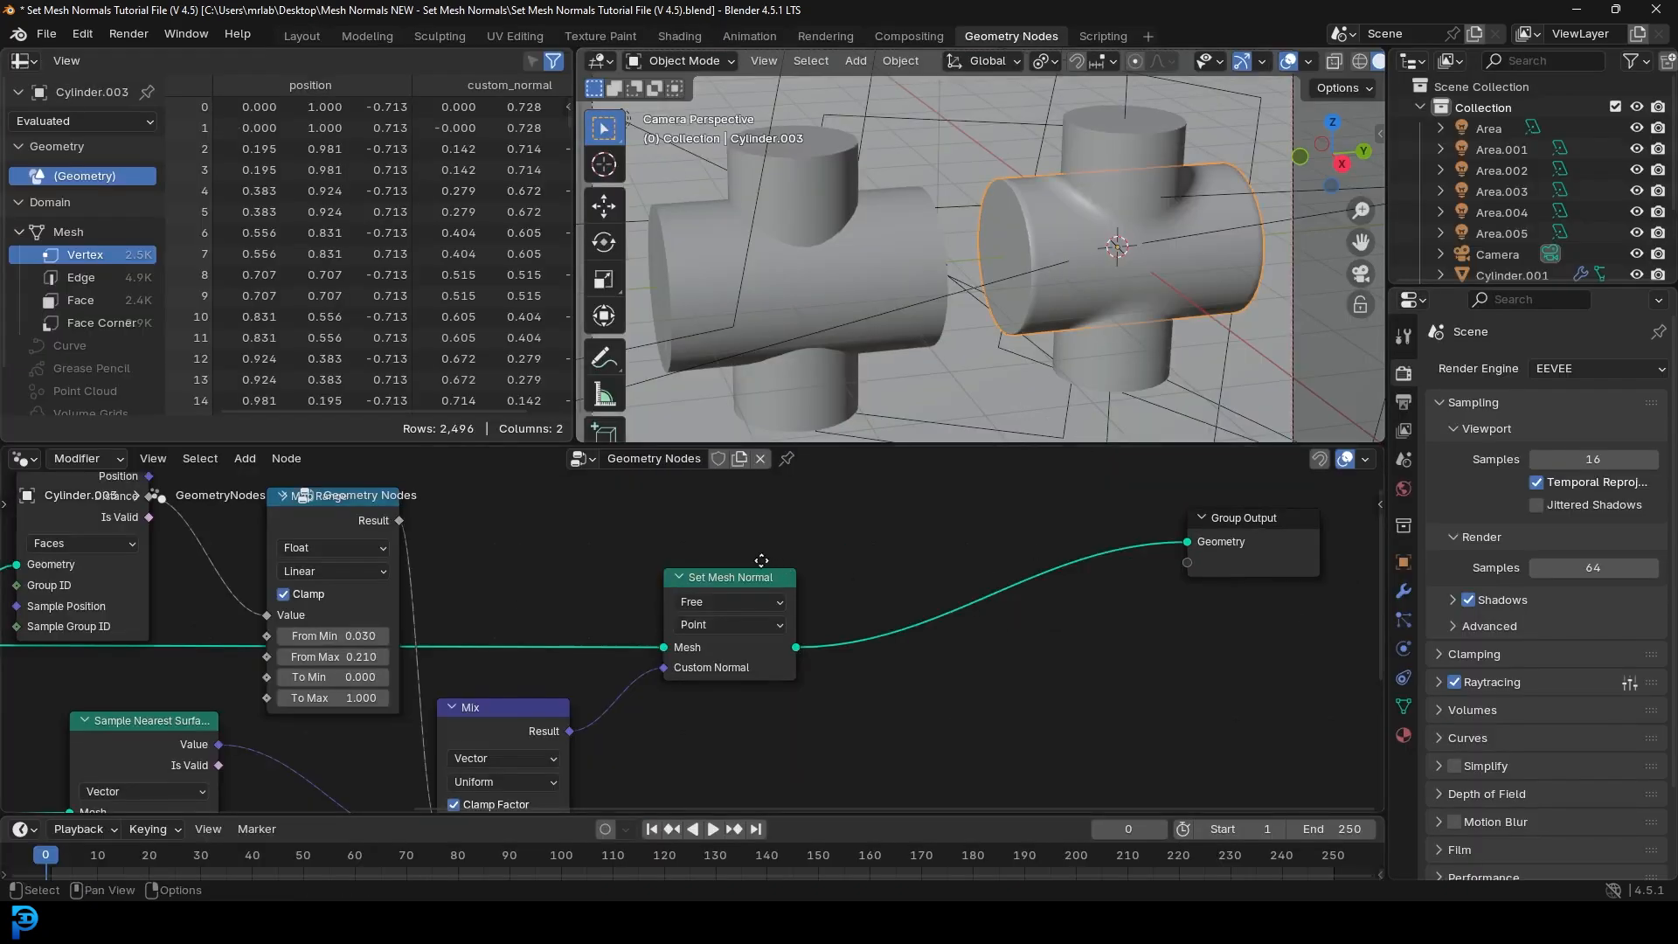
pyautogui.scroll(3, 761, 560)
pyautogui.moveTo(835, 445); pyautogui.dragTo(835, 360)
pyautogui.scroll(4, 785, 418)
pyautogui.moveTo(785, 418); pyautogui.dragTo(779, 467)
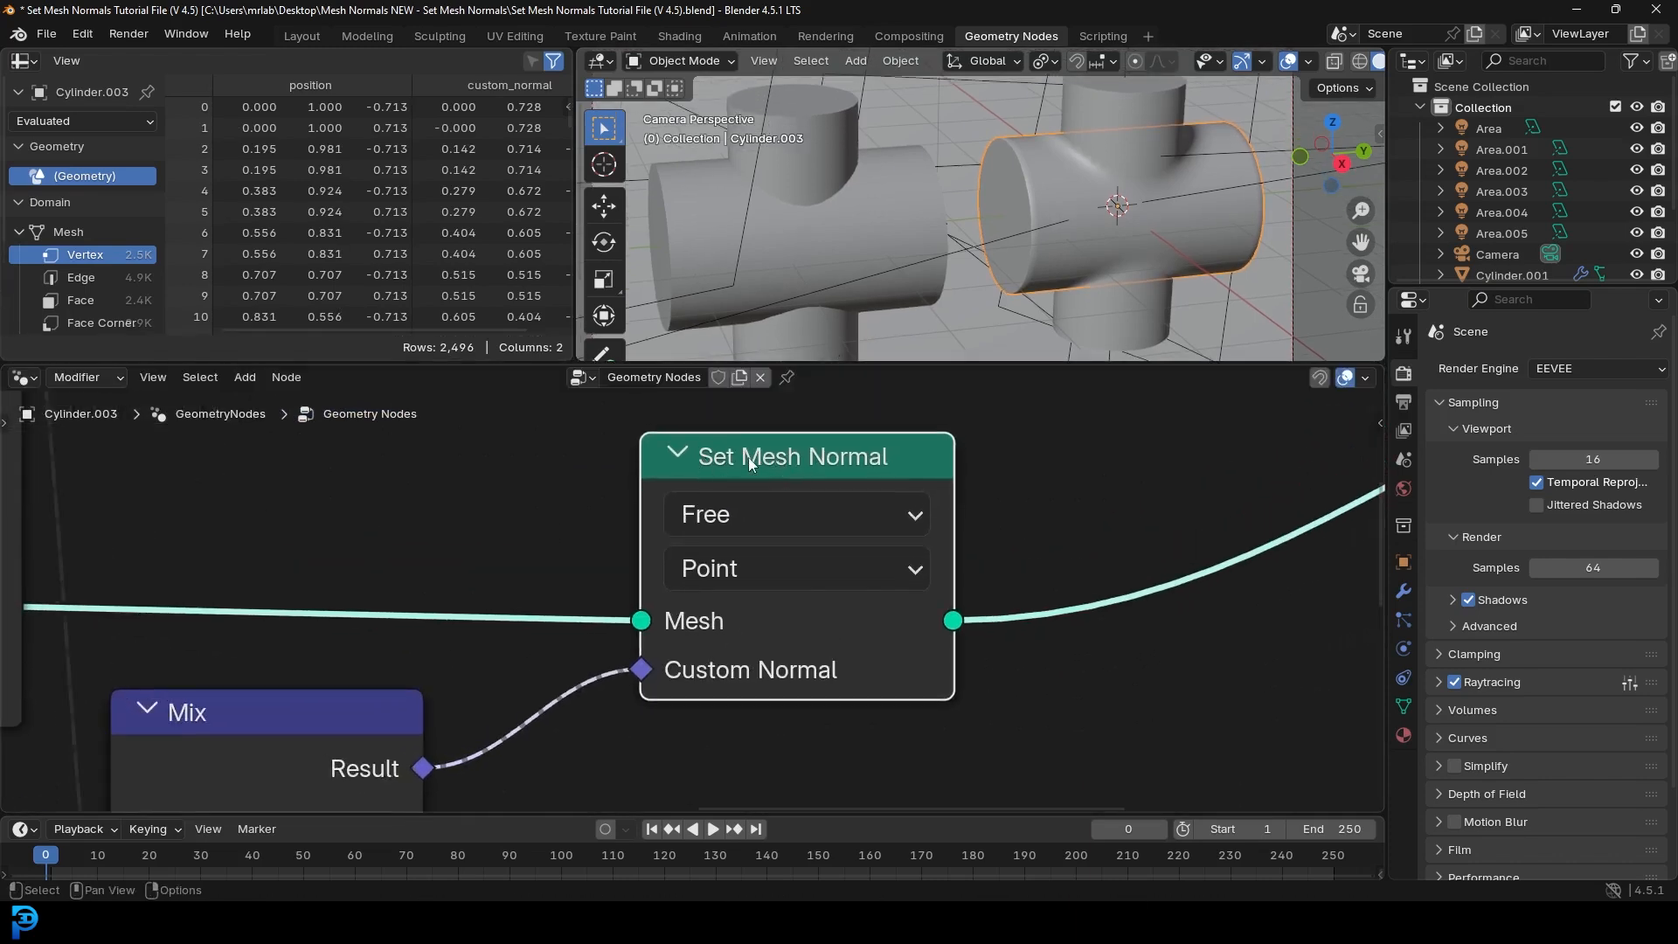
pyautogui.scroll(-15, 835, 456)
pyautogui.moveTo(472, 580); pyautogui.dragTo(753, 532, button='middle')
pyautogui.scroll(-2, 764, 561)
pyautogui.moveTo(460, 503); pyautogui.dragTo(464, 516, button='middle')
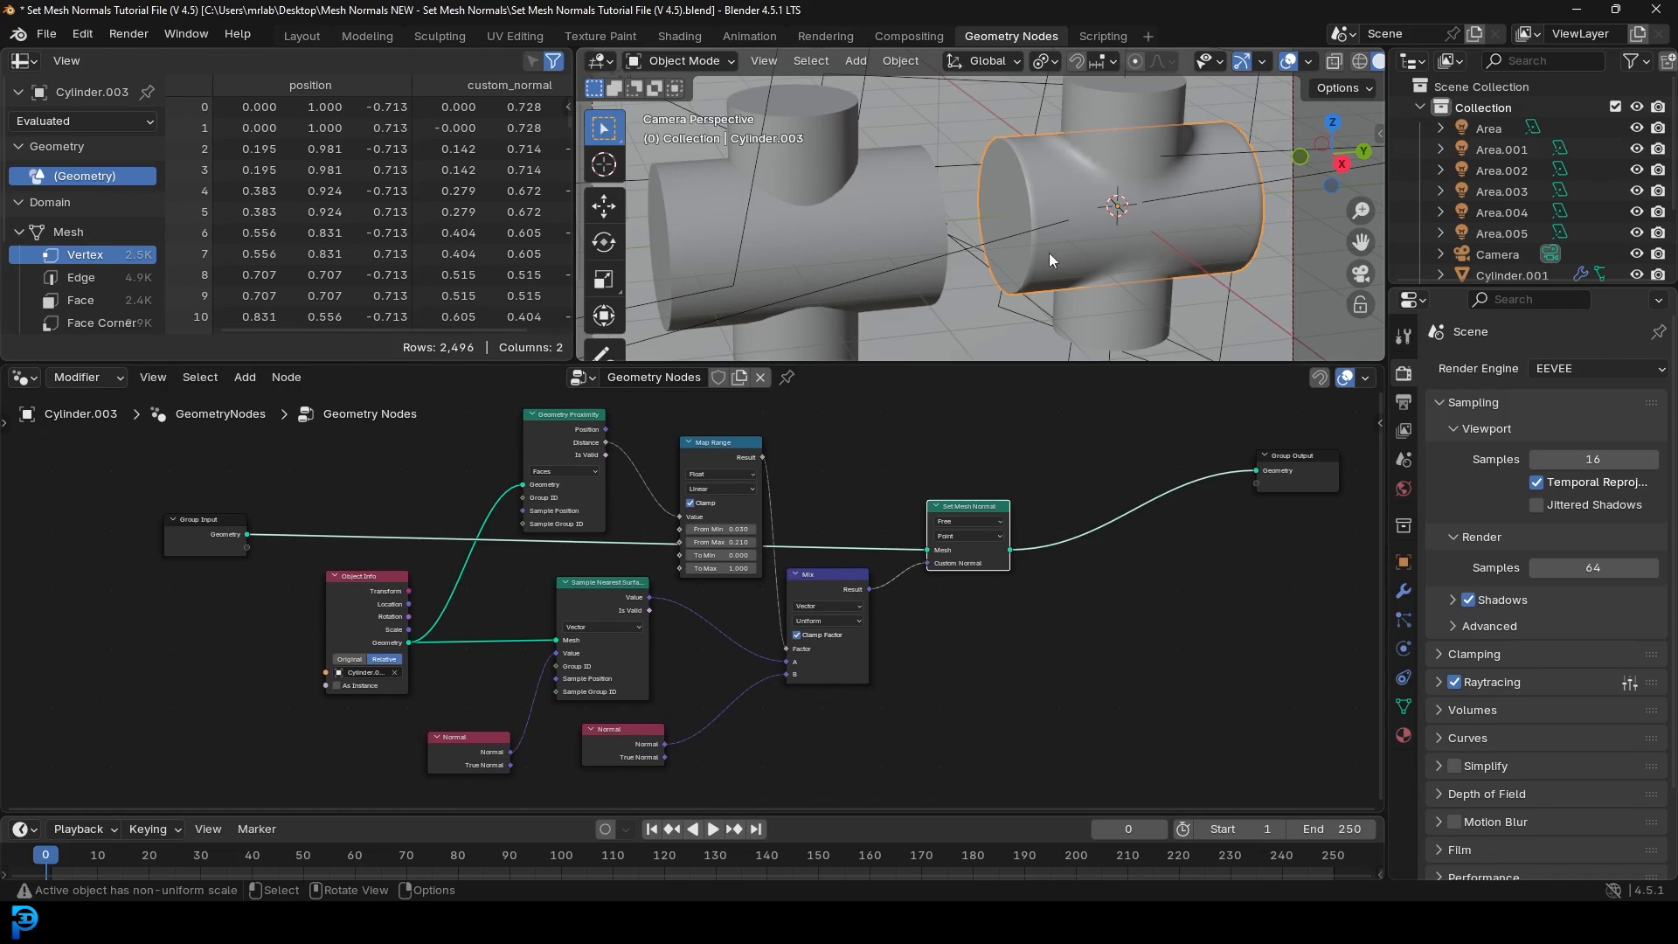
# Step: Enlarge the 3D viewport and compare the blended joint's shading with the unblended pair up close
pyautogui.moveTo(984, 362); pyautogui.dragTo(988, 467)
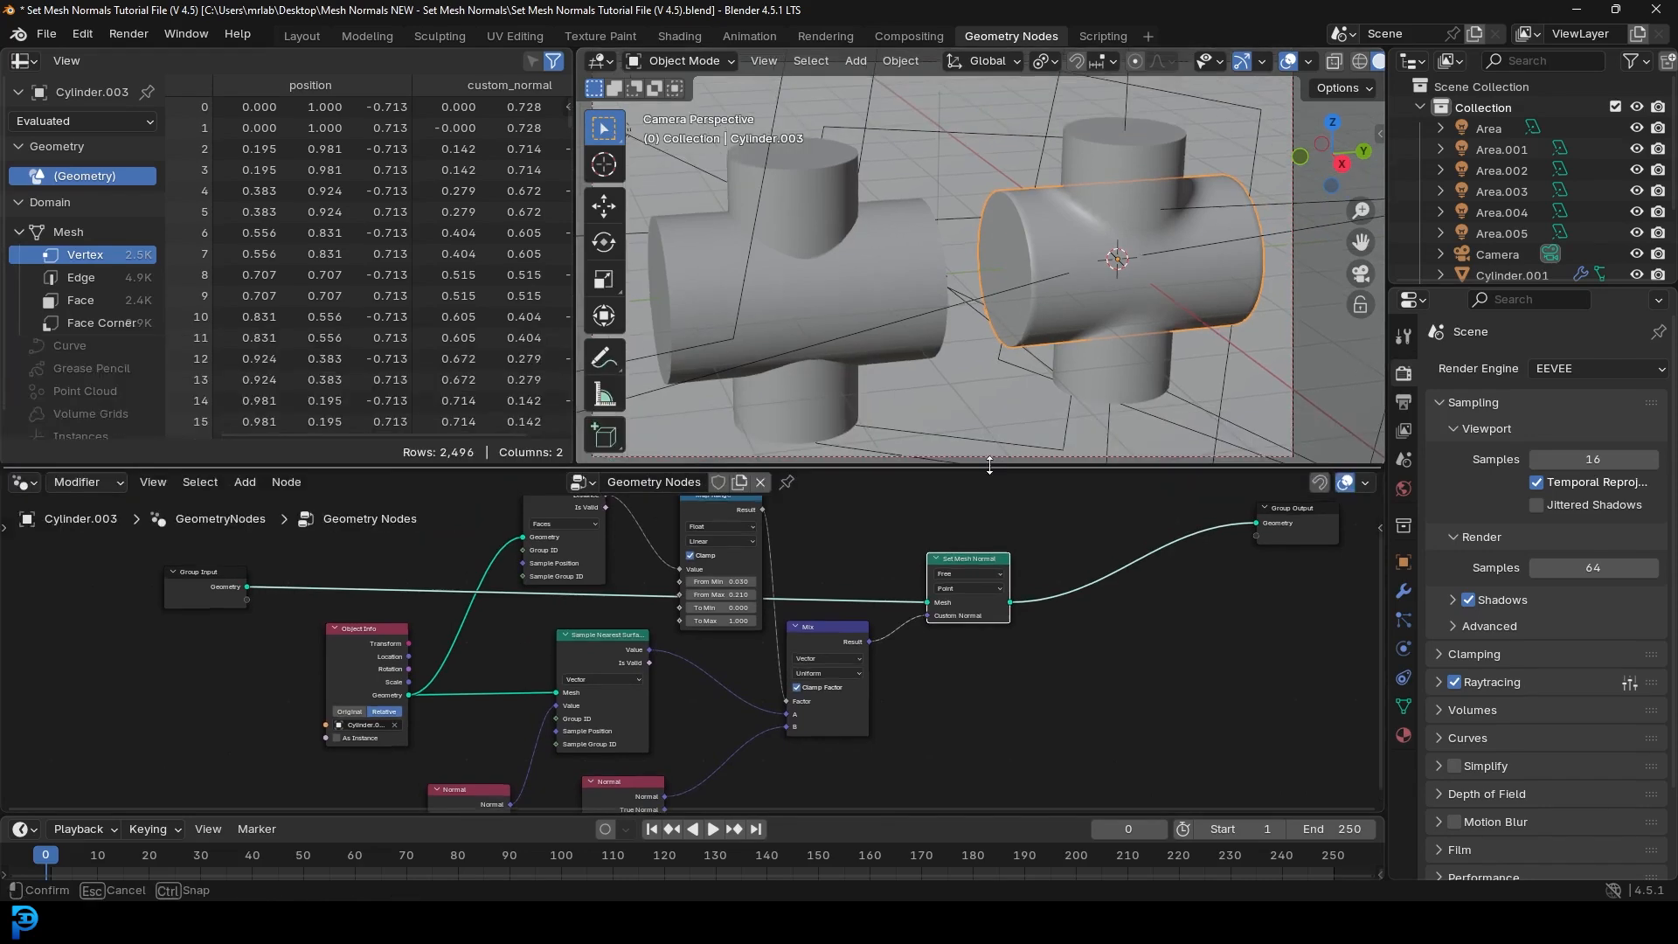
pyautogui.scroll(3, 1126, 193)
pyautogui.keyDown('shift'); pyautogui.moveTo(1204, 206); pyautogui.dragTo(1038, 253, button='middle'); pyautogui.keyUp('shift')
pyautogui.hotkey('alt', 'a')
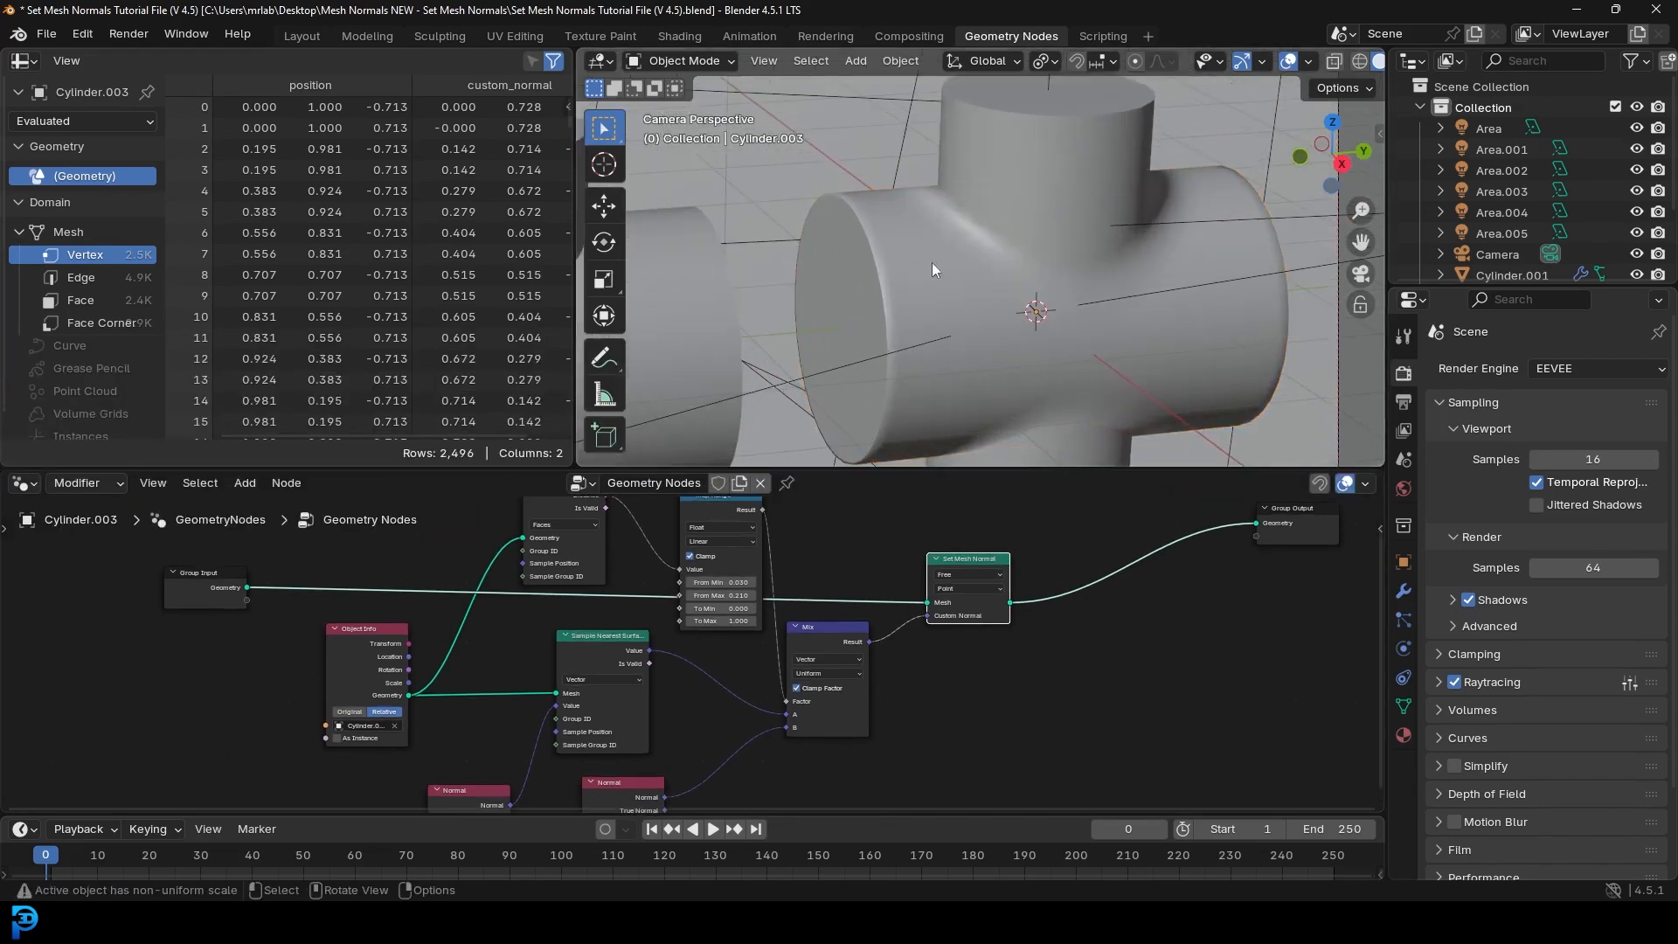
pyautogui.scroll(-3, 932, 262)
pyautogui.keyDown('shift'); pyautogui.moveTo(769, 266); pyautogui.dragTo(928, 259, button='middle'); pyautogui.keyUp('shift')
pyautogui.scroll(3, 999, 232)
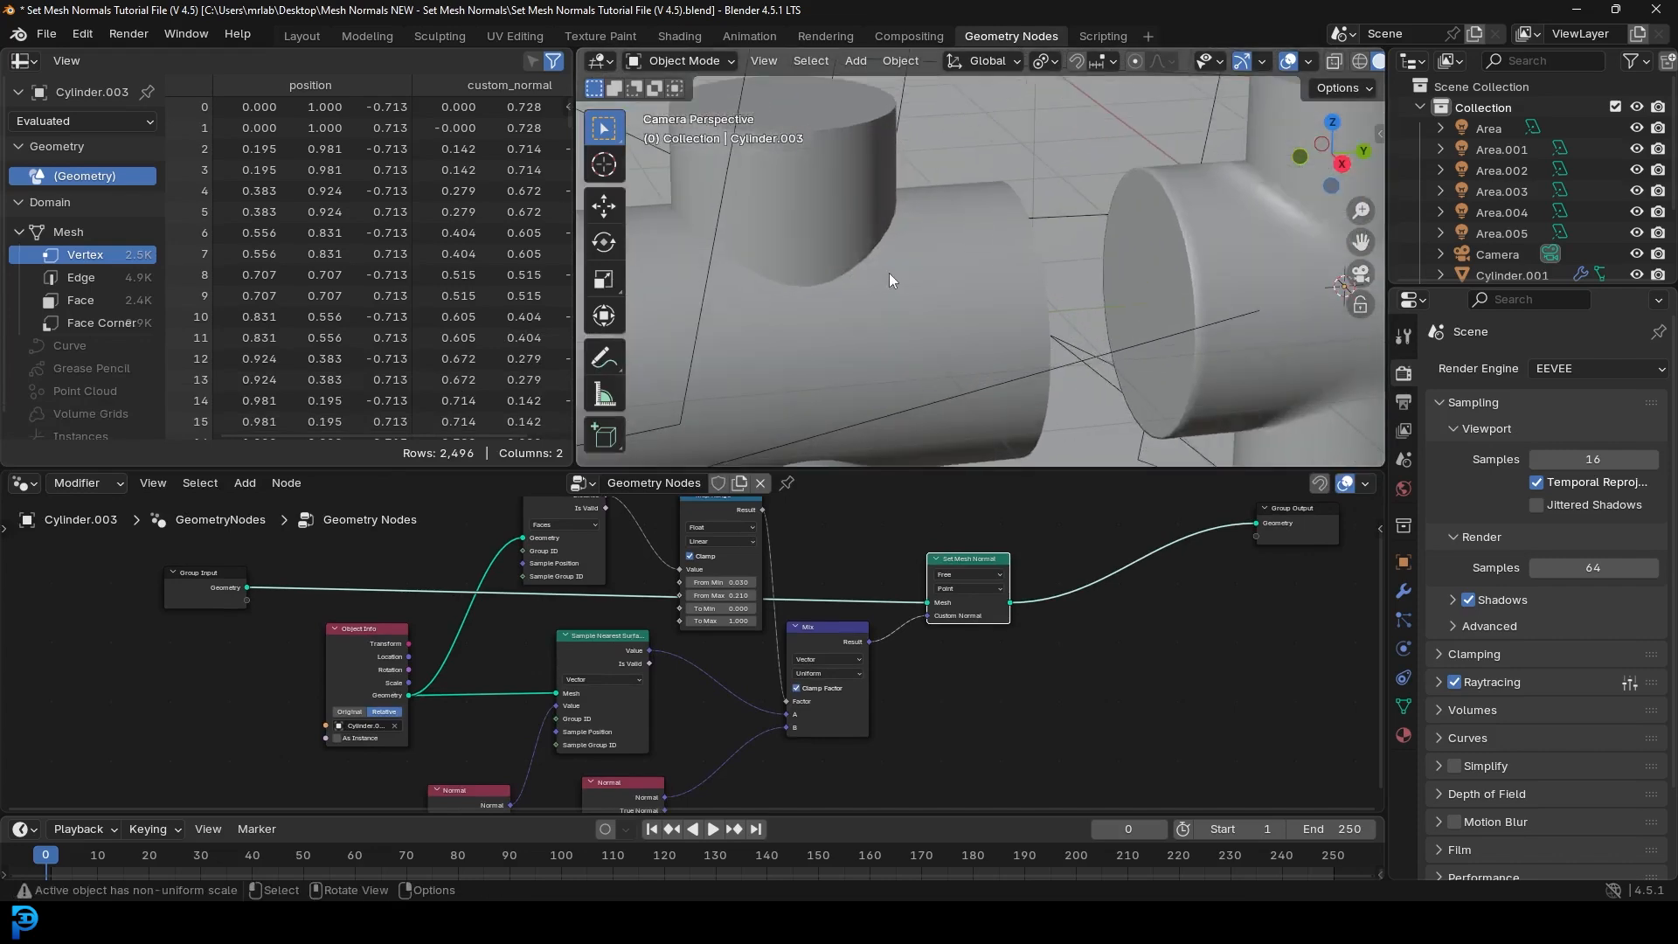
pyautogui.scroll(-2, 966, 317)
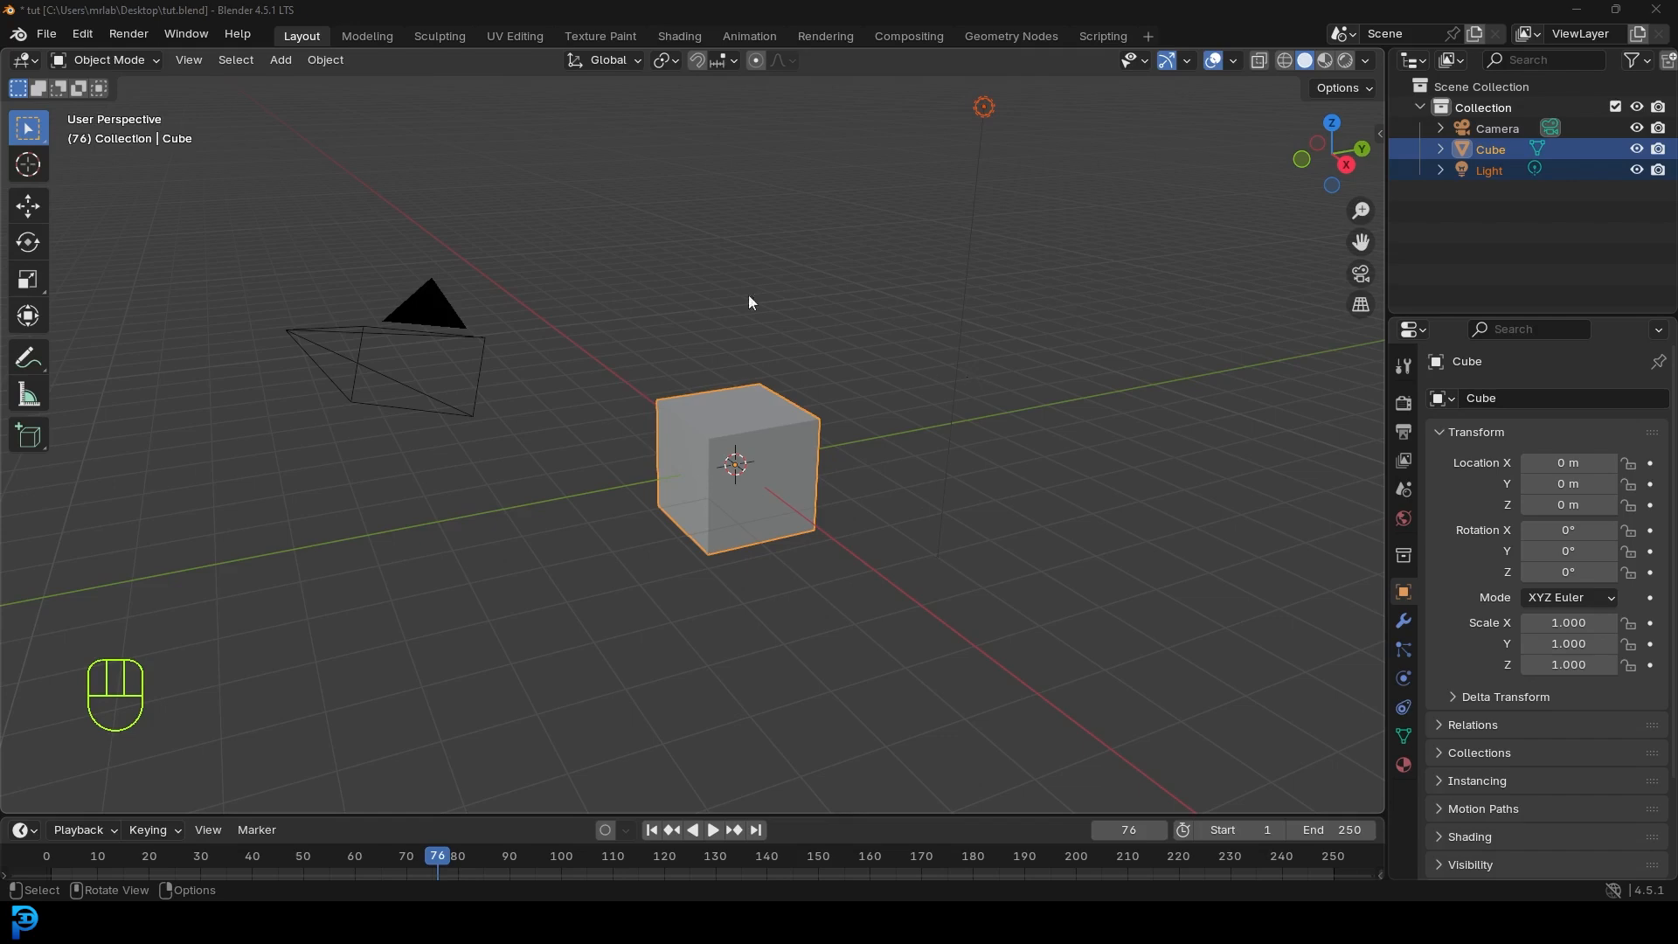
# Step: Delete the default camera, cube and light, and add a UV sphere to the scene
pyautogui.keyDown('shift'); pyautogui.moveTo(378, 123); pyautogui.dragTo(993, 600); pyautogui.keyUp('shift')
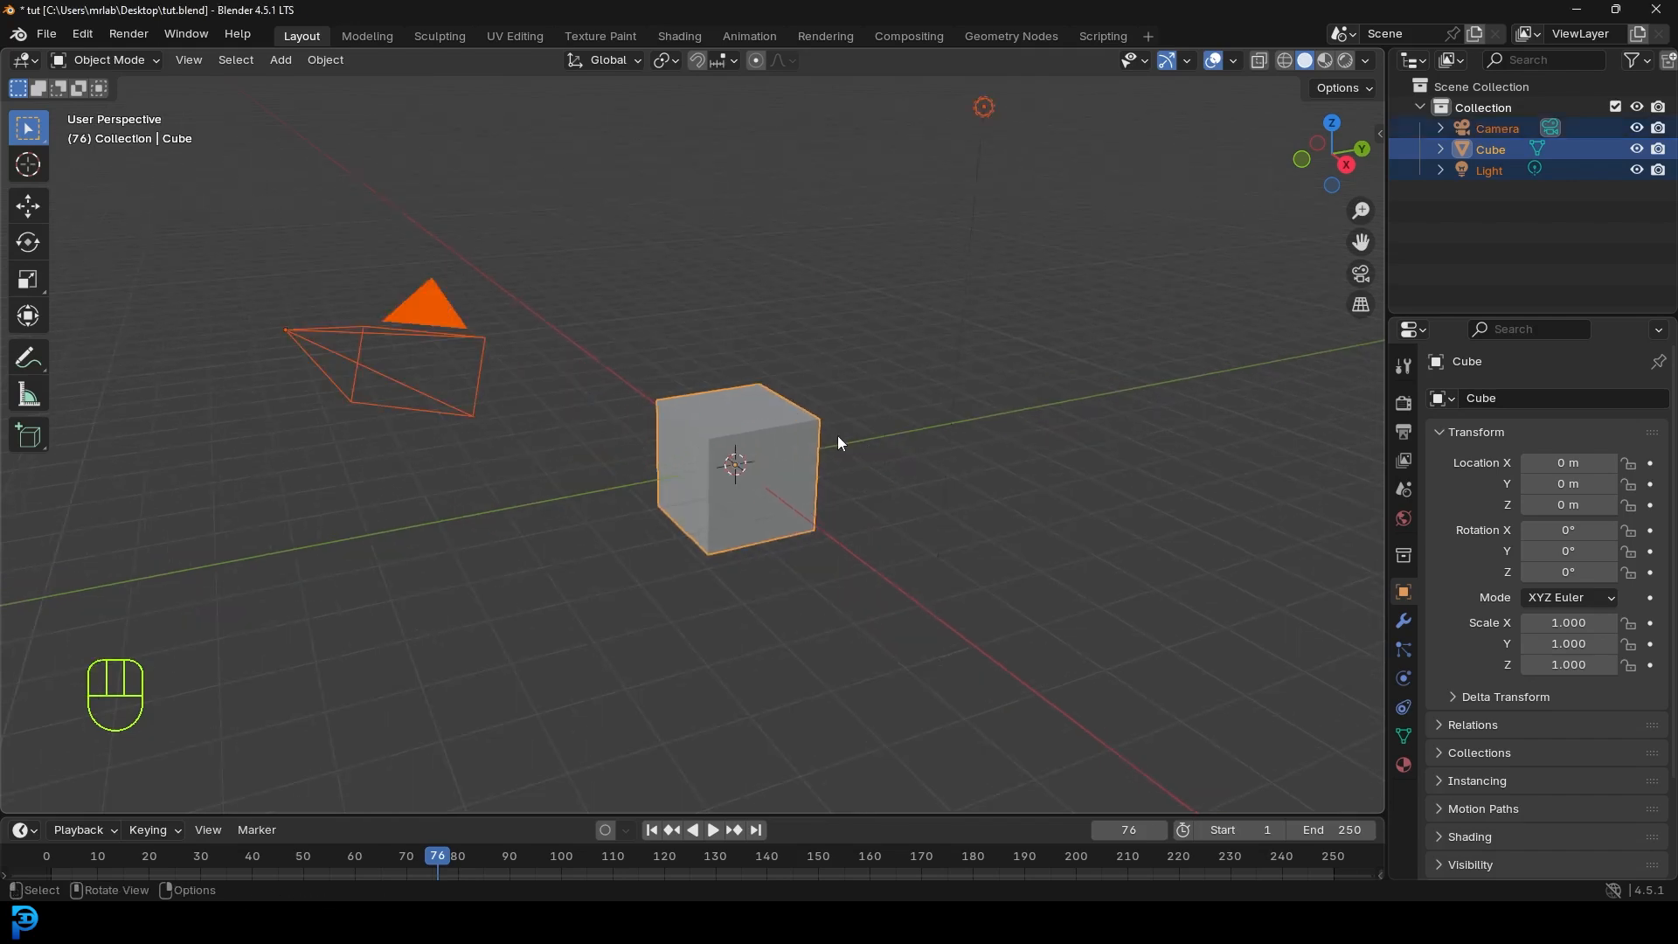
pyautogui.press('Delete')
pyautogui.hotkey('shift', 'a')
pyautogui.moveTo(717, 412)
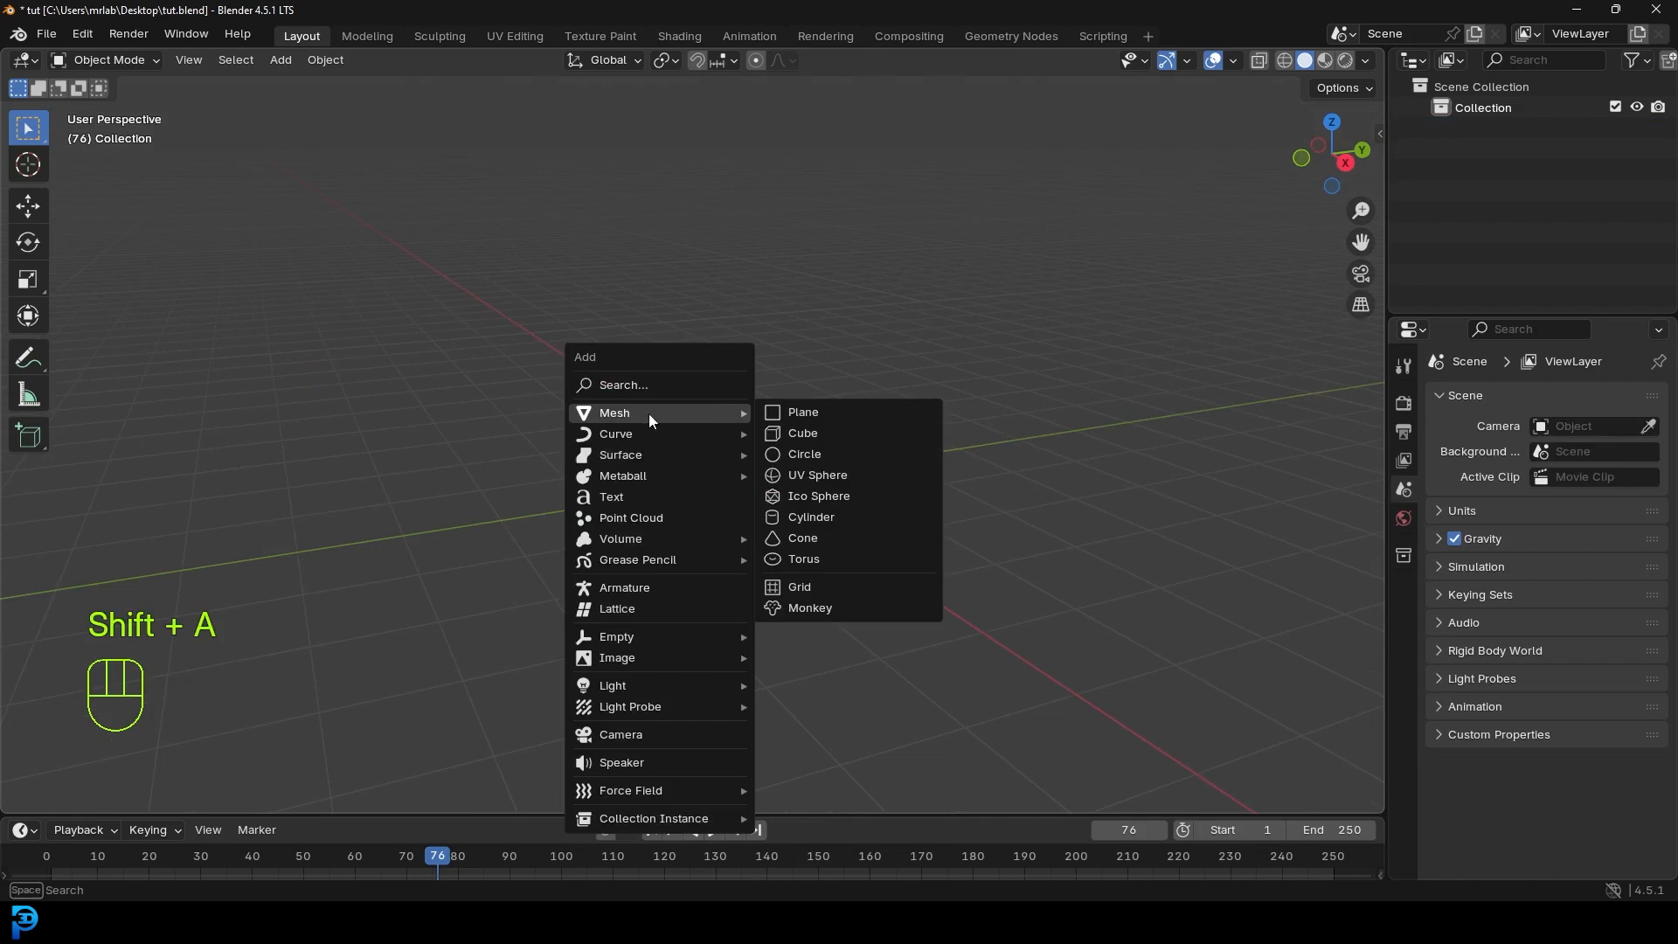
pyautogui.click(821, 477)
# Step: Set the new UV sphere to 120 segments and 64 rings
pyautogui.click(72, 795)
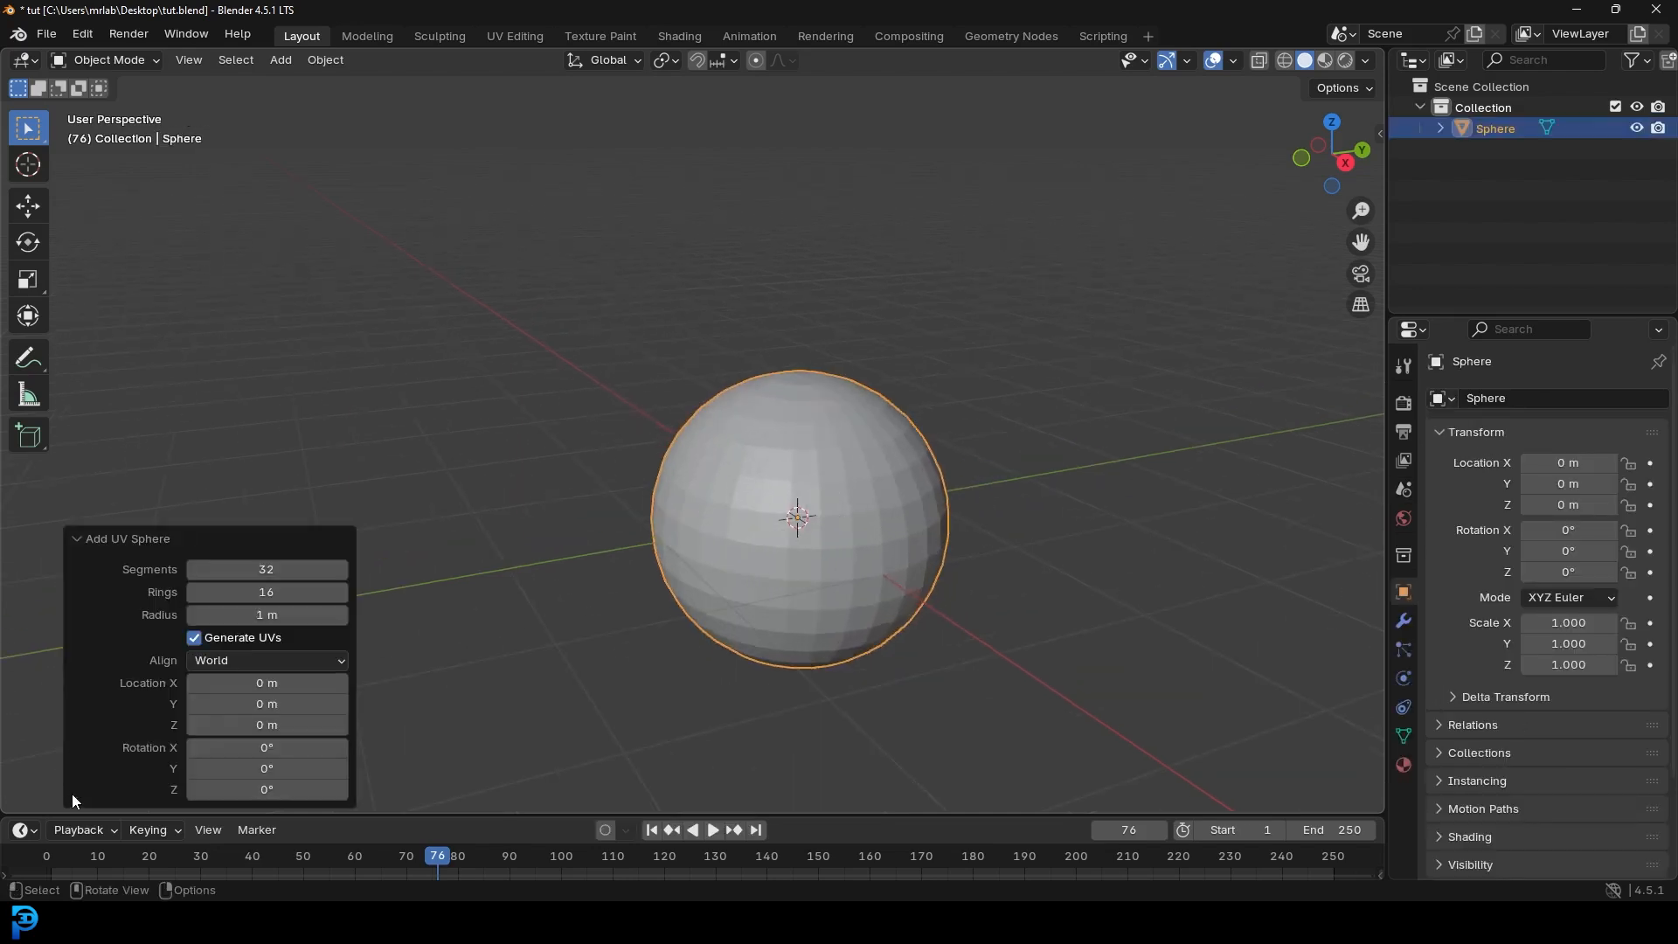
pyautogui.click(290, 569)
pyautogui.write('120')
pyautogui.press('Return')
pyautogui.click(279, 591)
pyautogui.write('64')
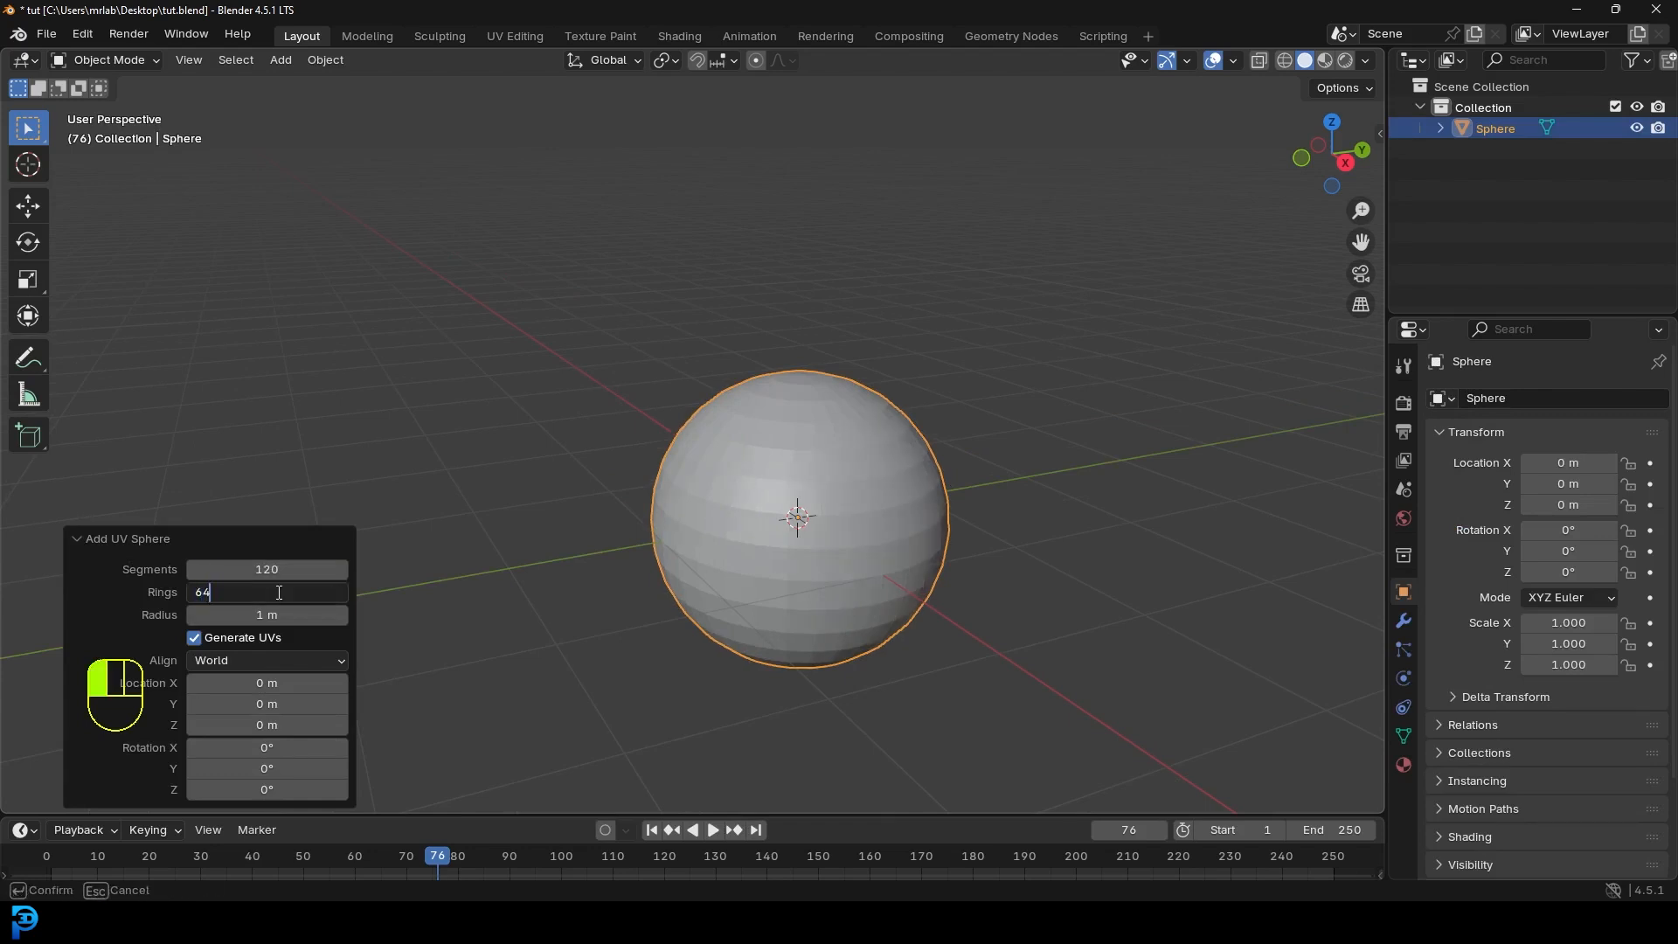
pyautogui.press('Return')
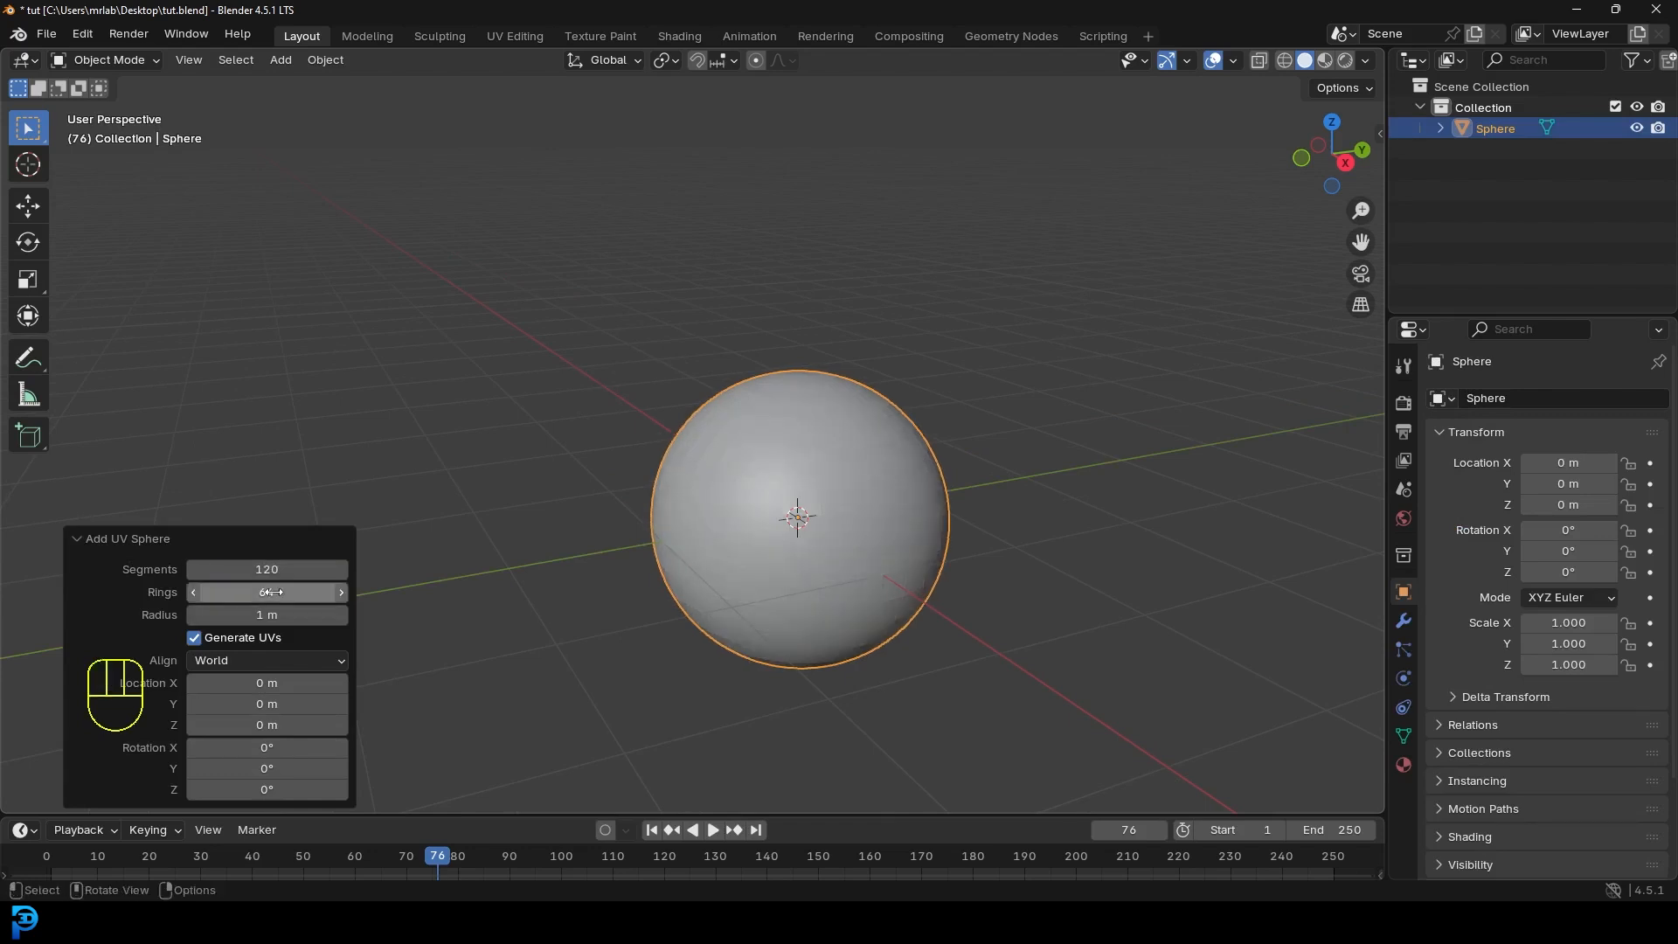
pyautogui.click(78, 536)
# Step: Add a cylinder mesh with 52 vertices at the centre of the sphere
pyautogui.scroll(3, 794, 533)
pyautogui.scroll(-2, 827, 371)
pyautogui.moveTo(827, 371); pyautogui.dragTo(861, 388, button='middle')
pyautogui.scroll(1, 867, 426)
pyautogui.hotkey('shift', 'a')
pyautogui.moveTo(797, 380)
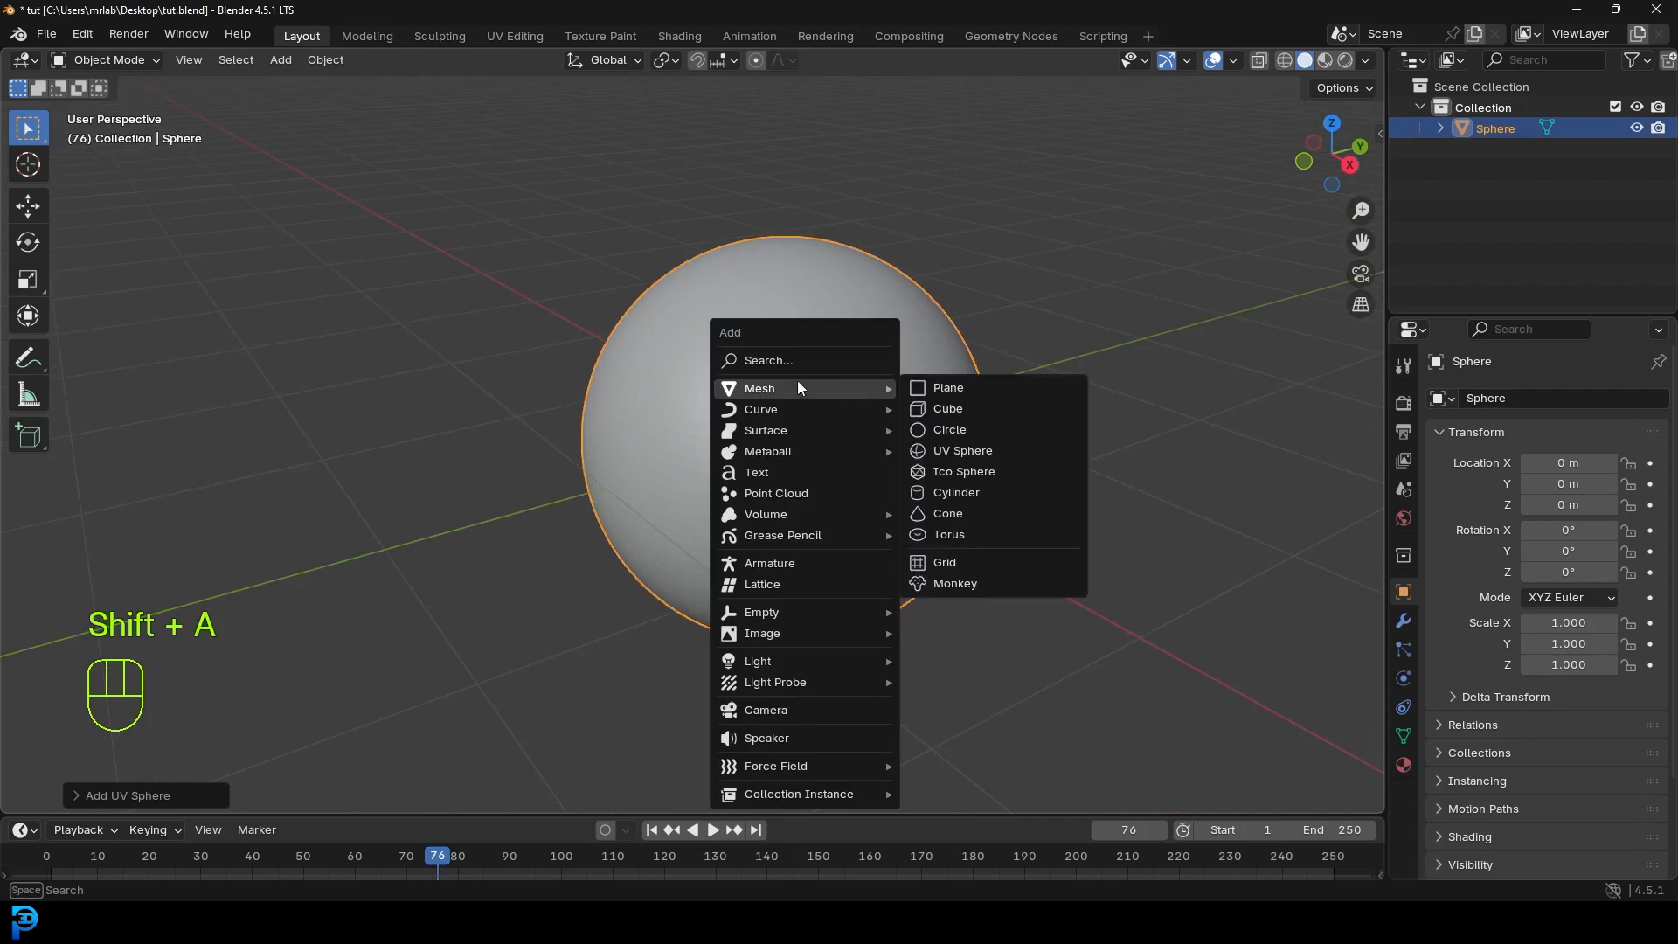
pyautogui.click(980, 490)
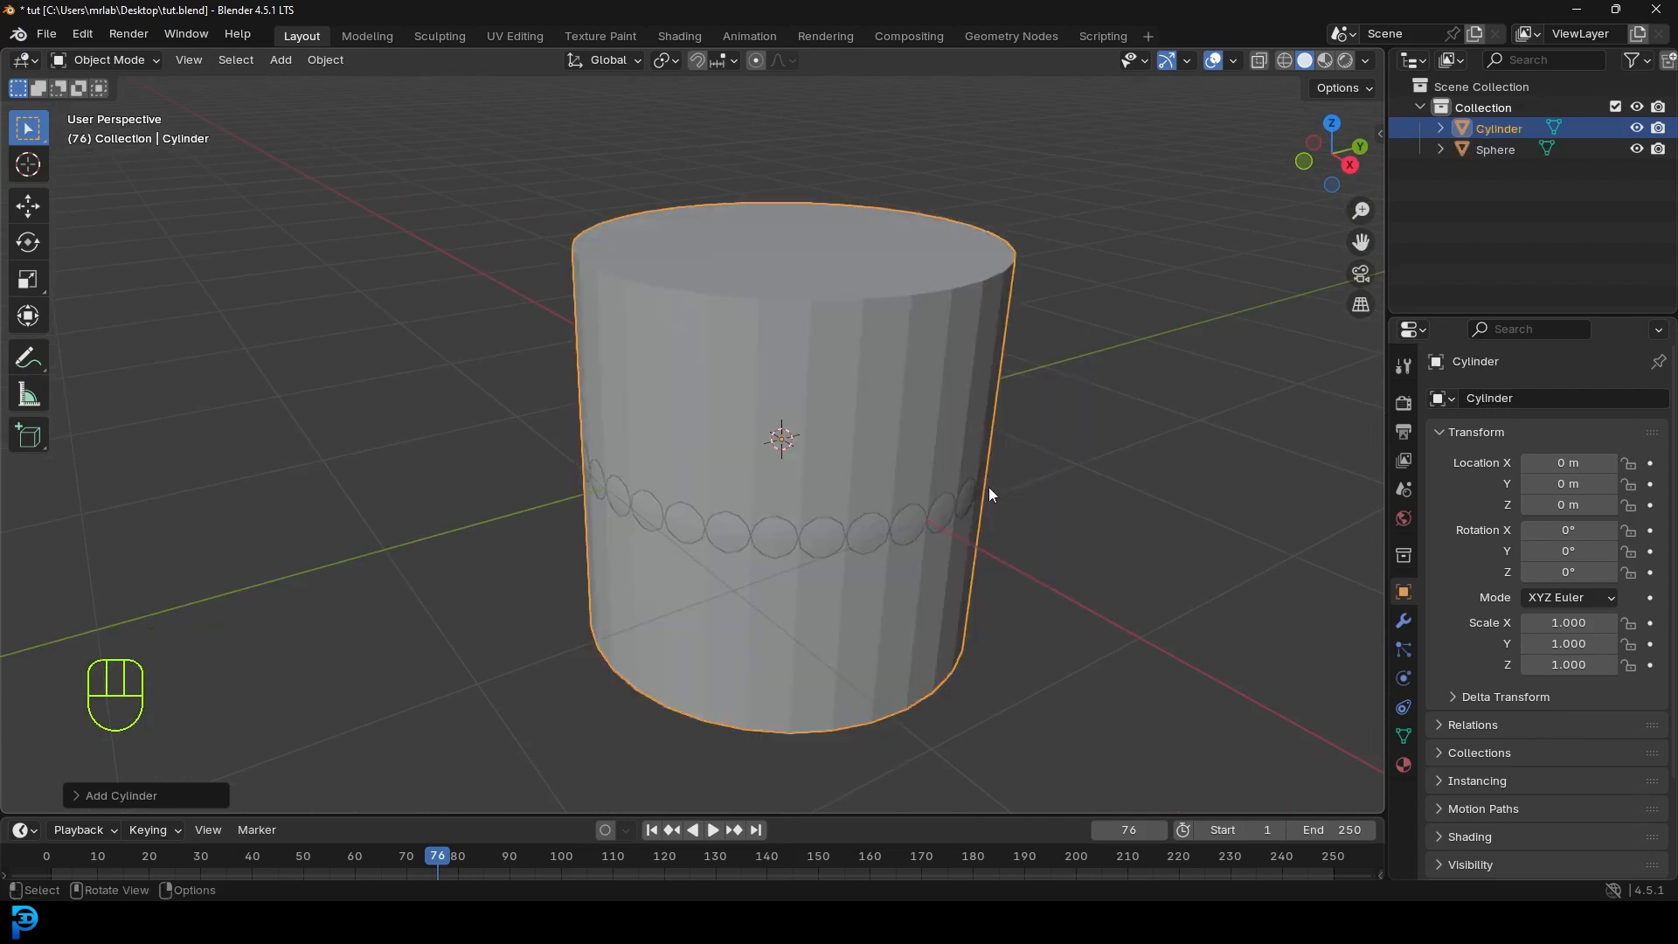
pyautogui.click(71, 796)
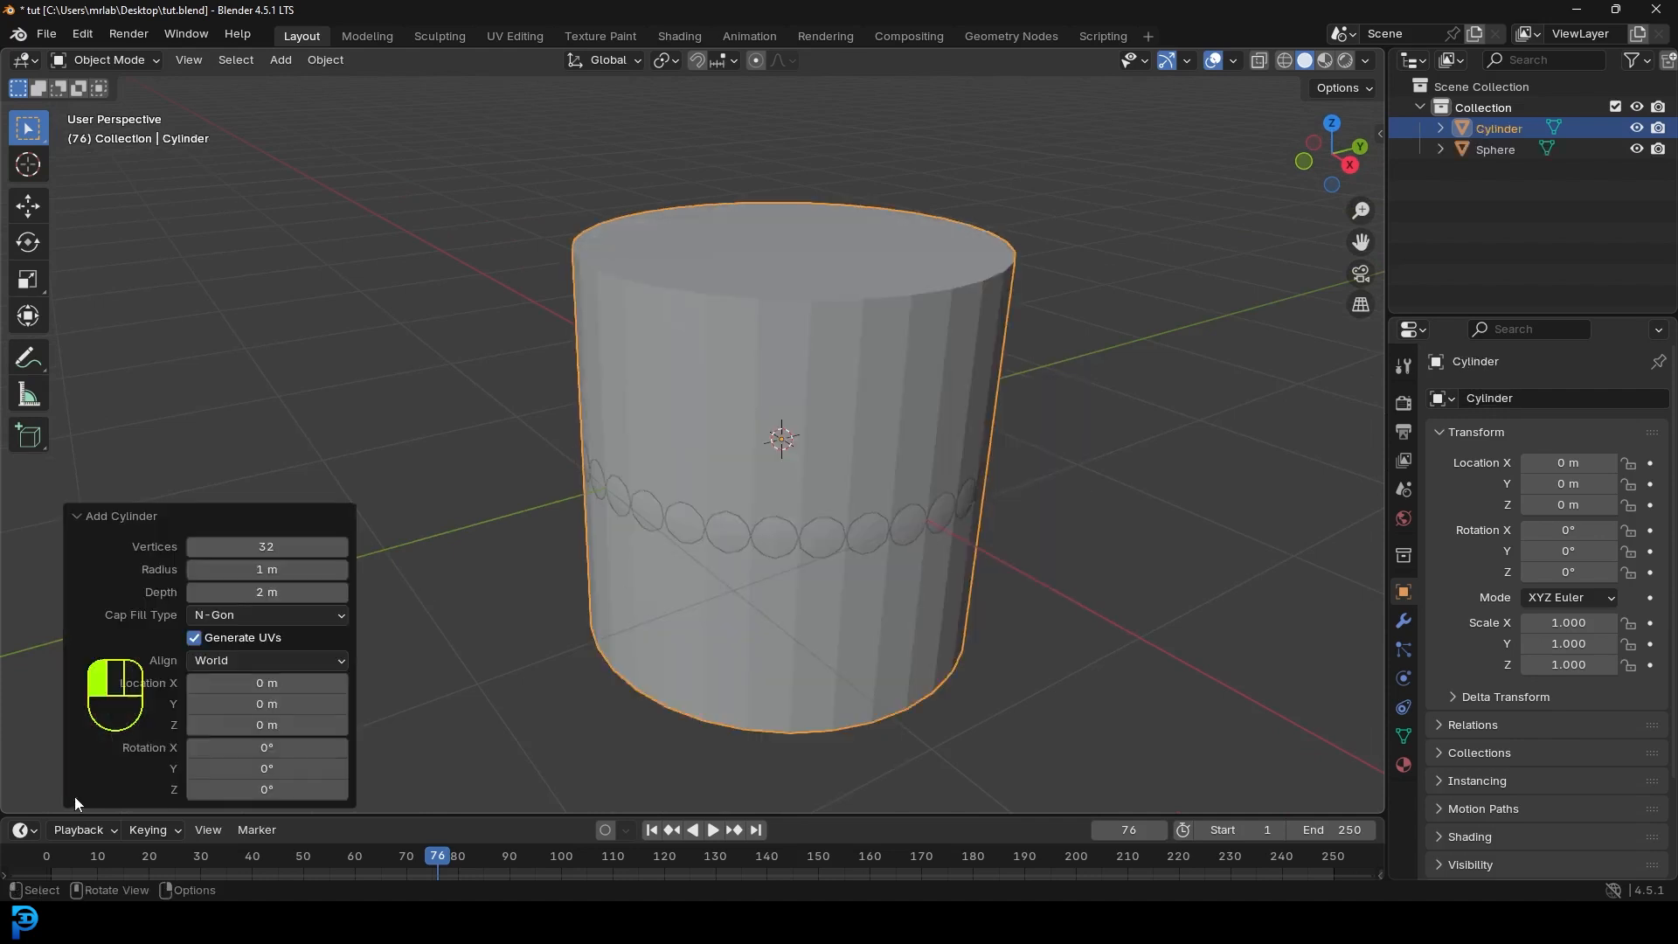
pyautogui.click(285, 546)
pyautogui.write('52')
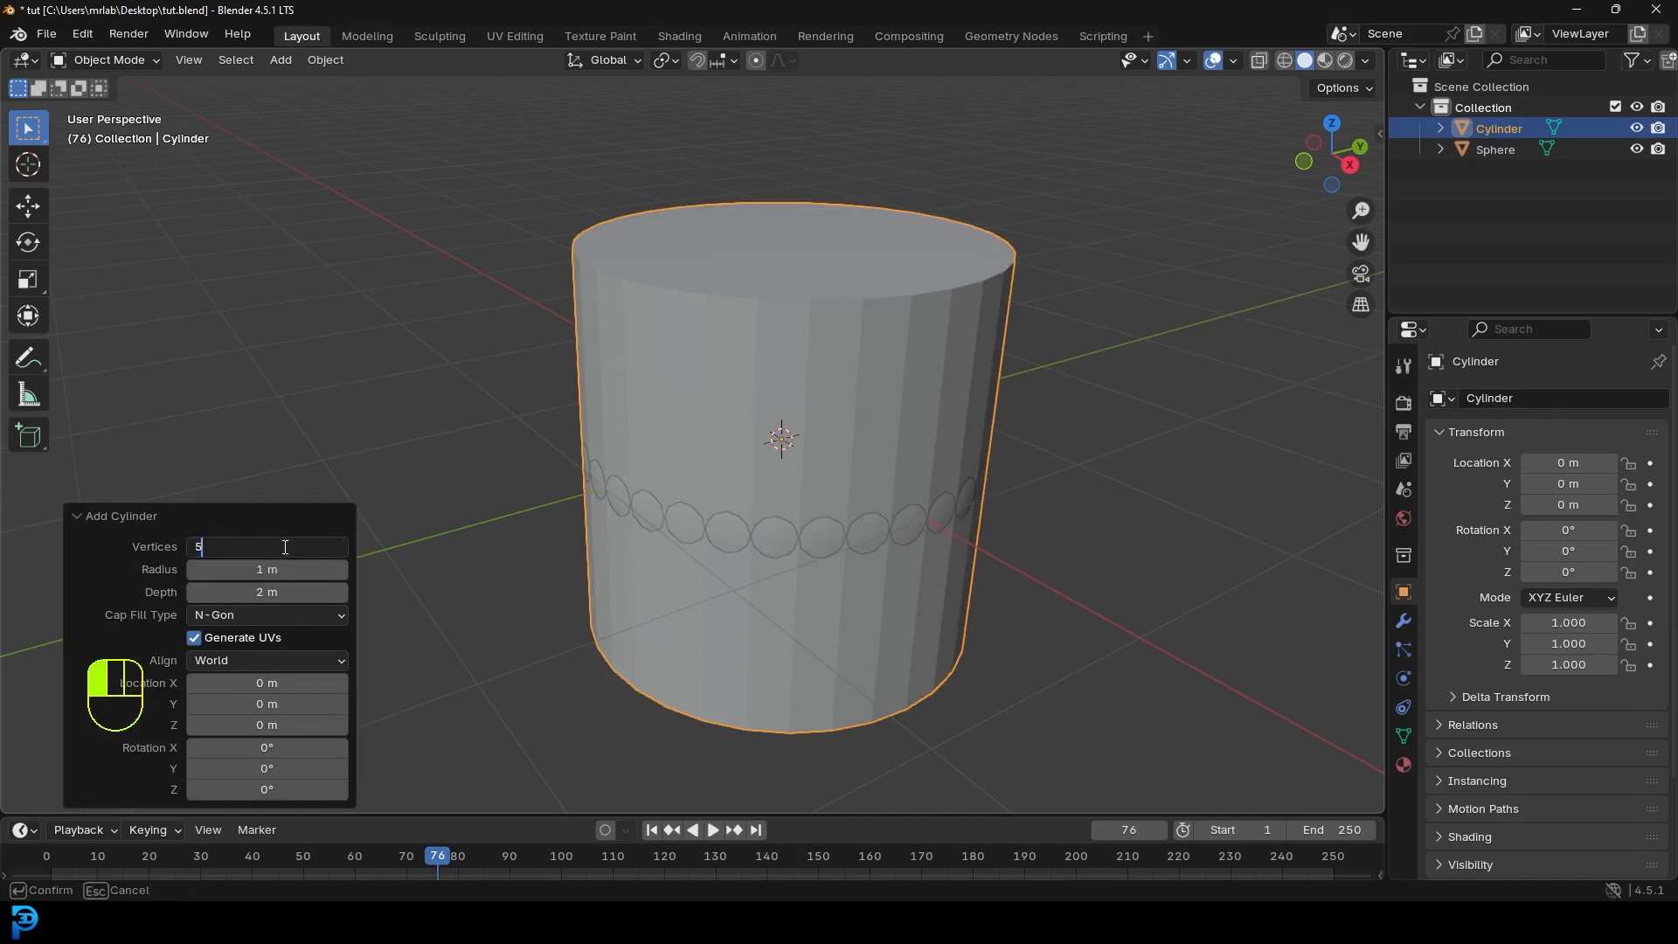
pyautogui.press('Return')
pyautogui.click(96, 517)
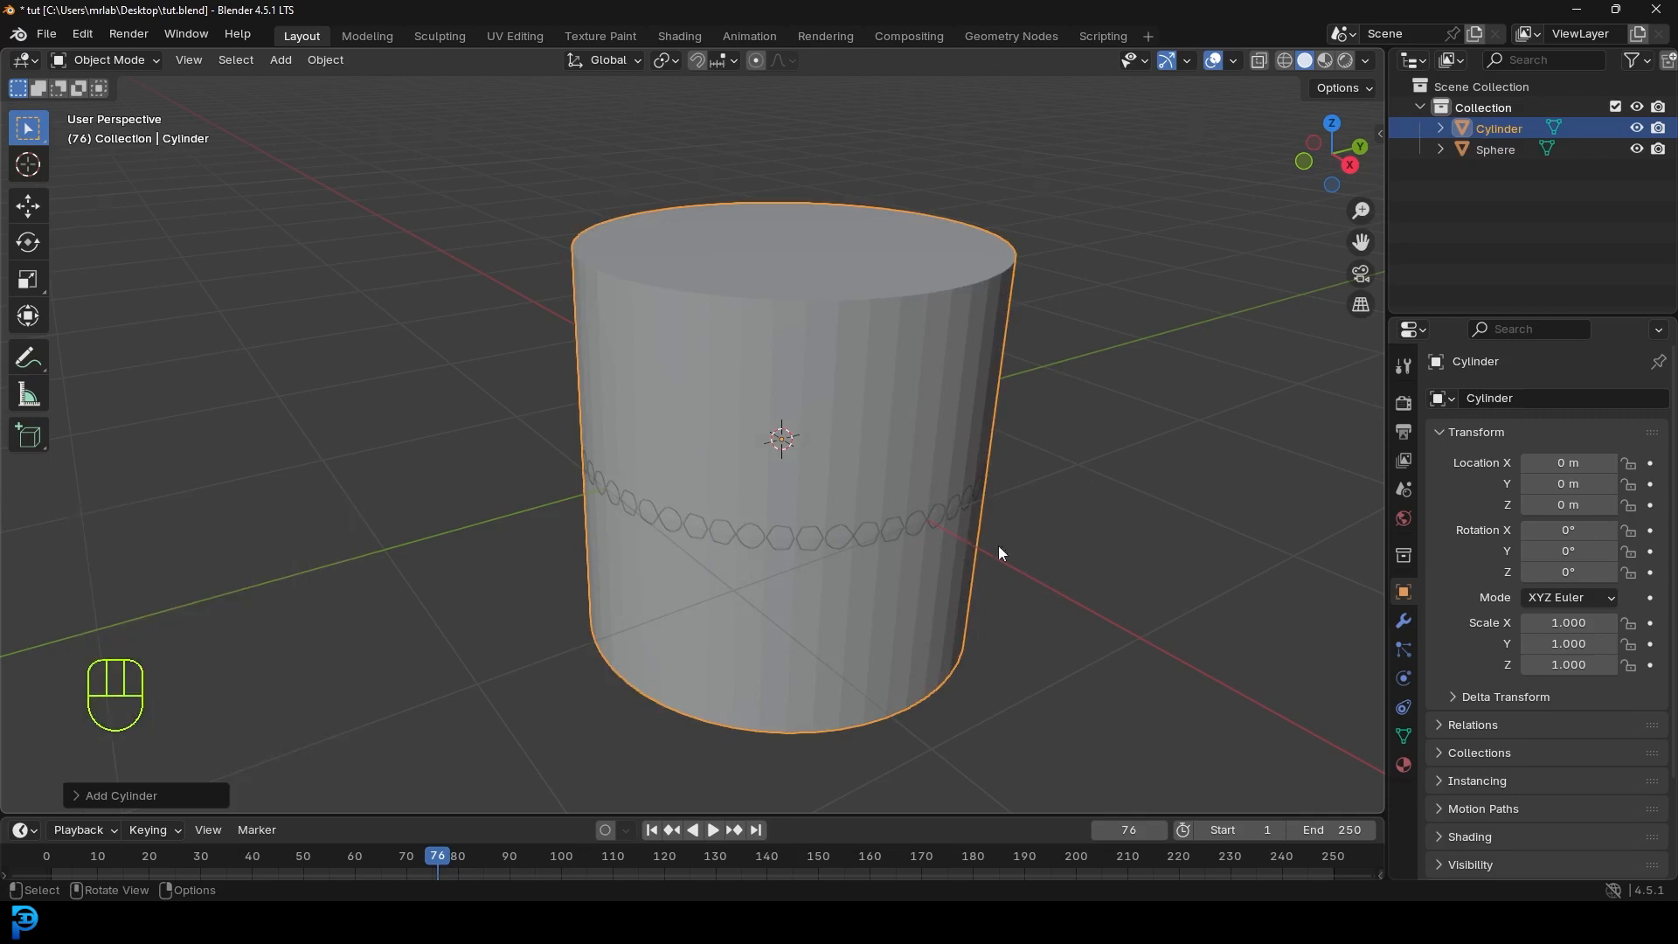
# Step: Scale the cylinder to about 0.46 in X and Y and about 1.69 in Z, and apply the scale
pyautogui.press('s')
pyautogui.click(940, 547)
pyautogui.press('s')
pyautogui.press('z')
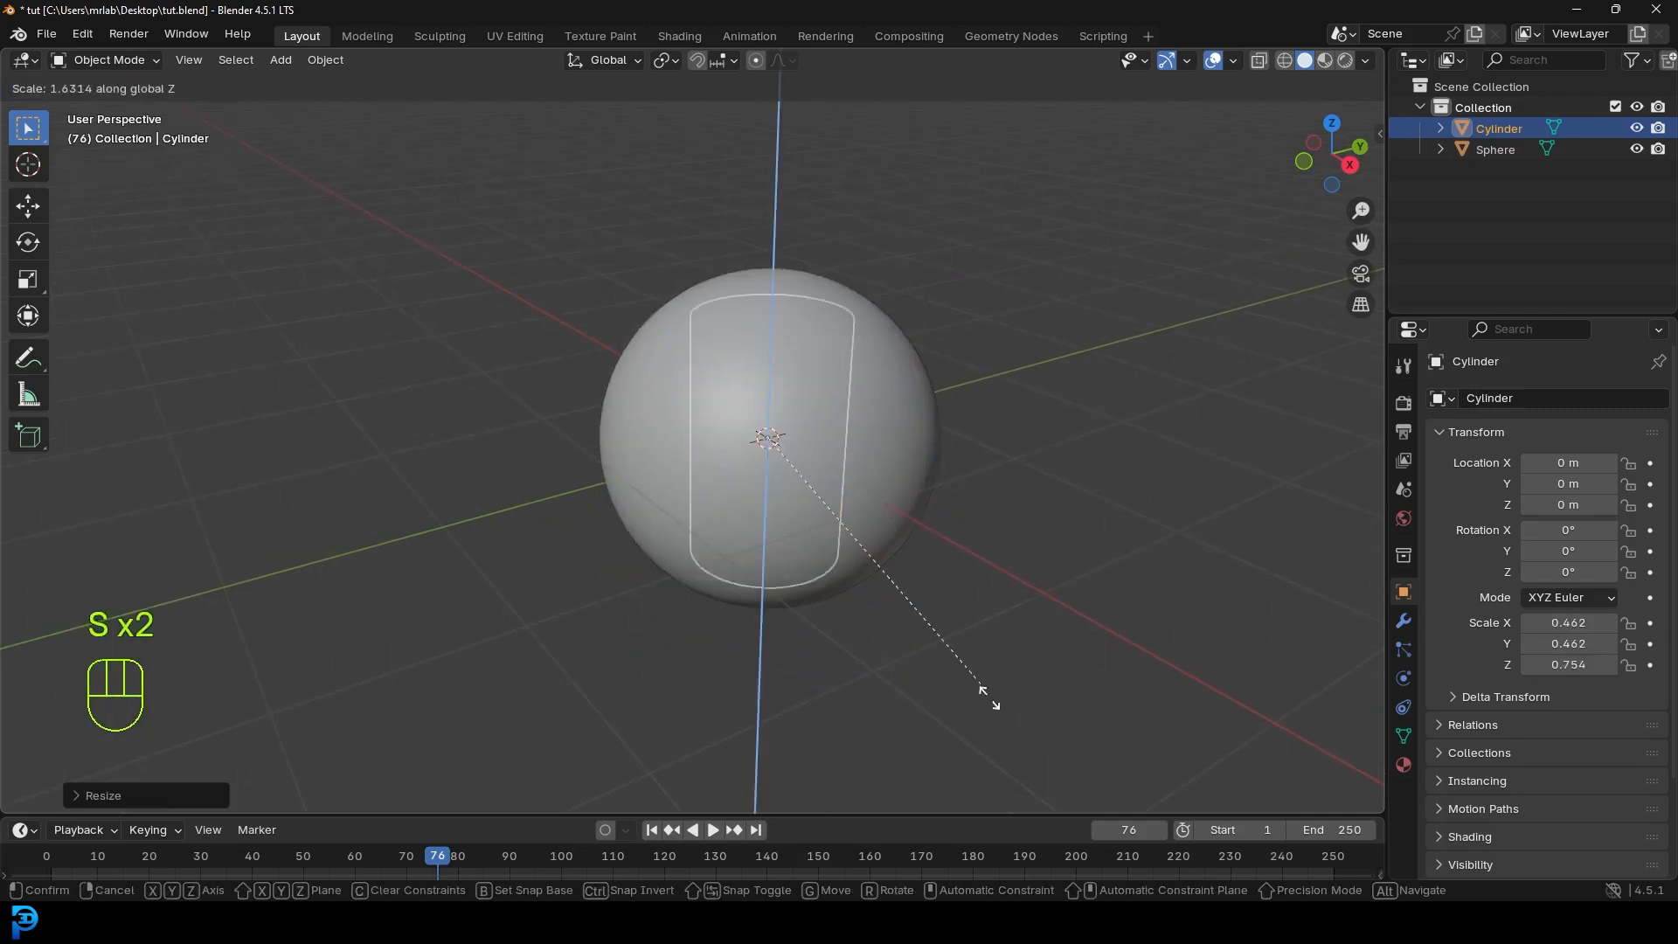
pyautogui.click(1207, 276)
pyautogui.hotkey('ctrl', 'a')
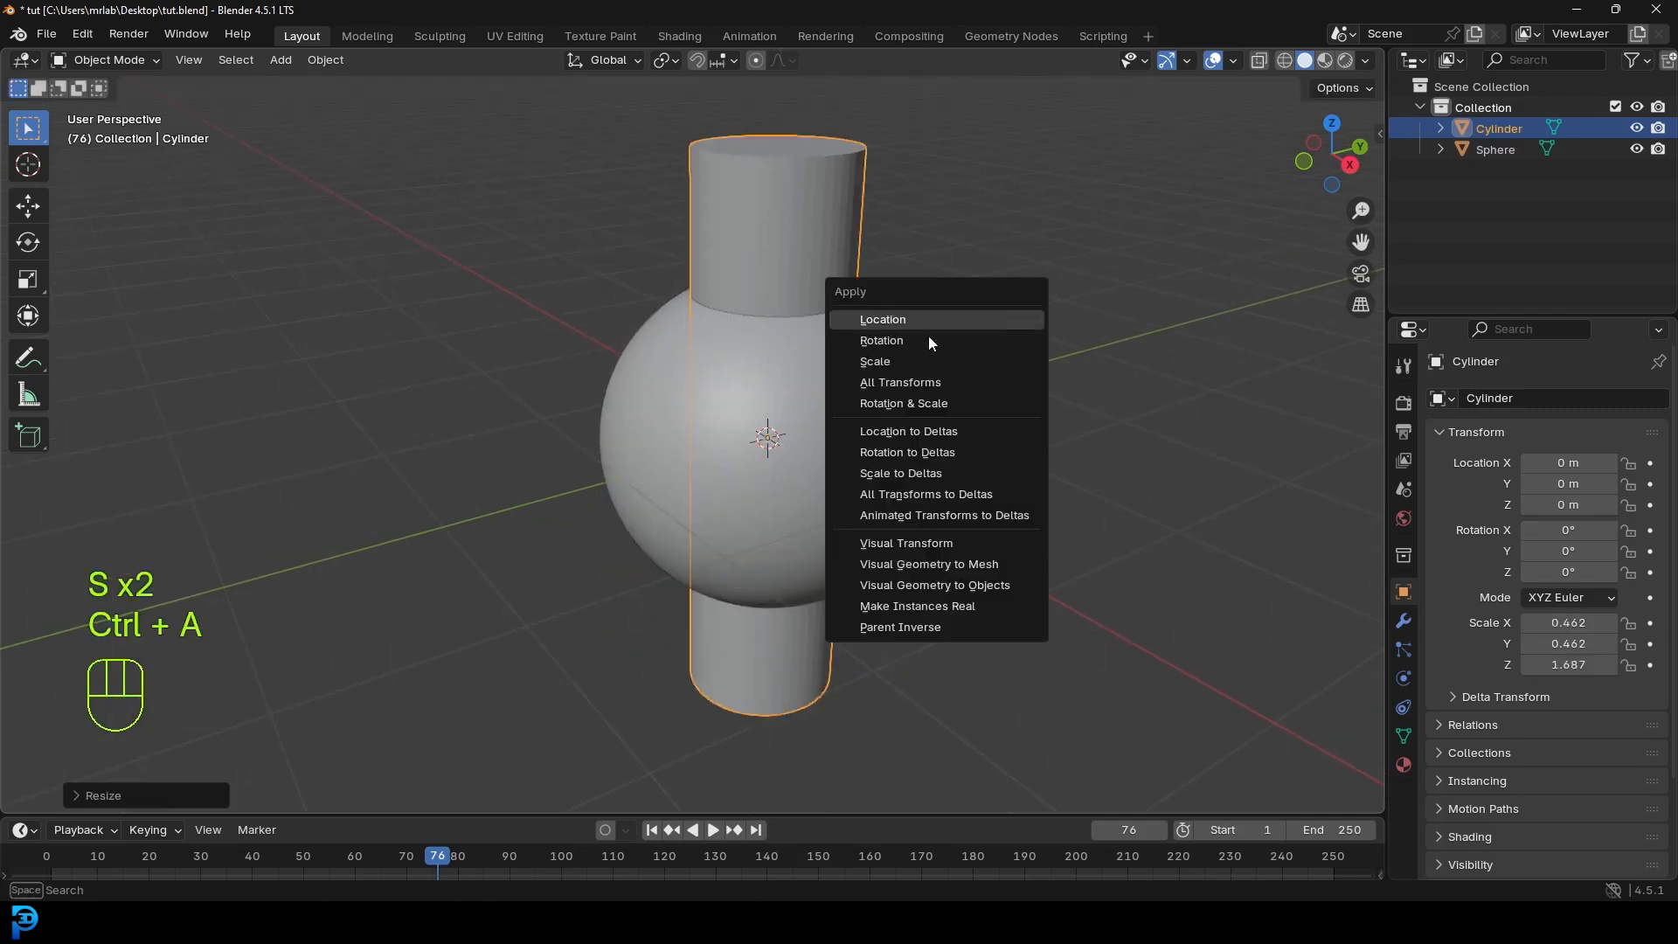
pyautogui.click(869, 362)
# Step: Add 54 evenly spaced horizontal loop cuts along the cylinder's length in Edit Mode and return to Object Mode
pyautogui.keyDown('shift'); pyautogui.moveTo(826, 259); pyautogui.dragTo(828, 300, button='middle'); pyautogui.keyUp('shift')
pyautogui.scroll(1, 875, 329)
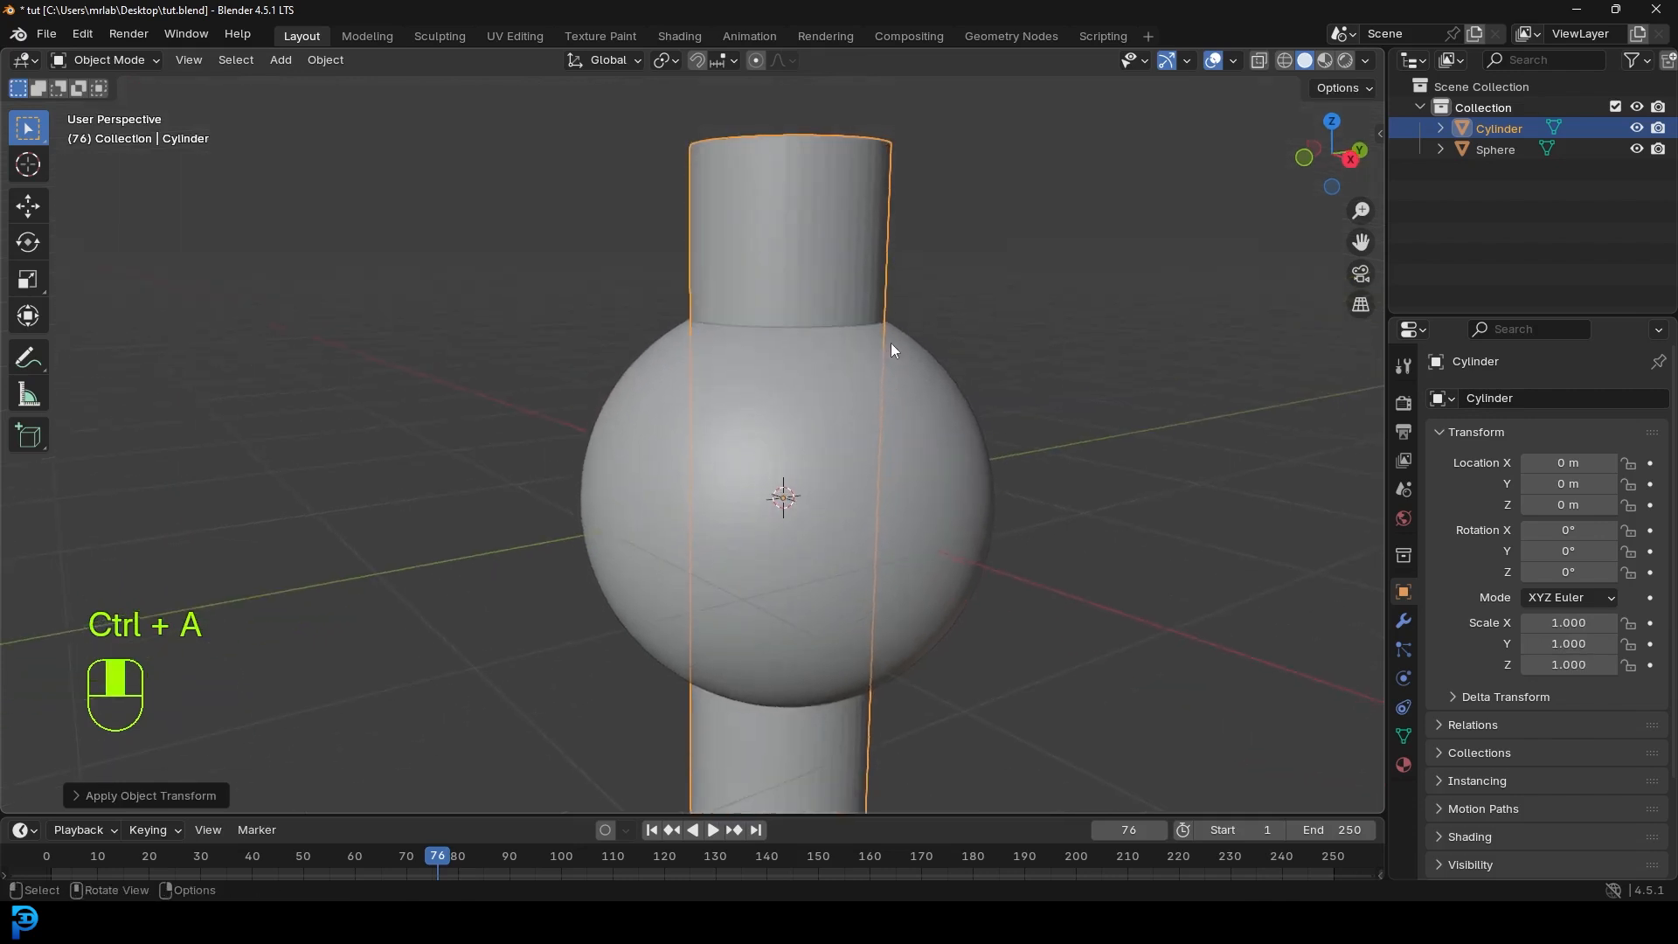
pyautogui.press('Tab')
pyautogui.scroll(-2, 774, 320)
pyautogui.hotkey('ctrl', 'r')
pyautogui.scroll(4, 774, 321)
pyautogui.scroll(20, 774, 321)
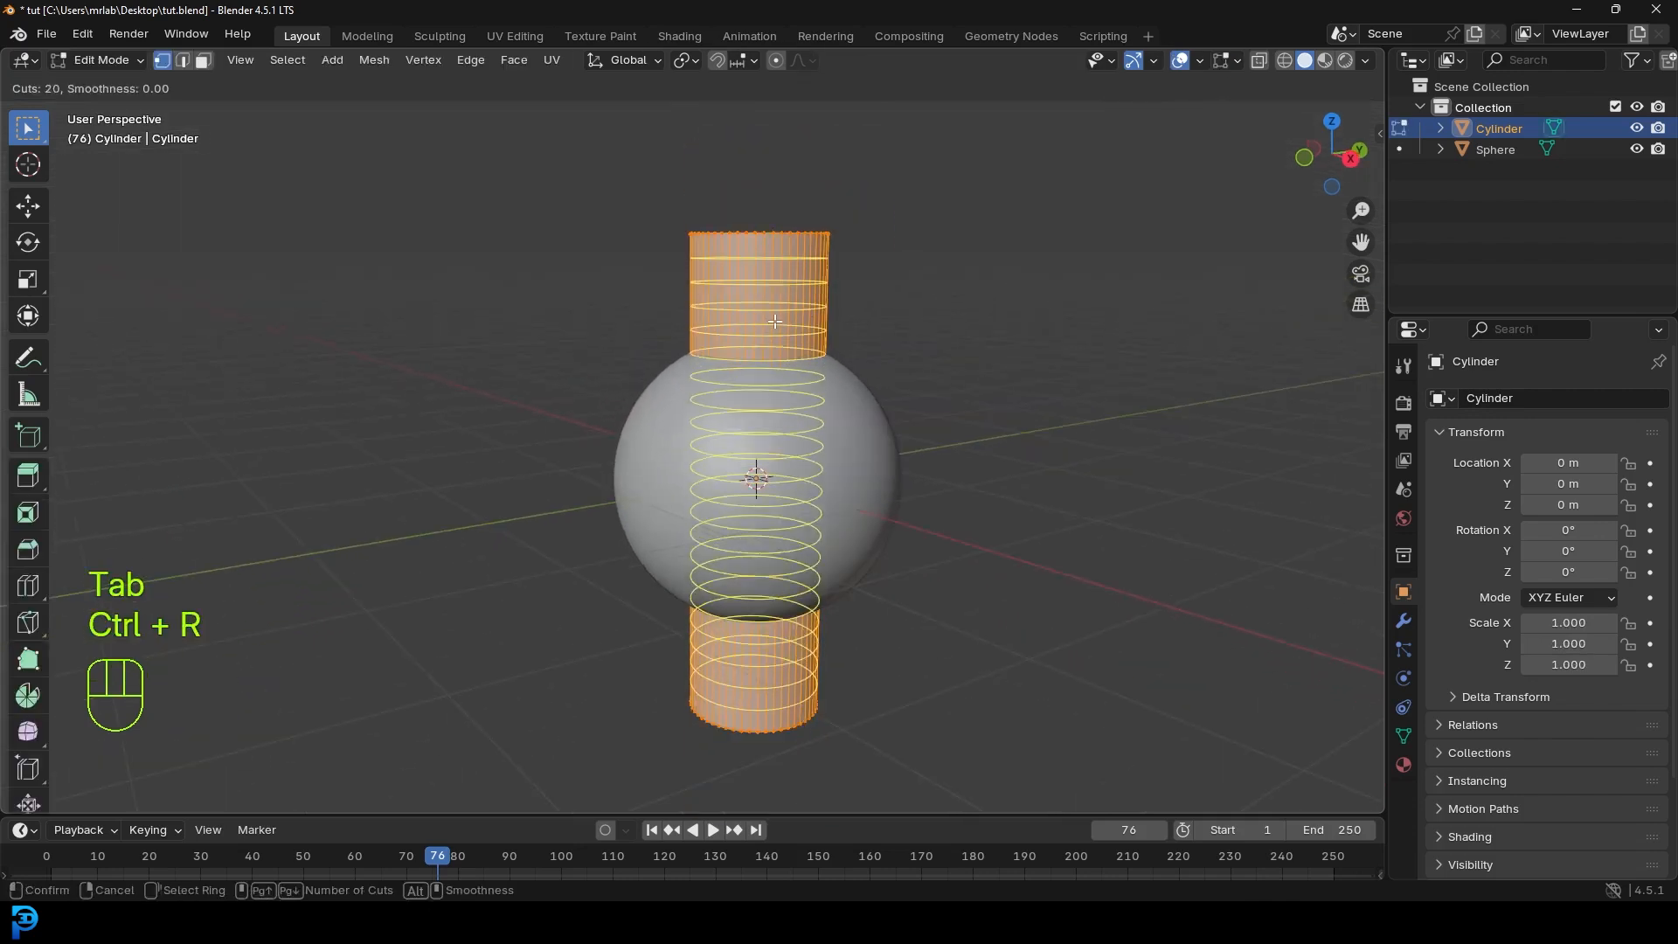
pyautogui.scroll(-2, 773, 324)
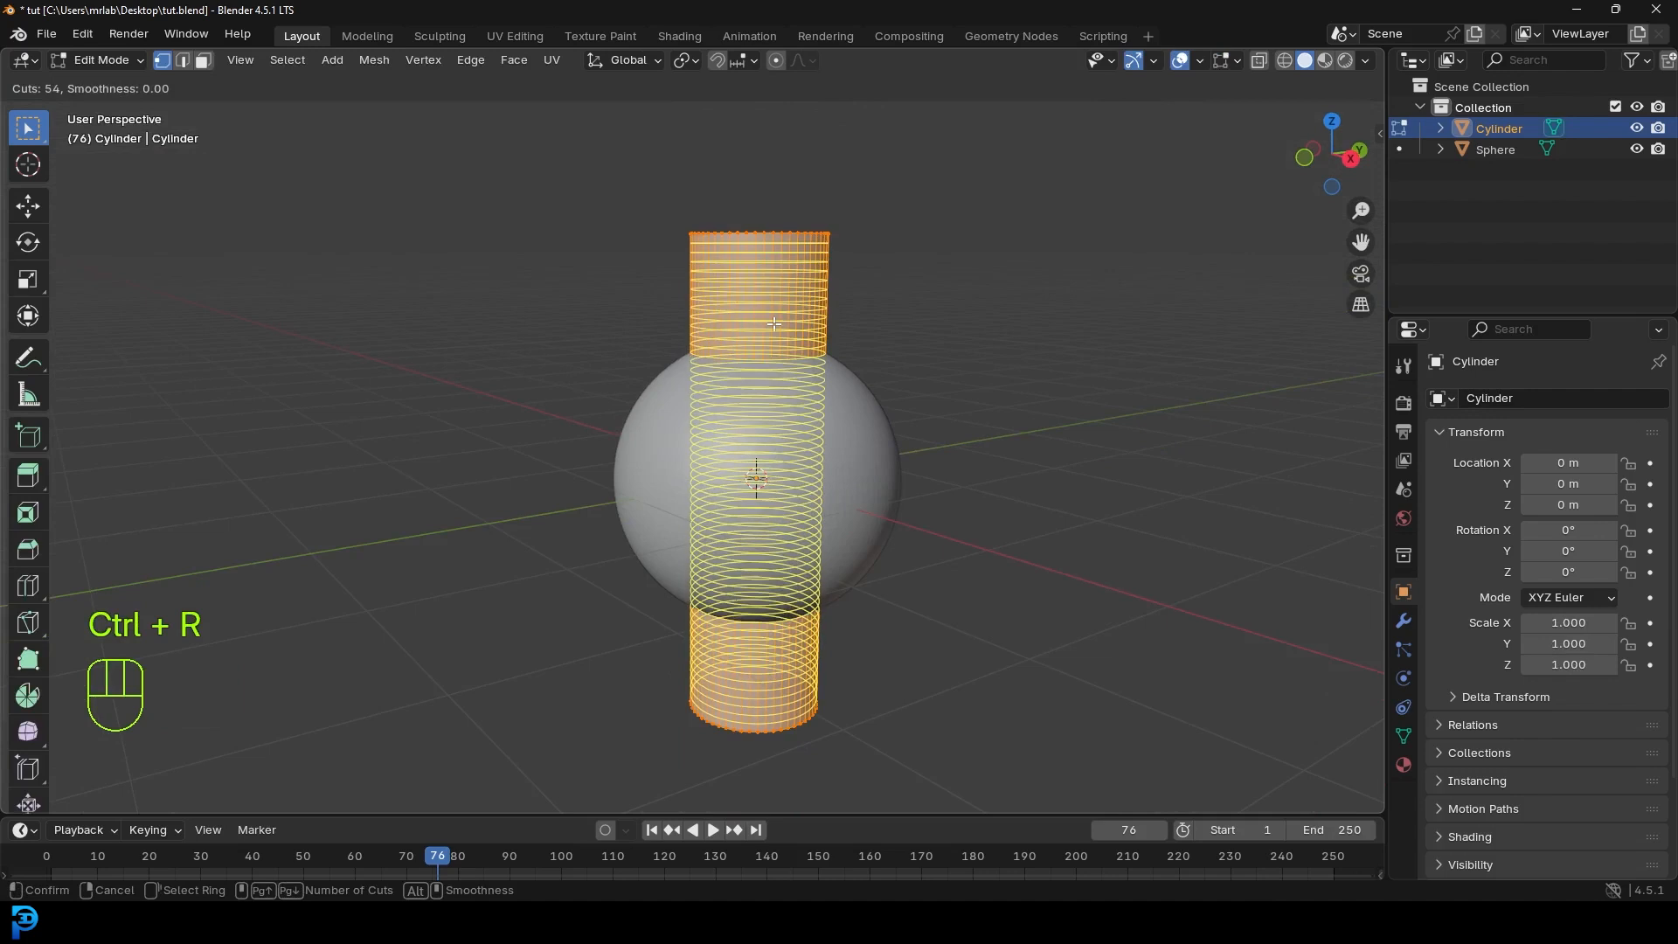
pyautogui.click(773, 325)
pyautogui.rightClick(773, 325)
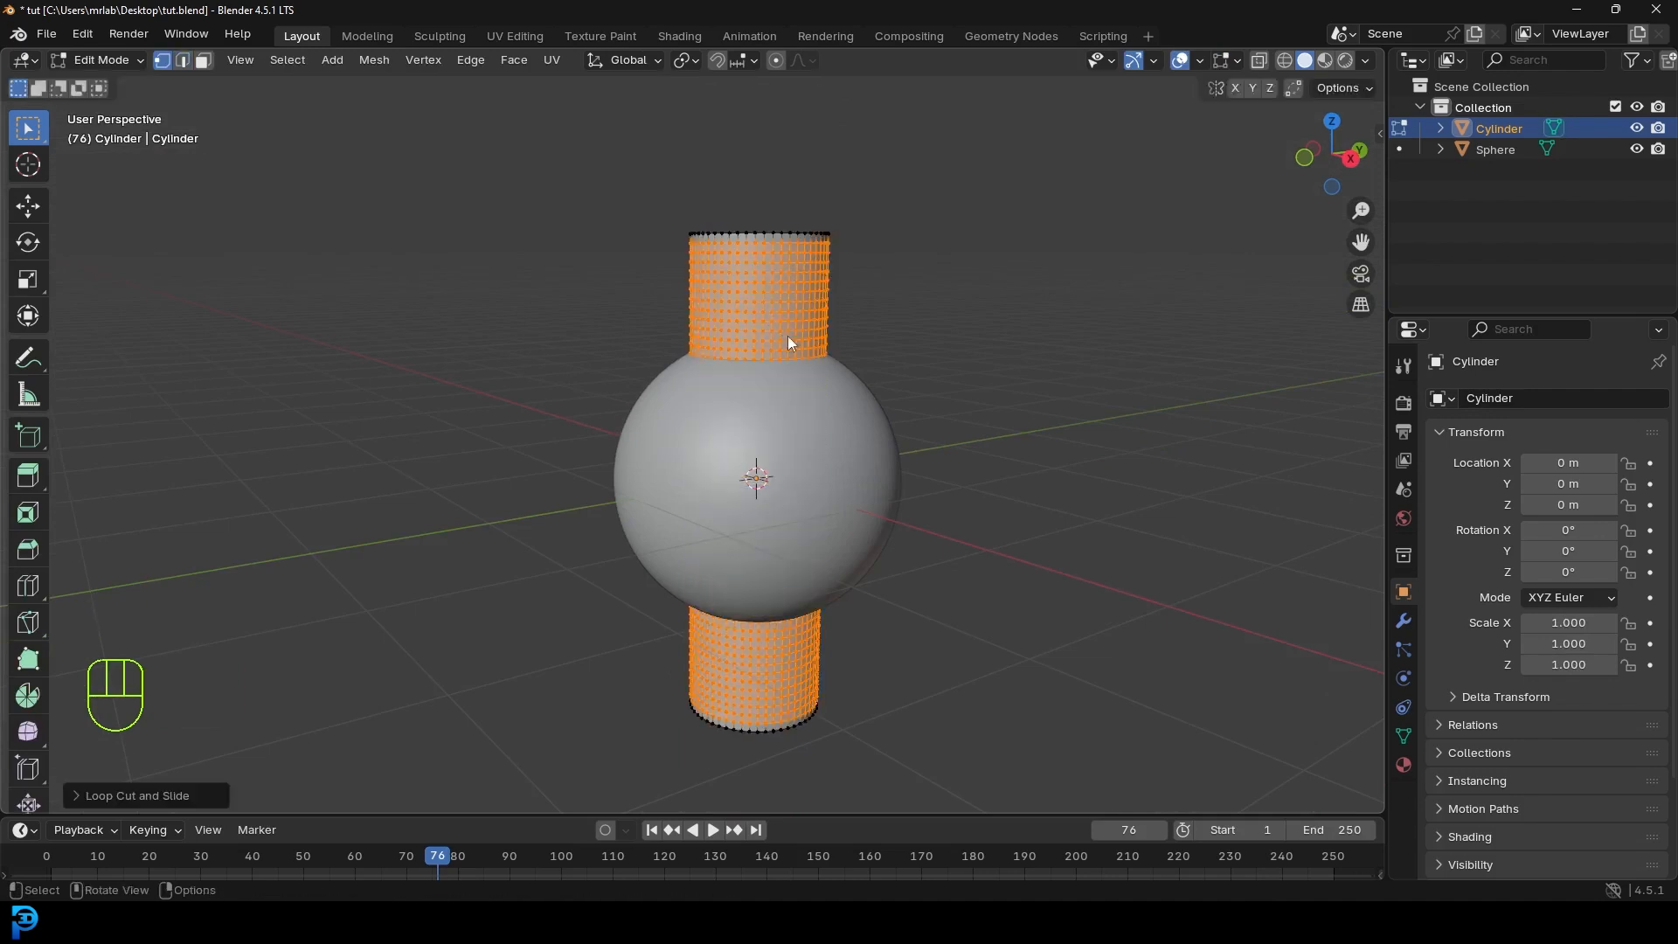
pyautogui.press('Tab')
# Step: Add a Geometry Nodes modifier with a new node group to the sphere
pyautogui.scroll(3, 787, 288)
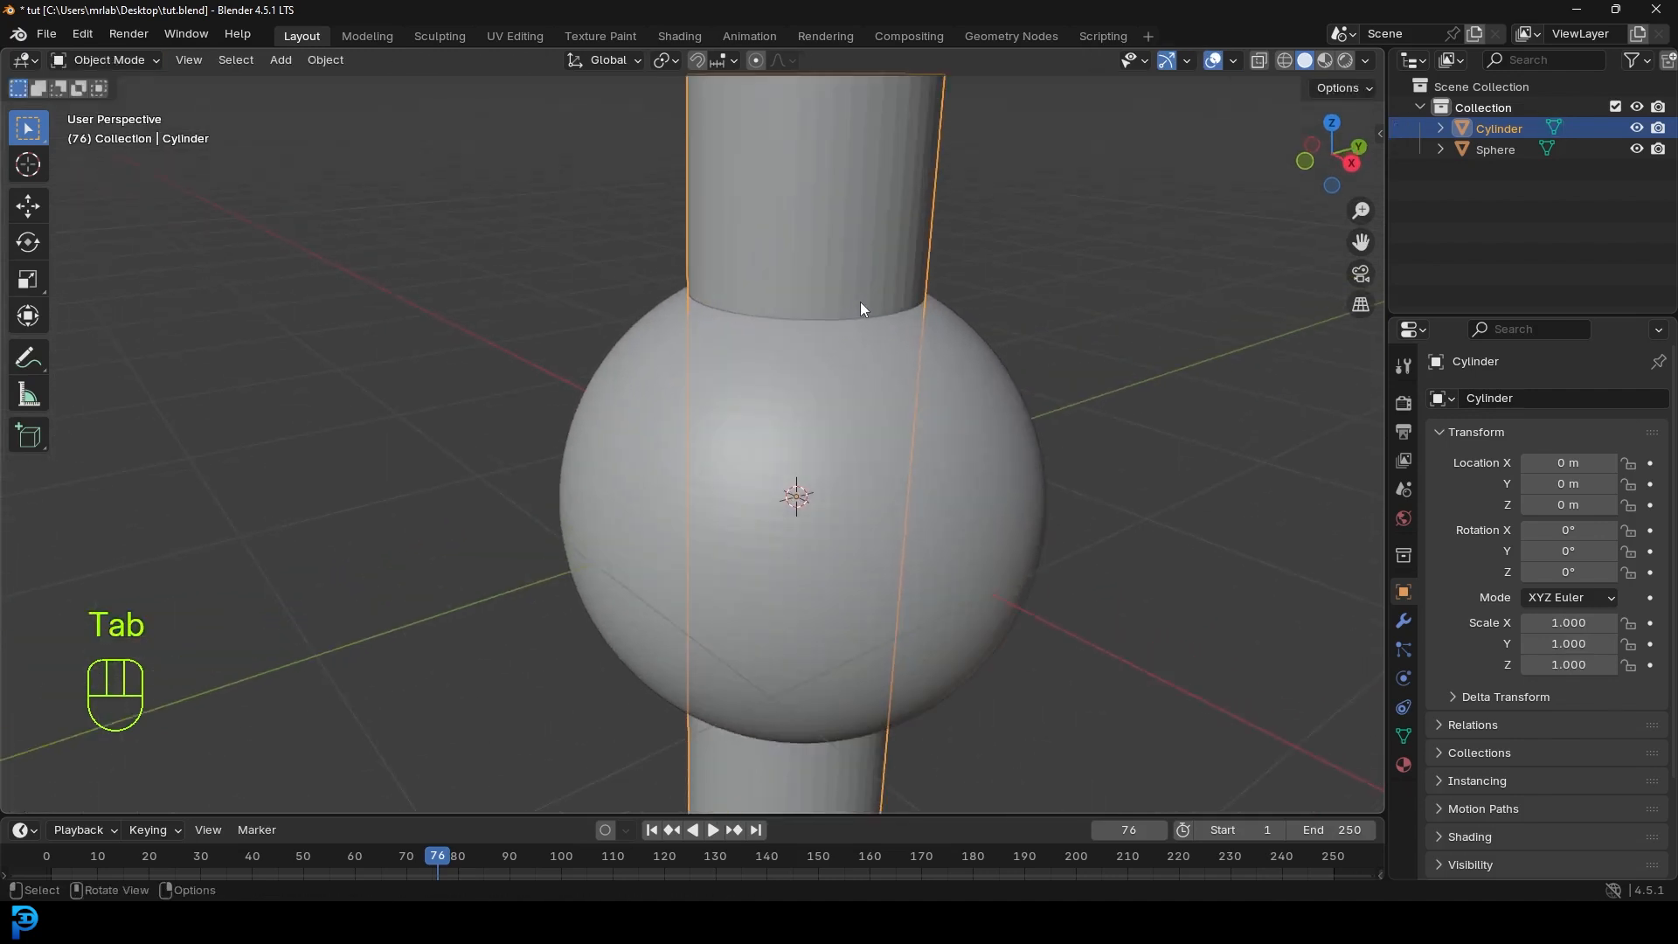
pyautogui.scroll(-5, 935, 223)
pyautogui.scroll(5, 854, 402)
pyautogui.moveTo(863, 306); pyautogui.dragTo(836, 388, button='middle')
pyautogui.scroll(-3, 795, 358)
pyautogui.scroll(2, 755, 314)
pyautogui.click(680, 379)
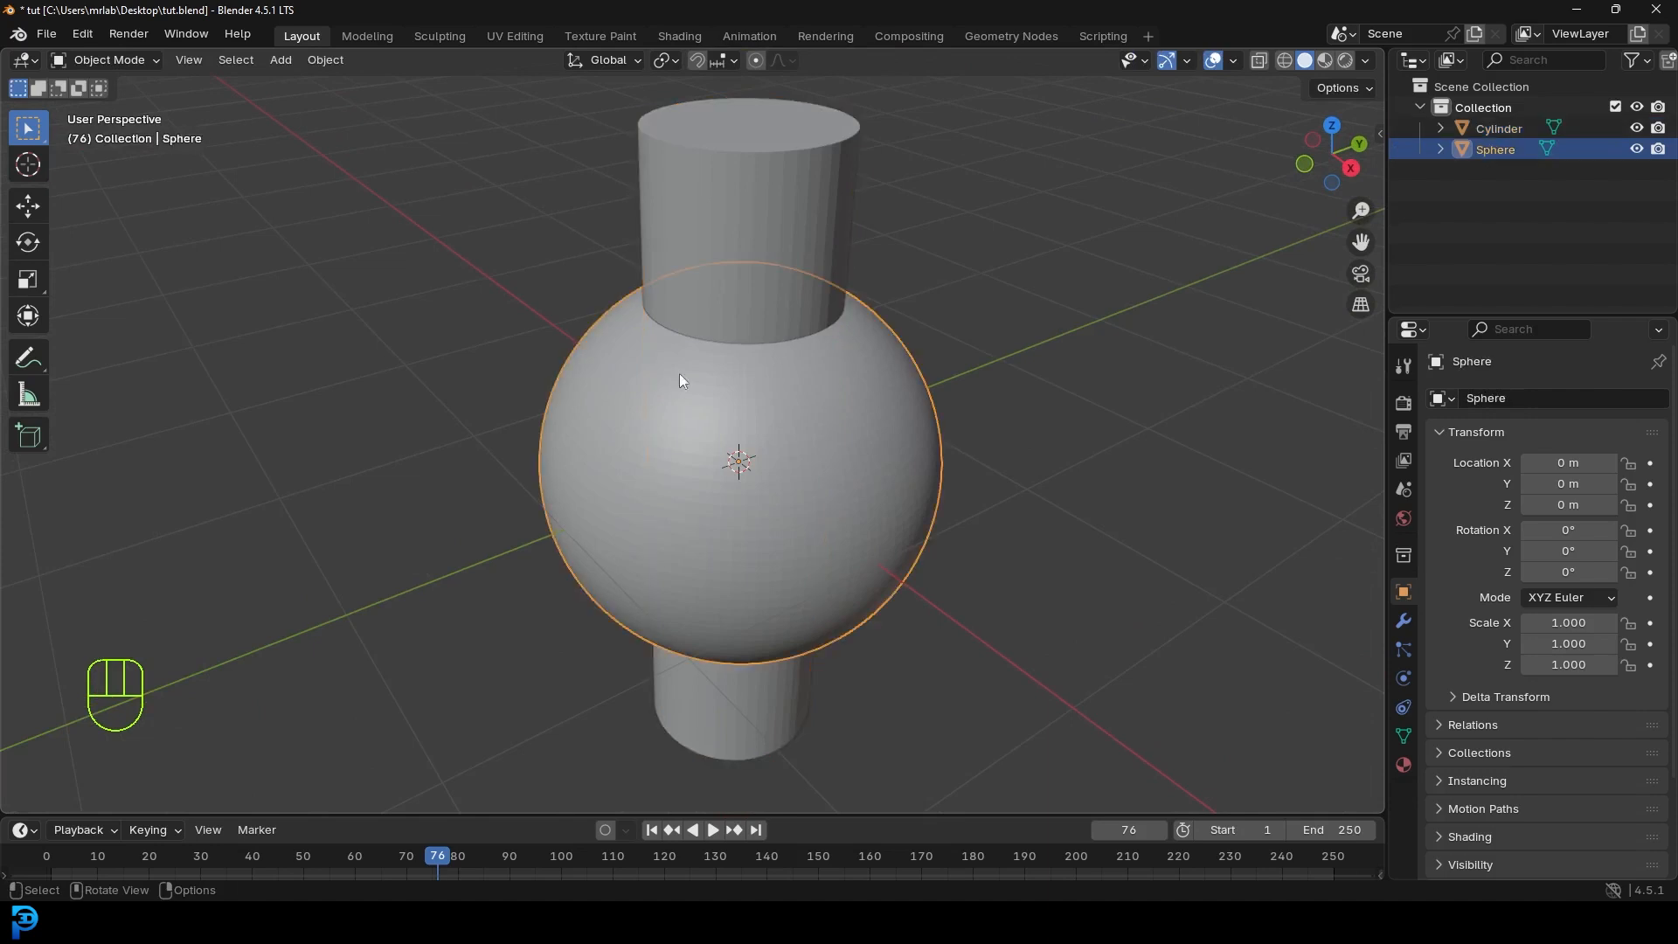
pyautogui.click(1403, 621)
pyautogui.click(1535, 397)
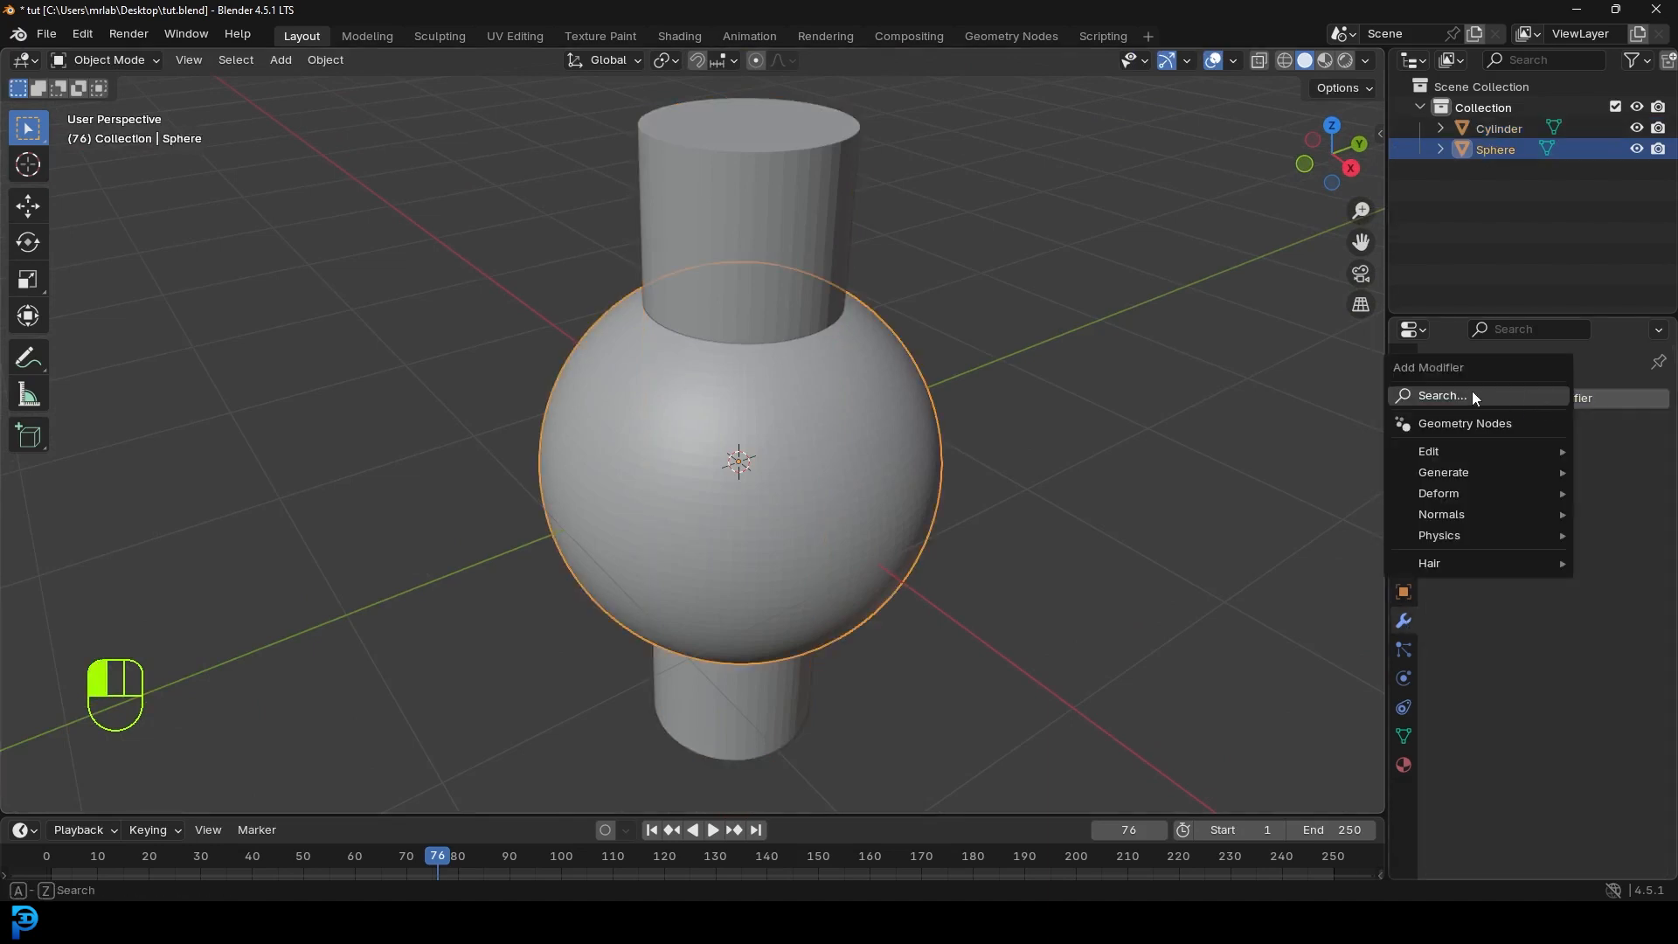
pyautogui.click(1524, 423)
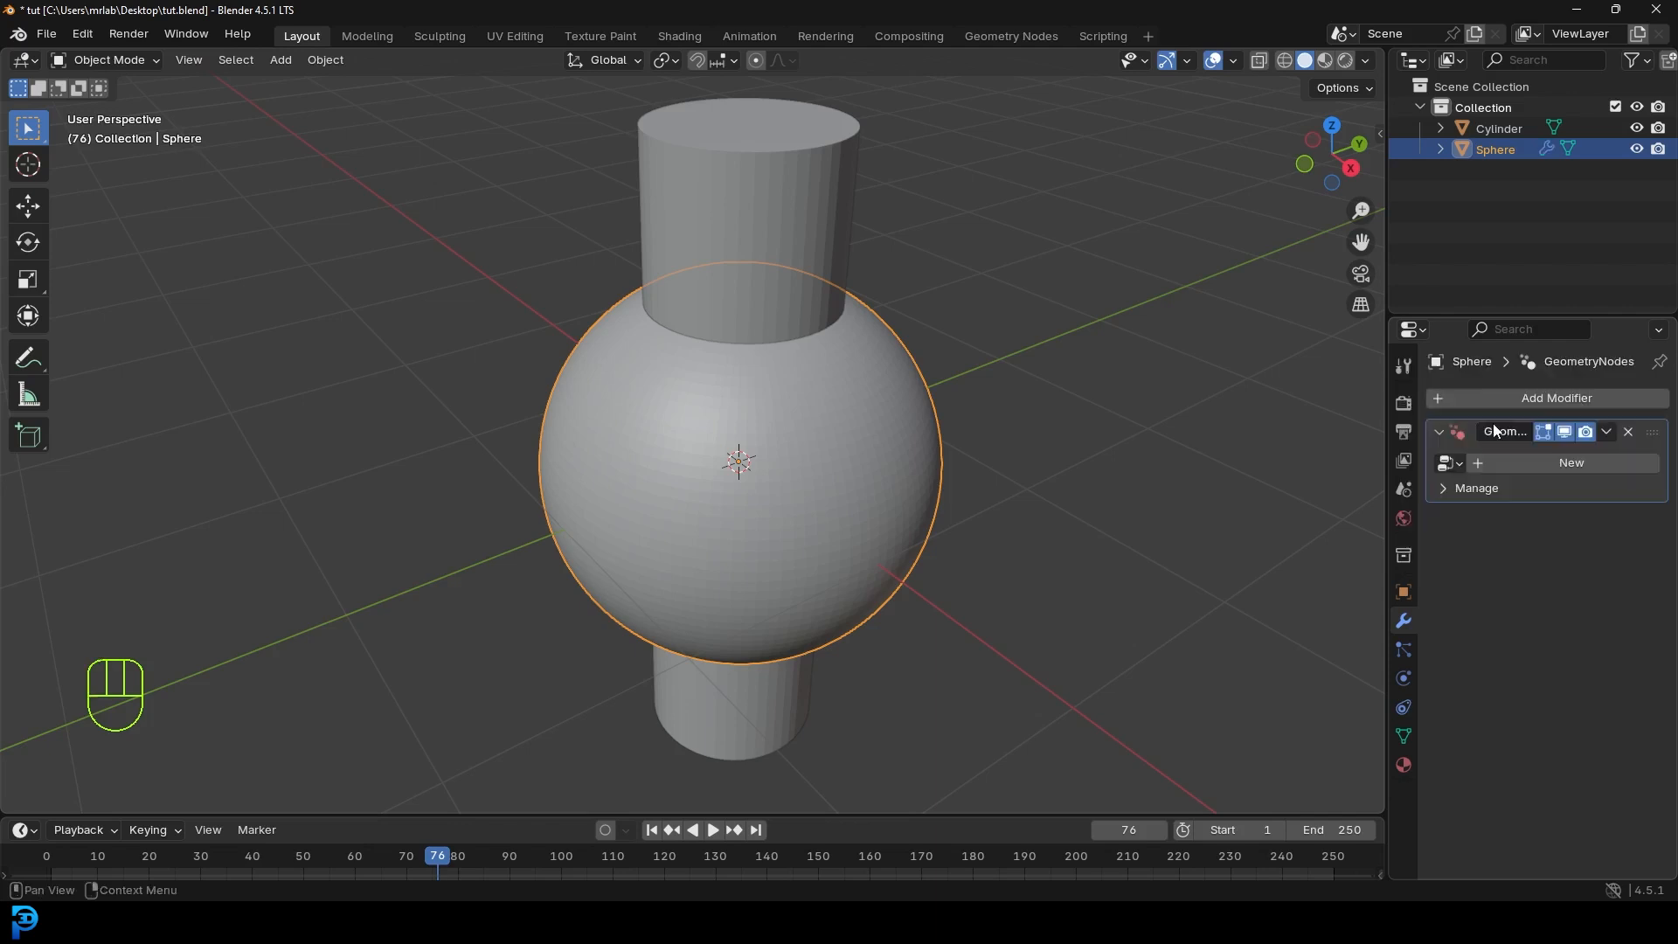
pyautogui.click(1541, 464)
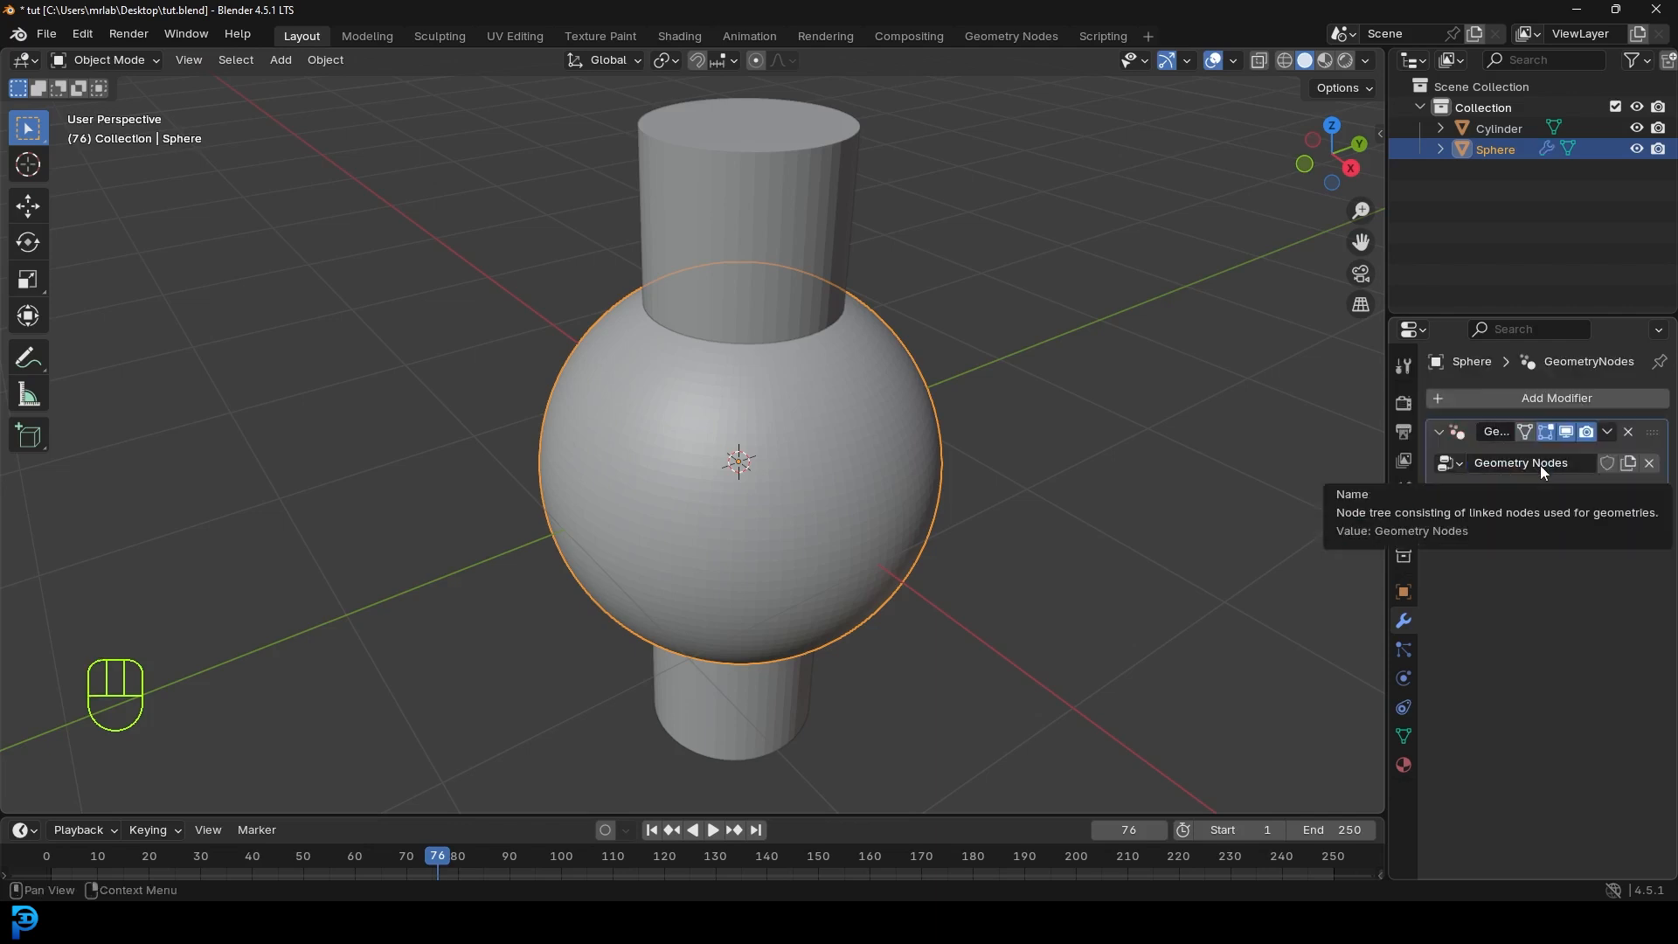
# Step: Open the Geometry Nodes workspace and spread the Group Input and Group Output nodes further apart
pyautogui.click(1008, 36)
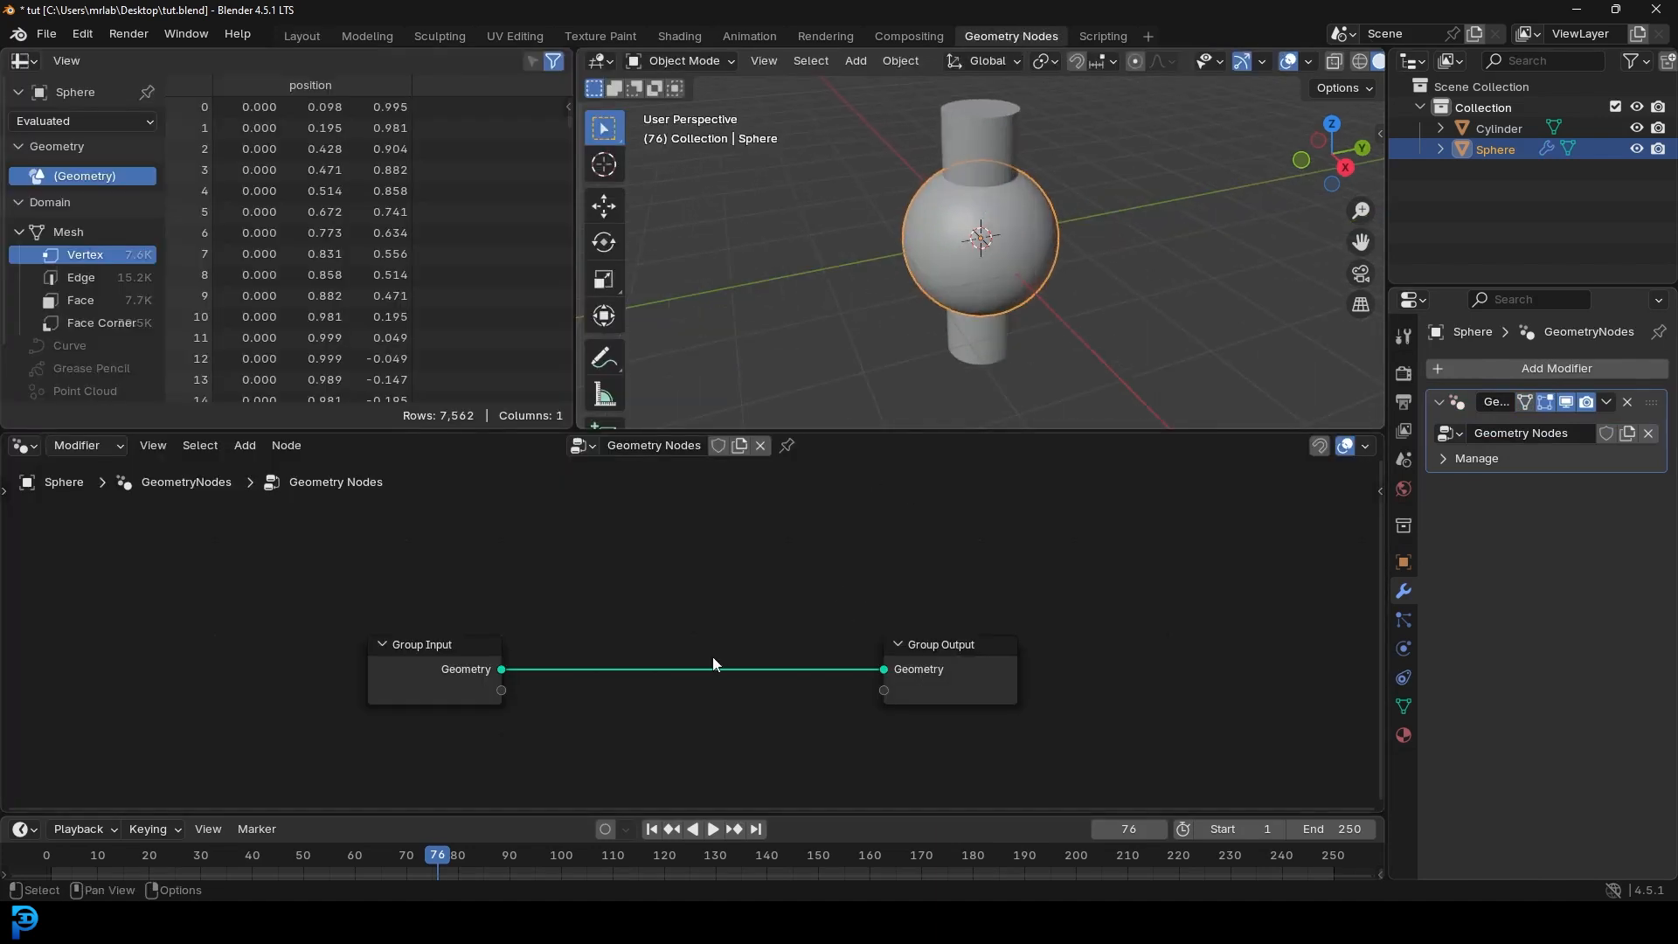
pyautogui.moveTo(608, 664); pyautogui.dragTo(692, 599, button='middle')
pyautogui.scroll(2, 705, 609)
pyautogui.moveTo(468, 559); pyautogui.dragTo(433, 554)
pyautogui.moveTo(1050, 609); pyautogui.dragTo(1056, 606)
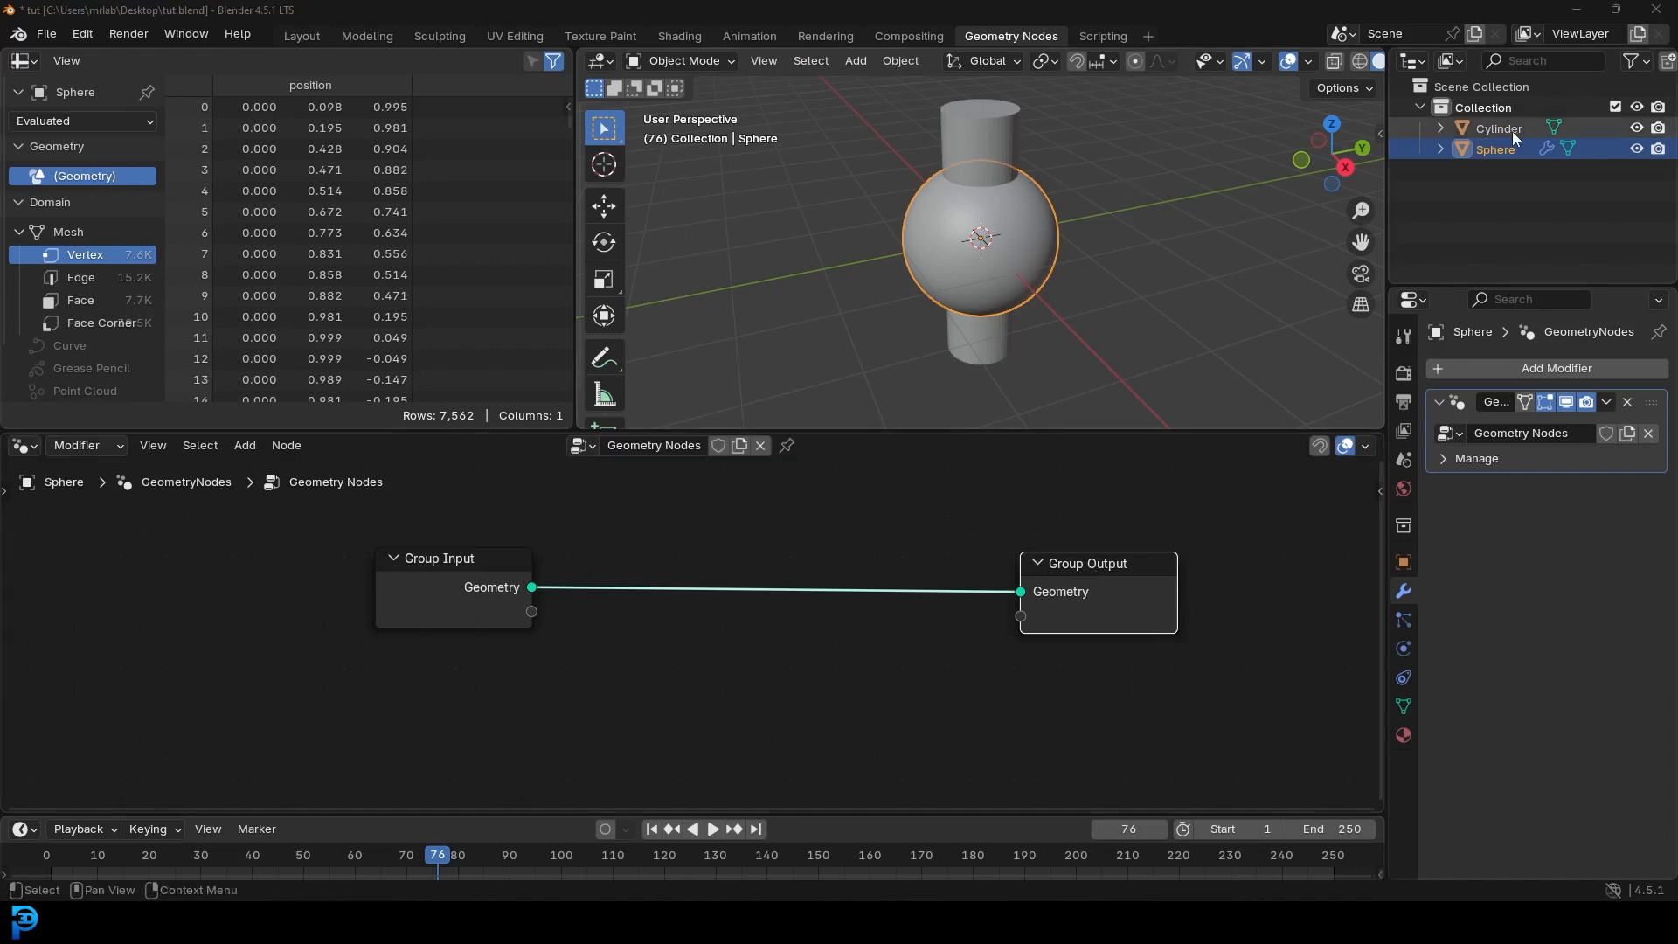
# Step: Bring the cylinder into the sphere's node tree as an Object Info node and set it to Relative
pyautogui.moveTo(1496, 123); pyautogui.dragTo(425, 744)
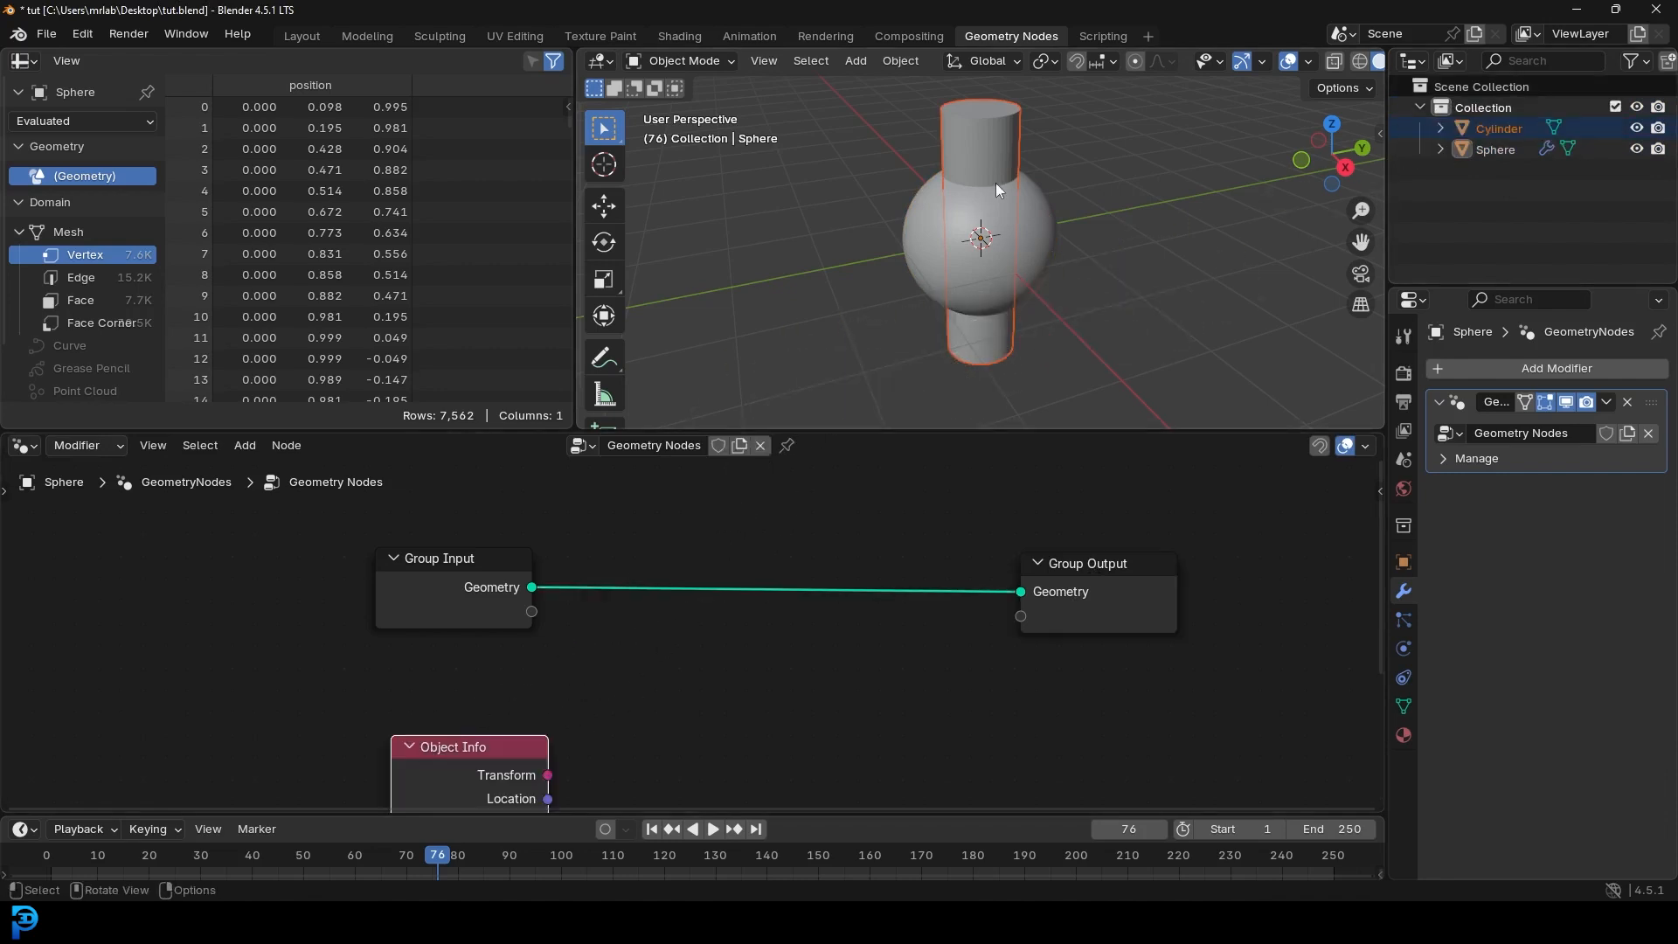
pyautogui.scroll(2, 993, 134)
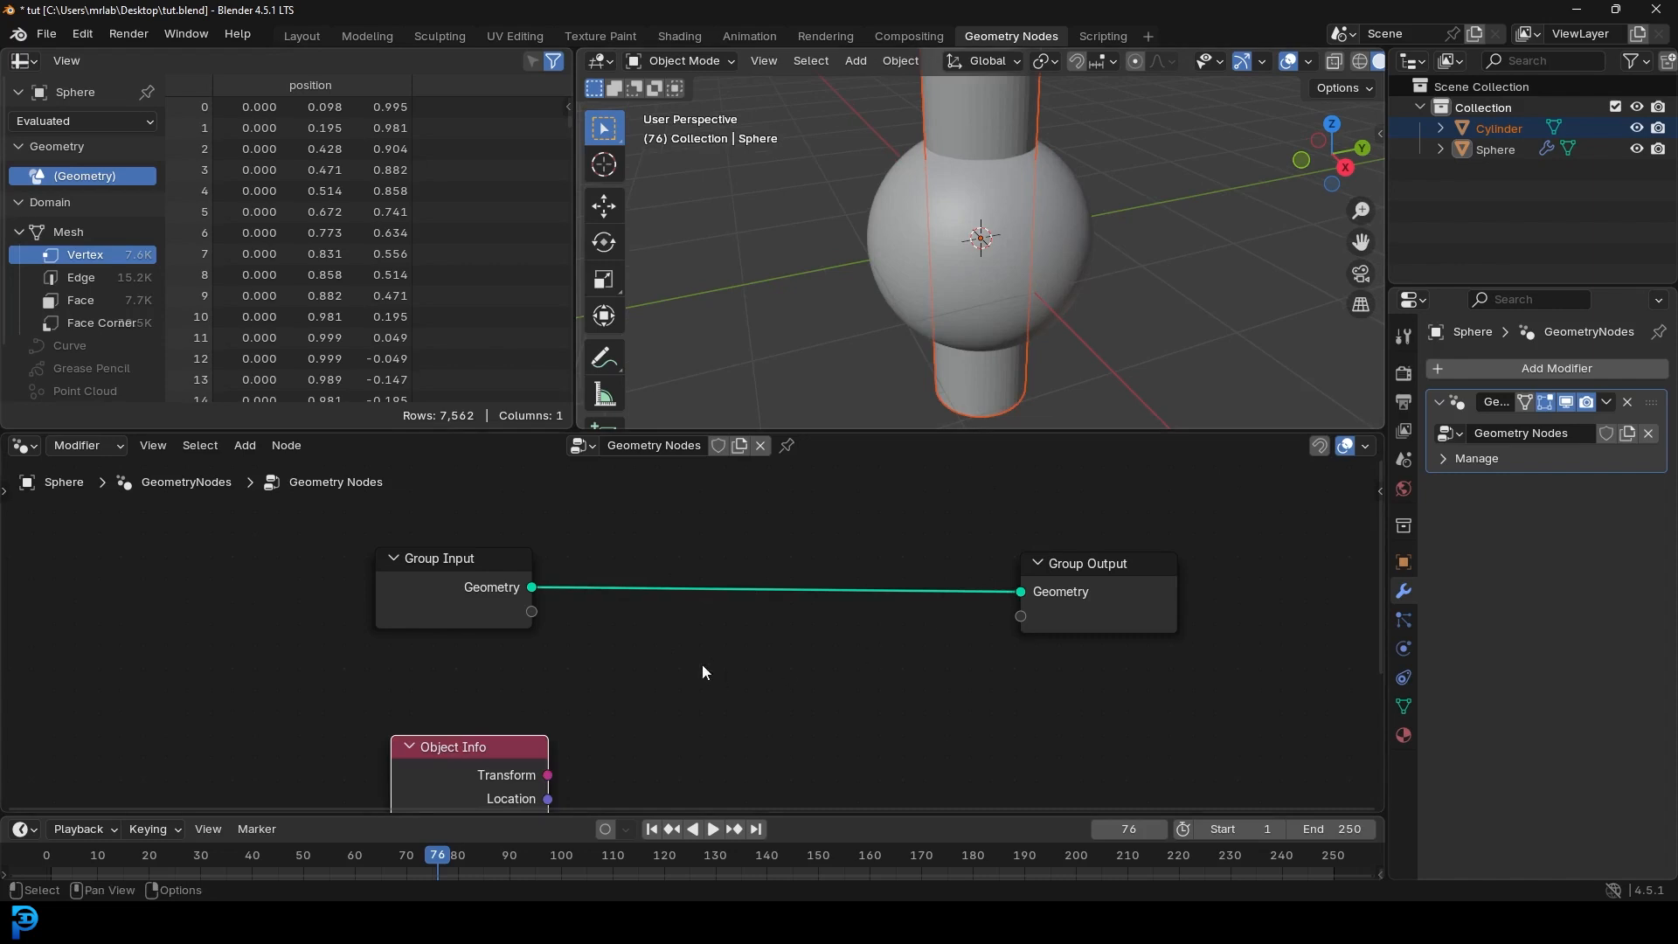
pyautogui.scroll(-1, 701, 664)
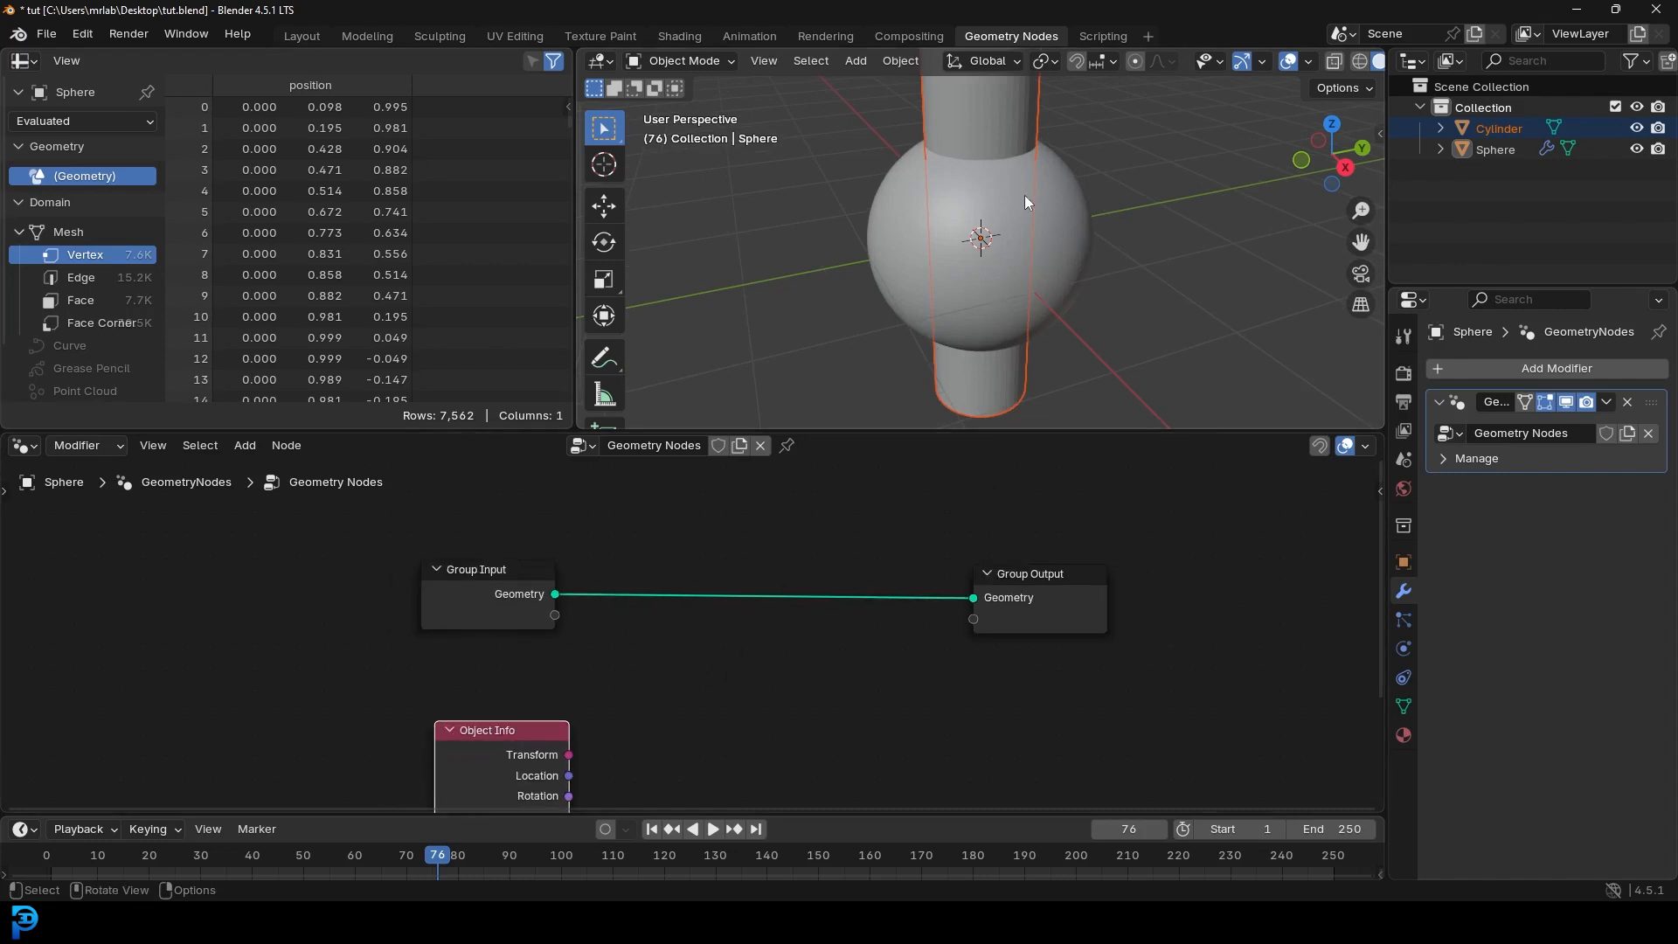
pyautogui.scroll(-1, 647, 687)
pyautogui.moveTo(652, 678); pyautogui.dragTo(735, 485, button='middle')
pyautogui.scroll(3, 716, 515)
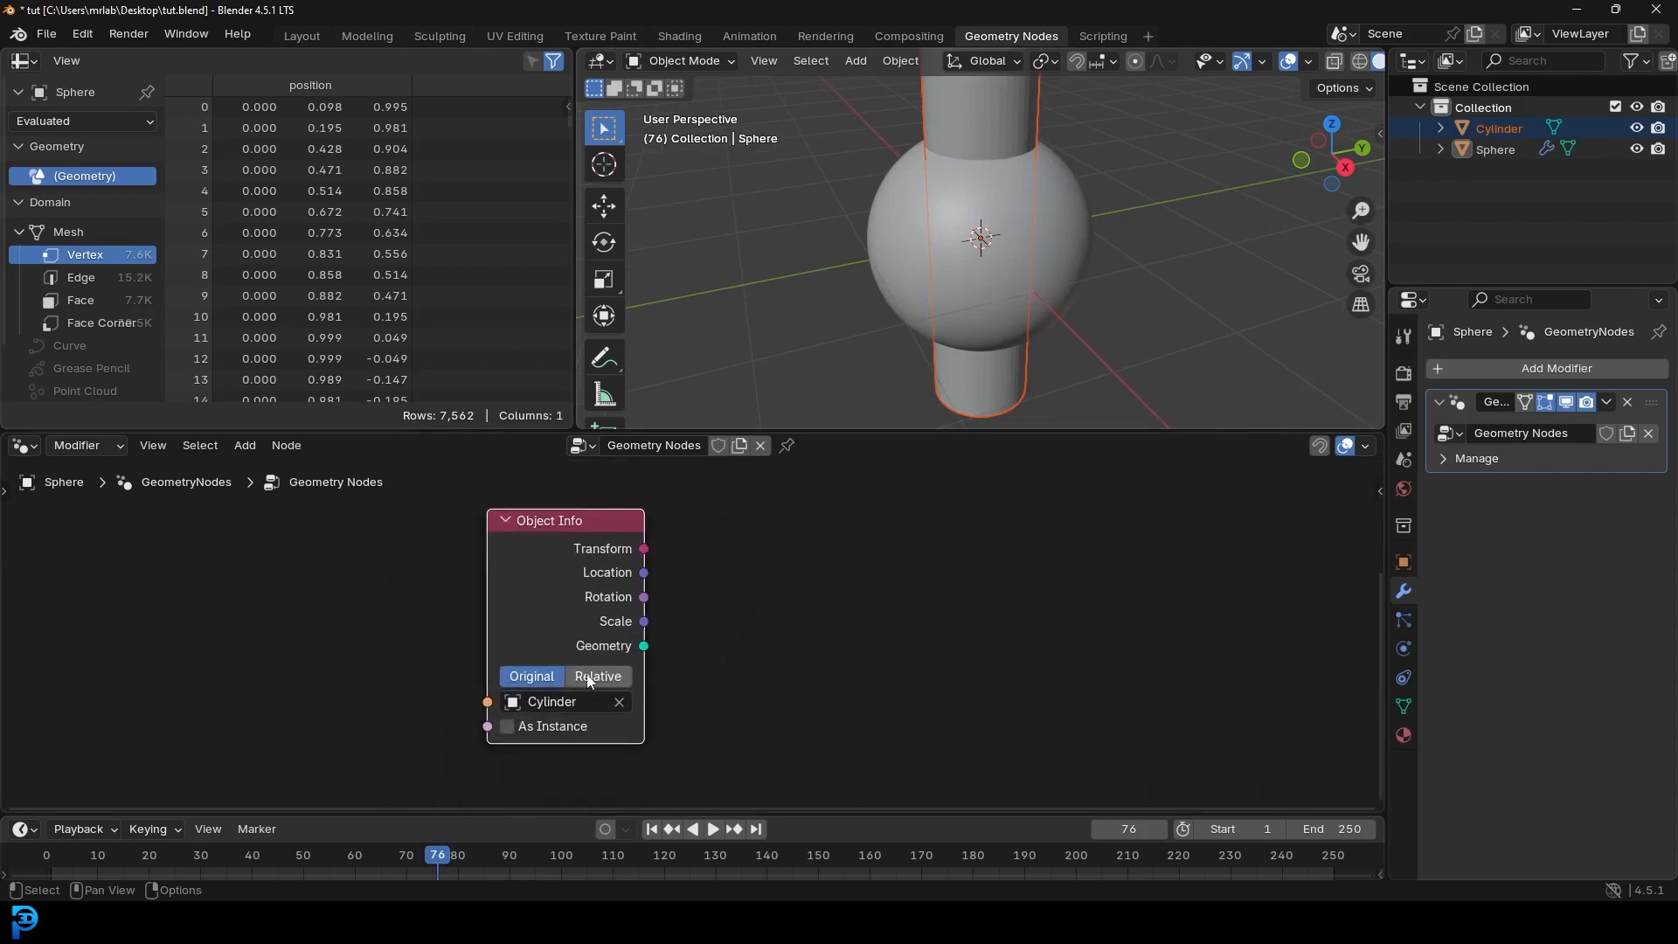
pyautogui.click(589, 674)
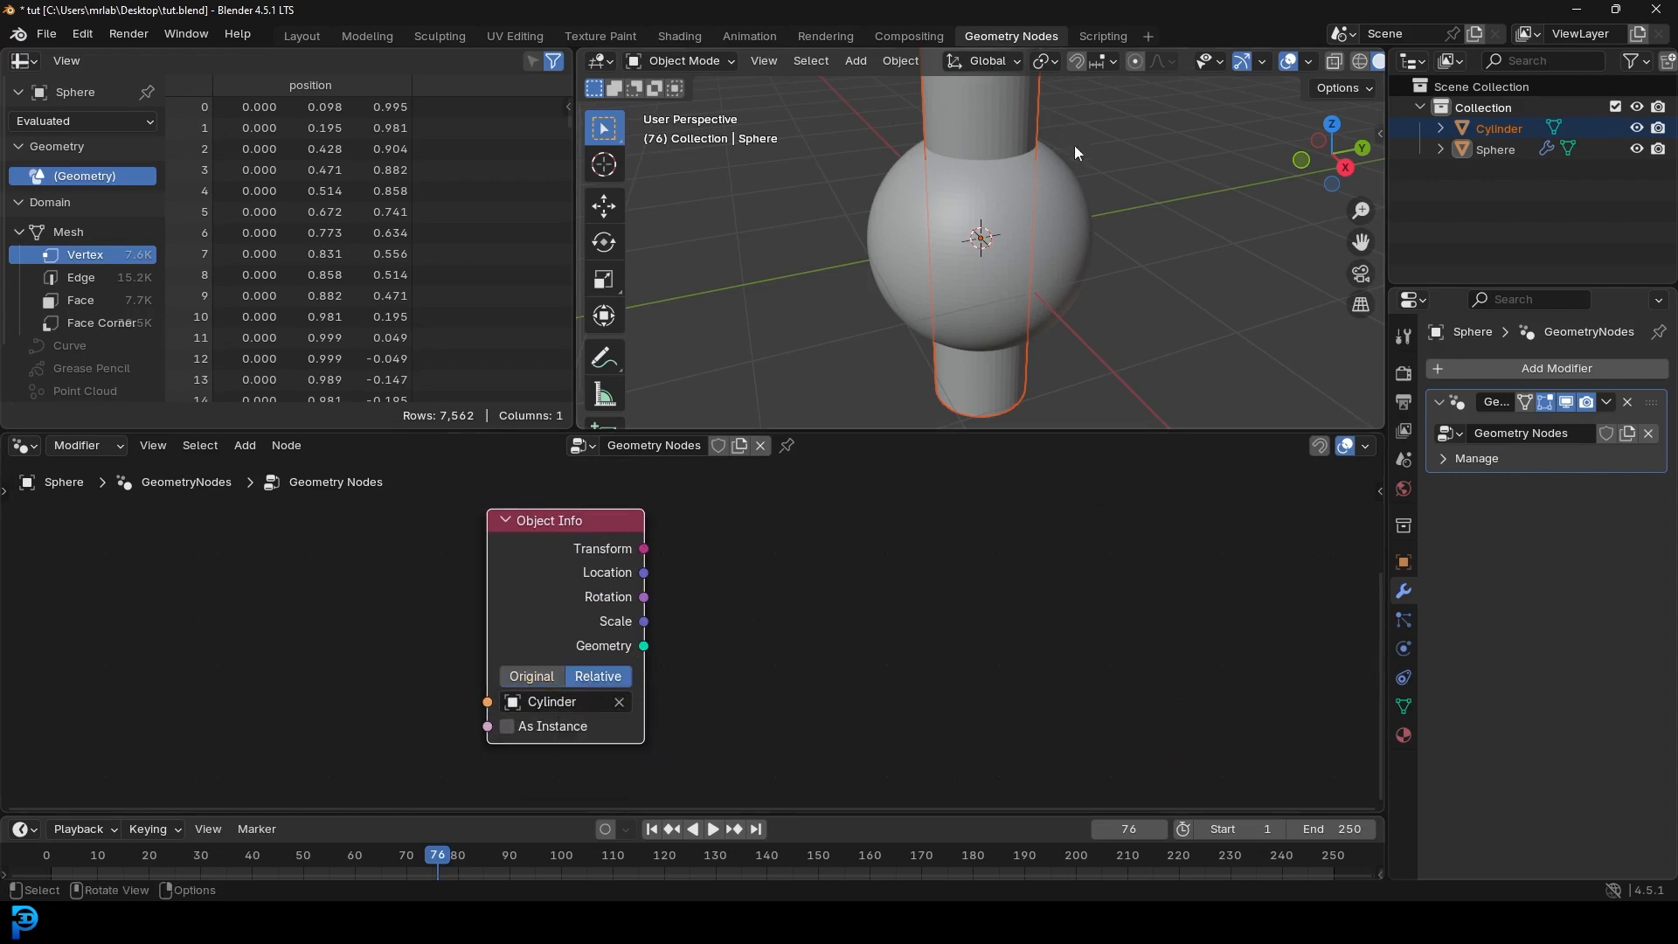
# Step: Enlarge the node editor and insert a Set Mesh Normal node between Group Input and Group Output
pyautogui.scroll(-2, 791, 558)
pyautogui.moveTo(791, 558); pyautogui.dragTo(693, 605, button='middle')
pyautogui.moveTo(824, 431); pyautogui.dragTo(824, 368)
pyautogui.scroll(1, 954, 249)
pyautogui.keyDown('shift'); pyautogui.moveTo(979, 219); pyautogui.dragTo(984, 258, button='middle'); pyautogui.keyUp('shift')
pyautogui.scroll(3, 663, 574)
pyautogui.moveTo(711, 536); pyautogui.dragTo(690, 708, button='middle')
pyautogui.hotkey('shift', 'a')
pyautogui.click(703, 451)
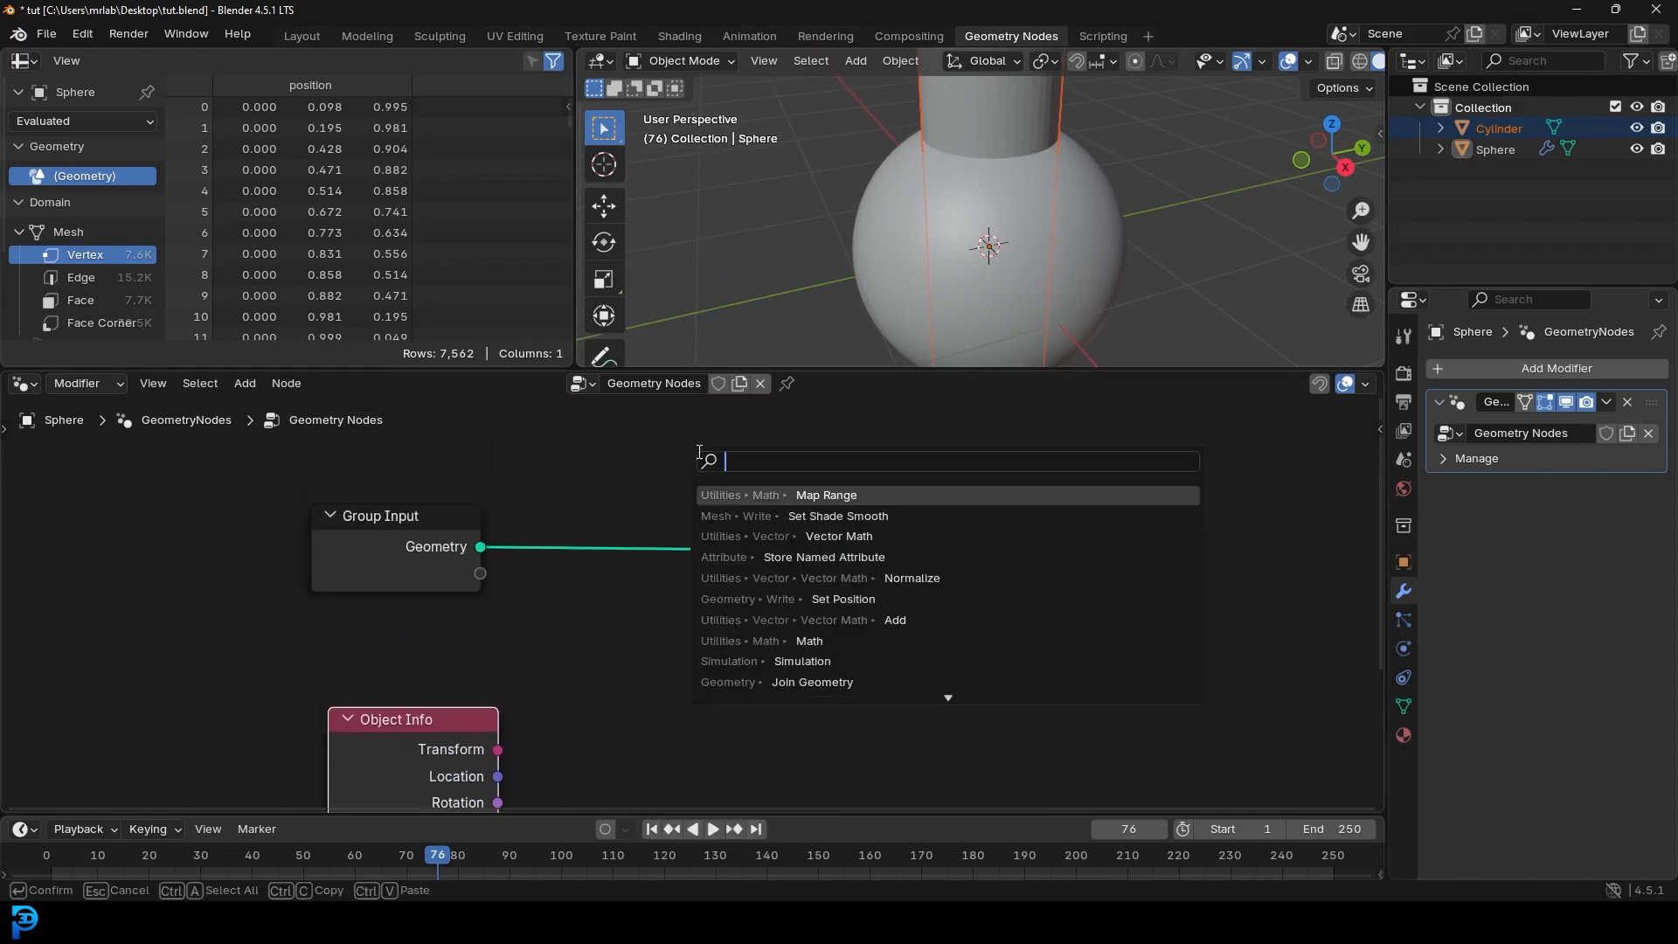
pyautogui.write('set mesh')
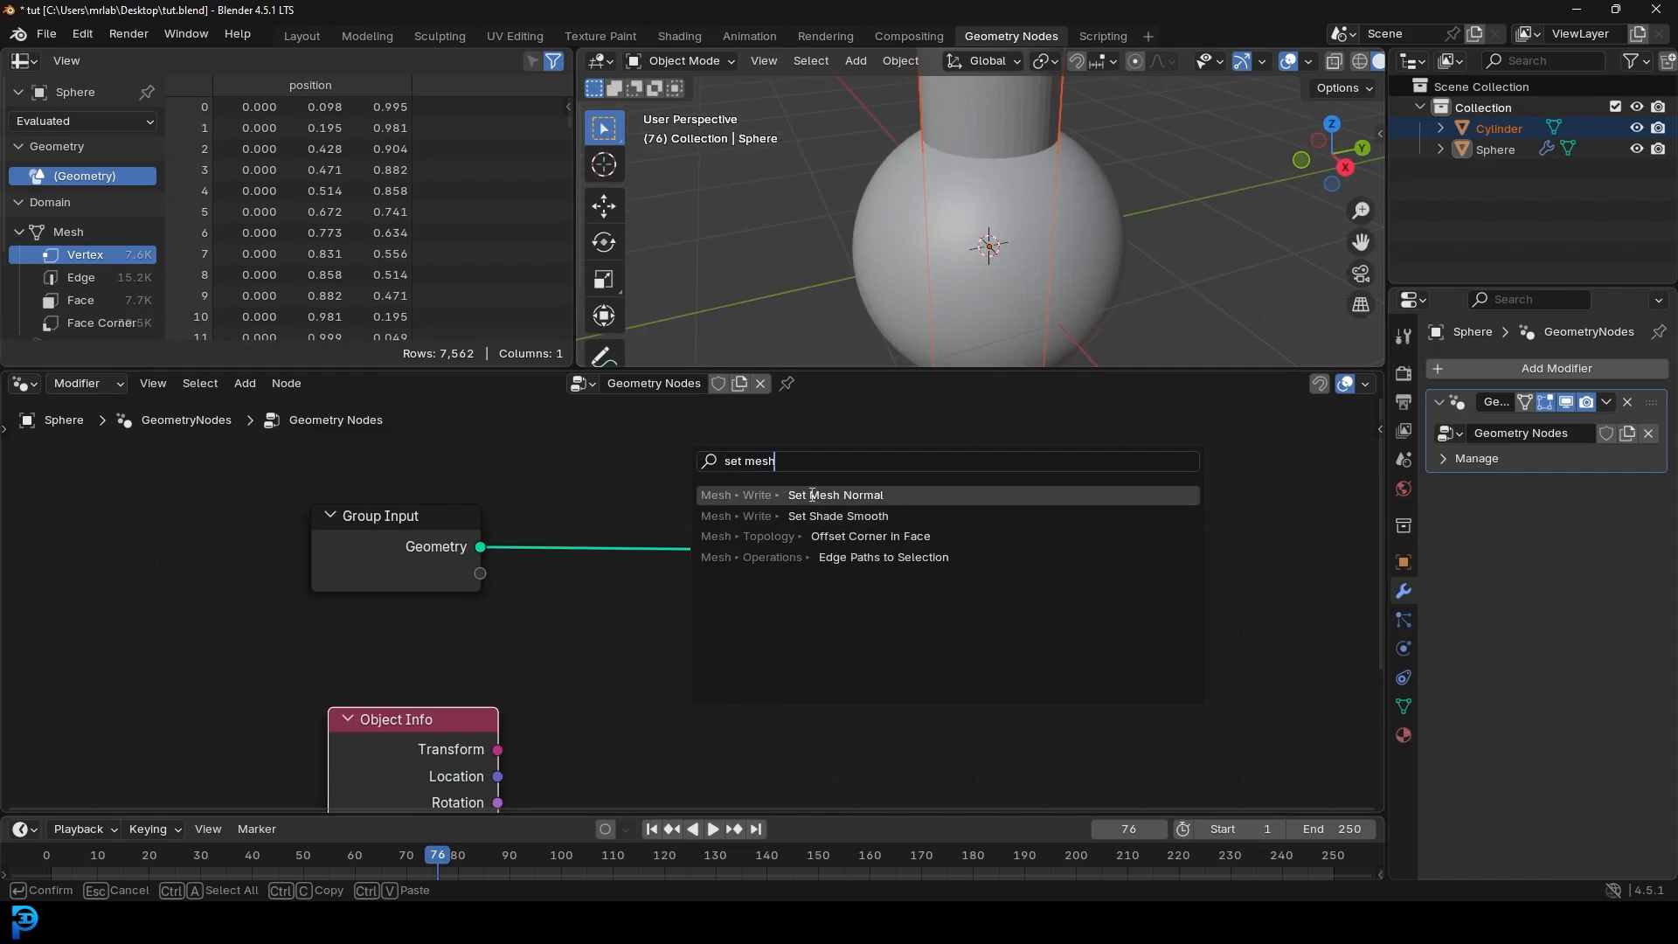
pyautogui.click(851, 494)
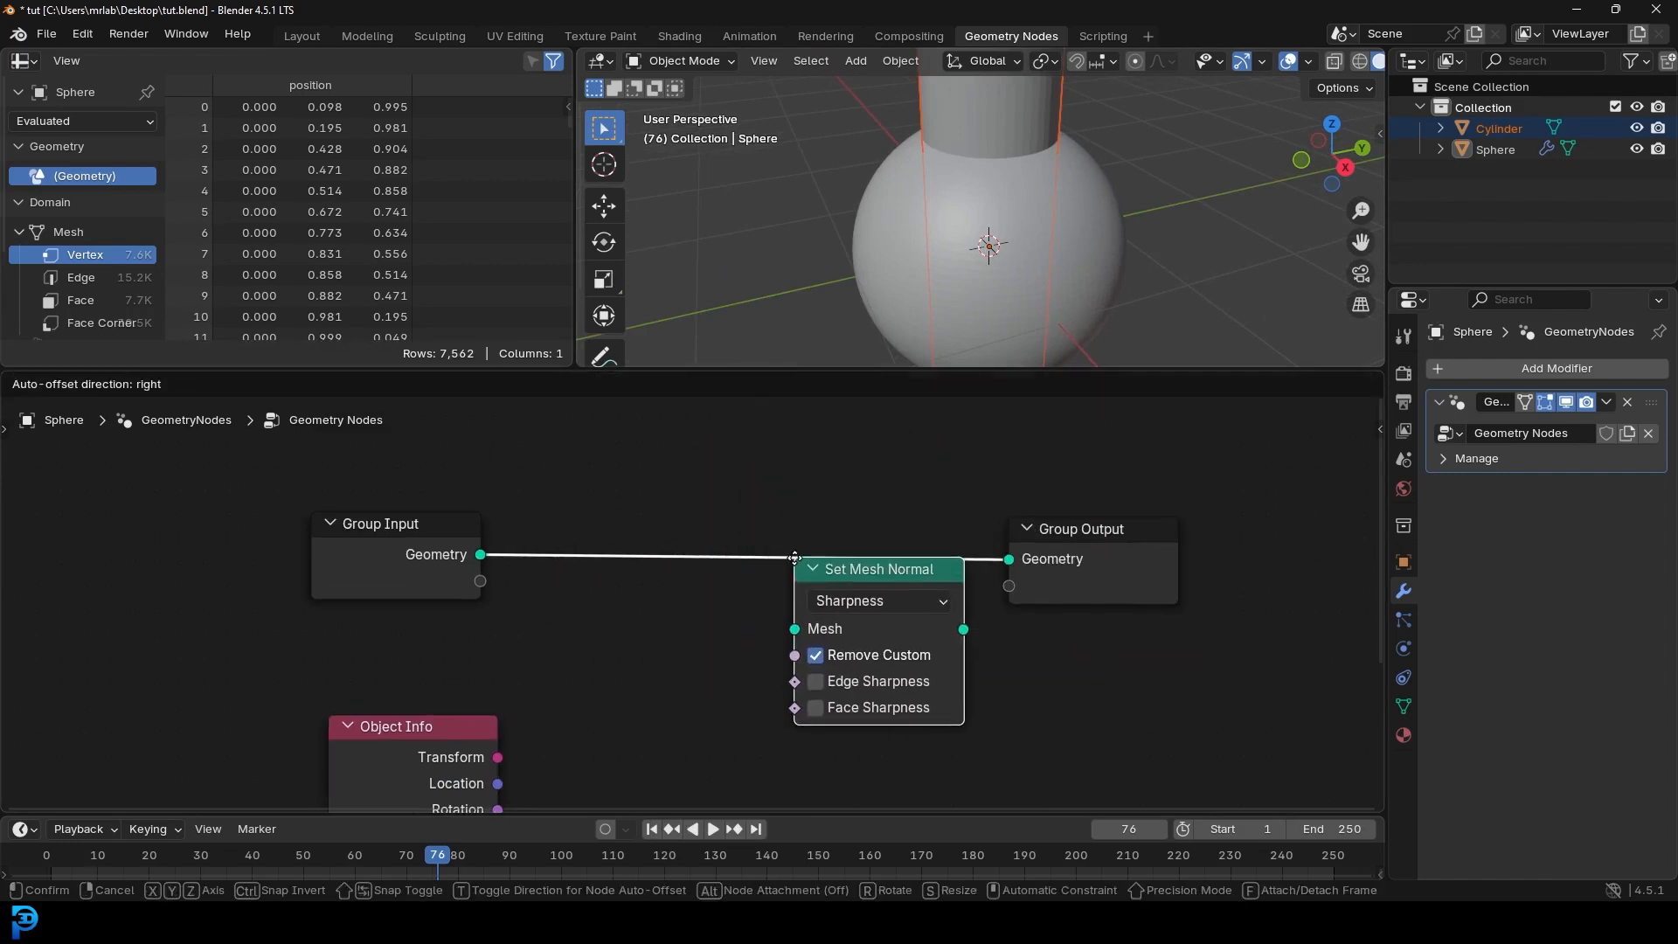
pyautogui.click(798, 556)
pyautogui.press('Home')
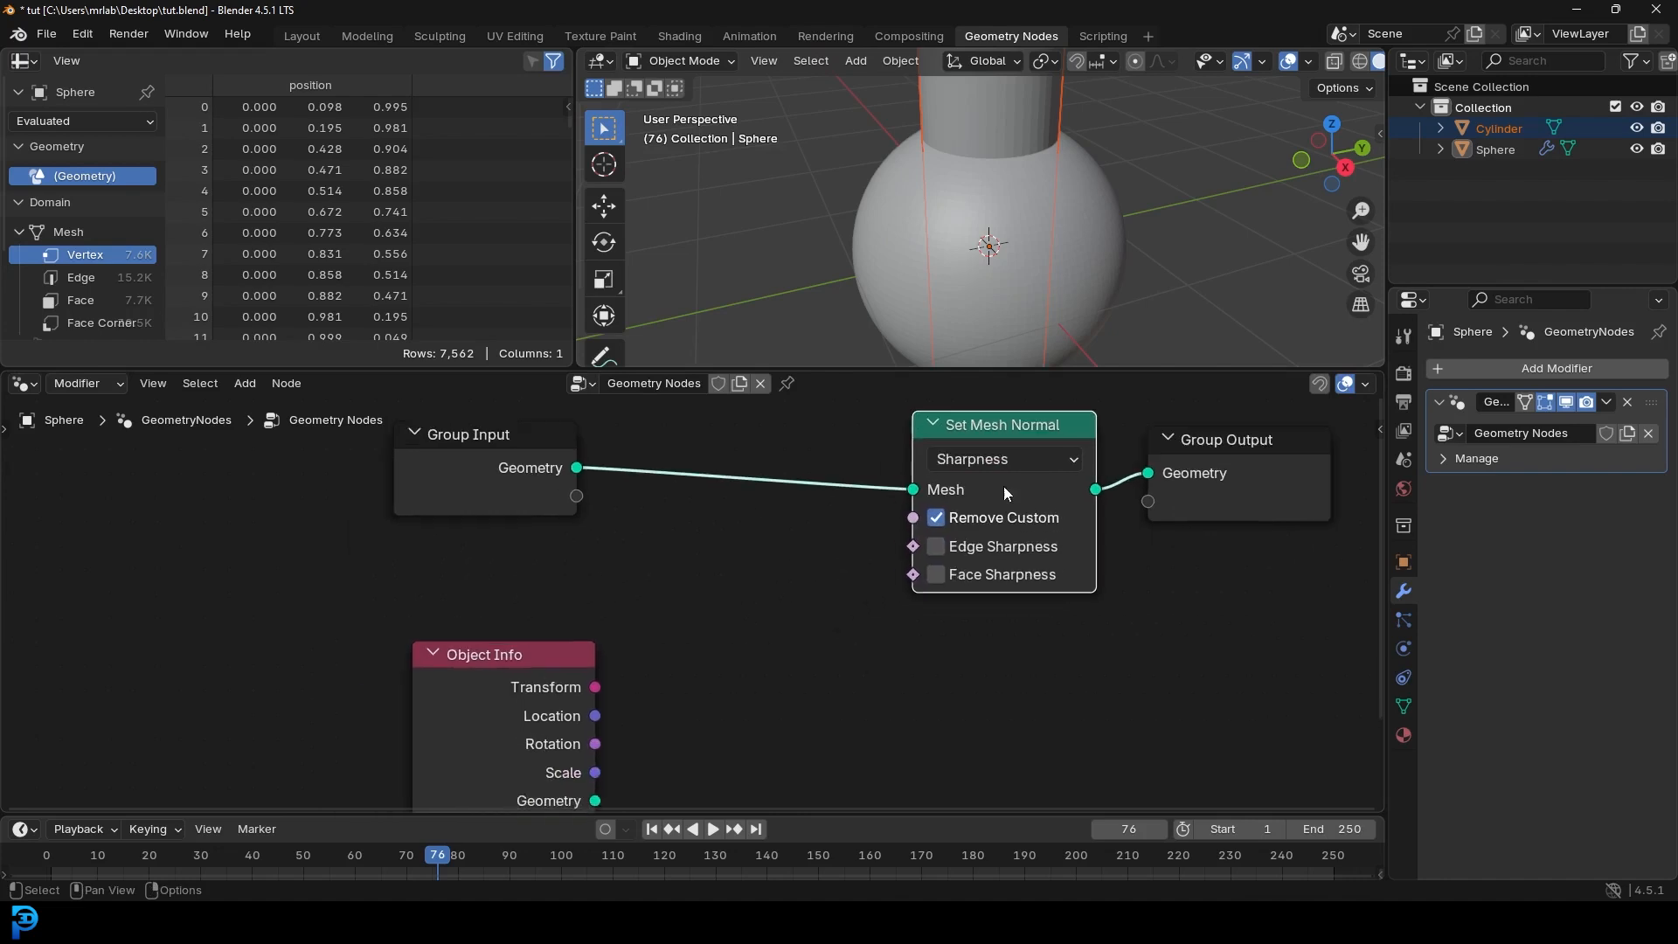
# Step: Set the Set Mesh Normal node's mode to Free
pyautogui.click(983, 463)
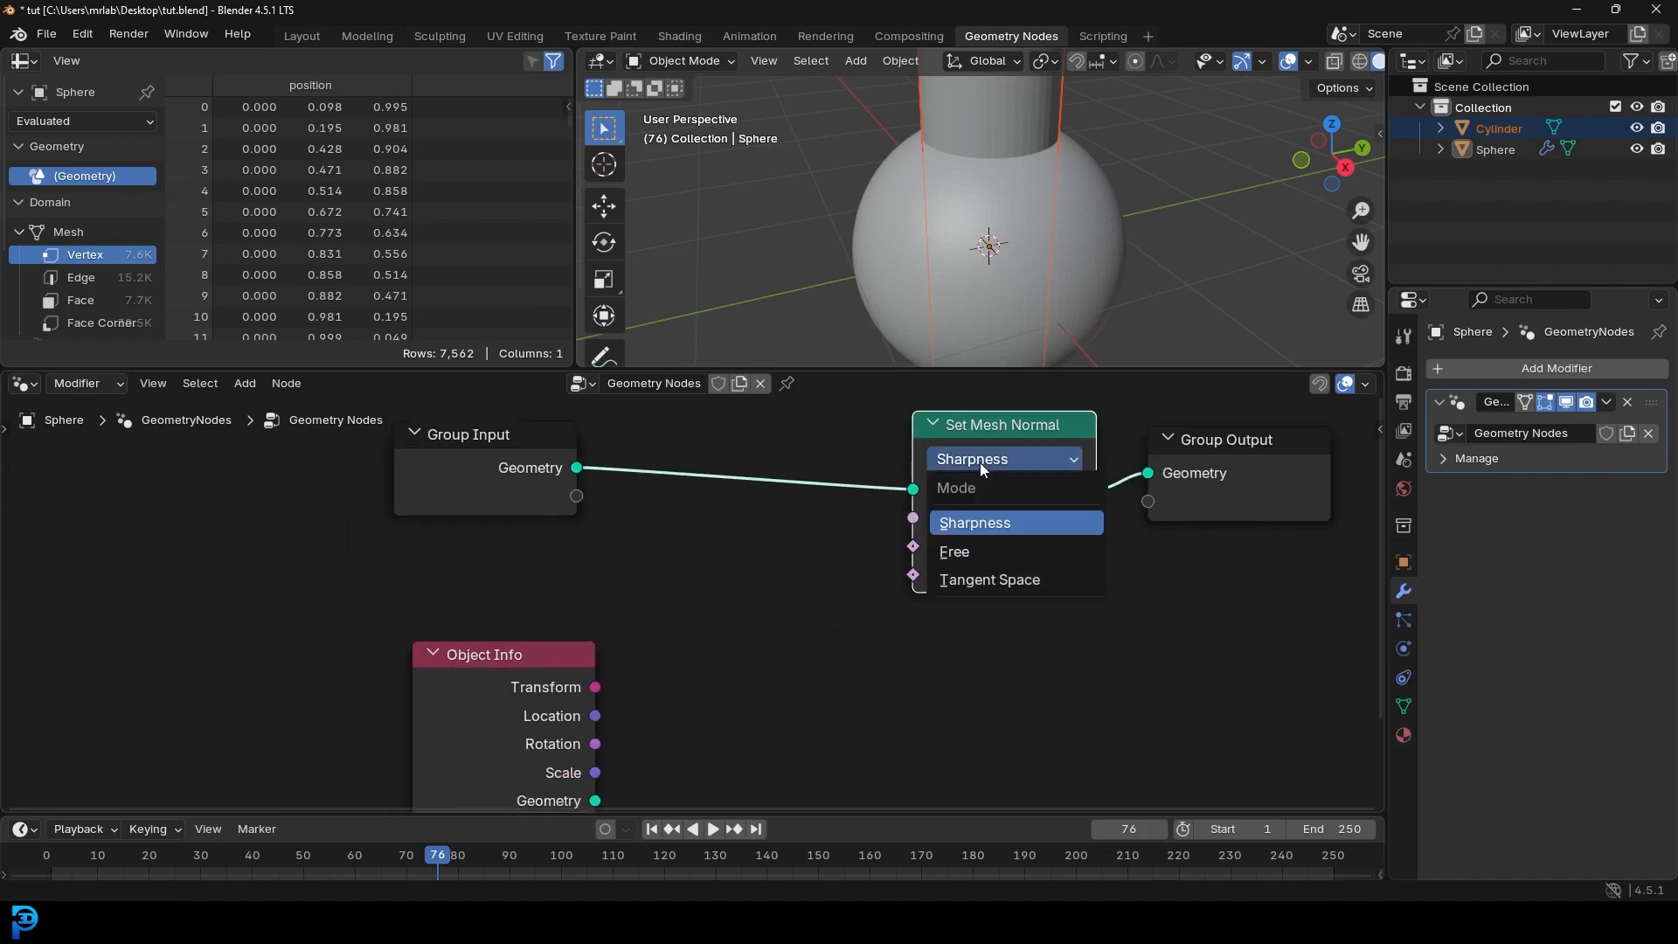
pyautogui.click(973, 555)
pyautogui.moveTo(987, 498); pyautogui.dragTo(984, 504)
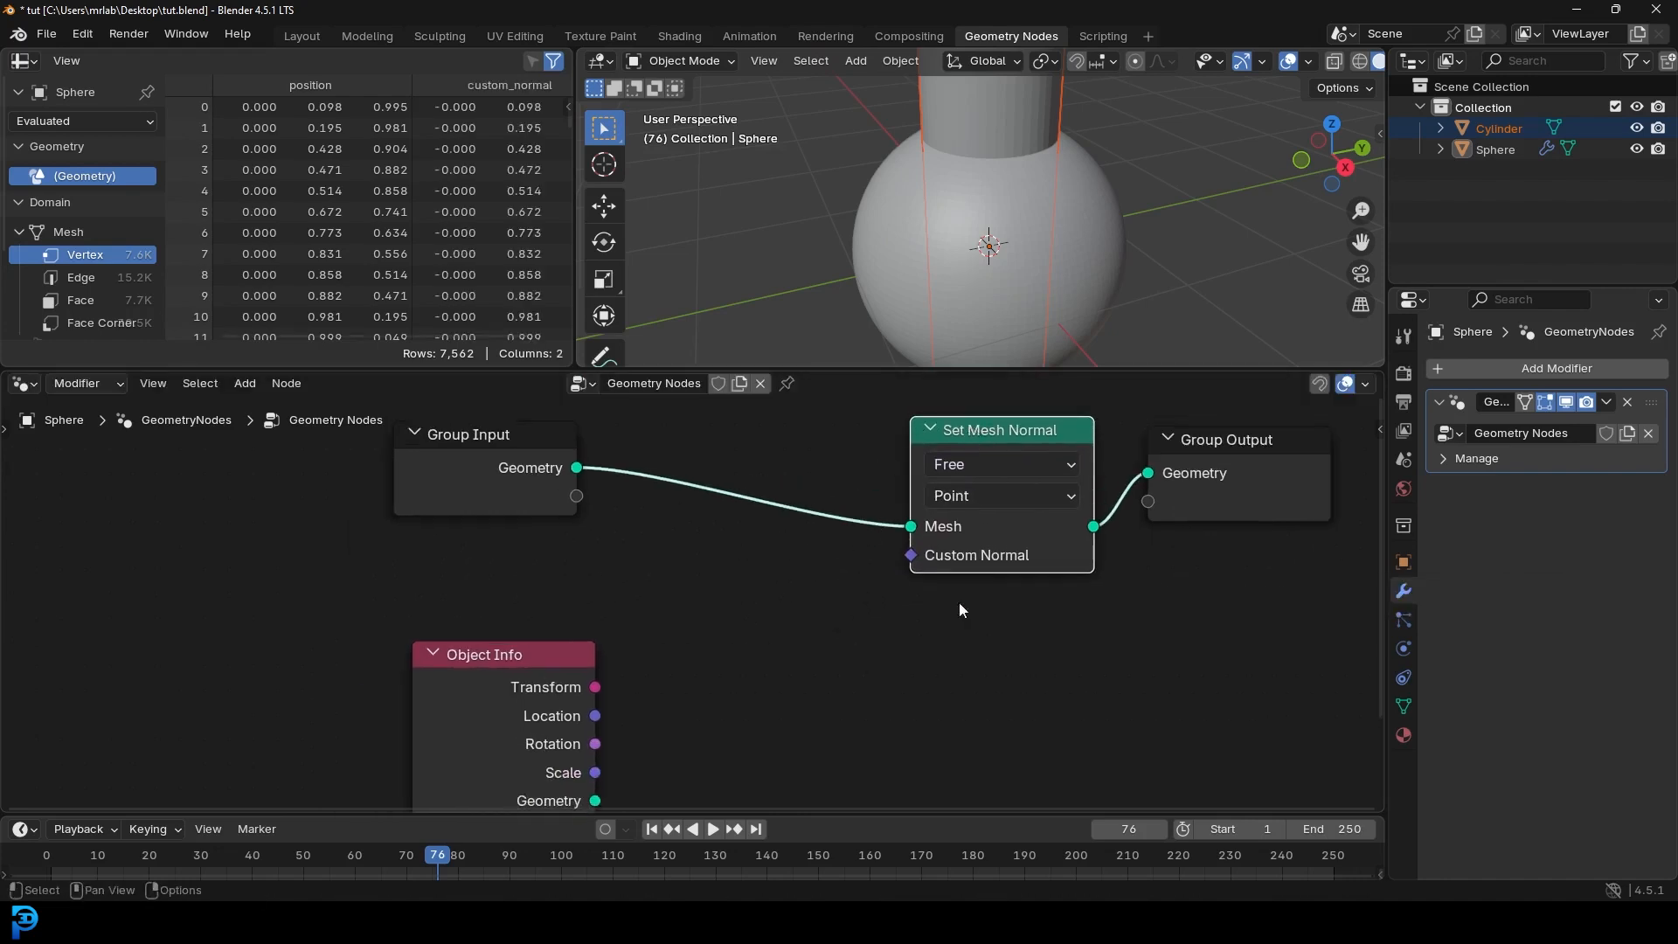
# Step: Move the Object Info node aside and add a Sample Nearest Surface node beside it
pyautogui.scroll(-2, 557, 620)
pyautogui.moveTo(553, 641); pyautogui.dragTo(676, 609, button='middle')
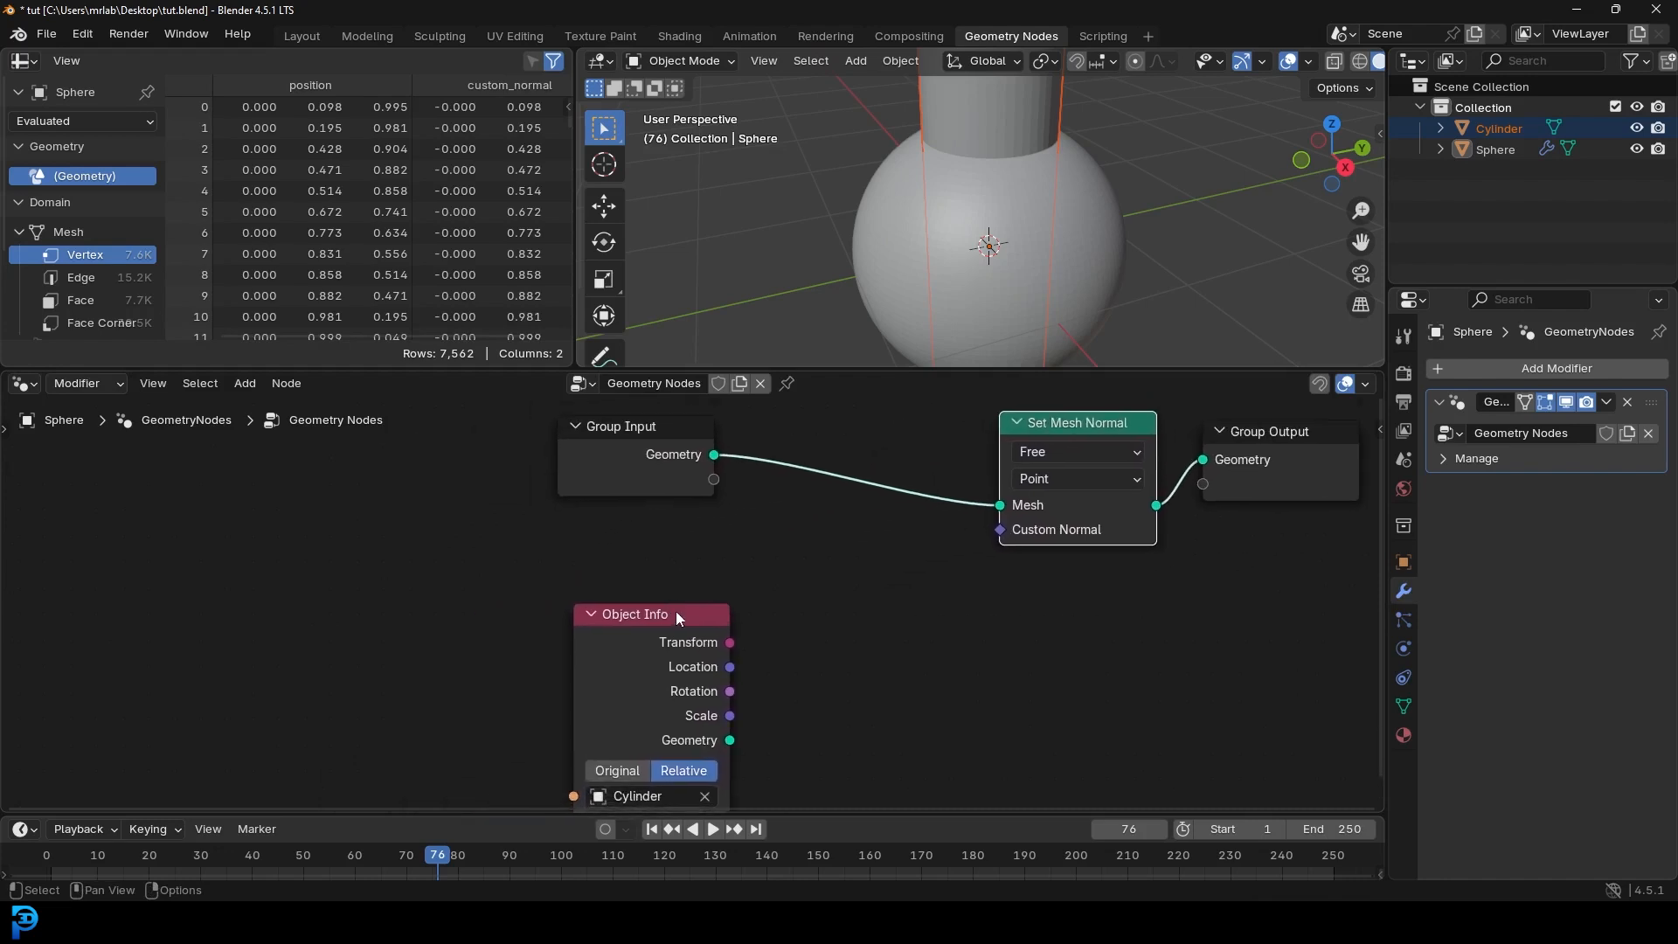
pyautogui.moveTo(1000, 531); pyautogui.dragTo(895, 564)
pyautogui.moveTo(674, 622); pyautogui.dragTo(554, 629)
pyautogui.moveTo(918, 605); pyautogui.dragTo(920, 568, button='middle')
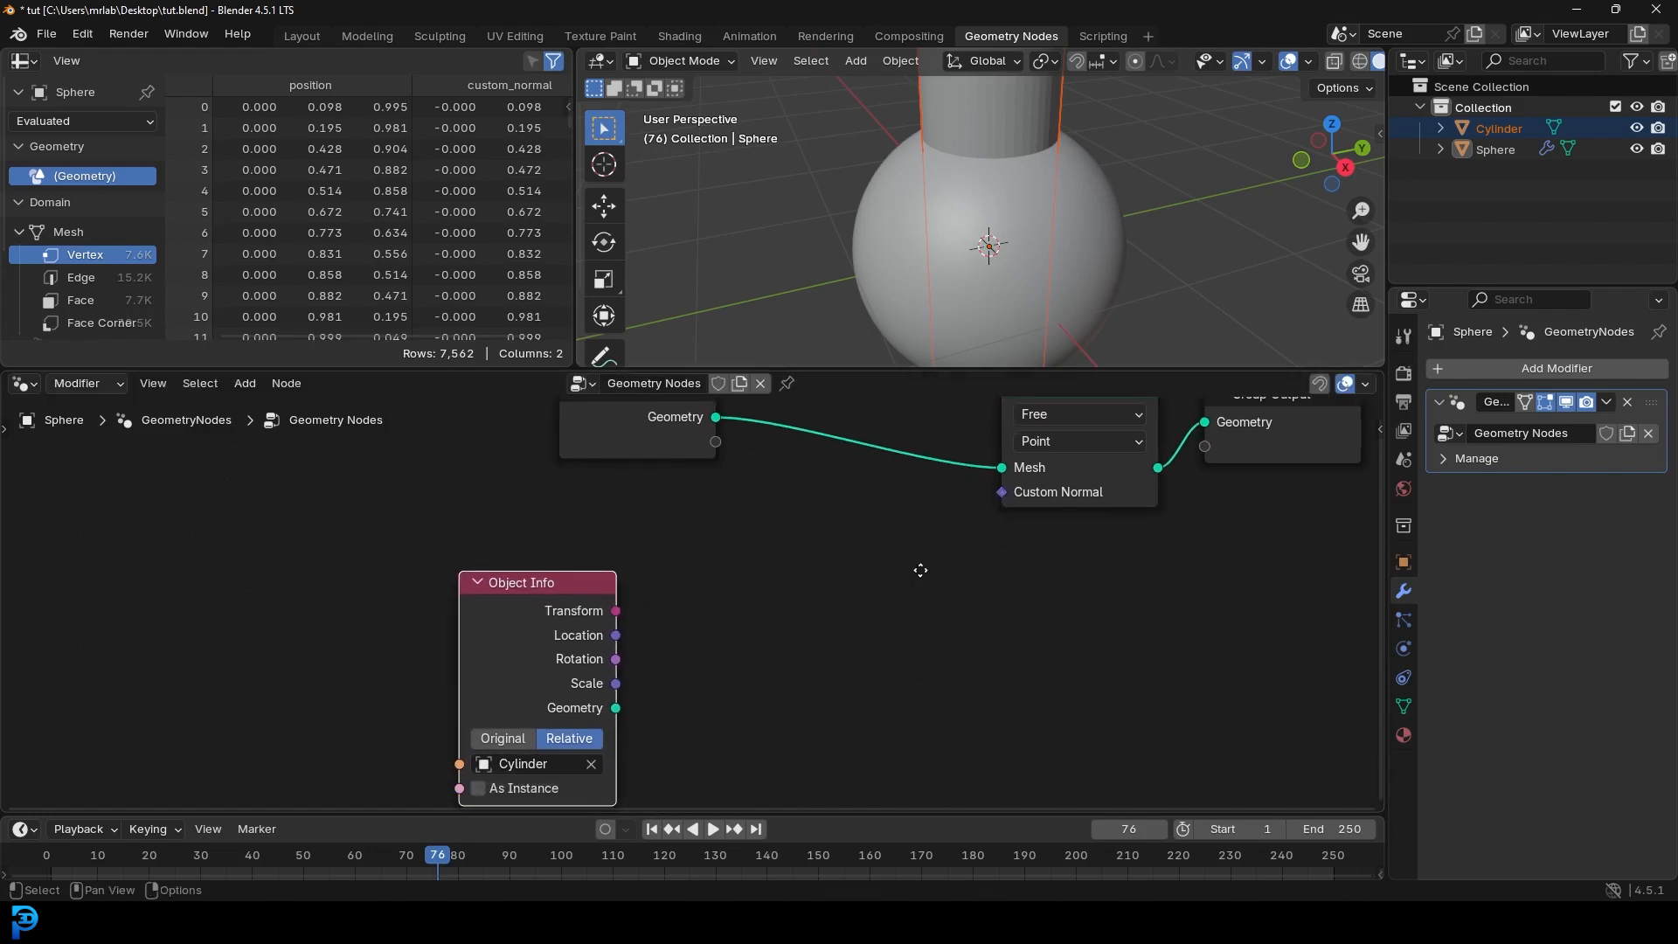
pyautogui.moveTo(526, 601); pyautogui.dragTo(508, 590)
pyautogui.hotkey('shift', 'a')
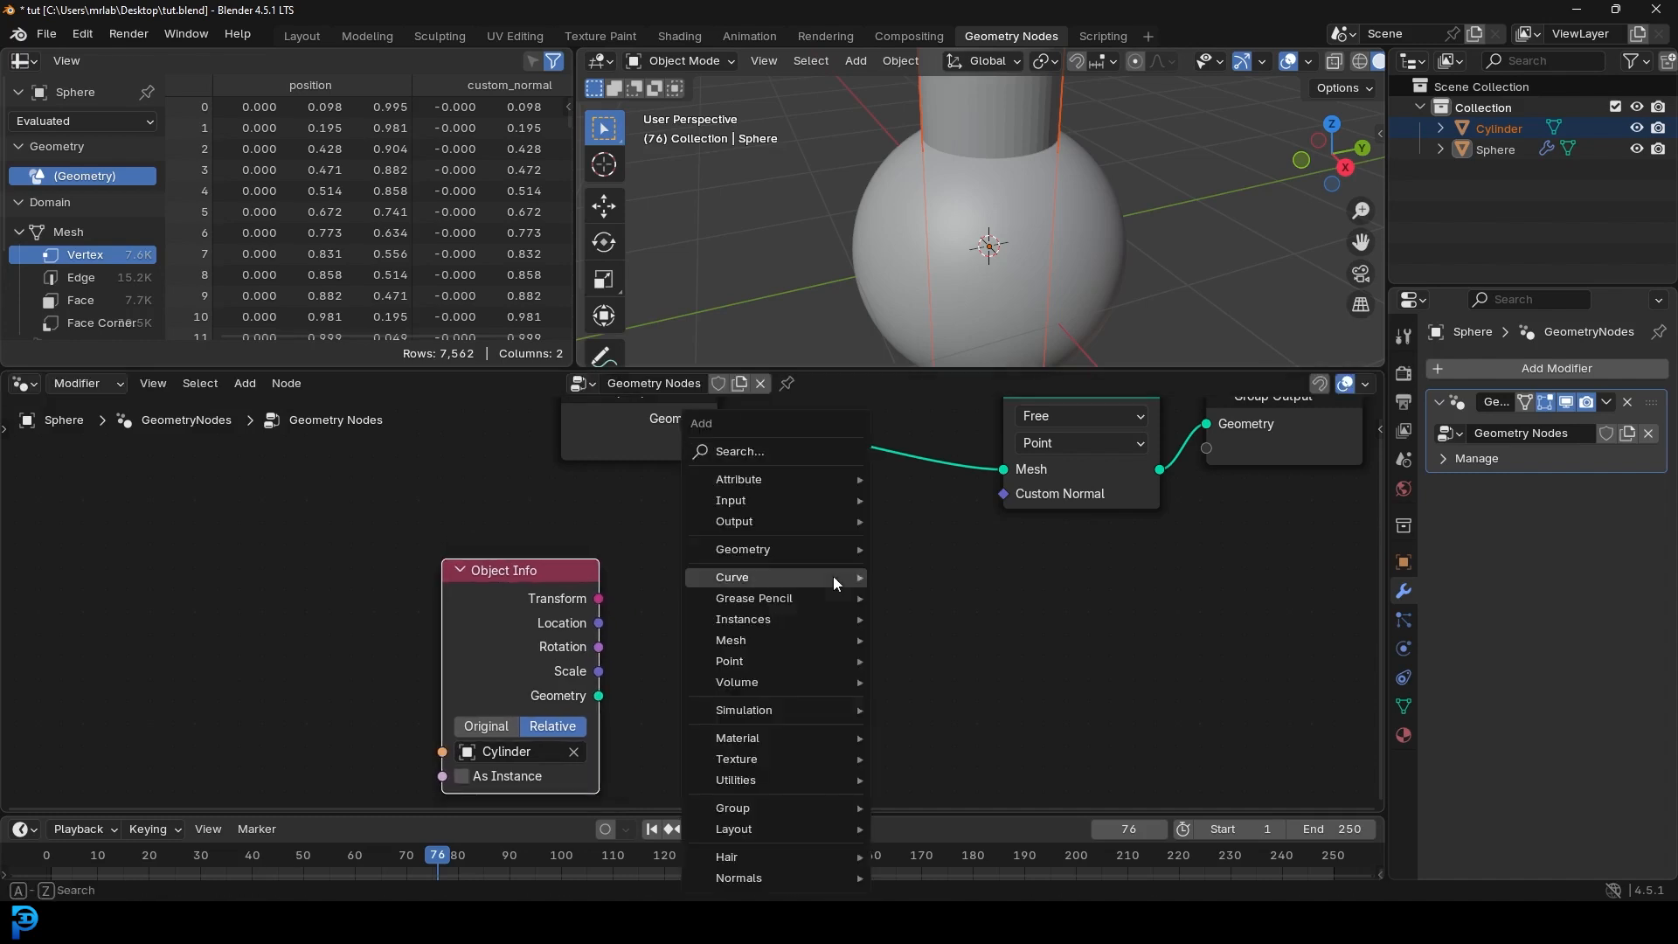
pyautogui.click(754, 447)
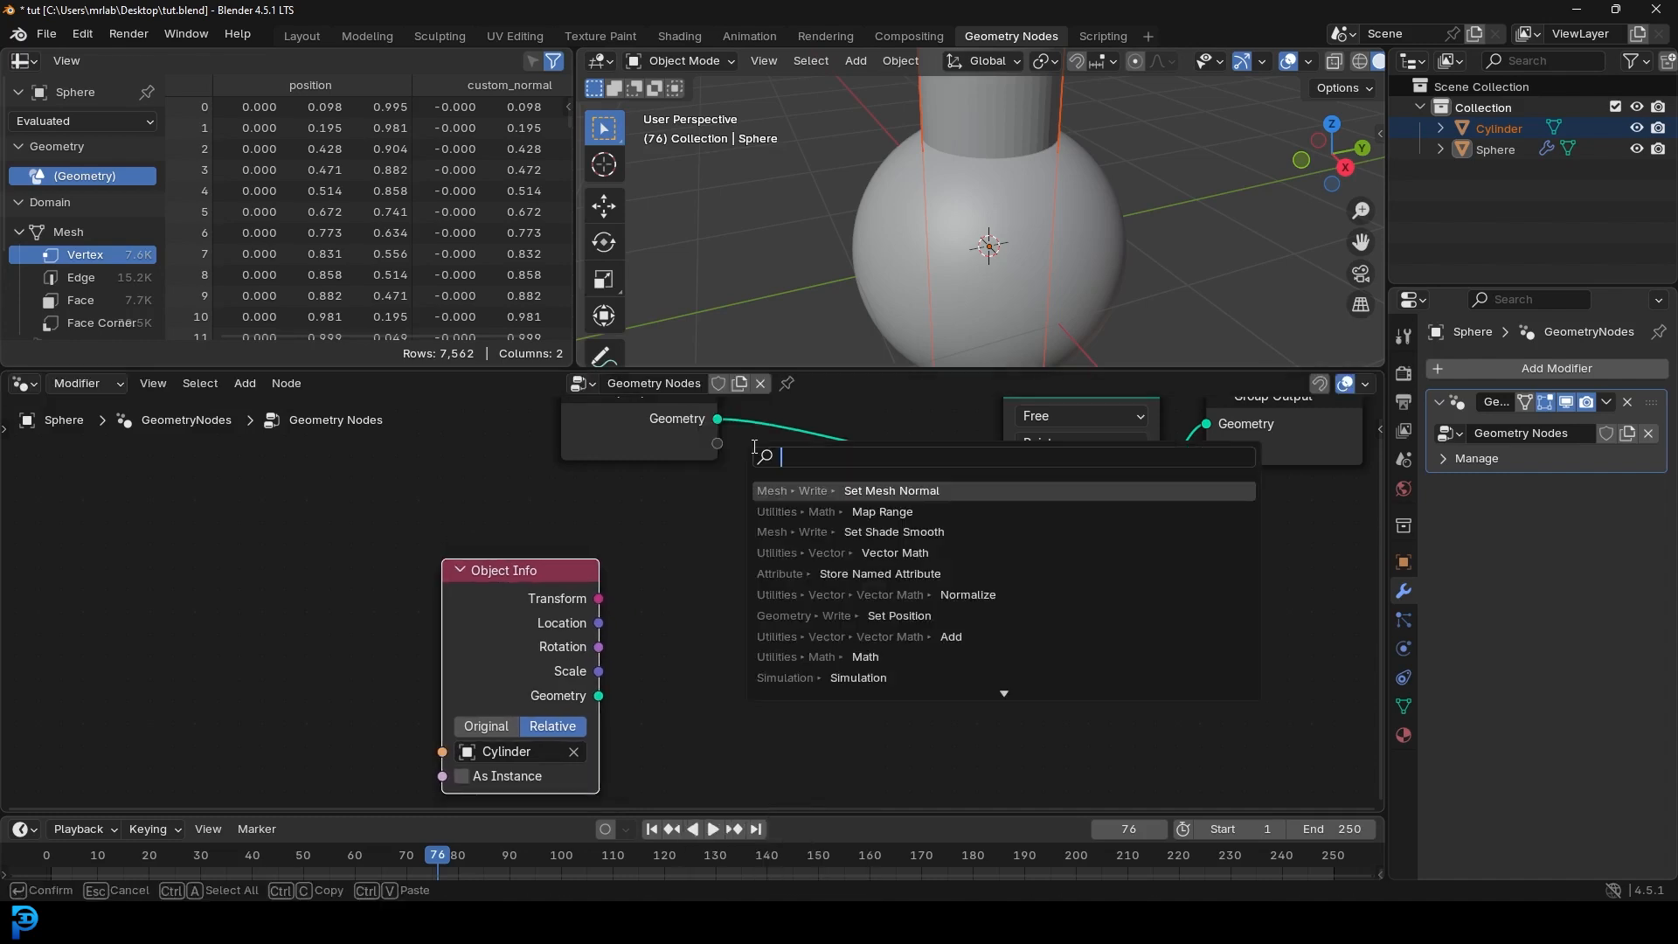
pyautogui.write('sample')
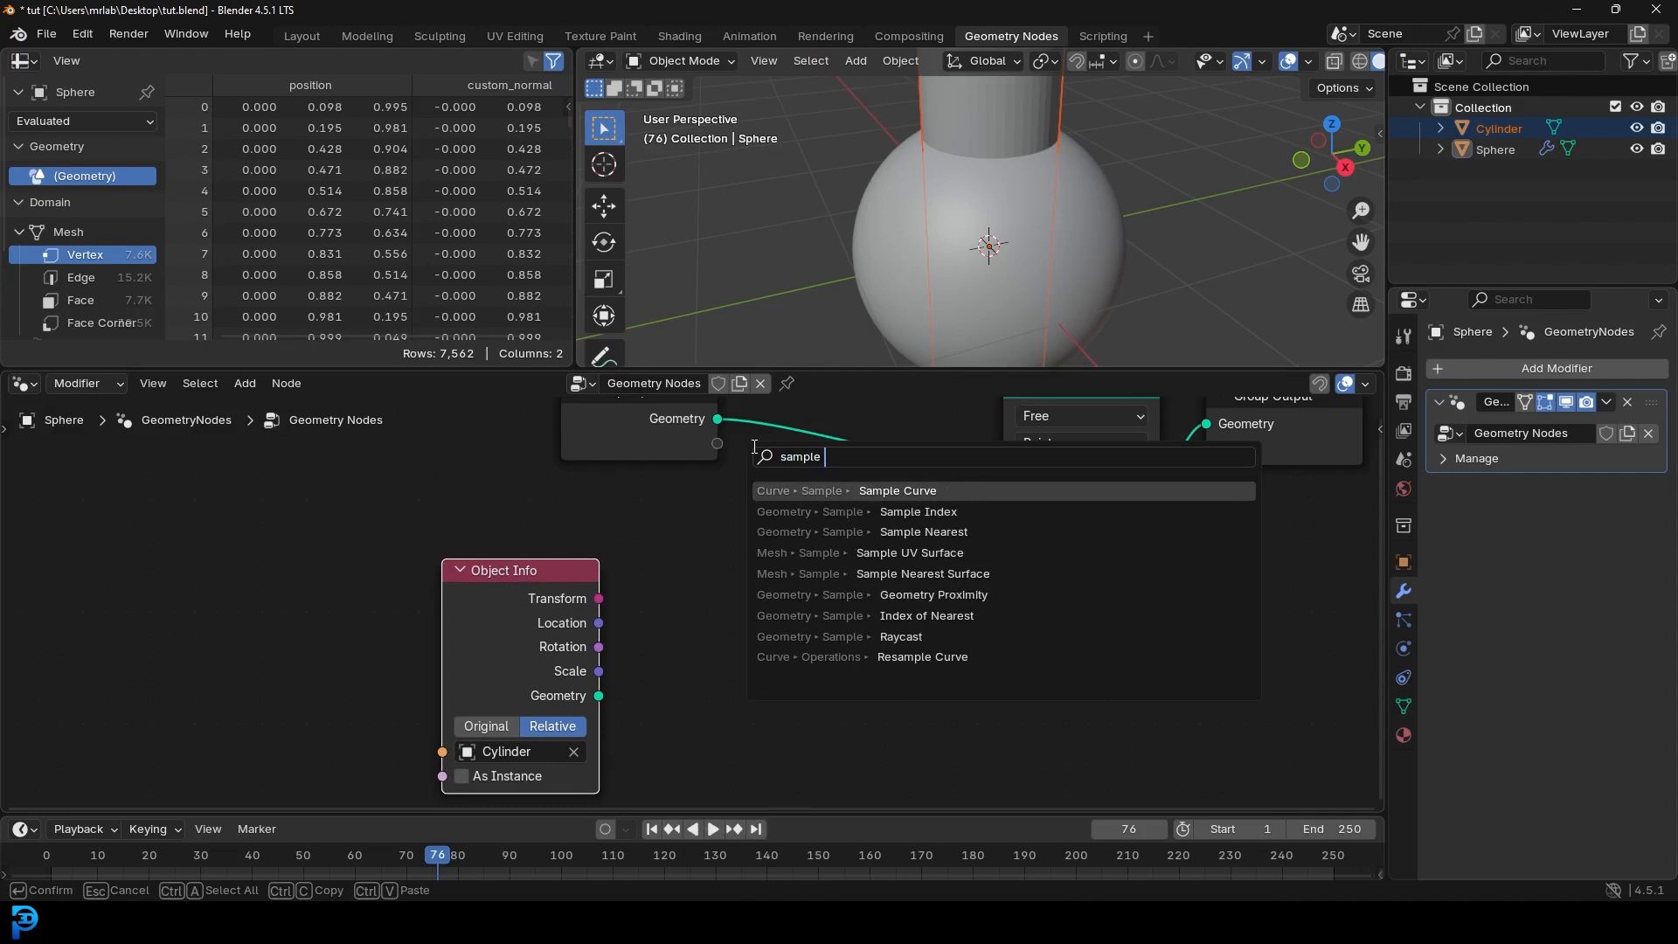
pyautogui.write(' neares')
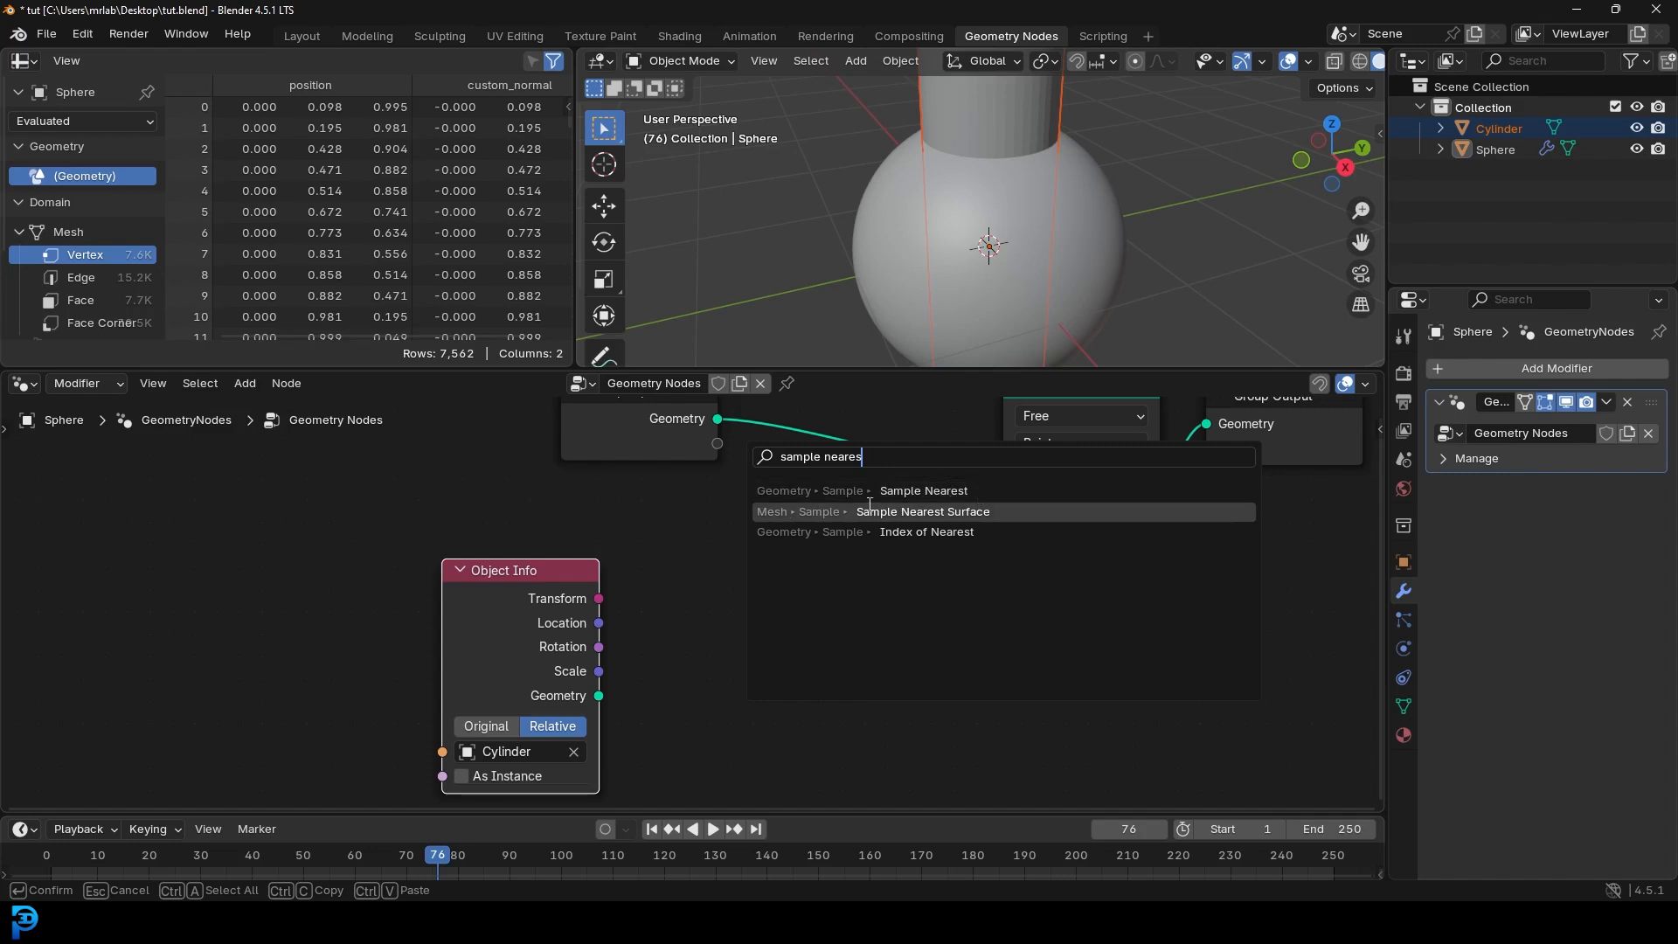
pyautogui.click(957, 514)
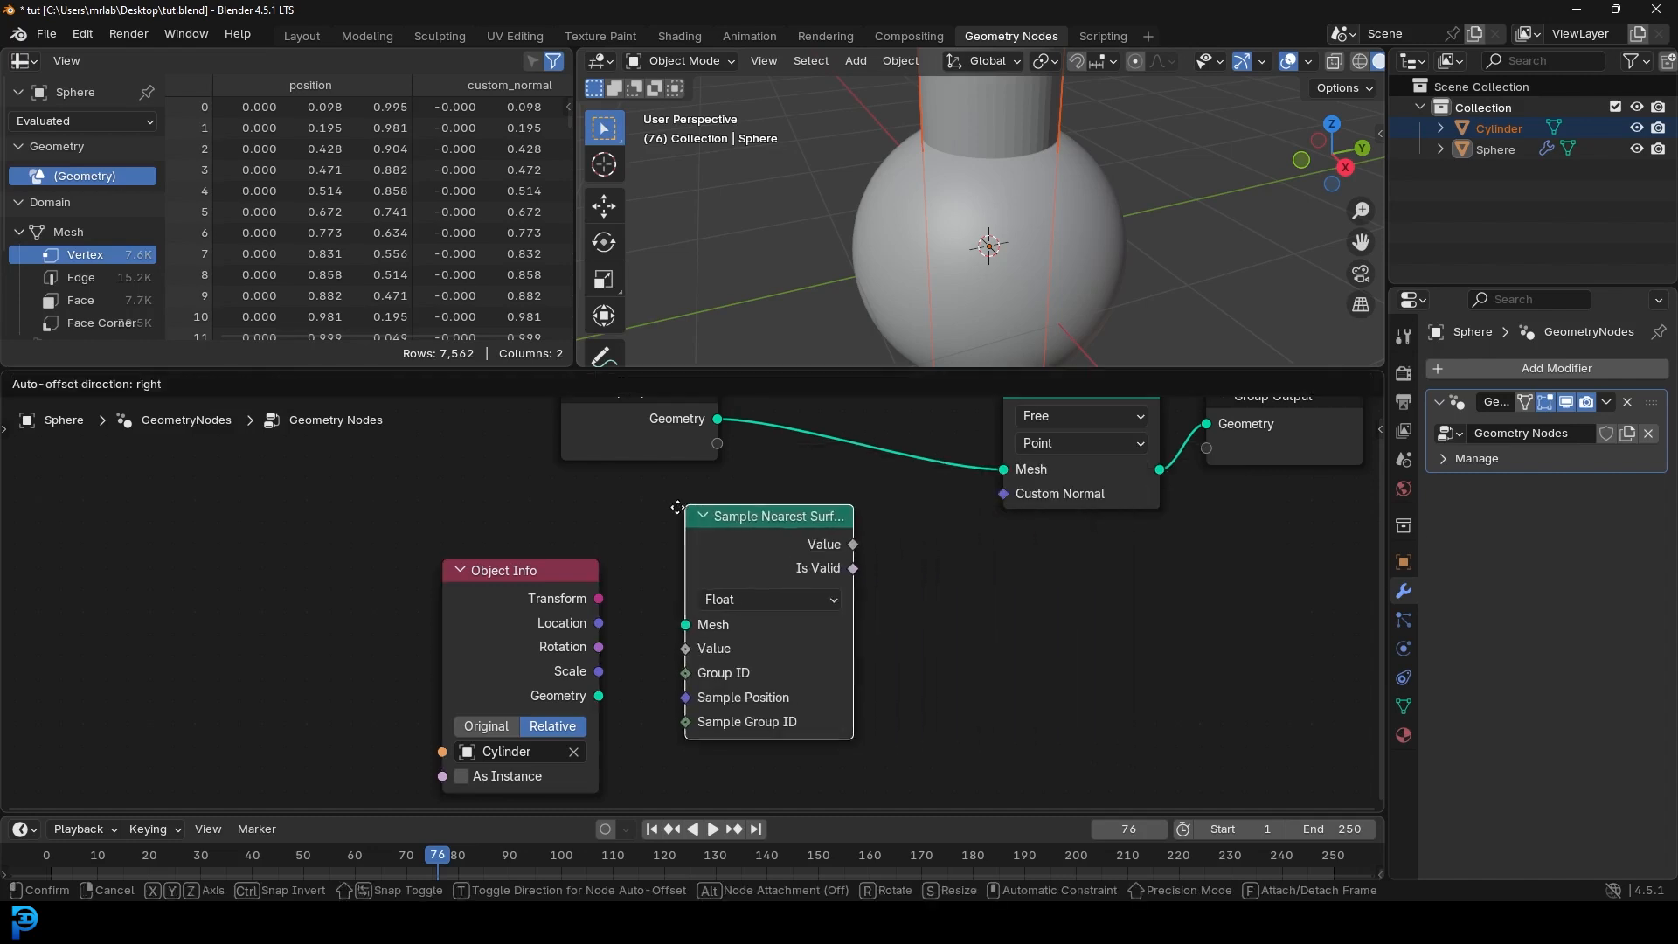
# Step: Connect the Object Info Geometry output to the Sample Nearest Surface Mesh input and set that node's data type to Vector
pyautogui.moveTo(568, 695); pyautogui.dragTo(681, 631)
pyautogui.click(720, 608)
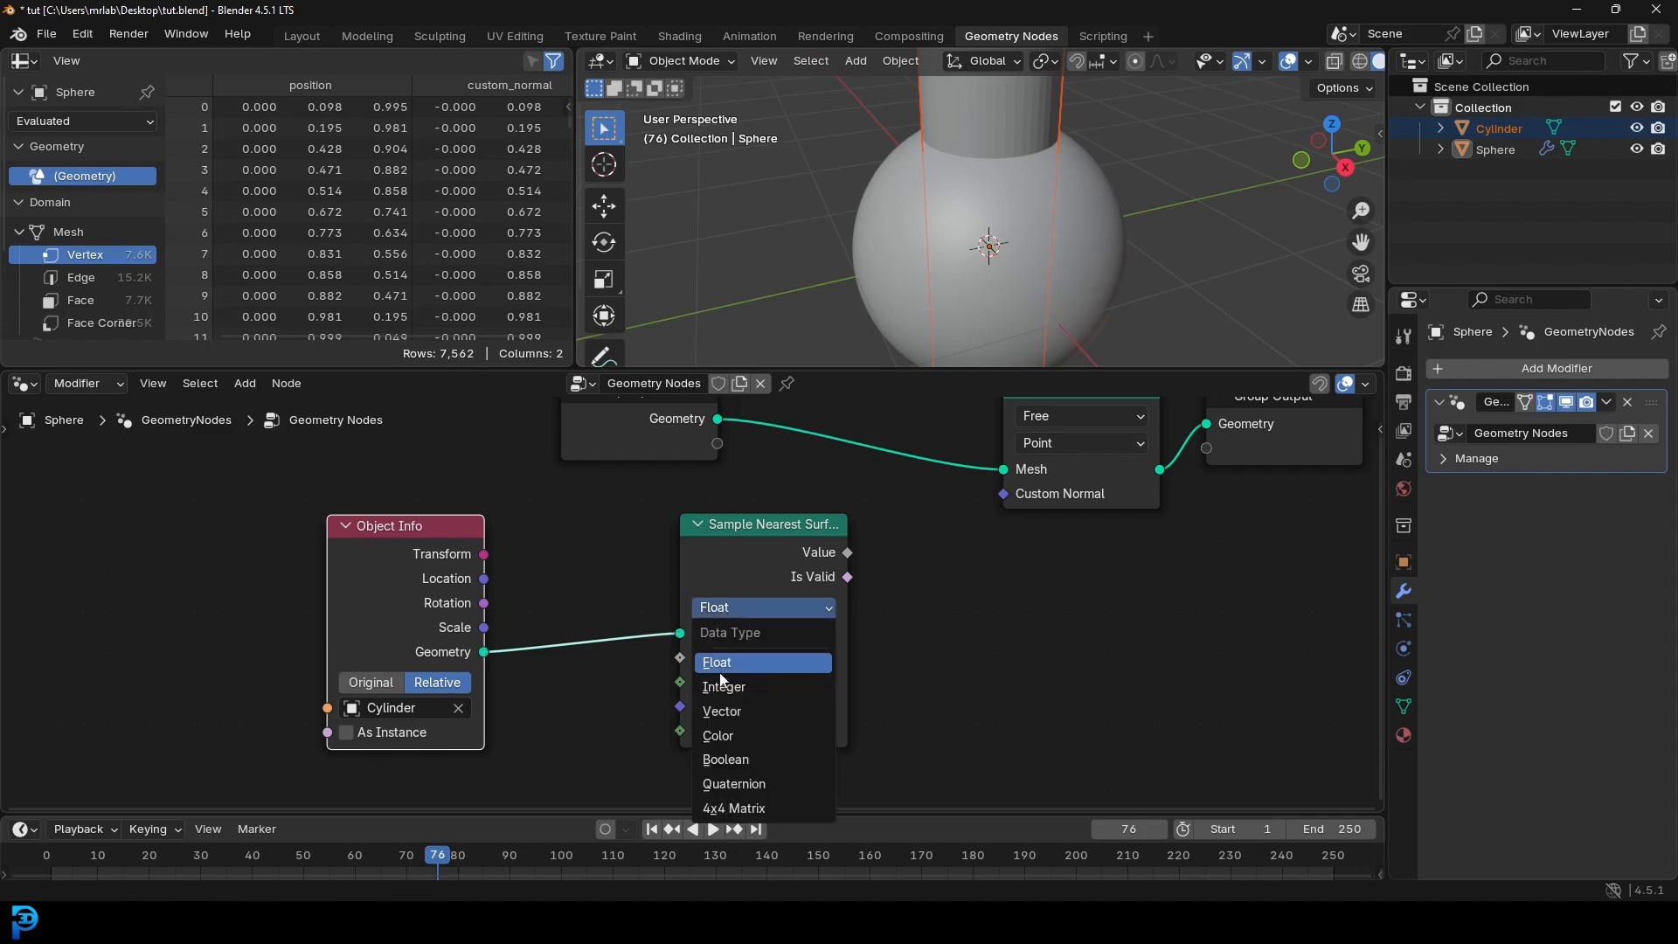
pyautogui.click(747, 712)
pyautogui.moveTo(741, 566); pyautogui.dragTo(674, 547)
# Step: Add a Normal node below Object Info, feeding its Normal output into the Value input of Sample Nearest Surface
pyautogui.moveTo(611, 653); pyautogui.dragTo(705, 577, button='middle')
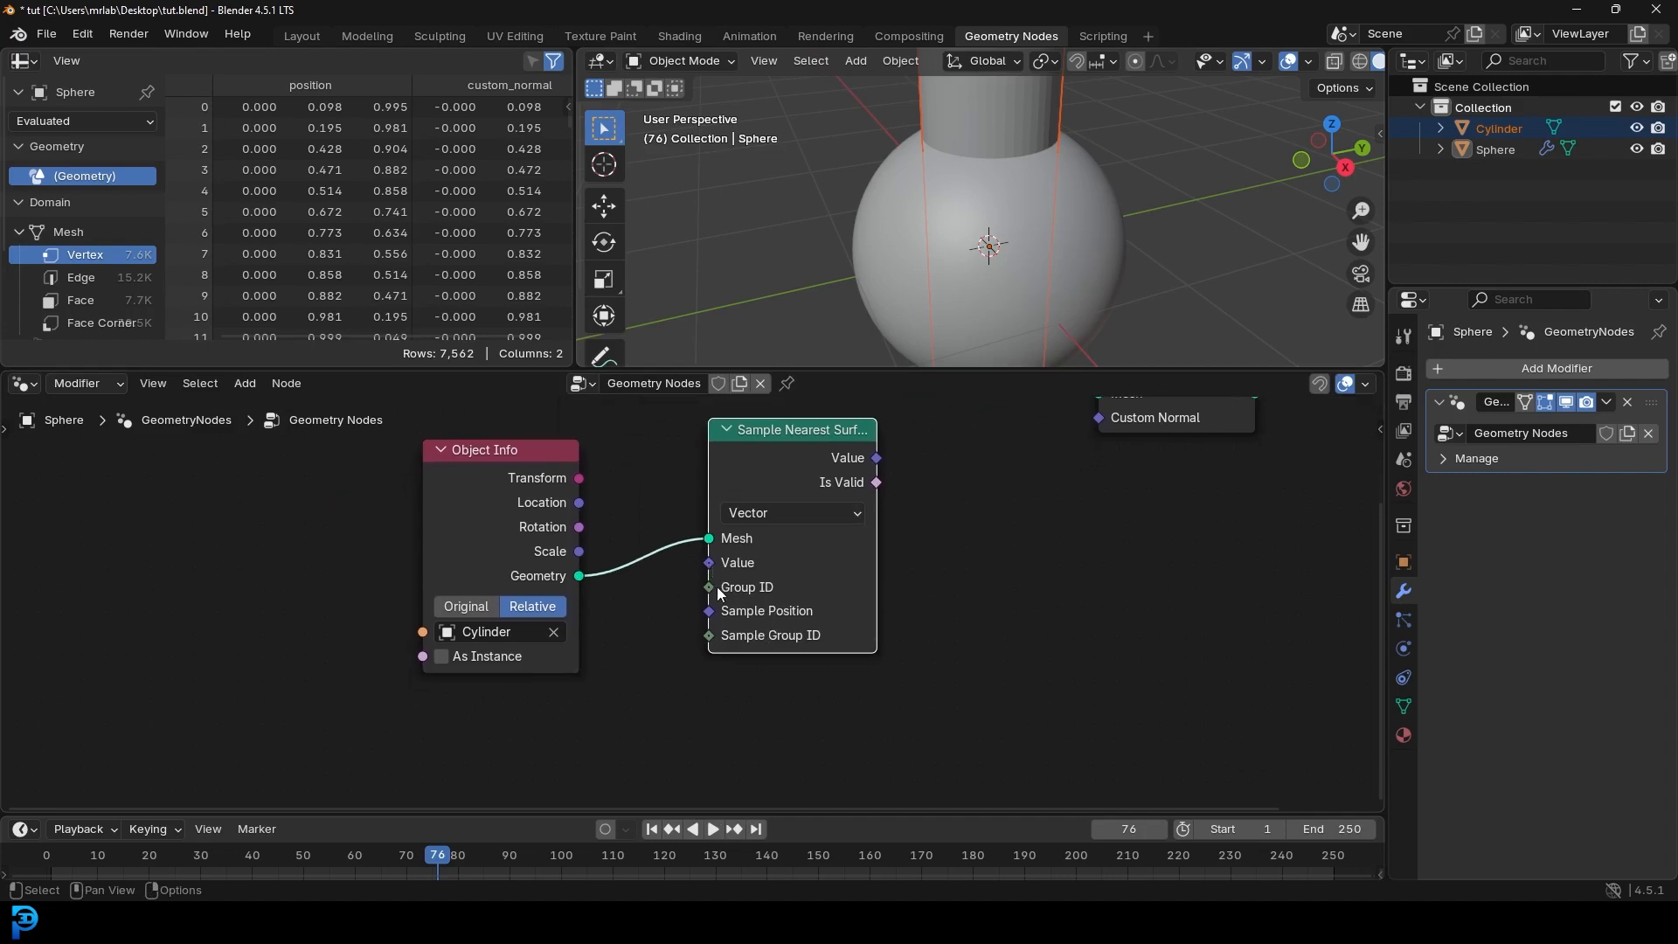
pyautogui.moveTo(710, 572)
pyautogui.moveTo(709, 566); pyautogui.dragTo(631, 719)
pyautogui.write('noram')
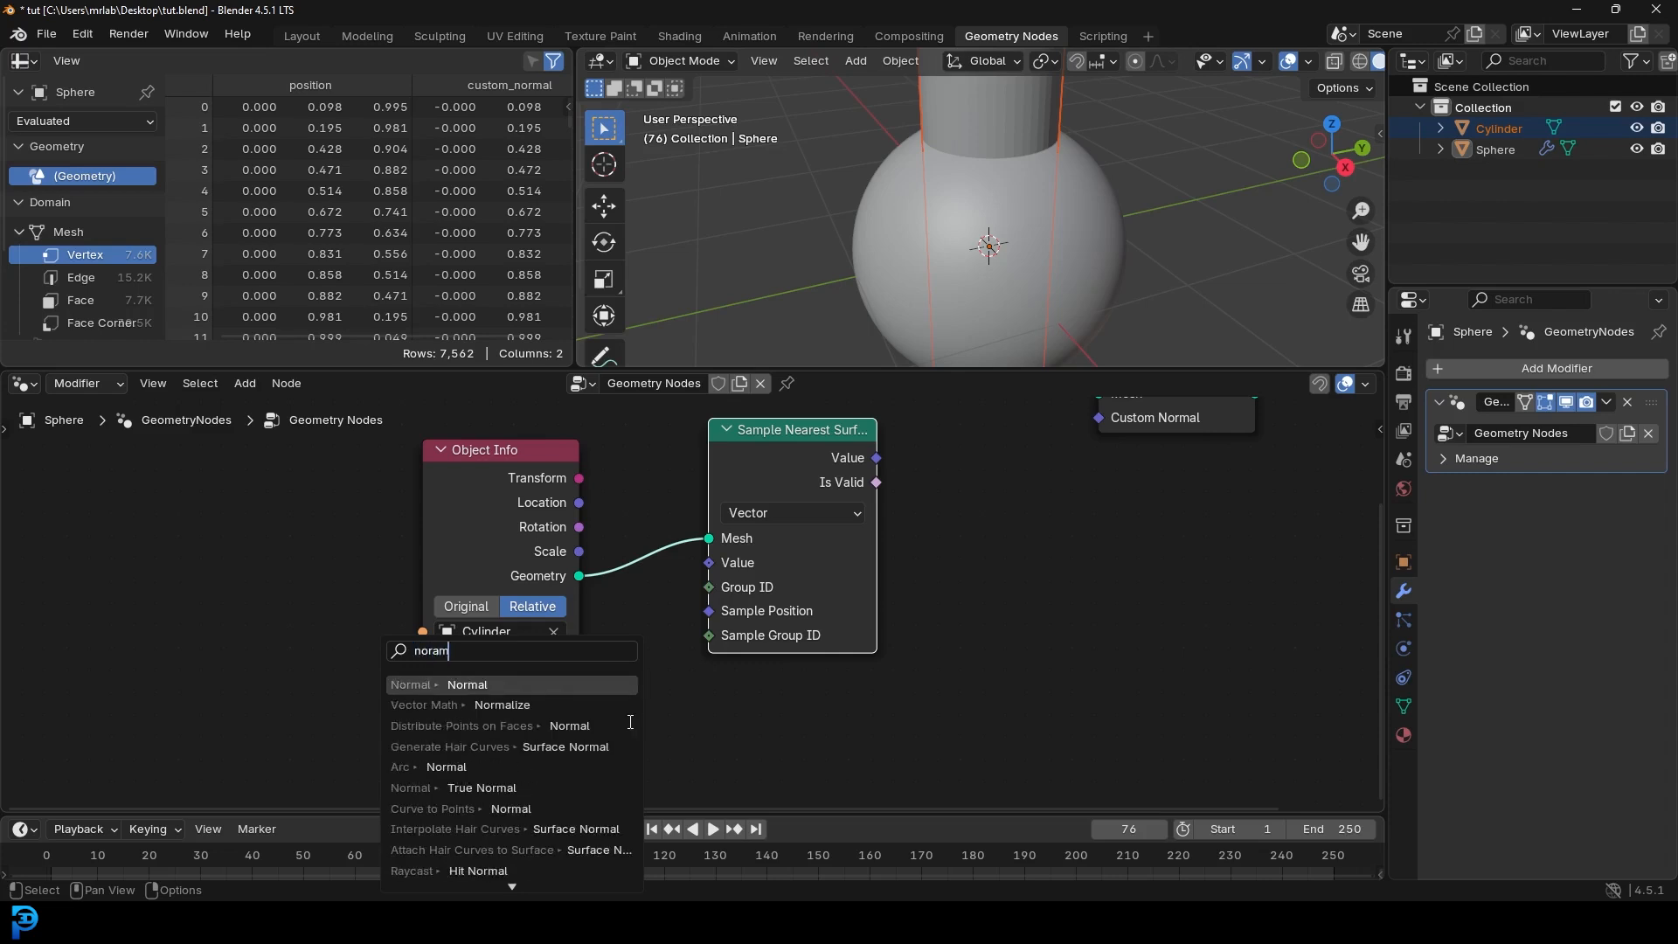
pyautogui.click(446, 684)
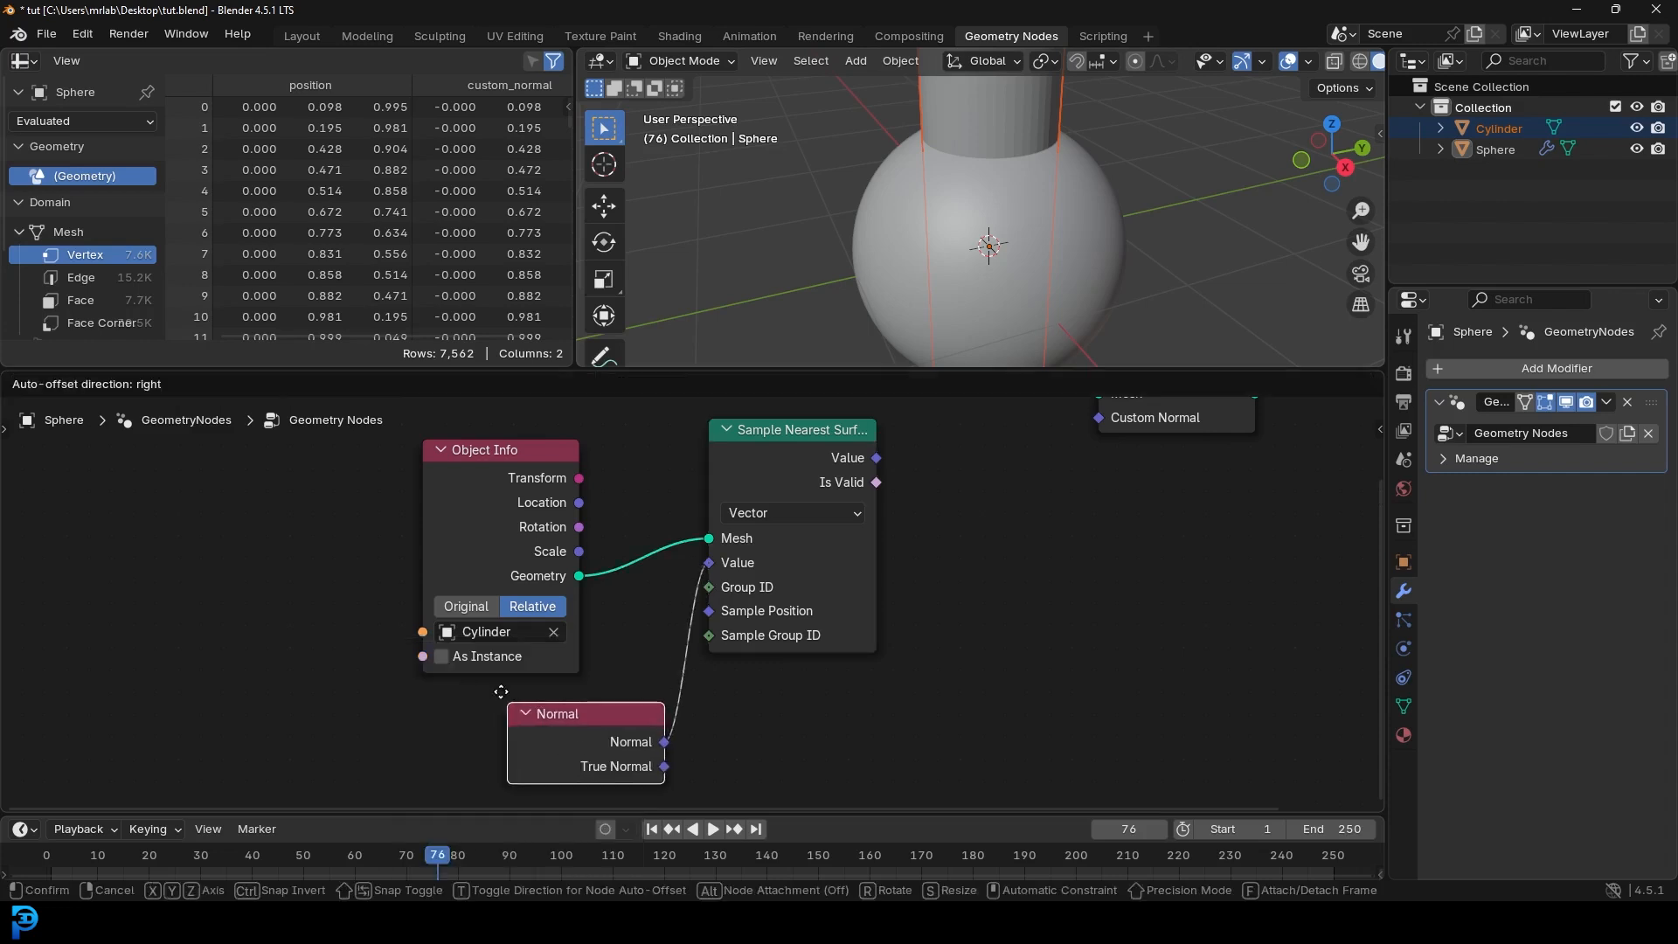
pyautogui.click(447, 689)
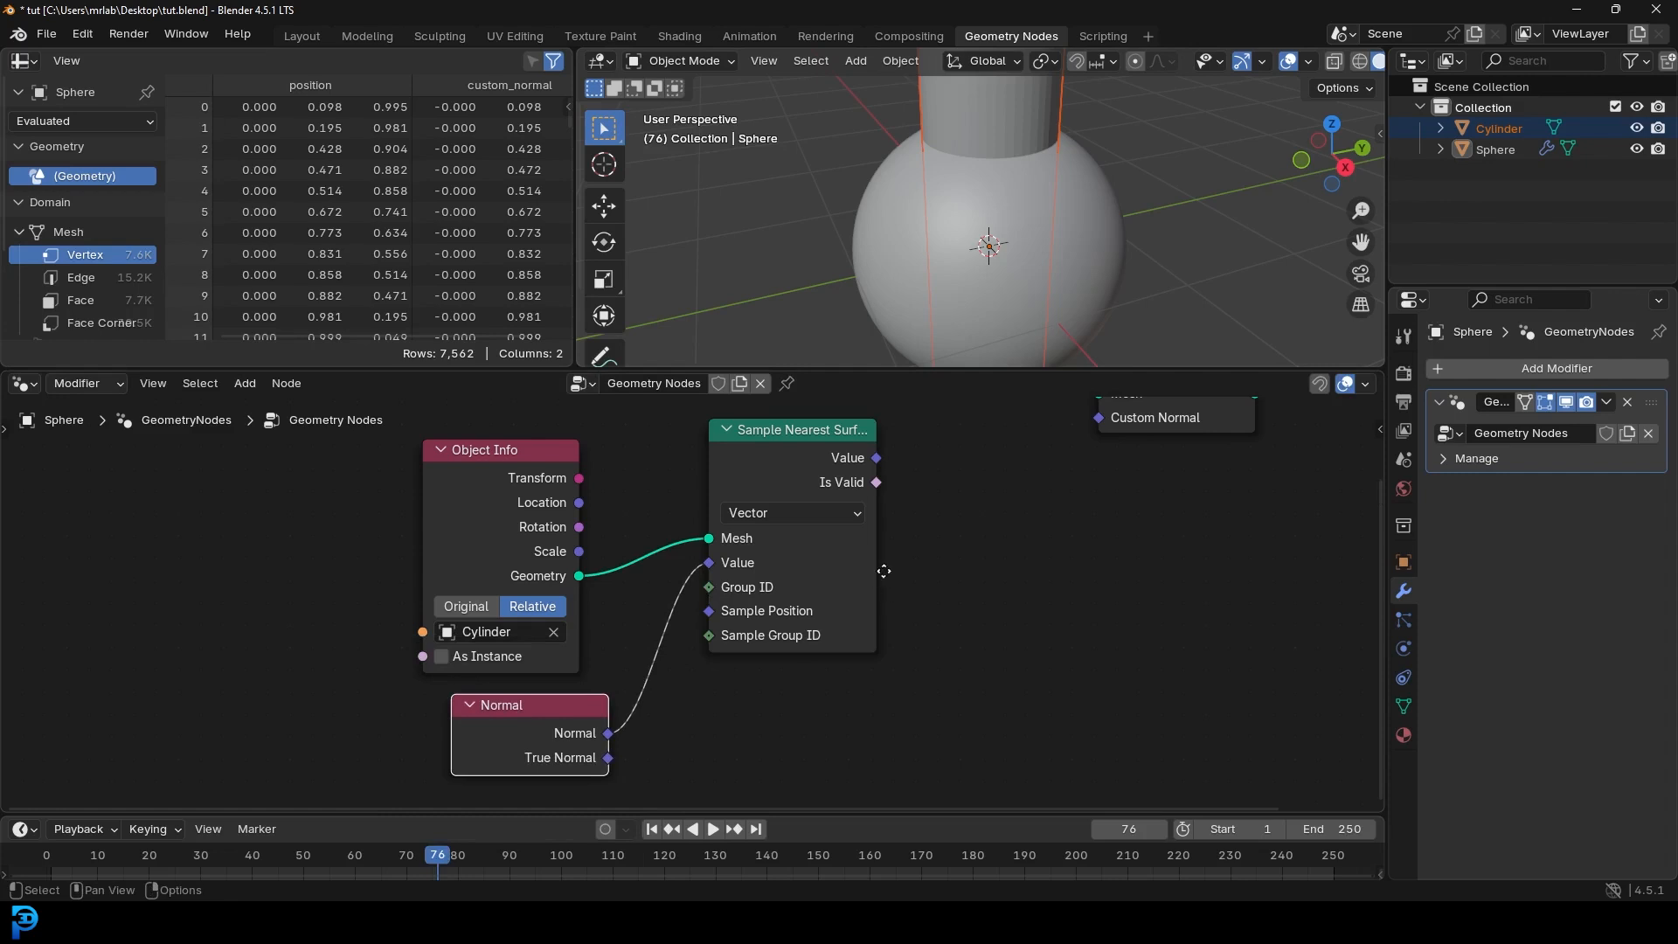
# Step: Make room by shifting Set Mesh Normal and Group Output, and add a vector Mix node beside Sample Nearest Surface
pyautogui.press('Home')
pyautogui.moveTo(1179, 611); pyautogui.dragTo(966, 446)
pyautogui.scroll(2, 871, 605)
pyautogui.hotkey('shift', 'a')
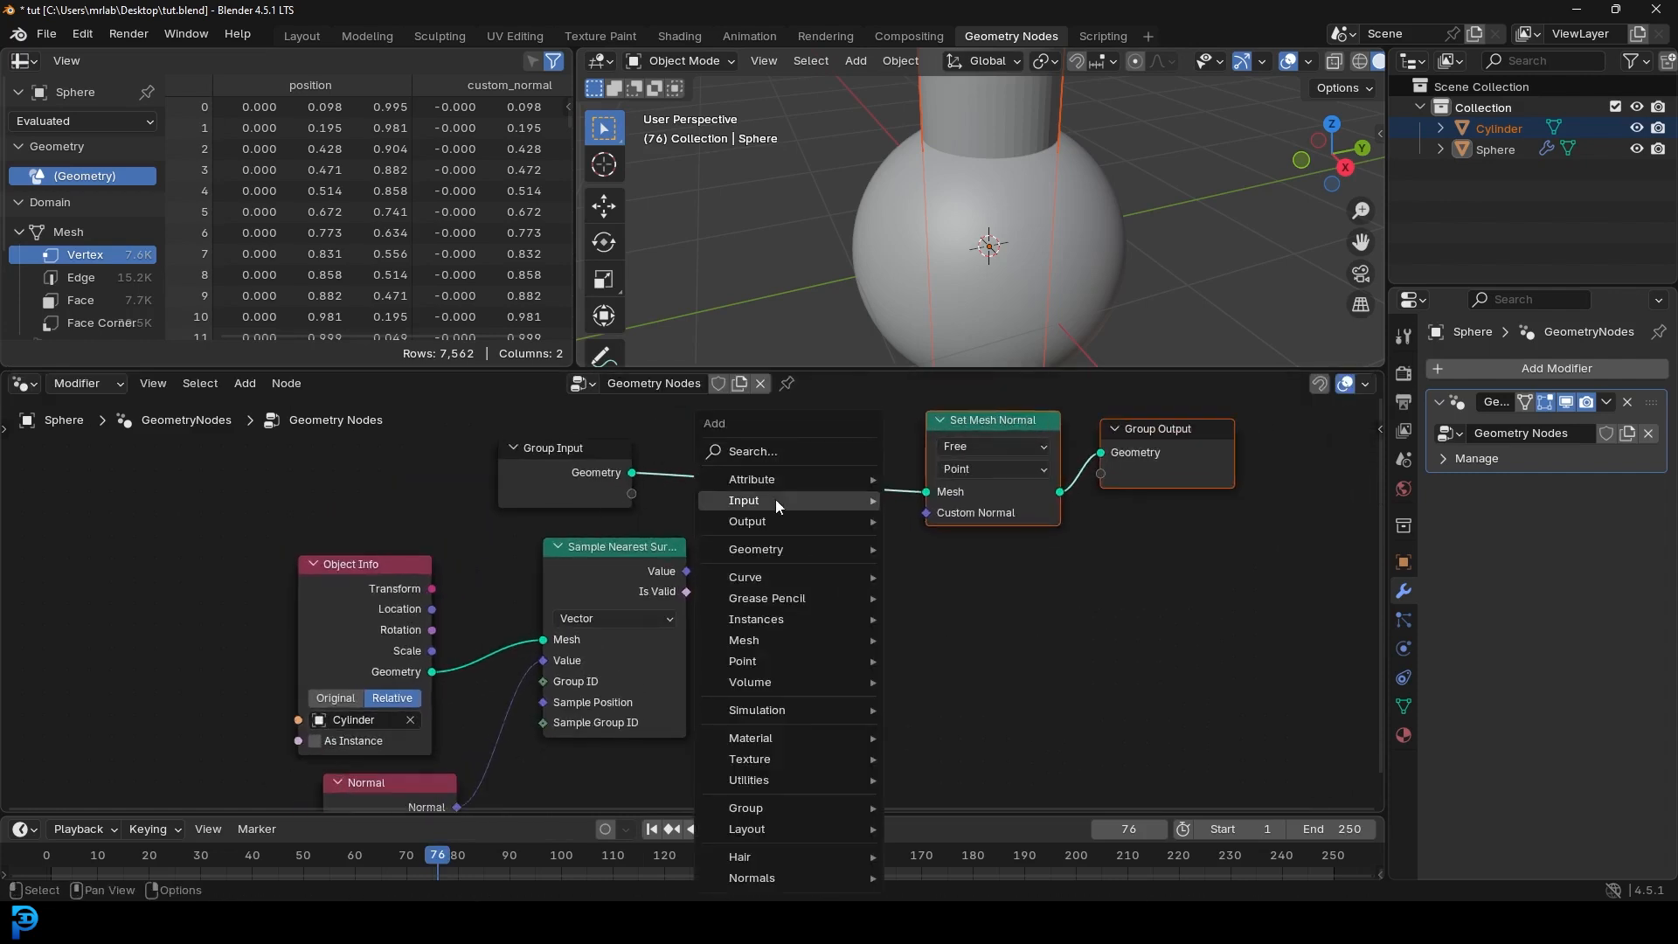
pyautogui.click(766, 448)
pyautogui.write('mix vectore')
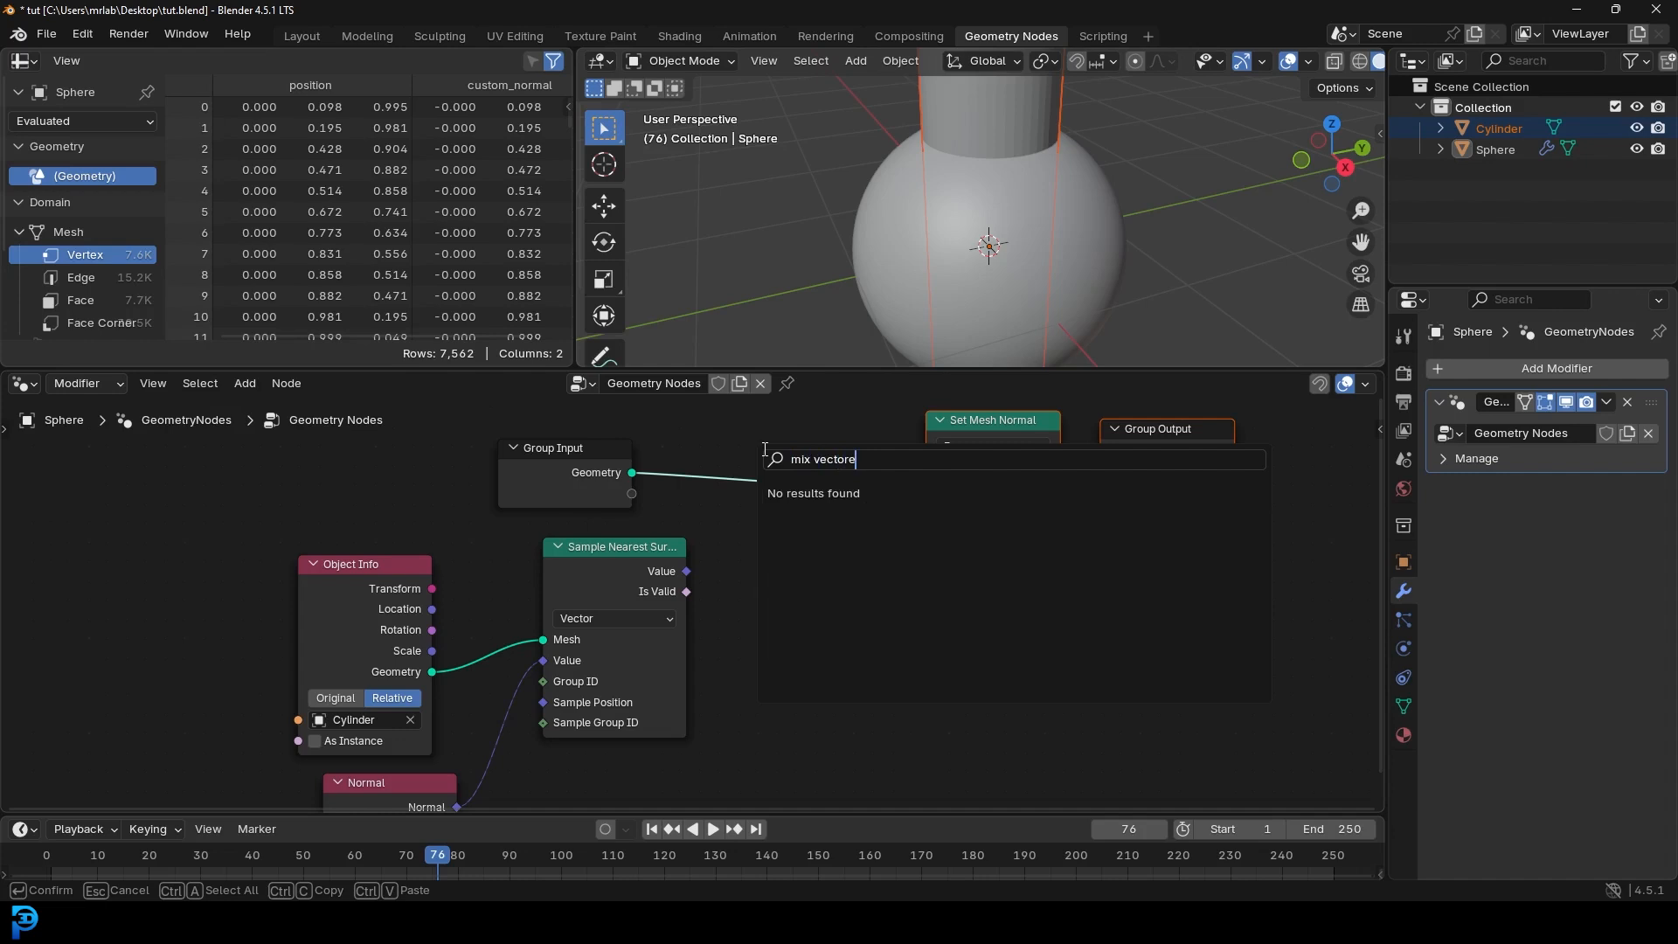
pyautogui.press('BackSpace')
pyautogui.press('Return')
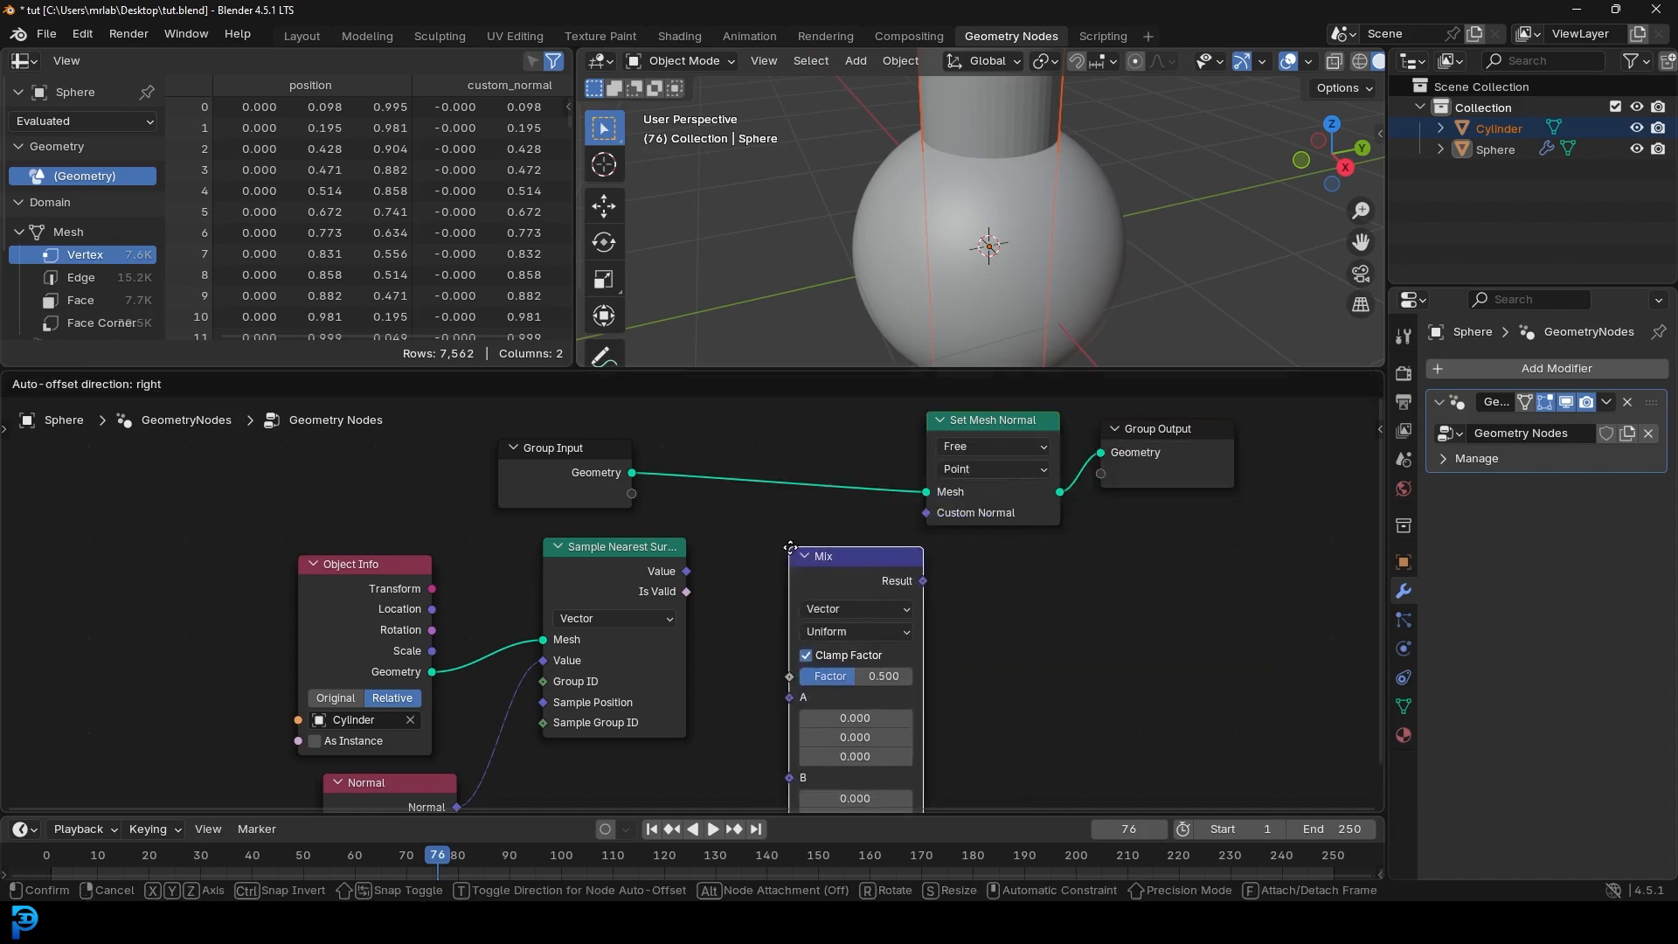
pyautogui.click(703, 643)
pyautogui.scroll(-1, 701, 643)
pyautogui.scroll(2, 719, 657)
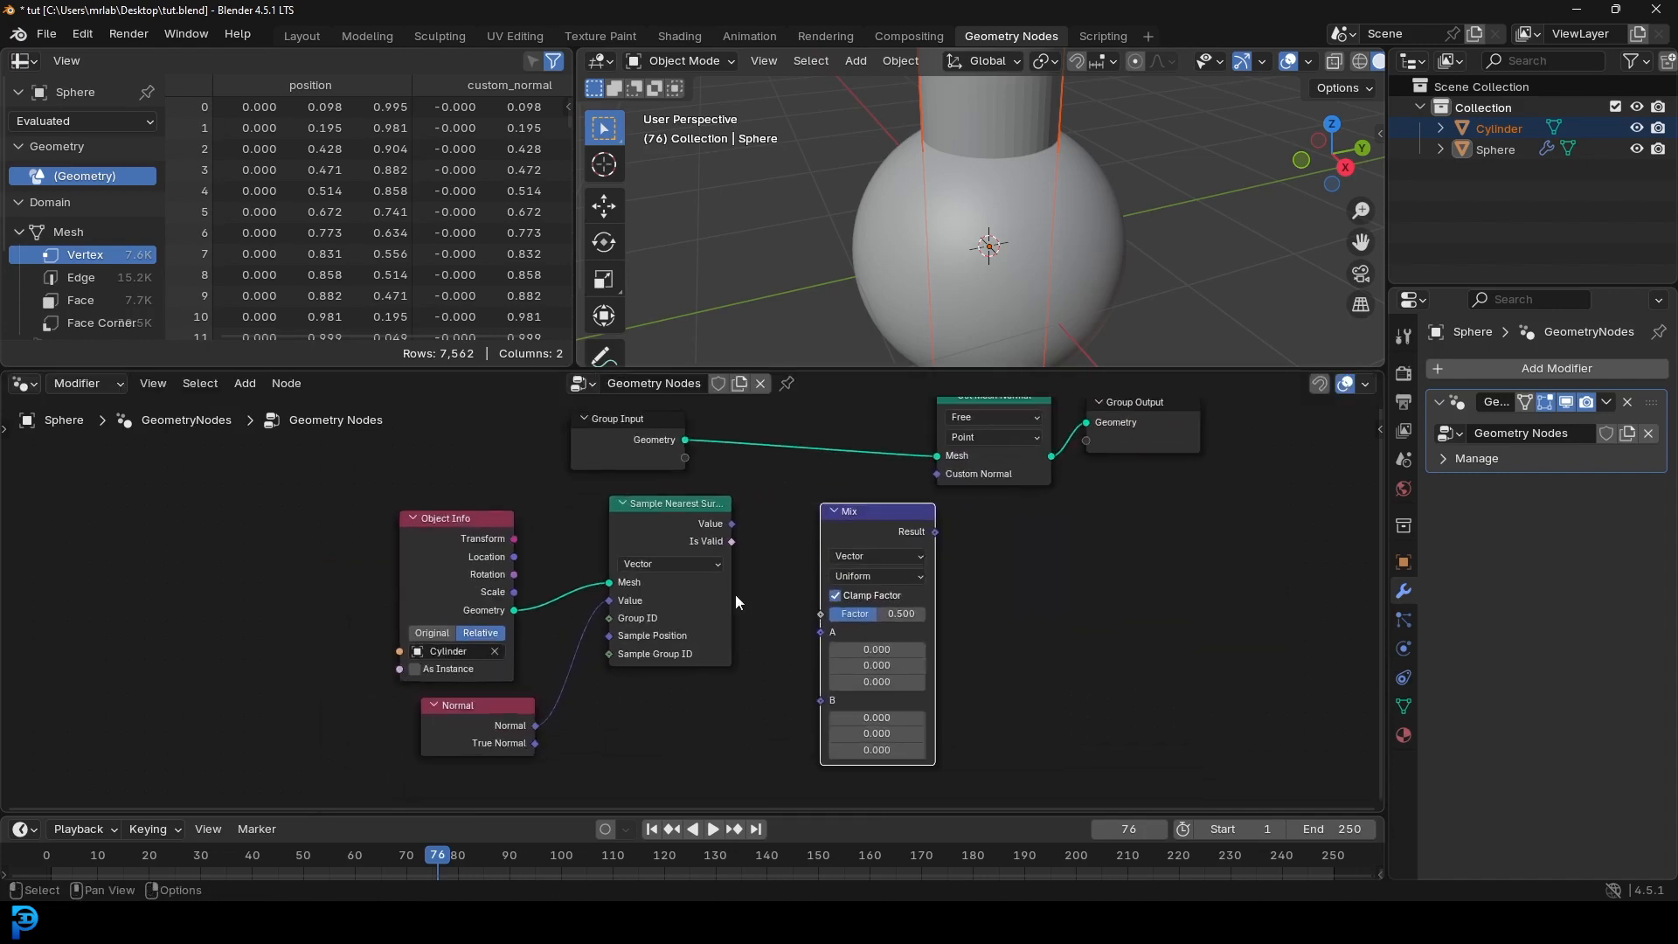
# Step: Connect the Sample Nearest Surface Value output to the A input of the Mix node
pyautogui.moveTo(733, 524); pyautogui.dragTo(785, 498)
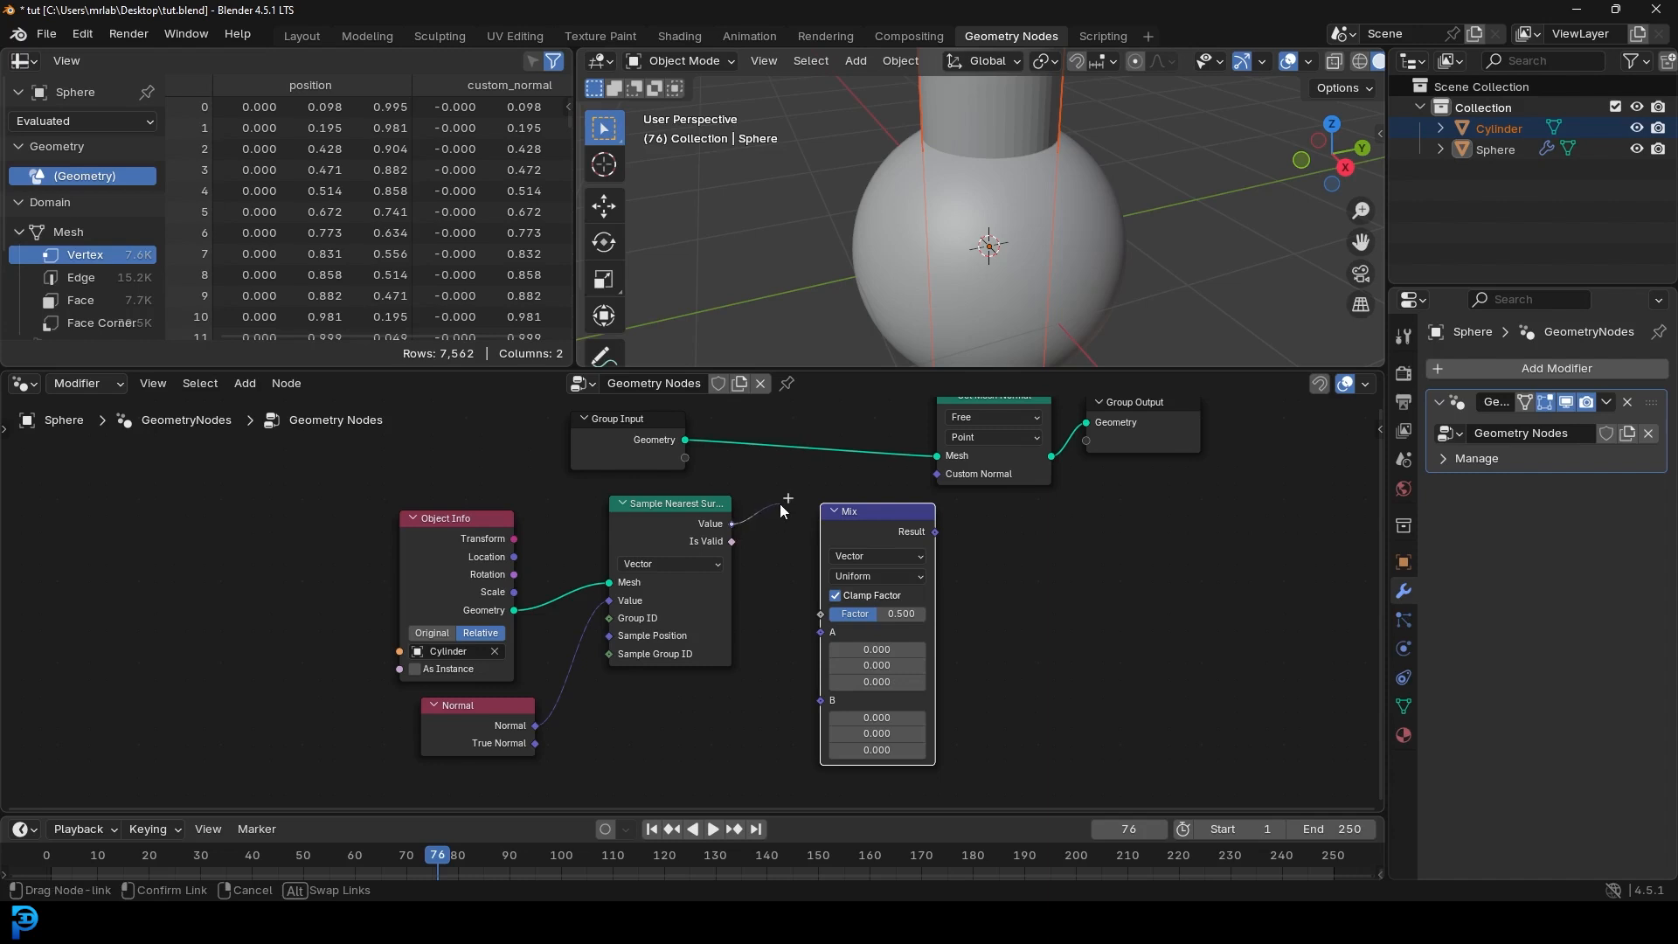
pyautogui.moveTo(748, 594); pyautogui.dragTo(822, 635)
pyautogui.scroll(2, 820, 668)
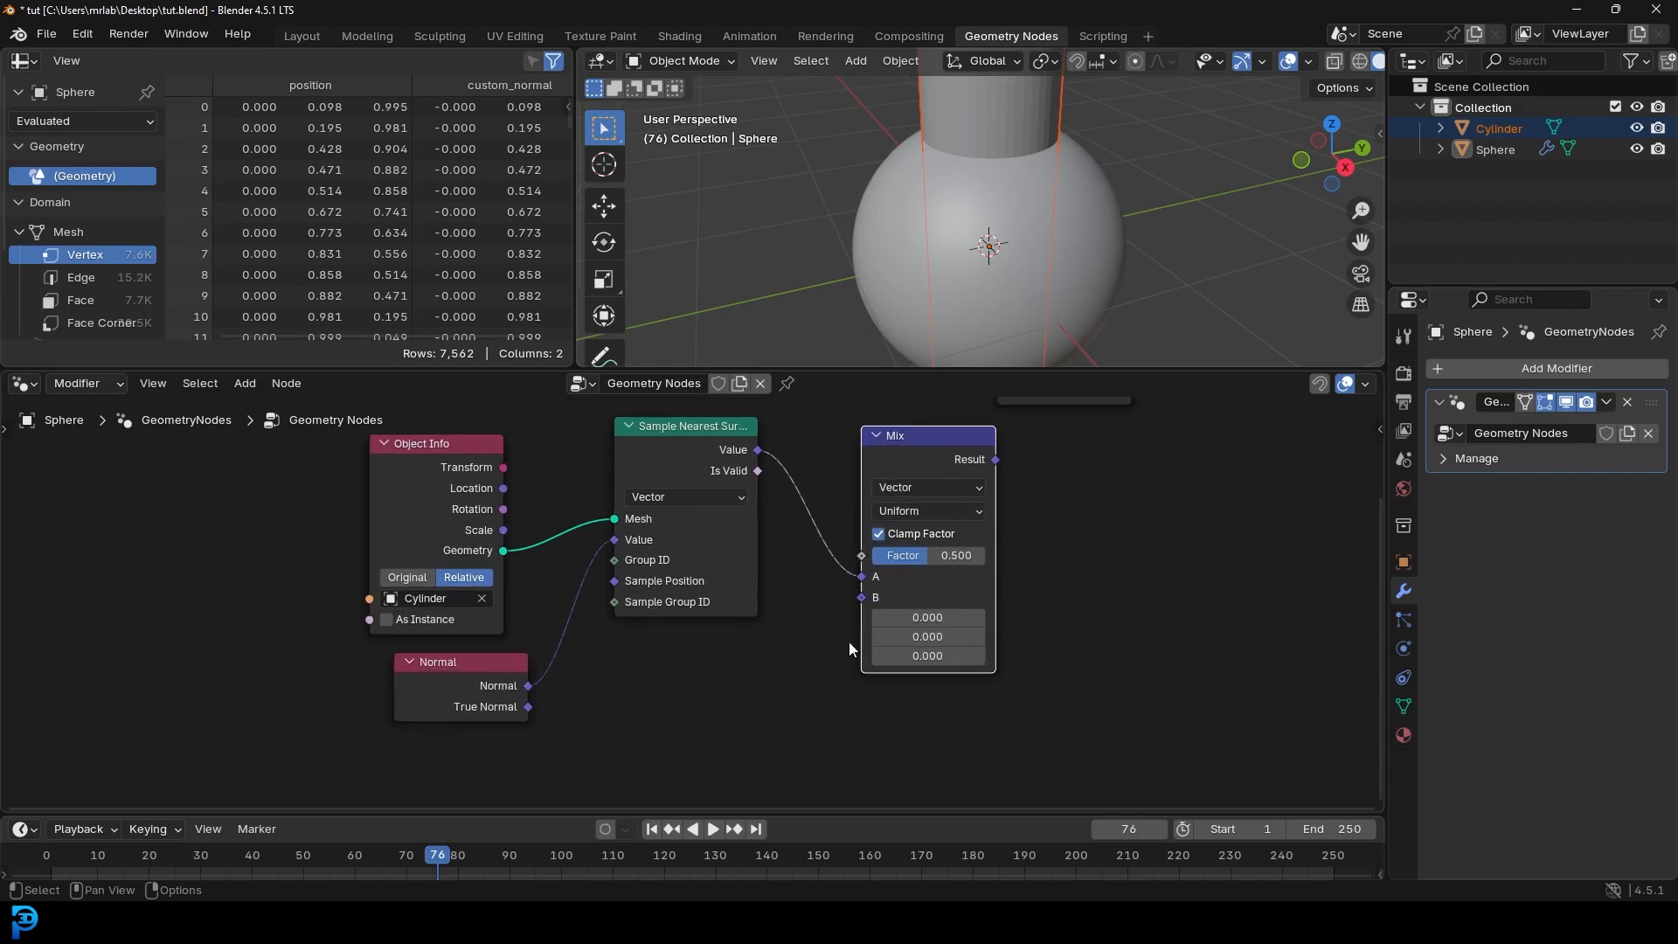
# Step: Add a second Normal node and feed its Normal output into the B input of the Mix node
pyautogui.moveTo(861, 599); pyautogui.dragTo(768, 702)
pyautogui.write('noram')
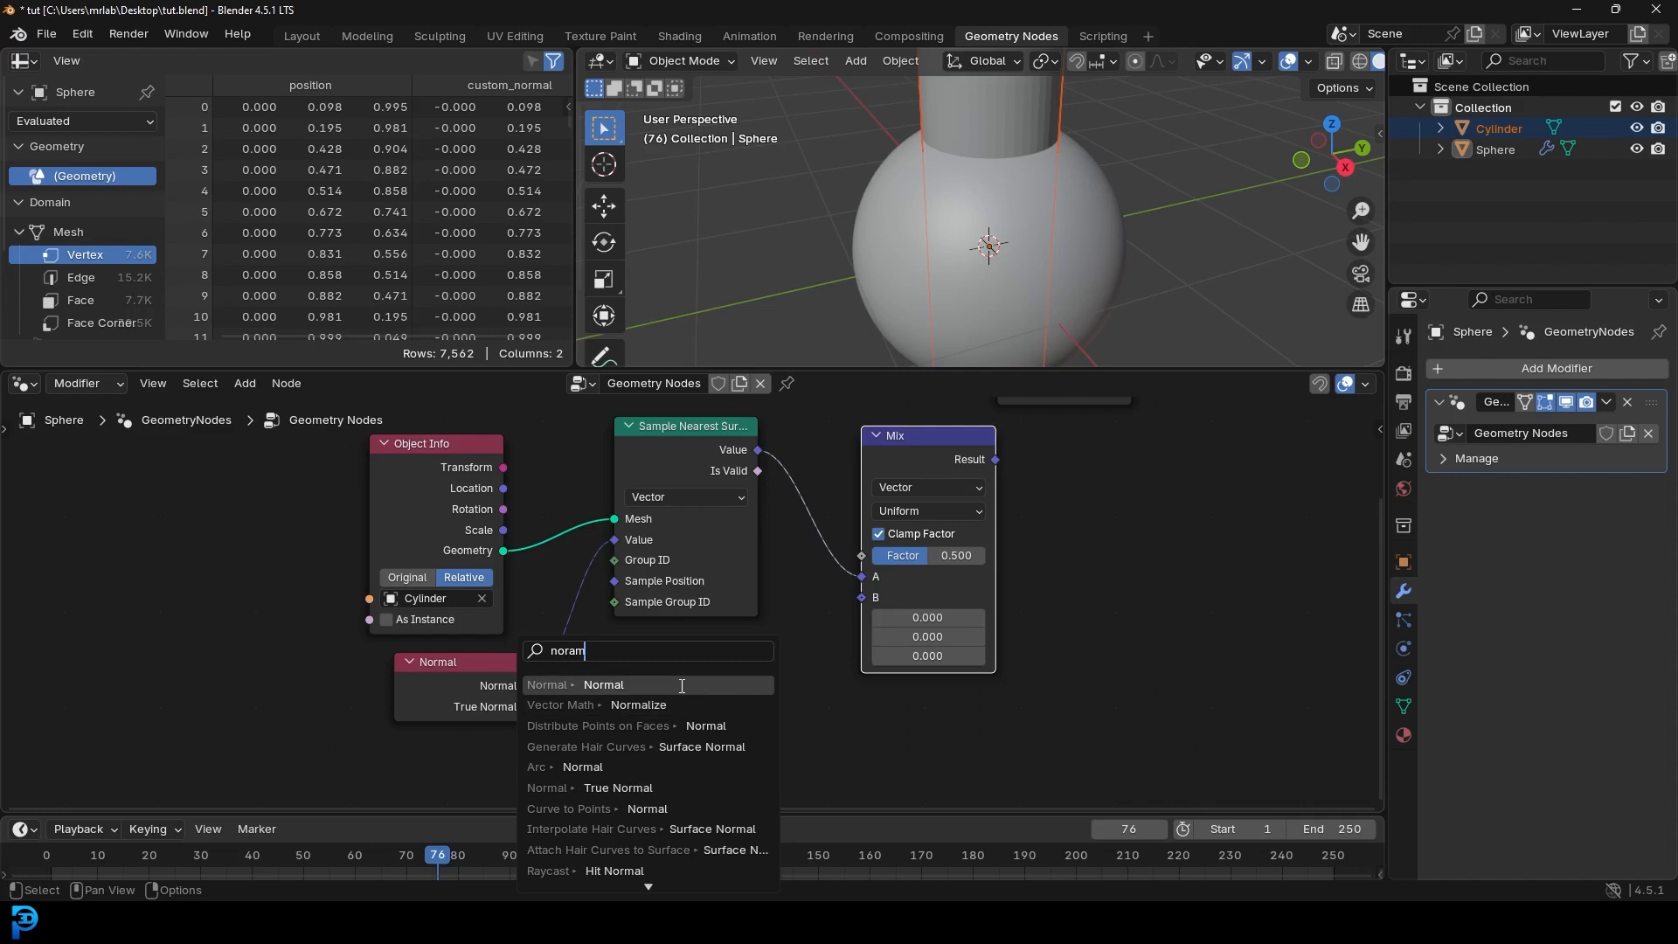
pyautogui.click(684, 686)
pyautogui.click(711, 654)
pyautogui.moveTo(529, 686)
pyautogui.mouseDown()
pyautogui.moveTo(861, 598)
pyautogui.moveTo(550, 677)
pyautogui.mouseUp()
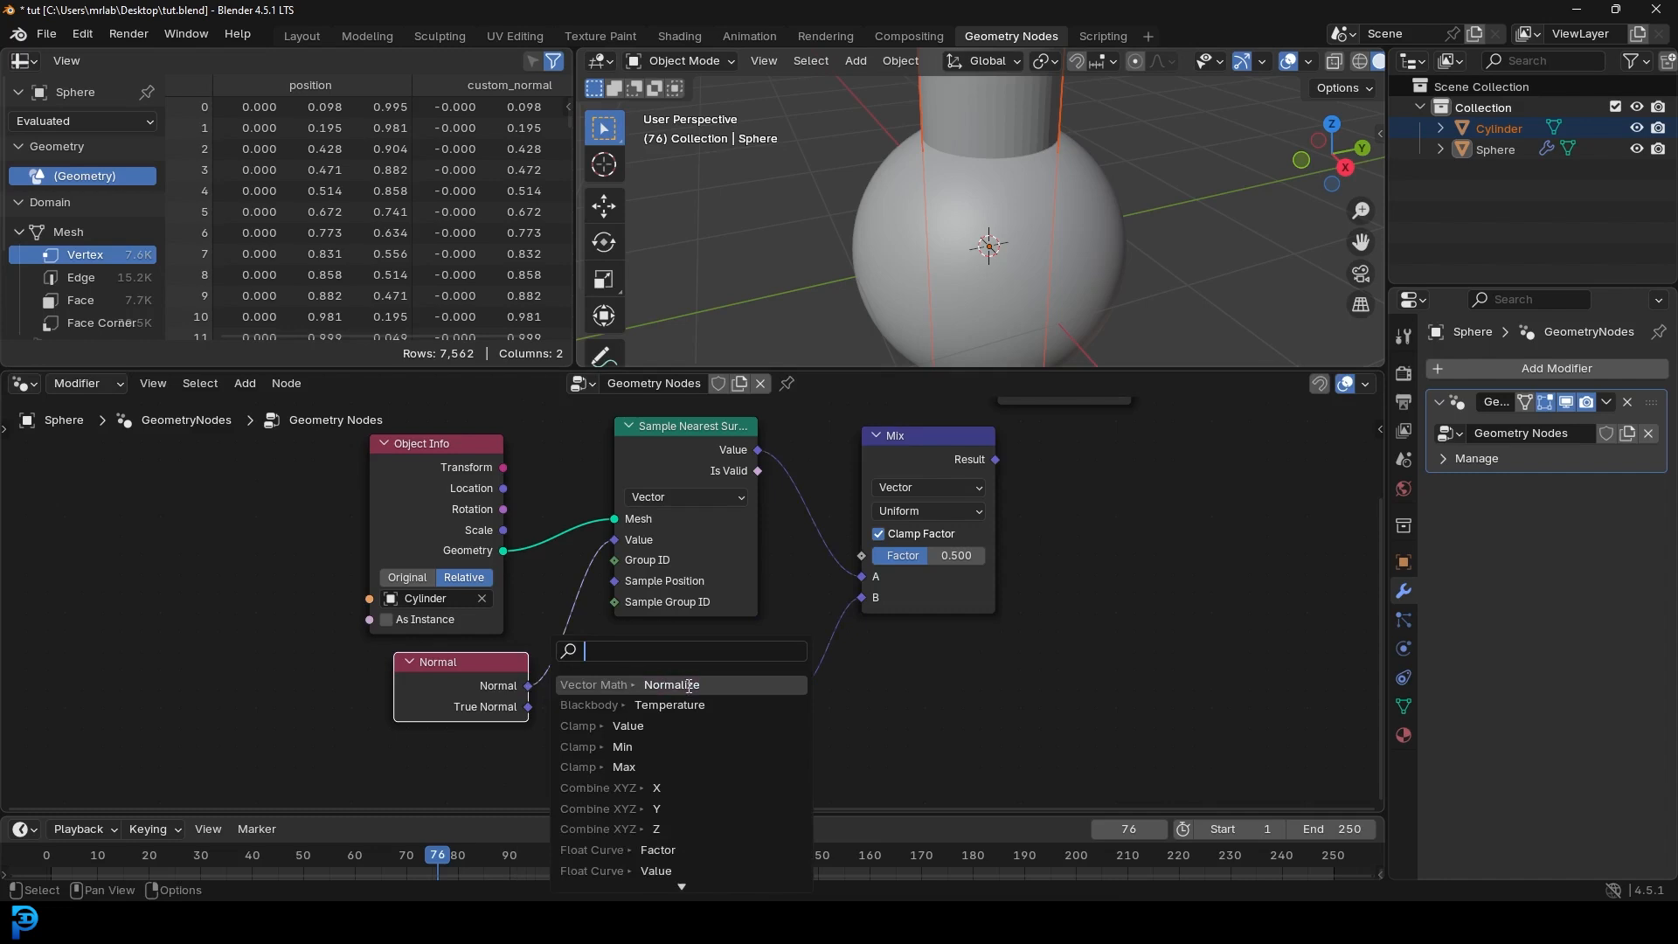
pyautogui.scroll(1, 465, 683)
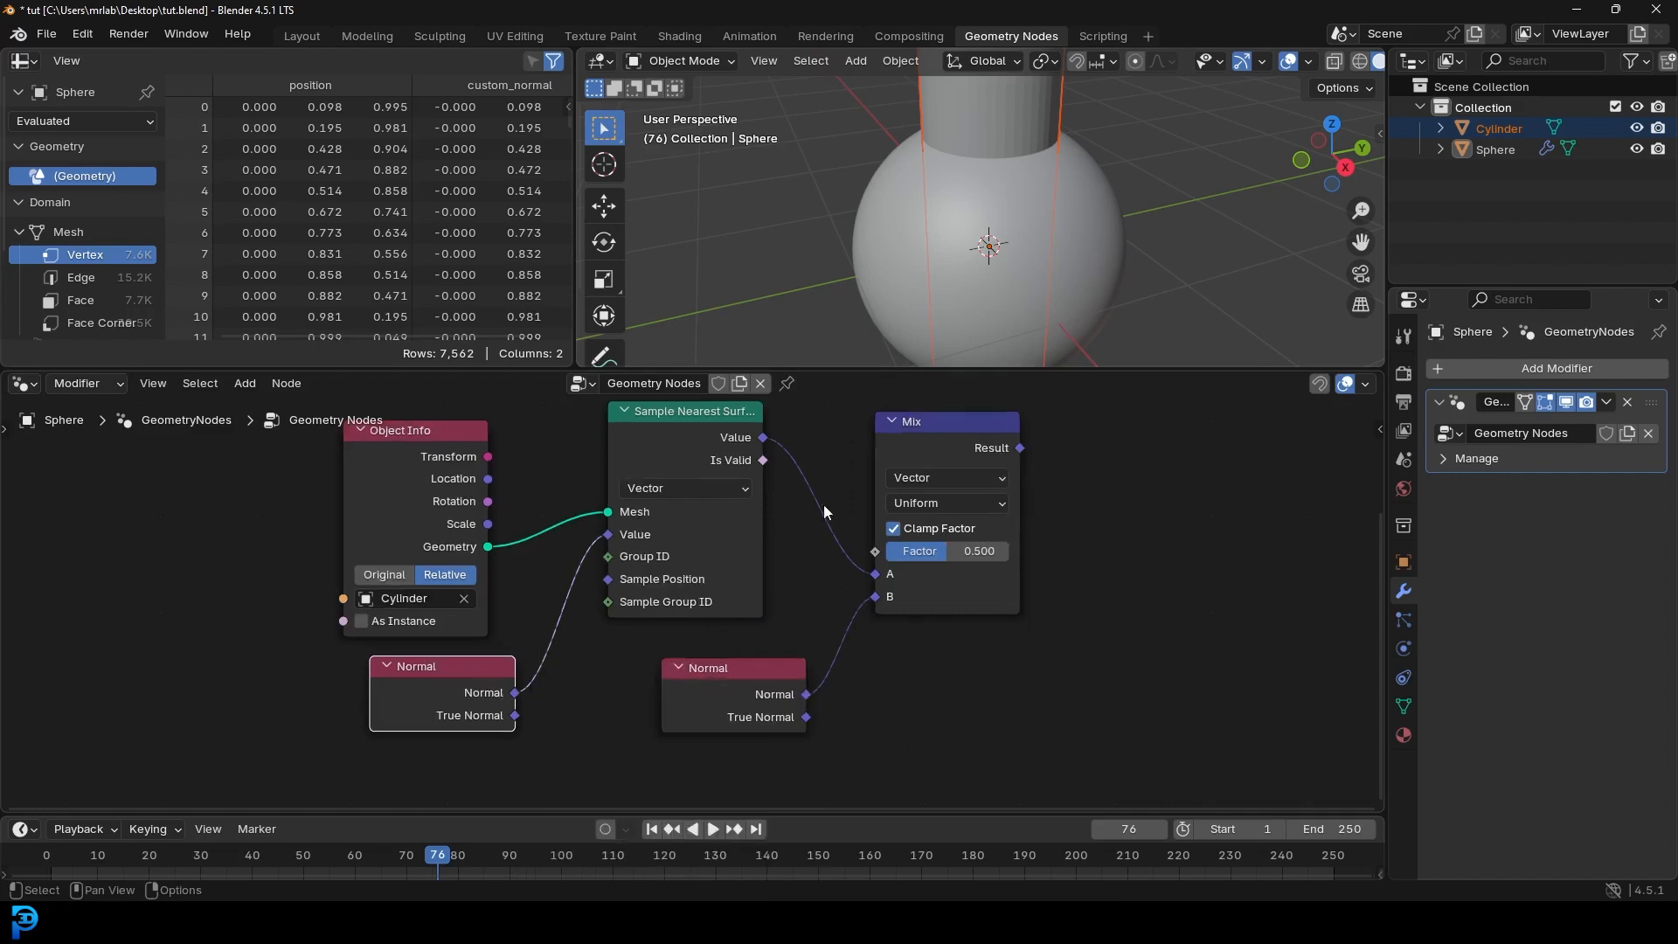
# Step: Place the new Normal node beneath Mix, adjust the first Normal node, and shift Set Mesh Normal and Group Output farther away
pyautogui.moveTo(673, 674); pyautogui.dragTo(937, 654)
pyautogui.moveTo(407, 689); pyautogui.dragTo(447, 680)
pyautogui.scroll(-2, 649, 640)
pyautogui.moveTo(649, 640); pyautogui.dragTo(420, 723, button='middle')
pyautogui.moveTo(1039, 595); pyautogui.dragTo(768, 417)
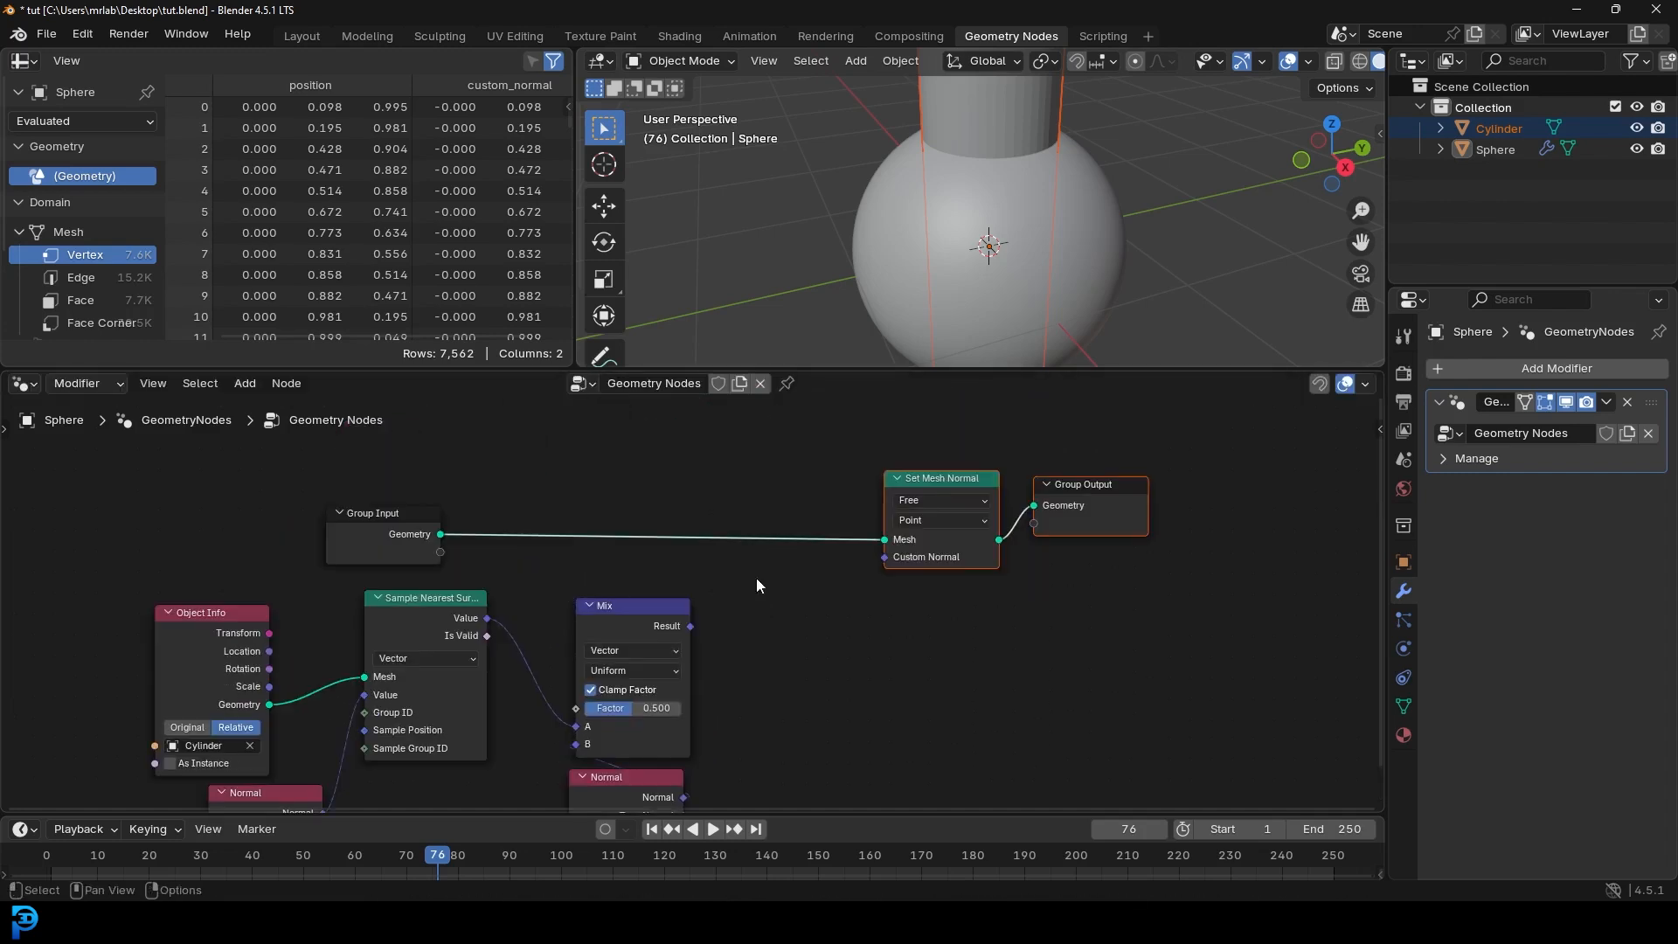
# Step: Add a Geometry Proximity node above the link between Group Input and Set Mesh Normal
pyautogui.scroll(2, 837, 561)
pyautogui.moveTo(628, 537); pyautogui.dragTo(756, 580, button='middle')
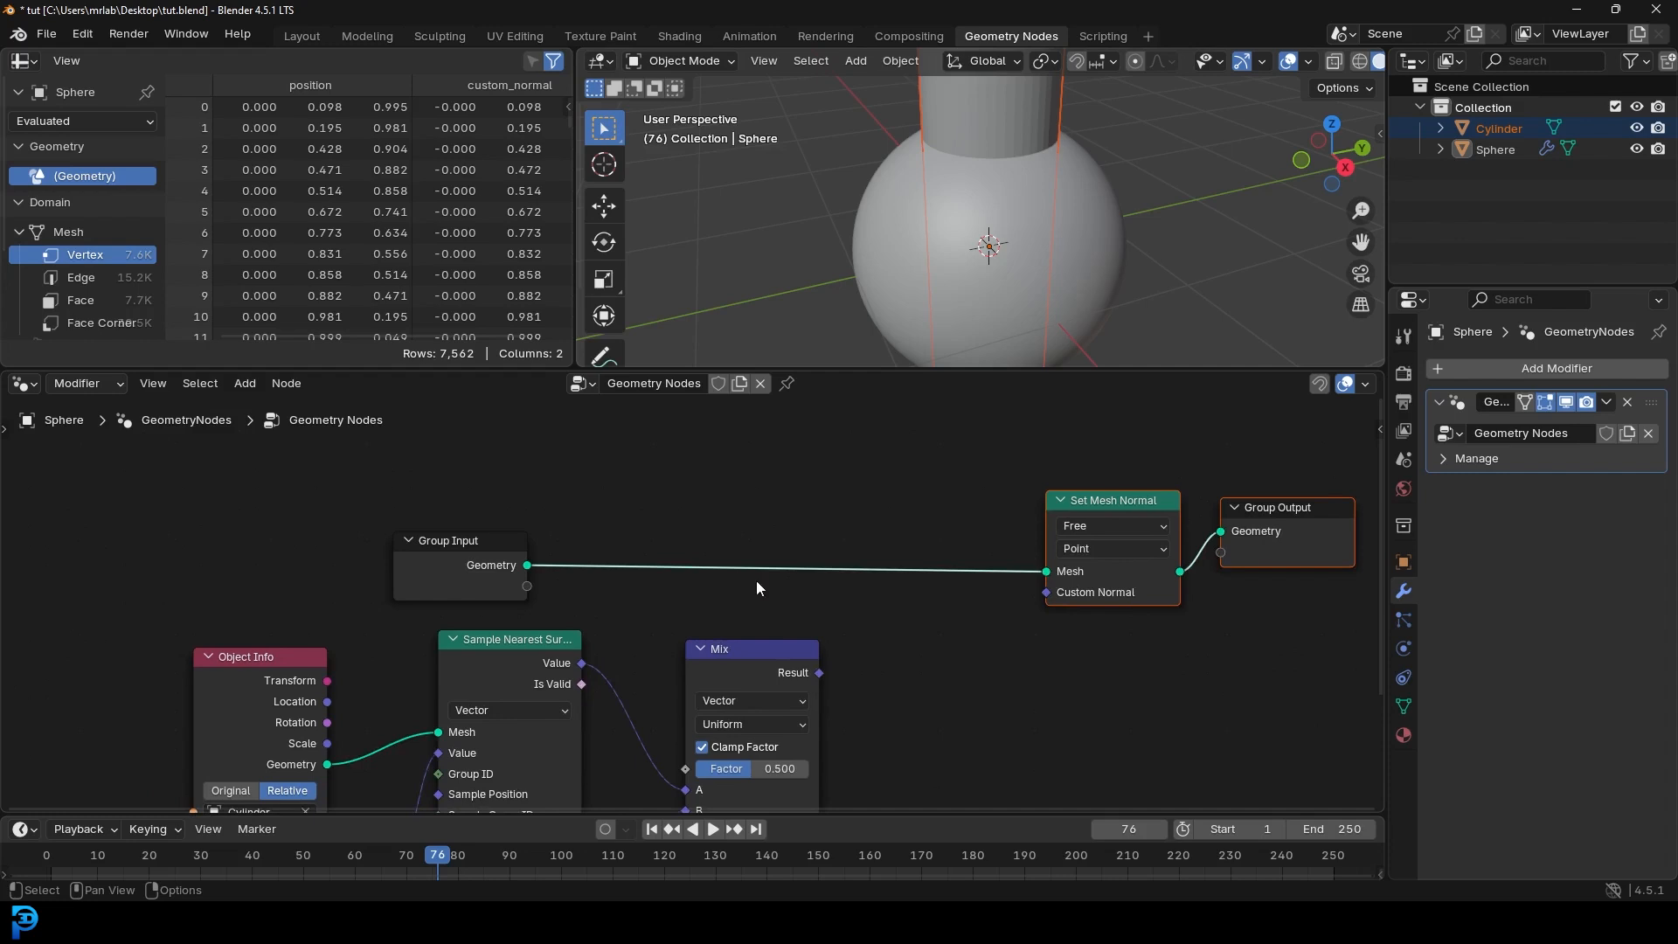
pyautogui.hotkey('shift', 'a')
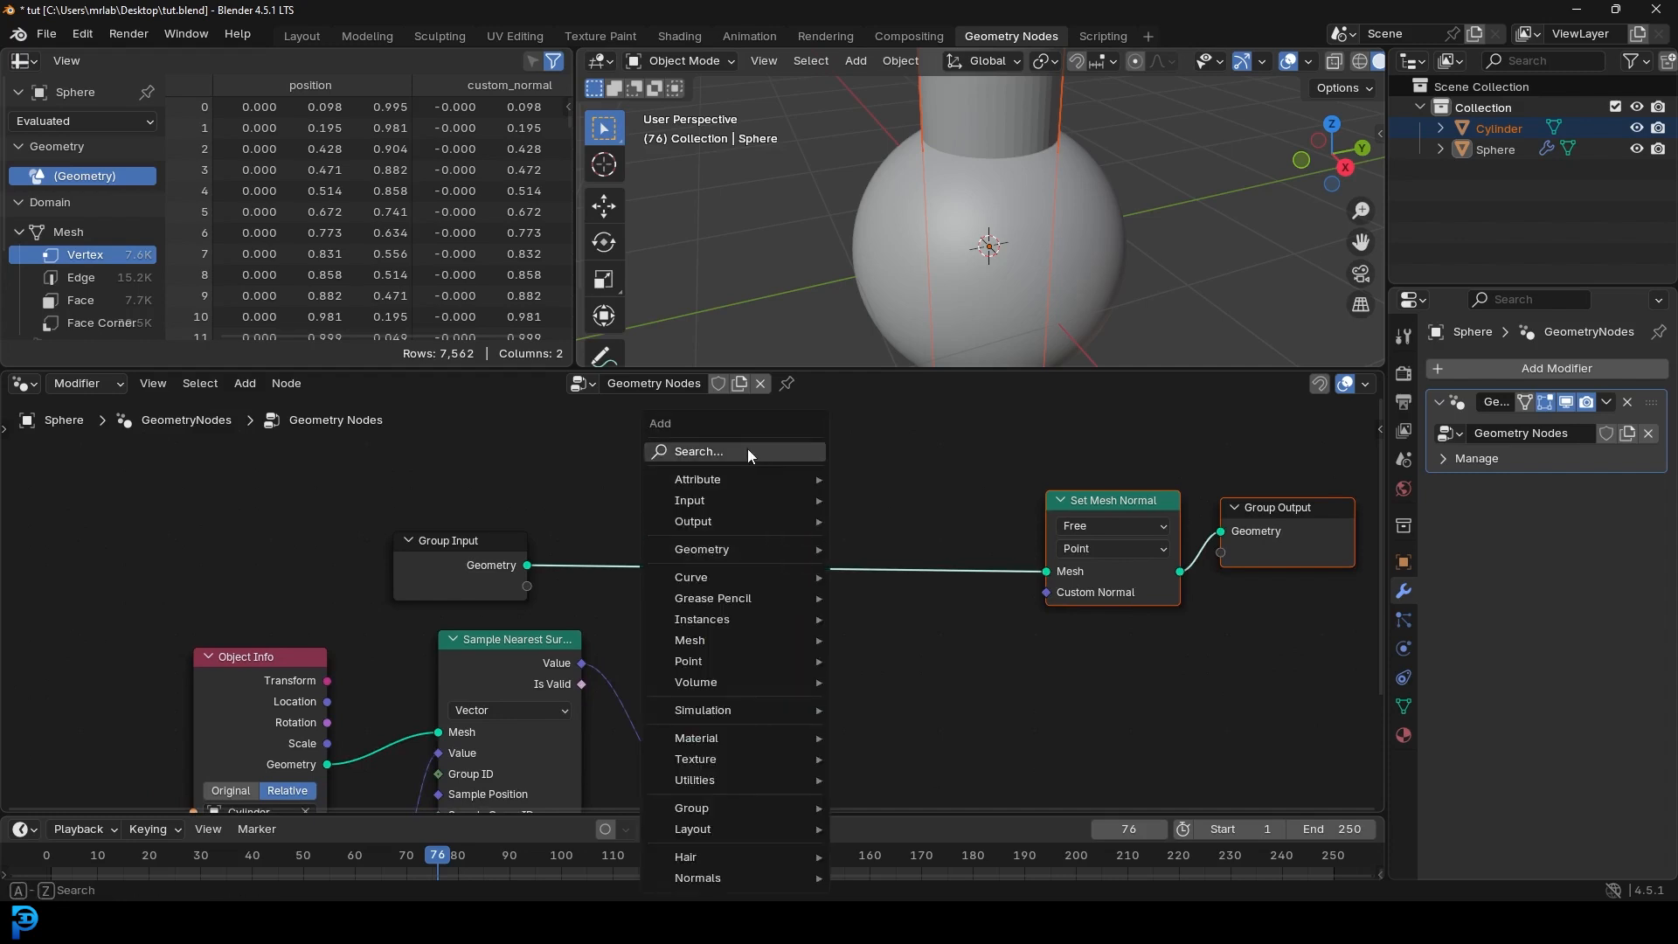
pyautogui.click(747, 448)
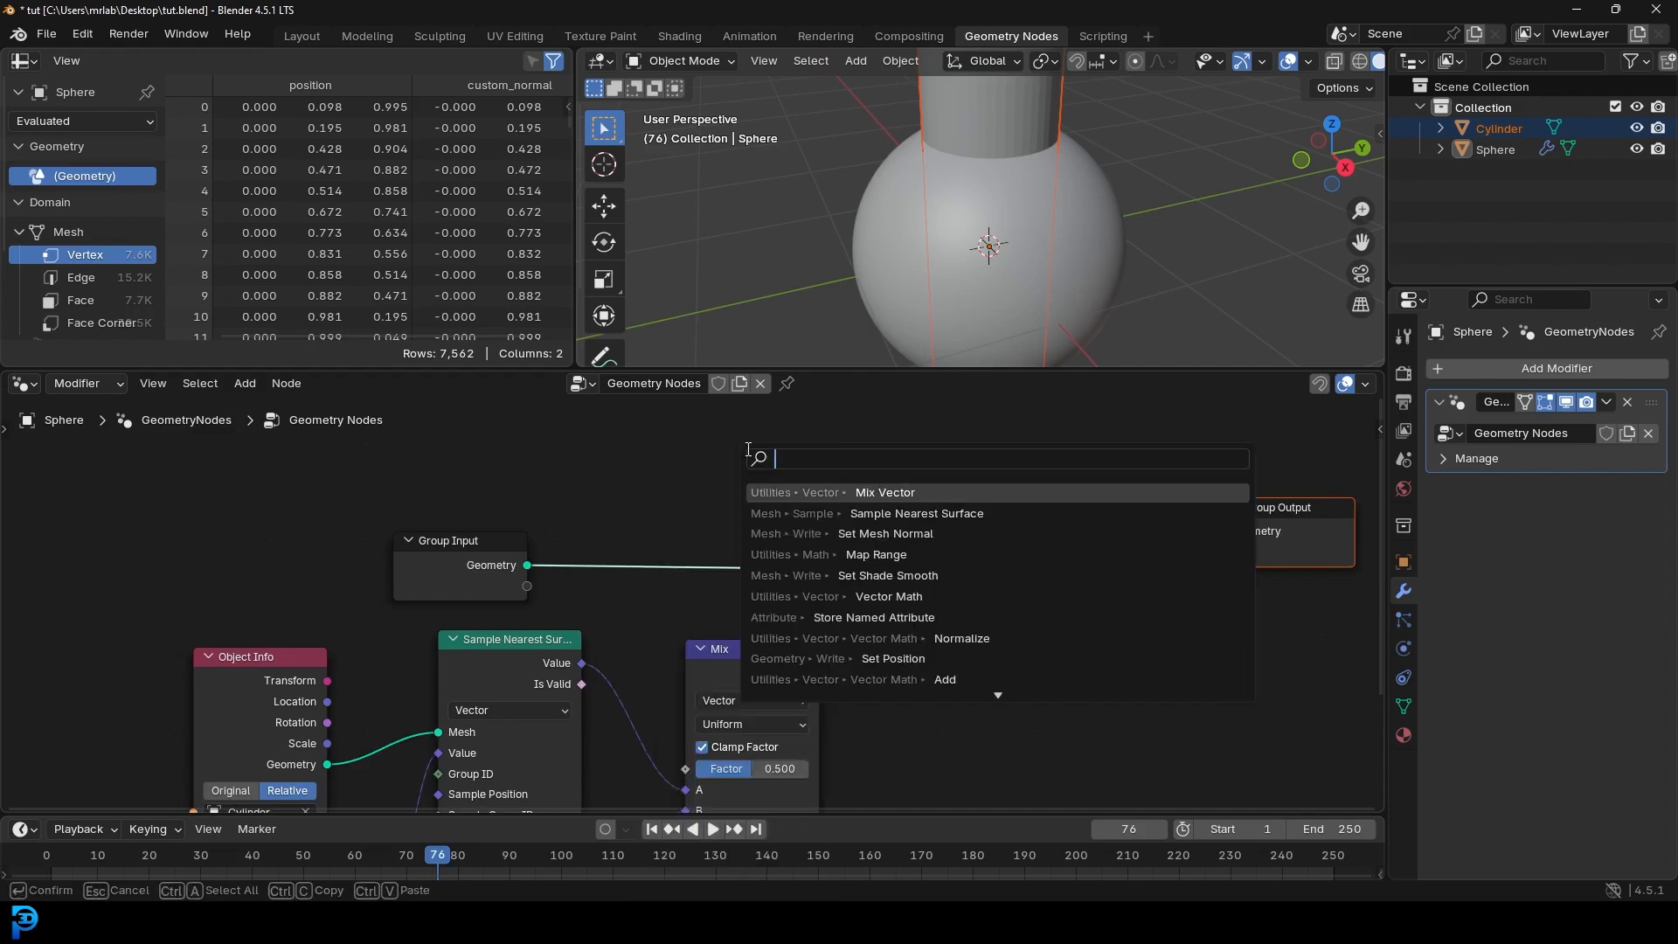
pyautogui.write('geometry pr')
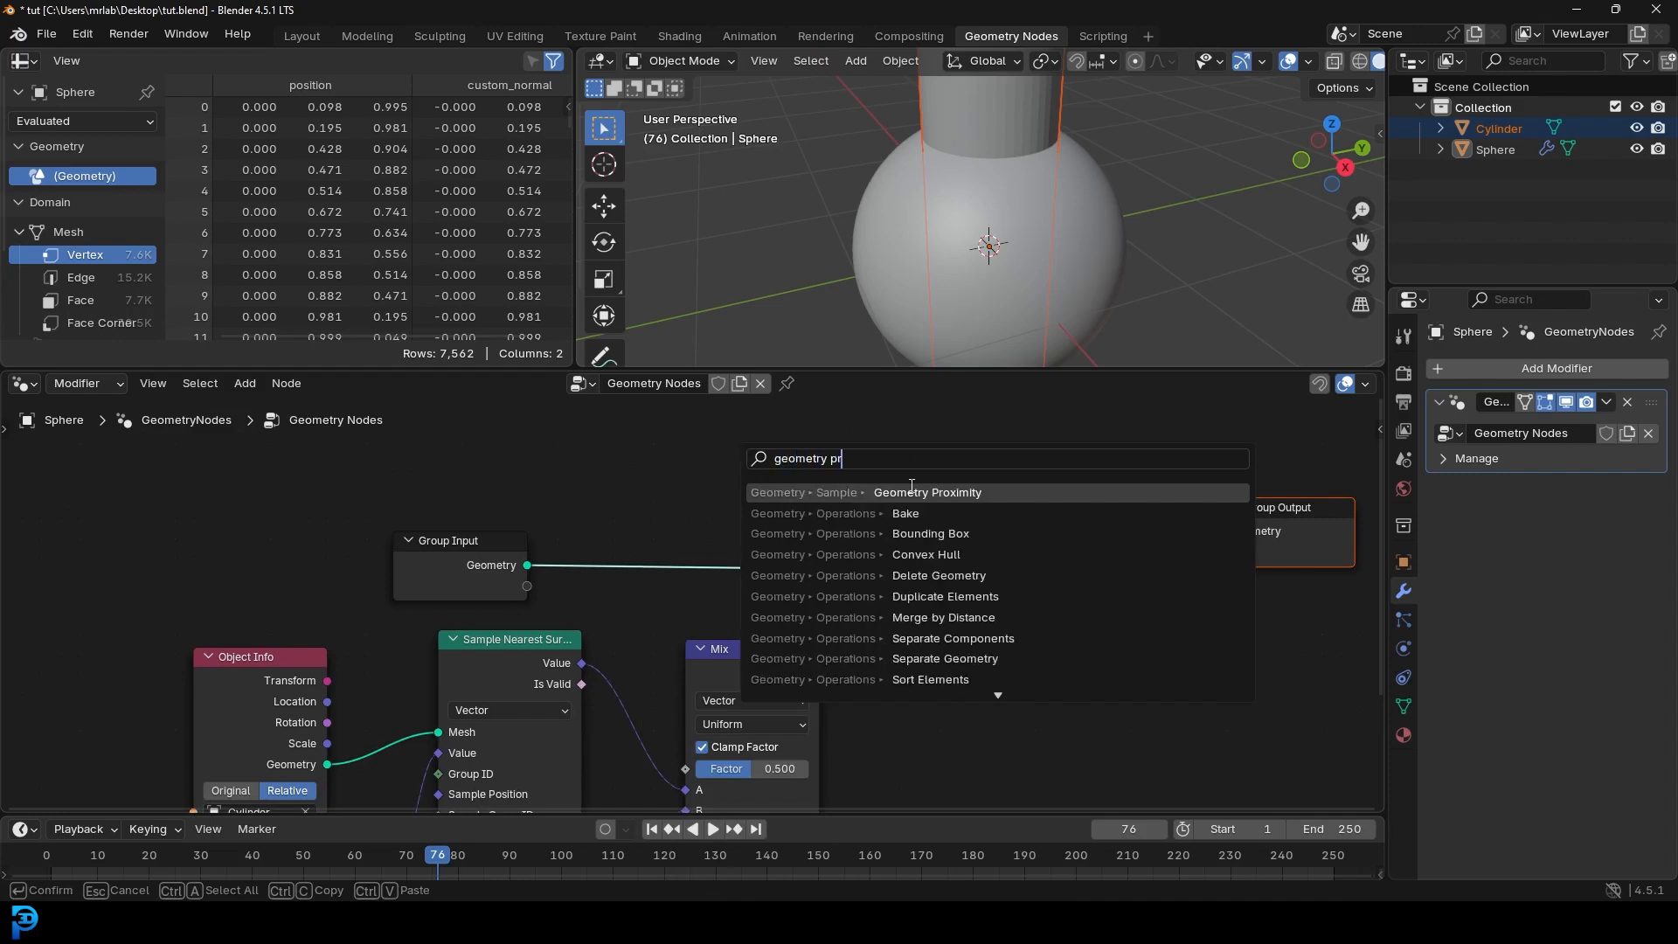
pyautogui.click(911, 489)
pyautogui.click(720, 499)
# Step: Connect the Object Info Geometry output to the Geometry input of Geometry Proximity and nudge that node into place
pyautogui.moveTo(594, 630); pyautogui.dragTo(604, 549, button='middle')
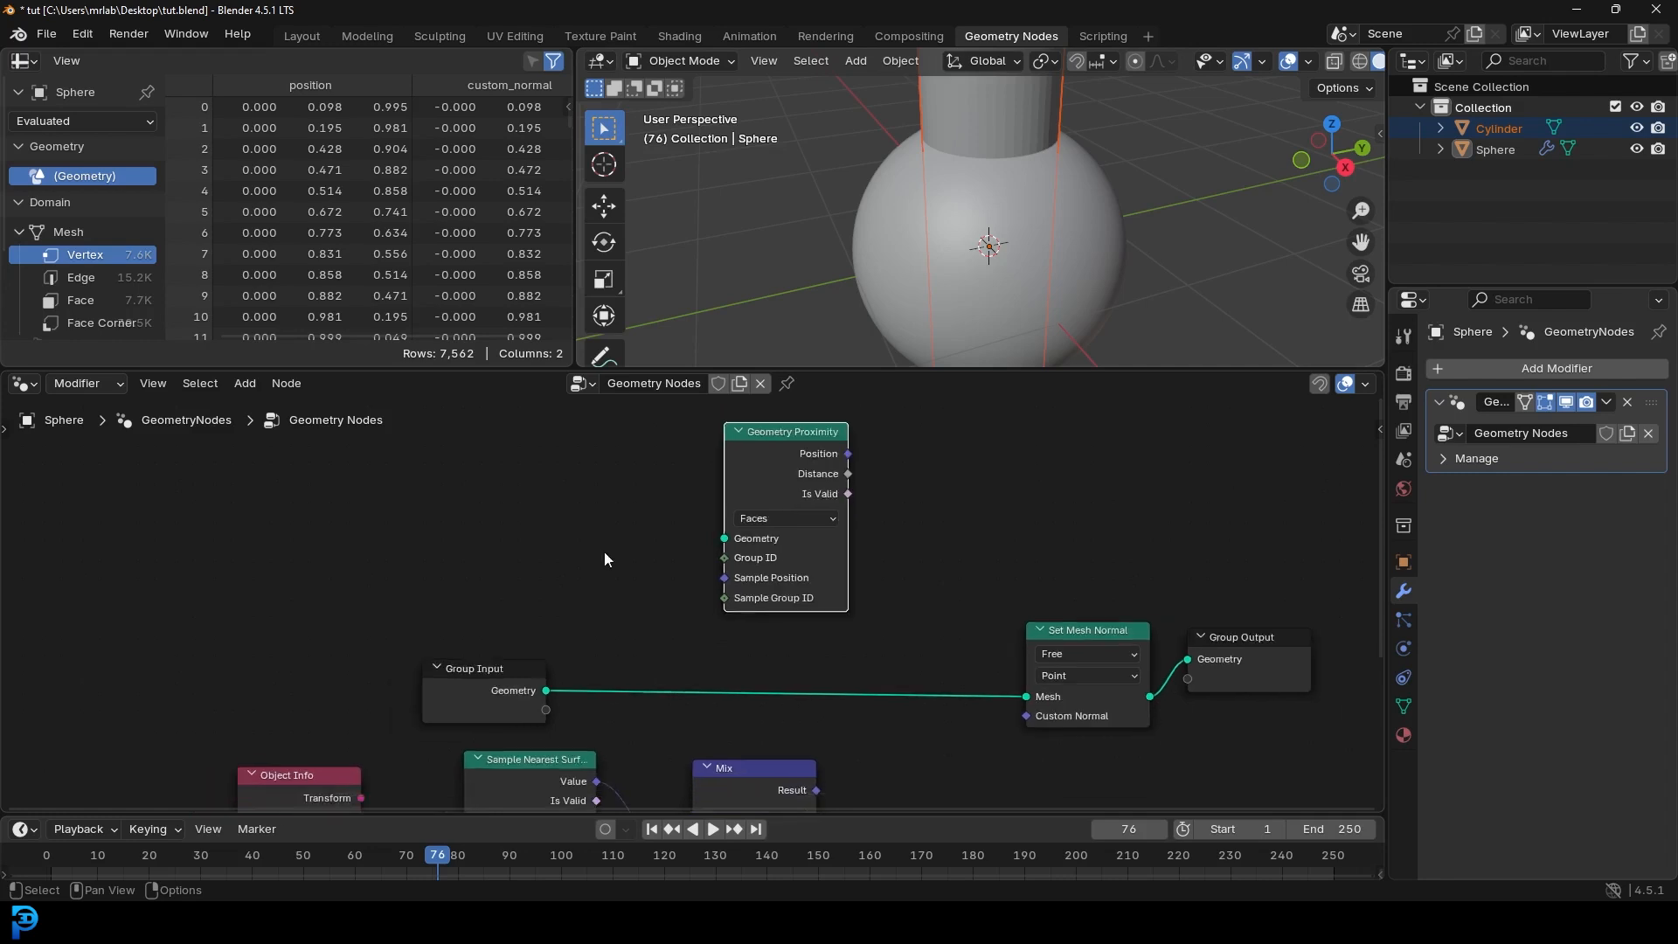
pyautogui.scroll(-2, 578, 767)
pyautogui.moveTo(431, 754); pyautogui.dragTo(726, 469)
pyautogui.moveTo(961, 531); pyautogui.dragTo(949, 610, button='middle')
pyautogui.moveTo(769, 467); pyautogui.dragTo(748, 485)
# Step: Make room by moving the Mix node away from Sample Nearest Surface and shifting Geometry Proximity slightly
pyautogui.moveTo(869, 616); pyautogui.dragTo(887, 572, button='middle')
pyautogui.scroll(-2, 882, 581)
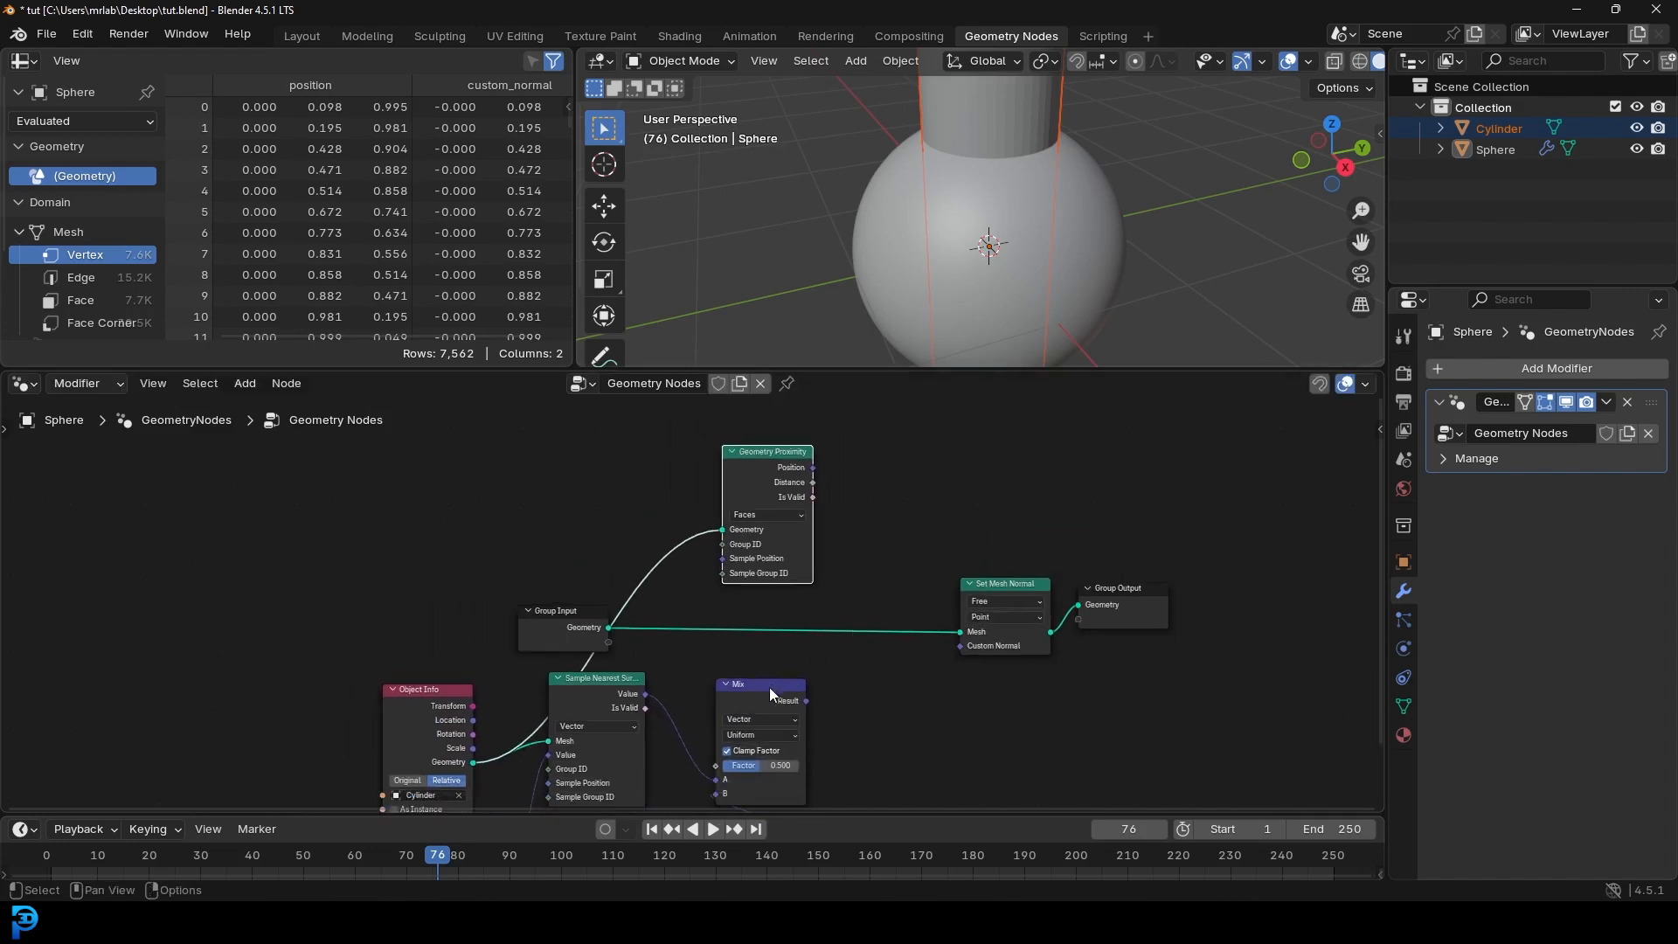
pyautogui.moveTo(764, 691); pyautogui.dragTo(884, 690)
pyautogui.scroll(1, 837, 519)
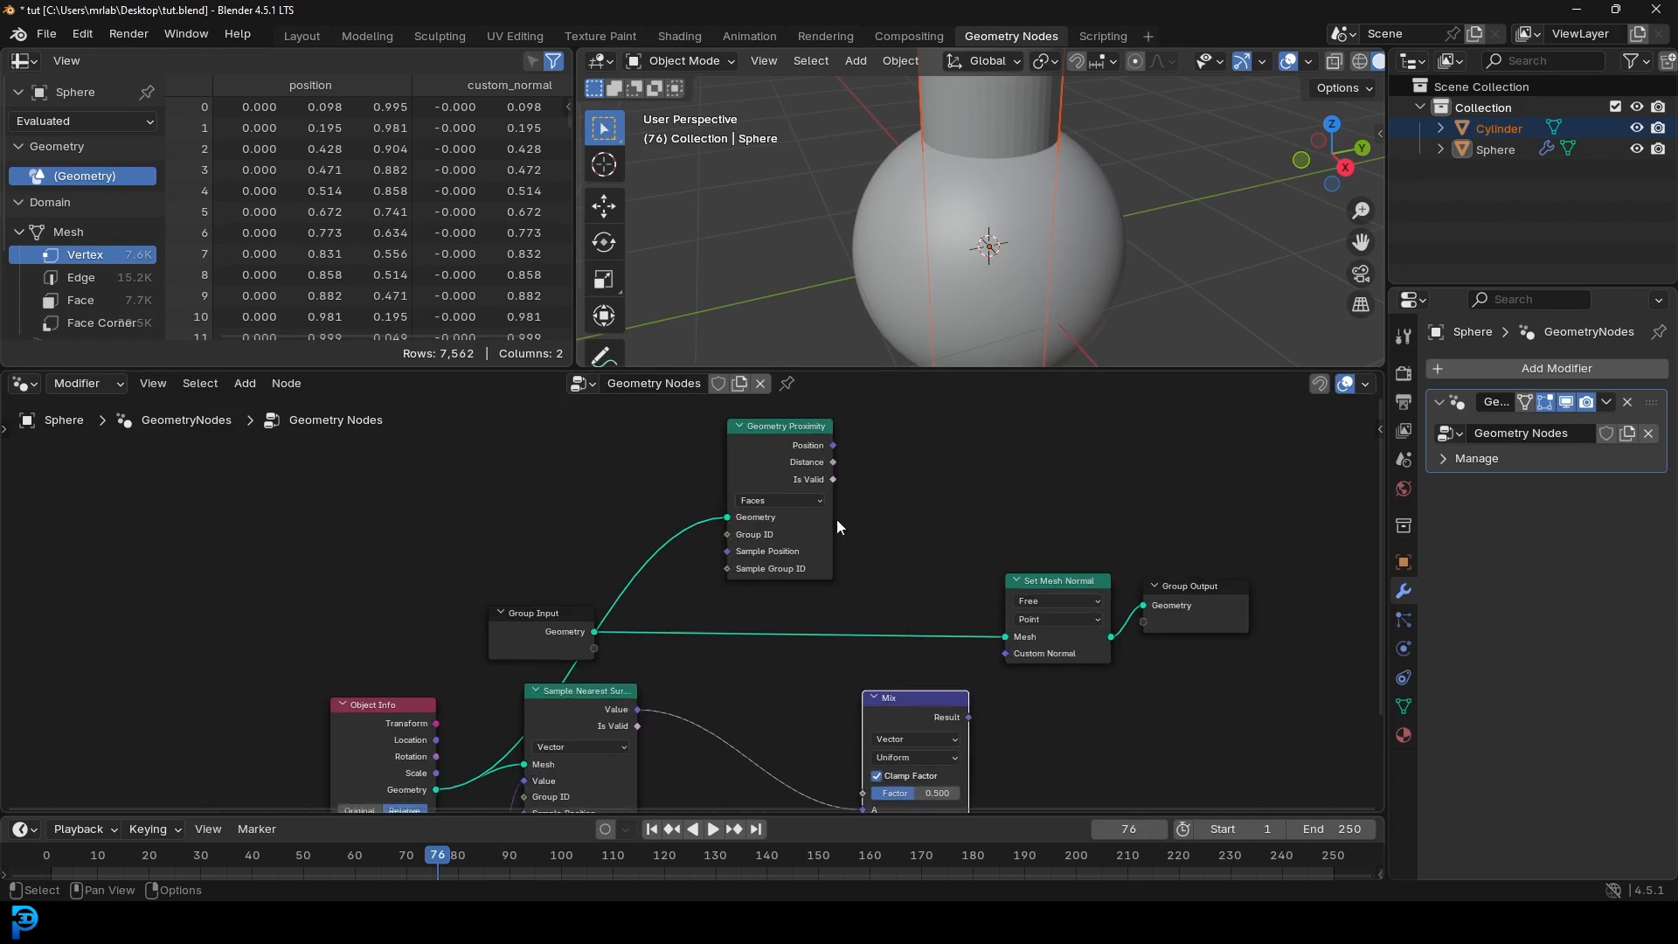
pyautogui.moveTo(750, 428); pyautogui.dragTo(734, 429)
pyautogui.scroll(1, 843, 463)
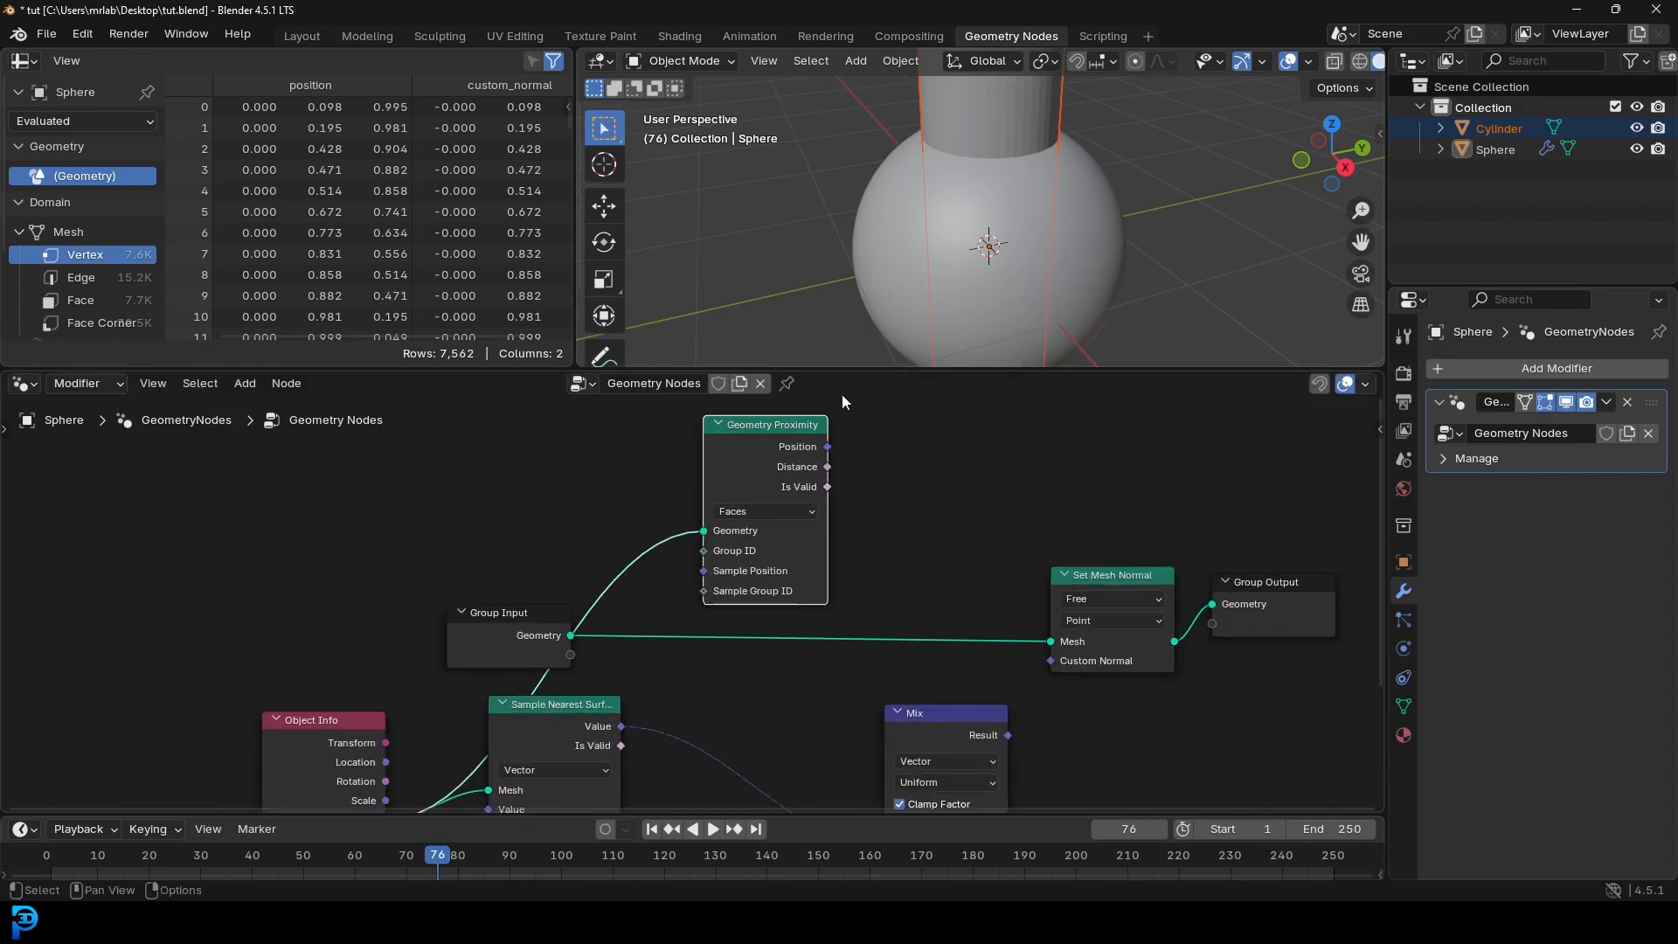
# Step: Connect the Geometry Proximity Distance to the Mix Factor, and the Mix Result to Set Mesh Normal's Custom Normal input
pyautogui.moveTo(852, 370); pyautogui.dragTo(855, 293)
pyautogui.scroll(2, 882, 444)
pyautogui.moveTo(876, 474); pyautogui.dragTo(730, 449, button='middle')
pyautogui.scroll(1, 725, 420)
pyautogui.moveTo(704, 363); pyautogui.dragTo(795, 636)
pyautogui.moveTo(835, 503); pyautogui.dragTo(836, 510)
pyautogui.moveTo(843, 527); pyautogui.dragTo(733, 653, button='middle')
pyautogui.moveTo(830, 650)
pyautogui.mouseDown()
pyautogui.moveTo(982, 629)
pyautogui.moveTo(770, 596)
pyautogui.moveTo(879, 562)
pyautogui.mouseUp()
# Step: Enlarge the 3D viewport and examine the shading where the cylinder meets the sphere
pyautogui.moveTo(1020, 297); pyautogui.dragTo(1019, 500)
pyautogui.keyDown('ctrl'); pyautogui.moveTo(994, 202); pyautogui.dragTo(1075, 206, button='middle'); pyautogui.keyUp('ctrl')
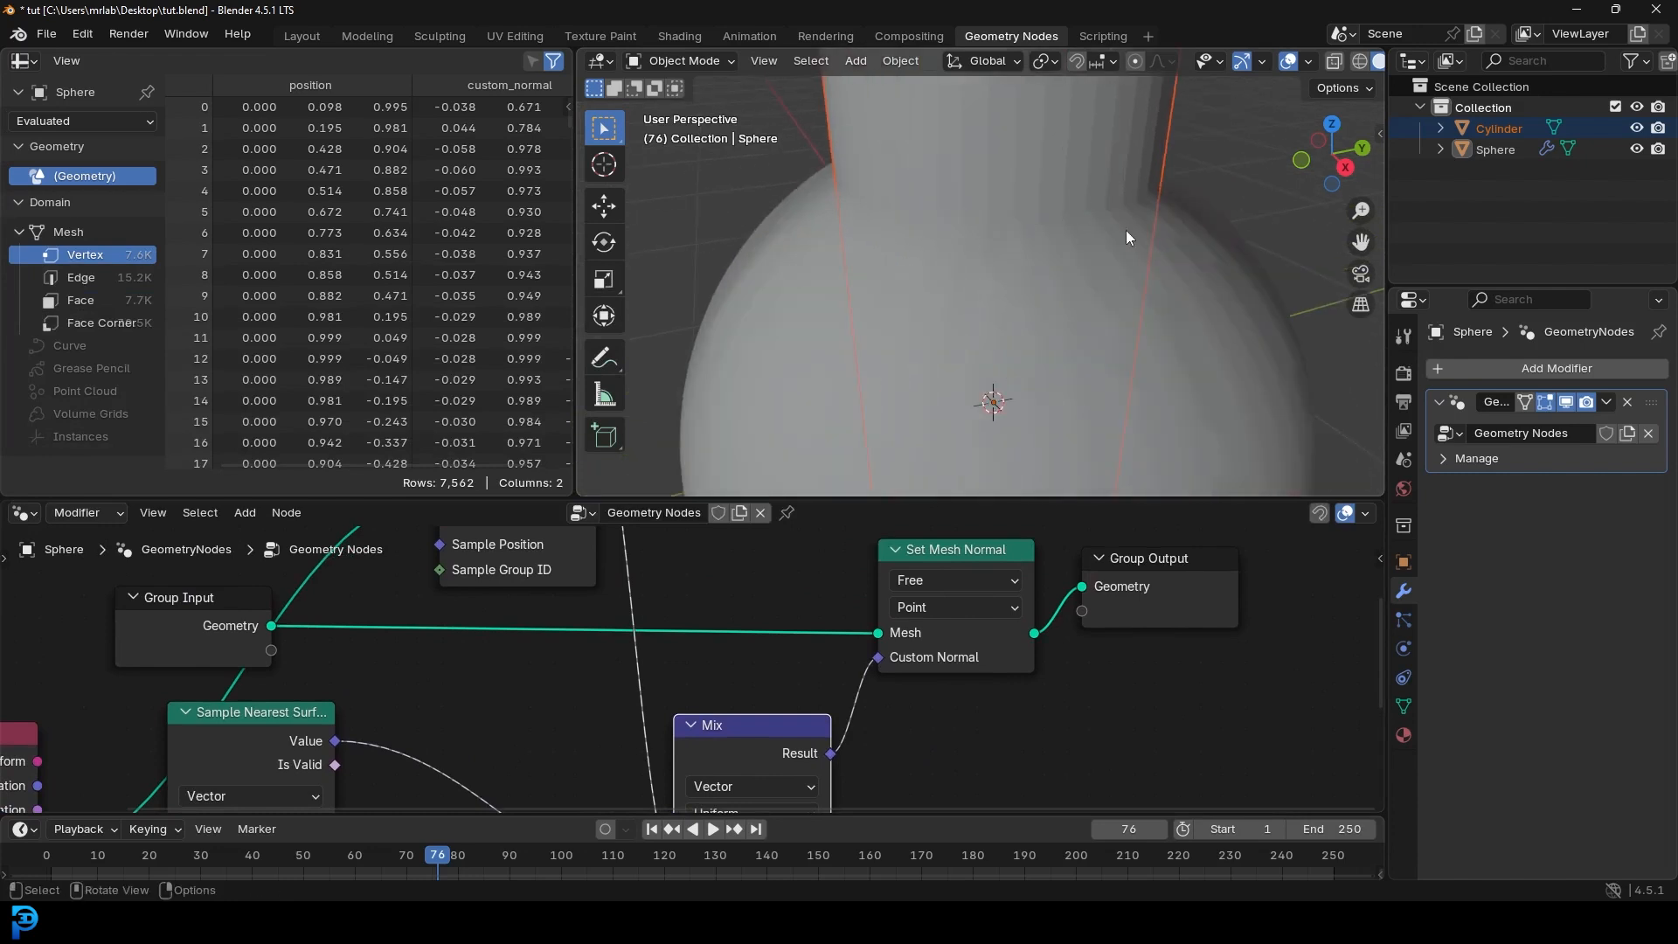
pyautogui.scroll(-5, 1026, 232)
pyautogui.scroll(2, 1033, 245)
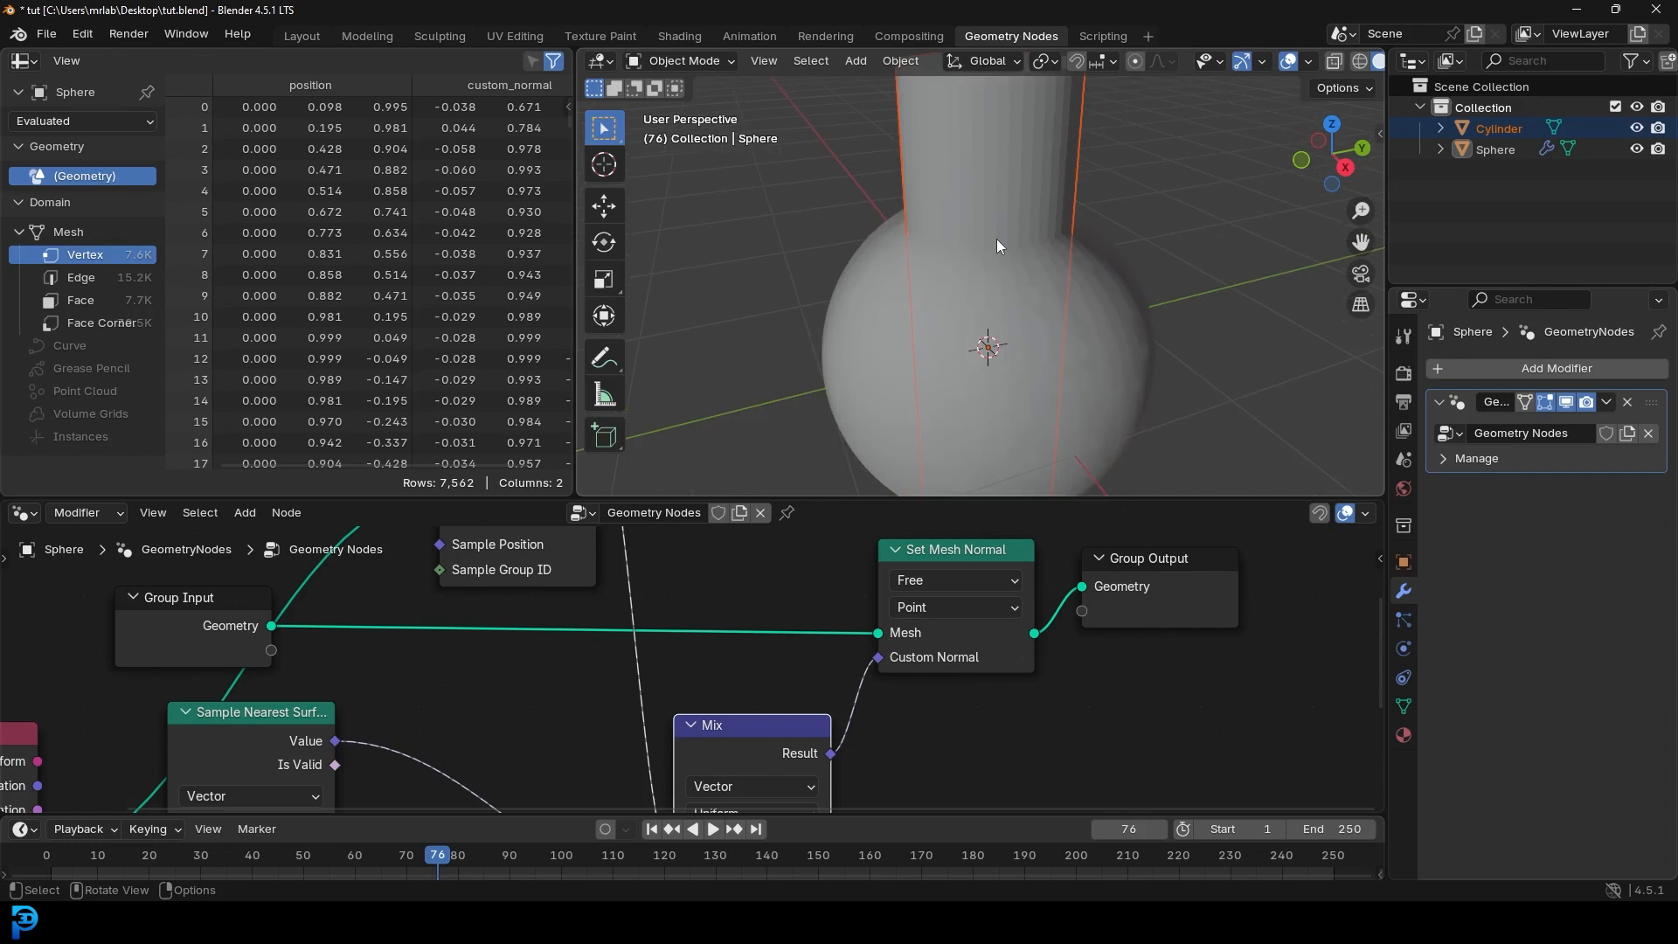
pyautogui.scroll(-3, 1019, 241)
pyautogui.moveTo(1216, 742); pyautogui.dragTo(1103, 554)
# Step: Enlarge the node editor and insert a Map Range node into the link between Geometry Proximity's Distance and the Mix Factor
pyautogui.moveTo(884, 502); pyautogui.dragTo(920, 245)
pyautogui.moveTo(712, 380); pyautogui.dragTo(805, 551, button='middle')
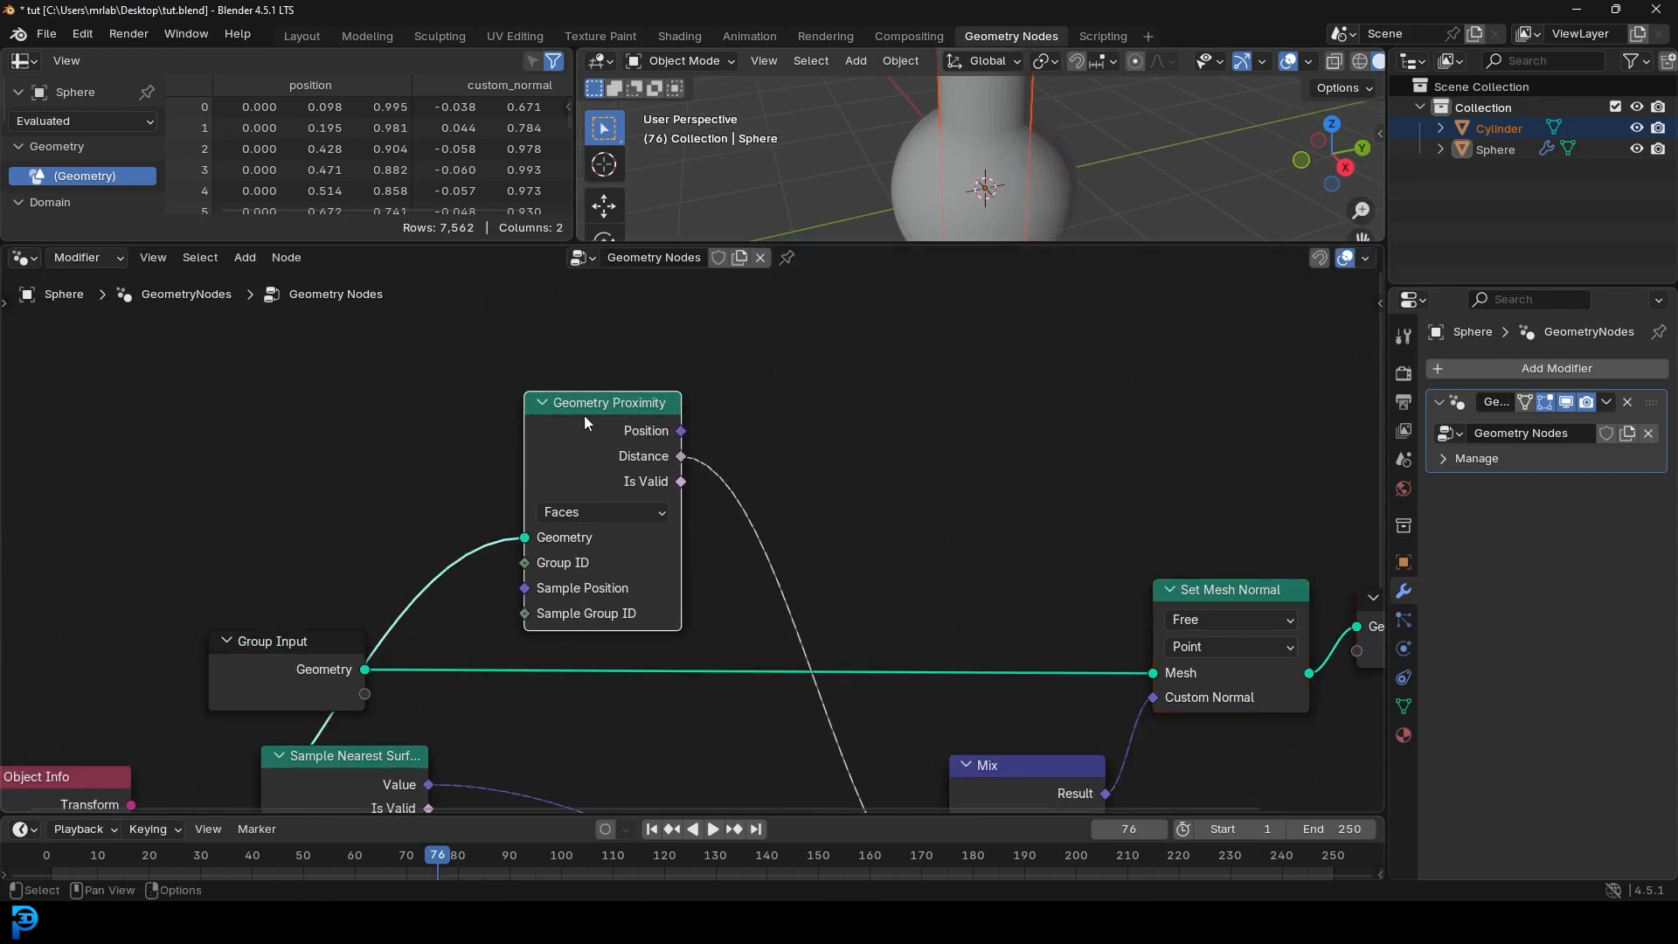
pyautogui.scroll(1, 560, 430)
pyautogui.scroll(1, 825, 522)
pyautogui.hotkey('shift', 'a')
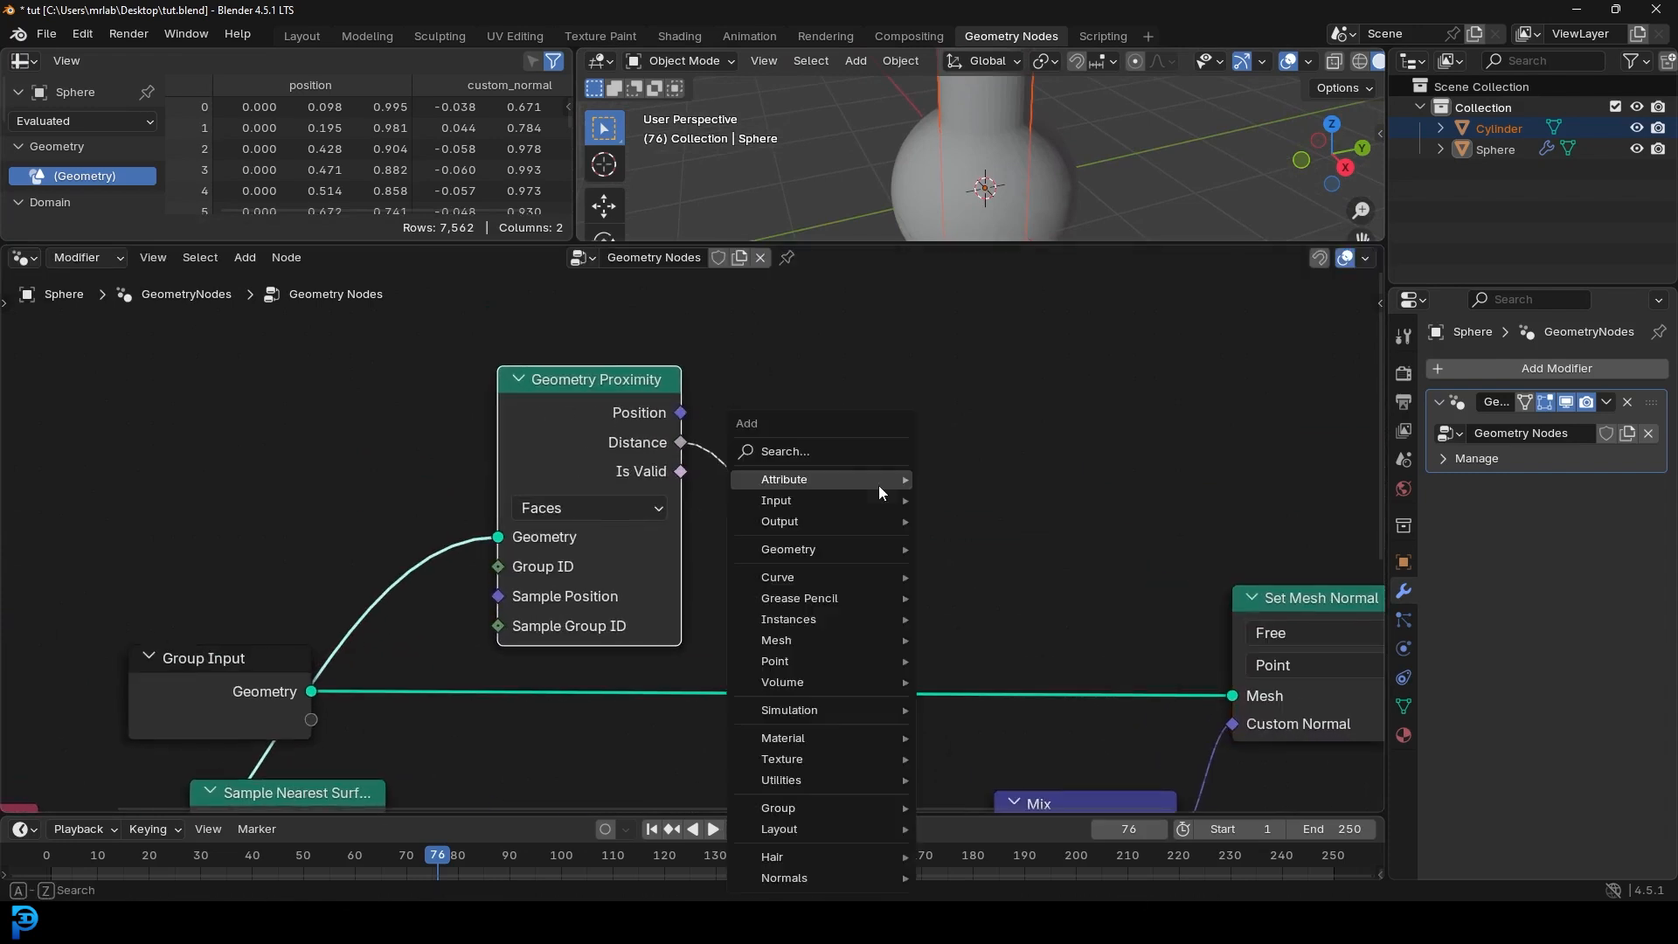
pyautogui.click(838, 453)
pyautogui.write('map ra')
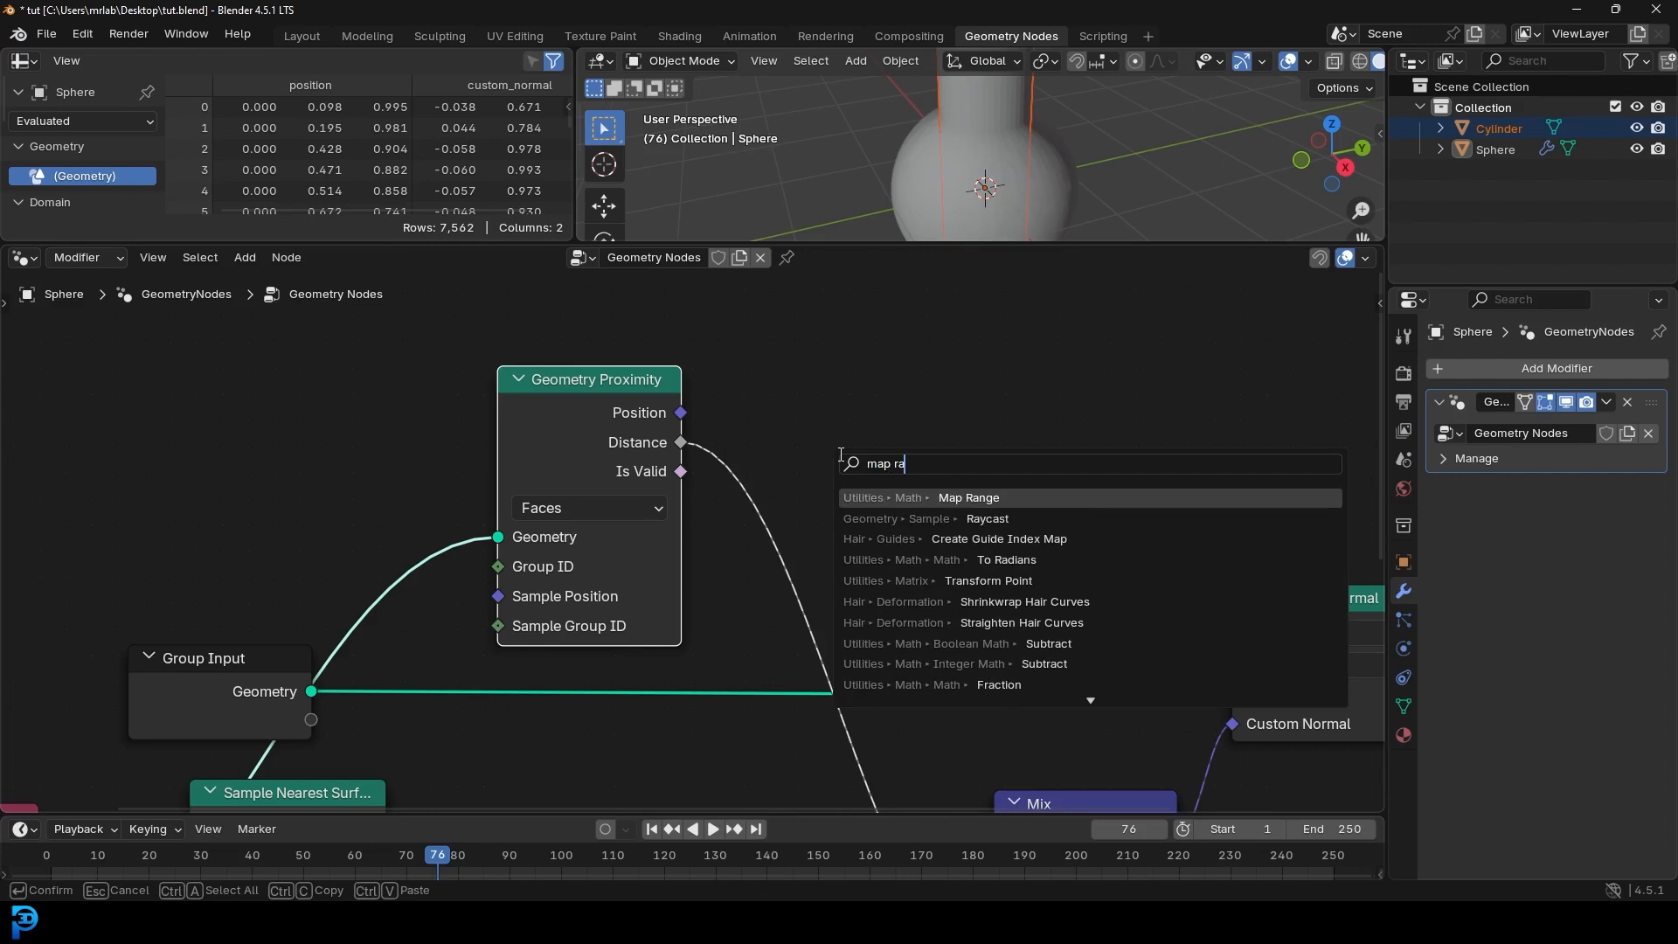
pyautogui.press('Return')
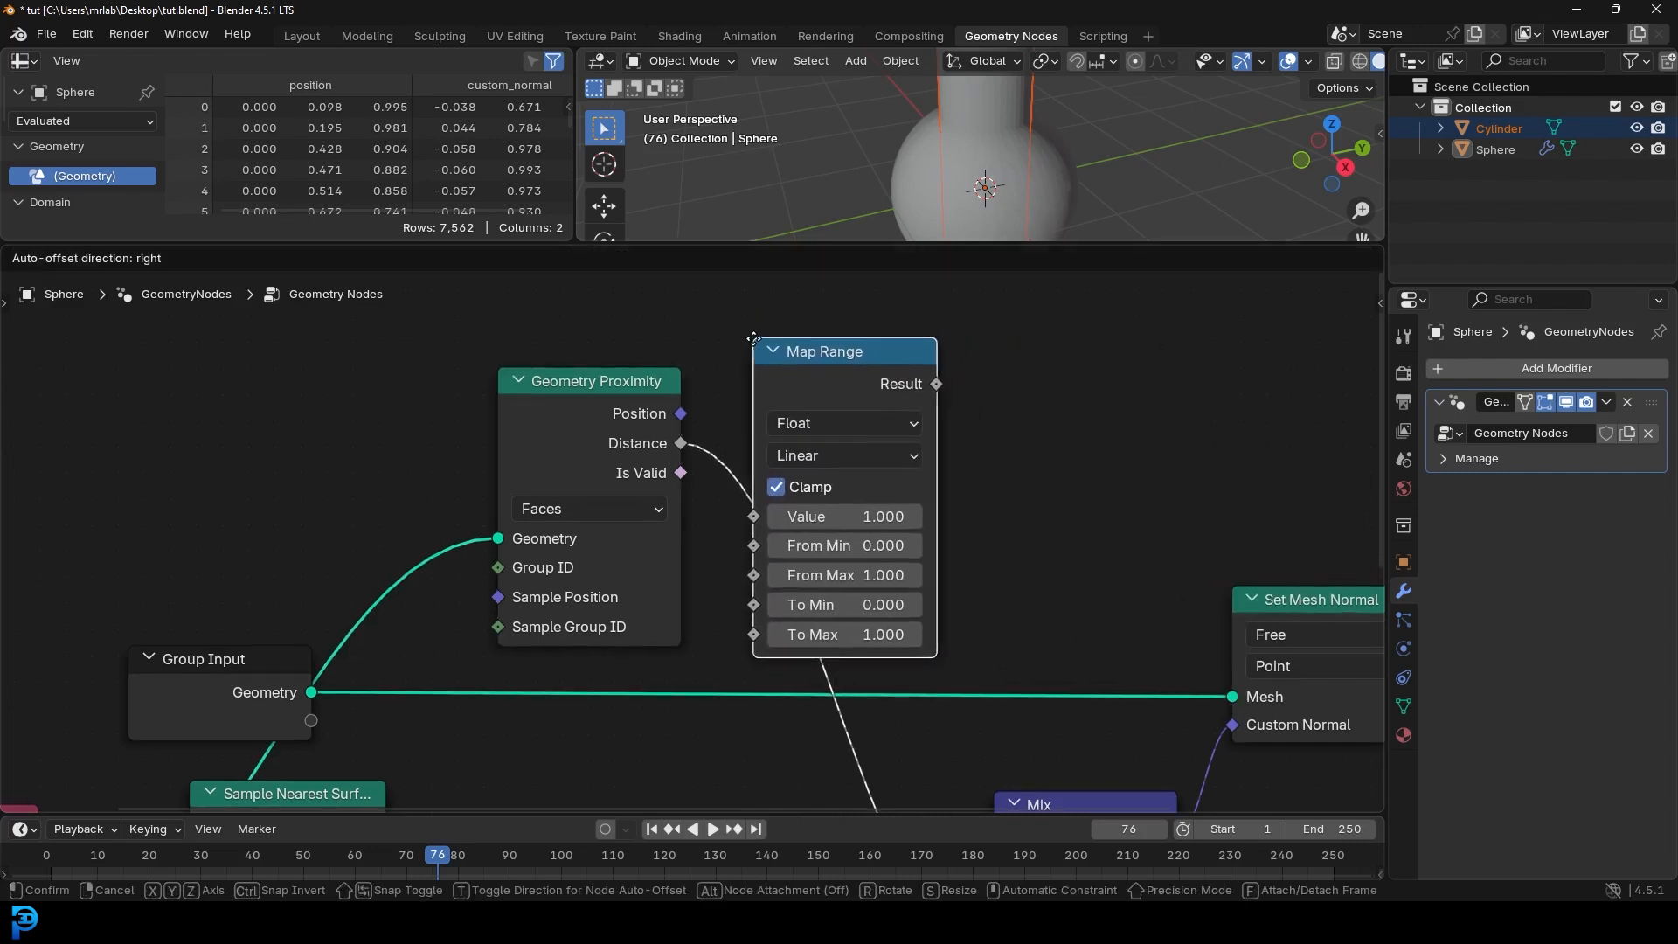
pyautogui.click(755, 360)
pyautogui.moveTo(861, 379); pyautogui.dragTo(874, 468)
# Step: Set the Map Range node's From Max to 0.040, giving the 3D viewport more height to judge the blend
pyautogui.scroll(2, 984, 621)
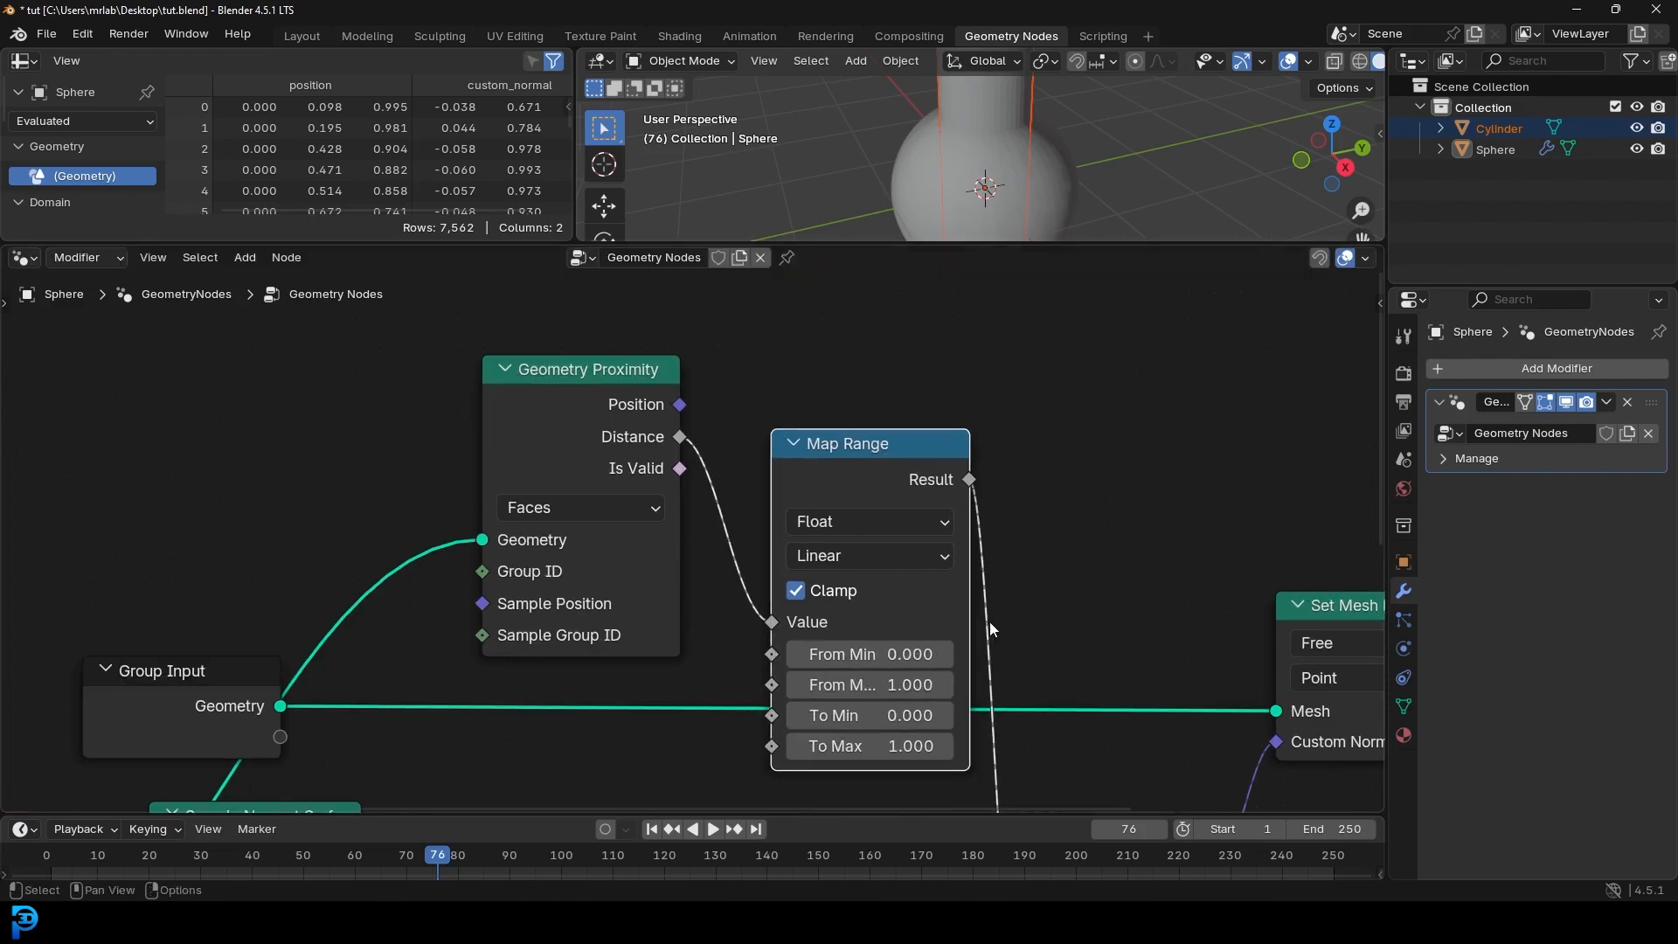
pyautogui.moveTo(931, 697); pyautogui.dragTo(780, 696)
pyautogui.moveTo(1038, 254); pyautogui.dragTo(1023, 390)
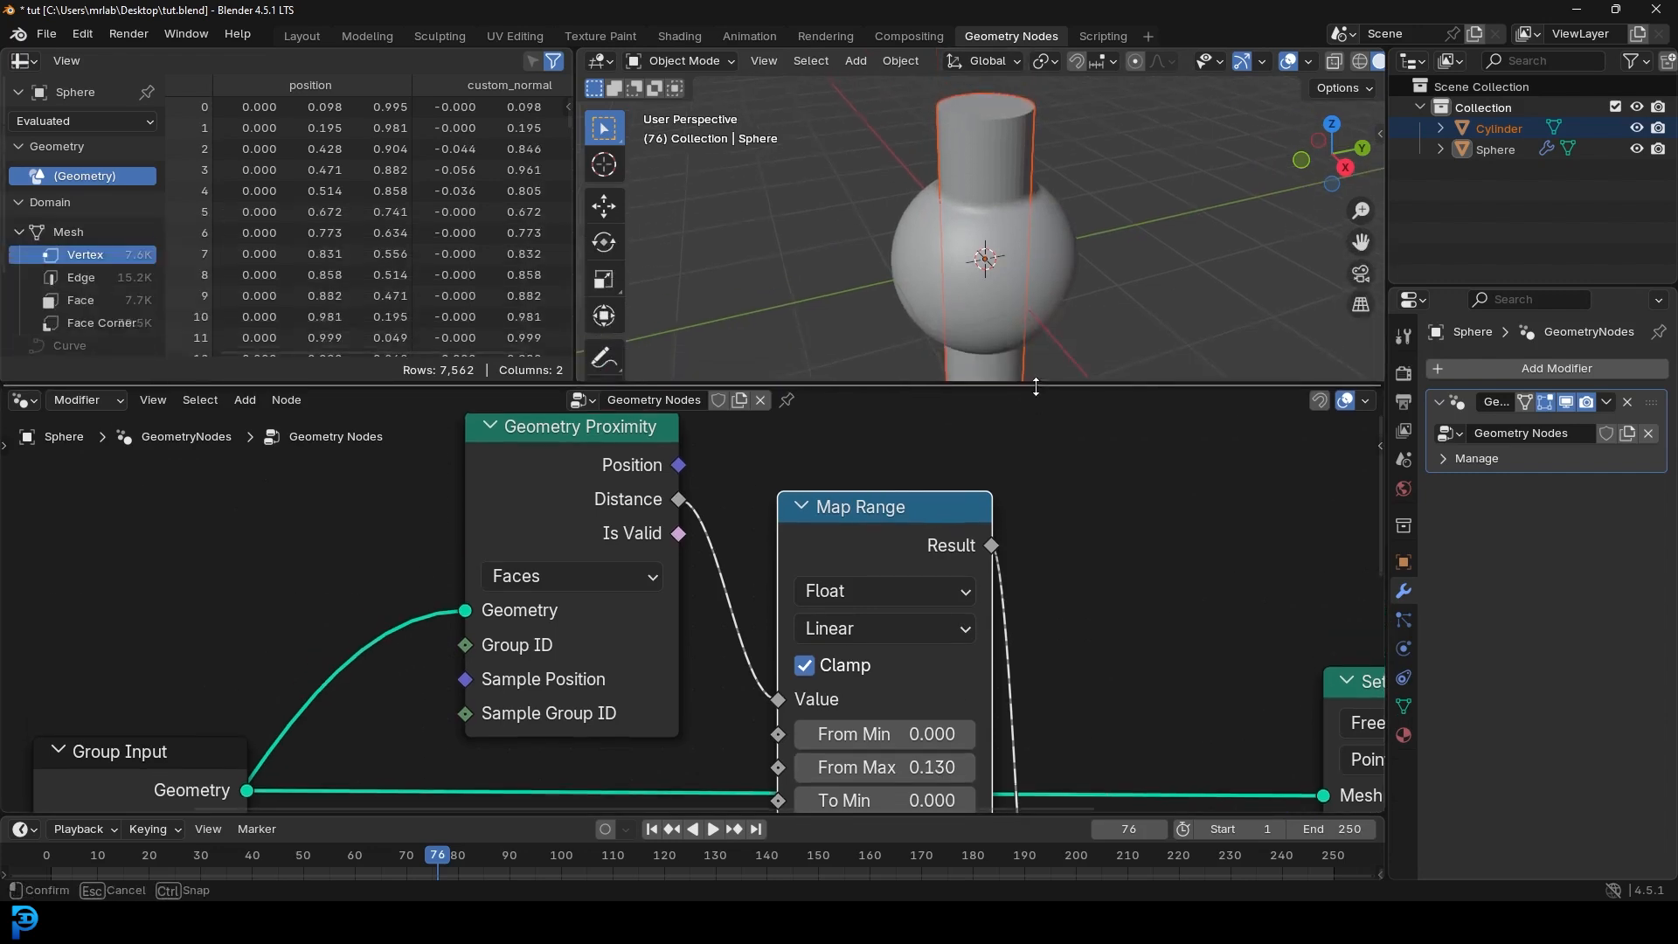
pyautogui.scroll(4, 998, 187)
pyautogui.moveTo(884, 548); pyautogui.dragTo(889, 531)
pyautogui.moveTo(906, 757)
pyautogui.mouseDown()
pyautogui.moveTo(867, 756)
pyautogui.moveTo(945, 756)
pyautogui.moveTo(897, 757)
pyautogui.mouseUp()
pyautogui.scroll(-4, 1020, 217)
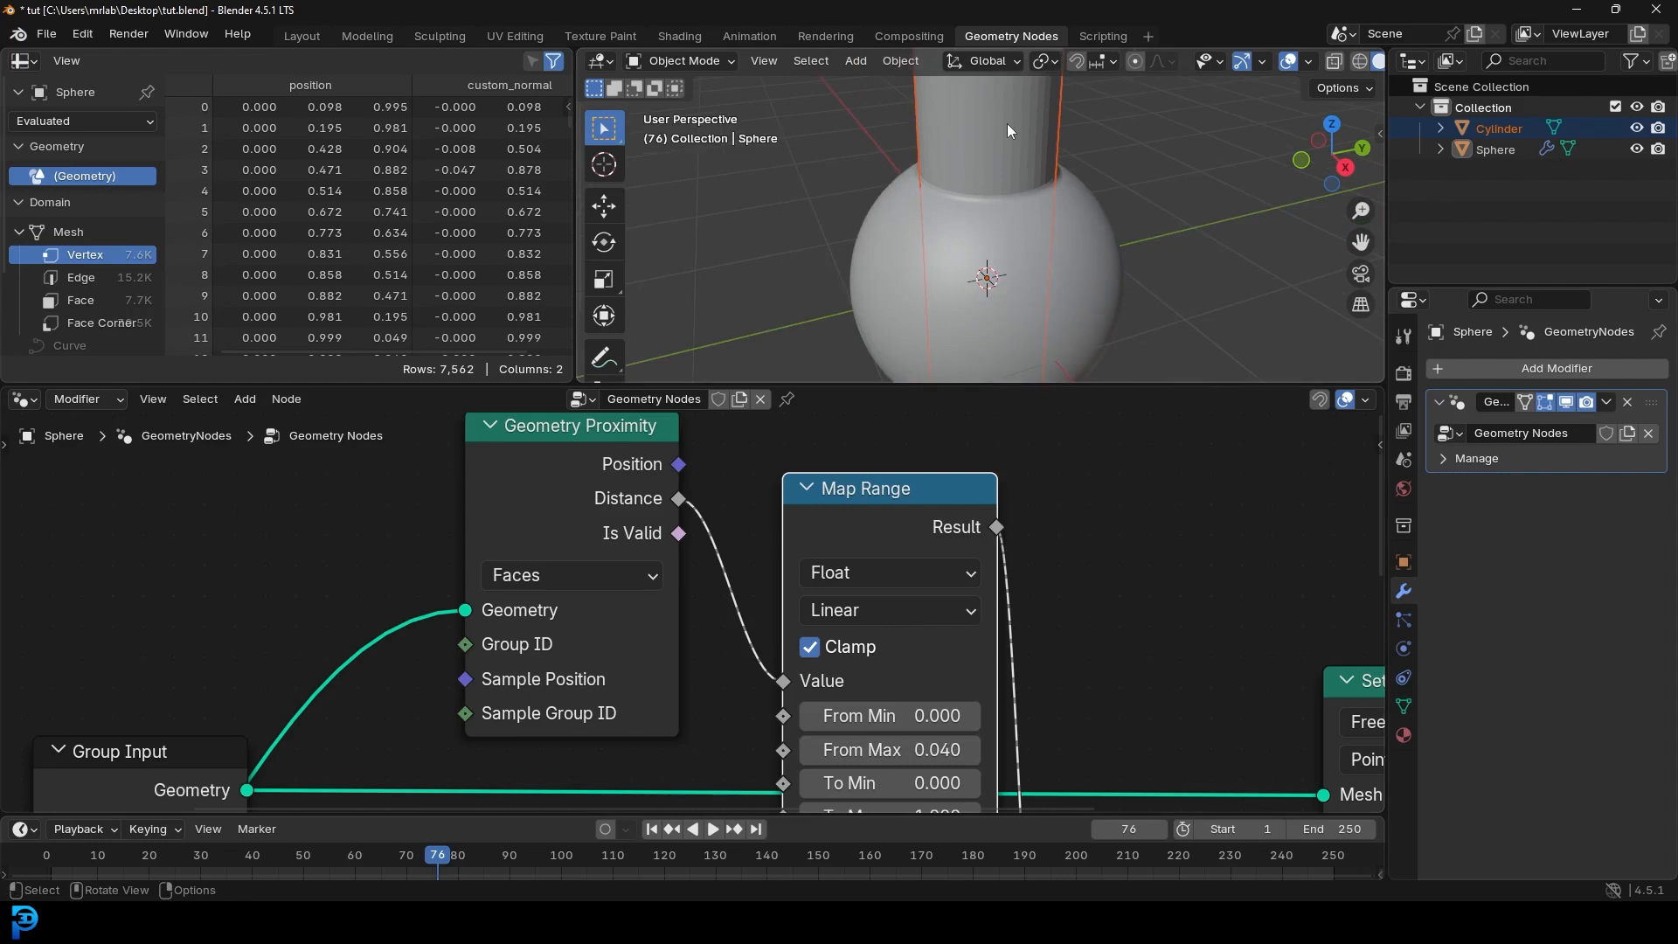
# Step: Apply Shade Auto Smooth to the cylinder and reselect the sphere
pyautogui.click(1008, 120)
pyautogui.rightClick(1005, 114)
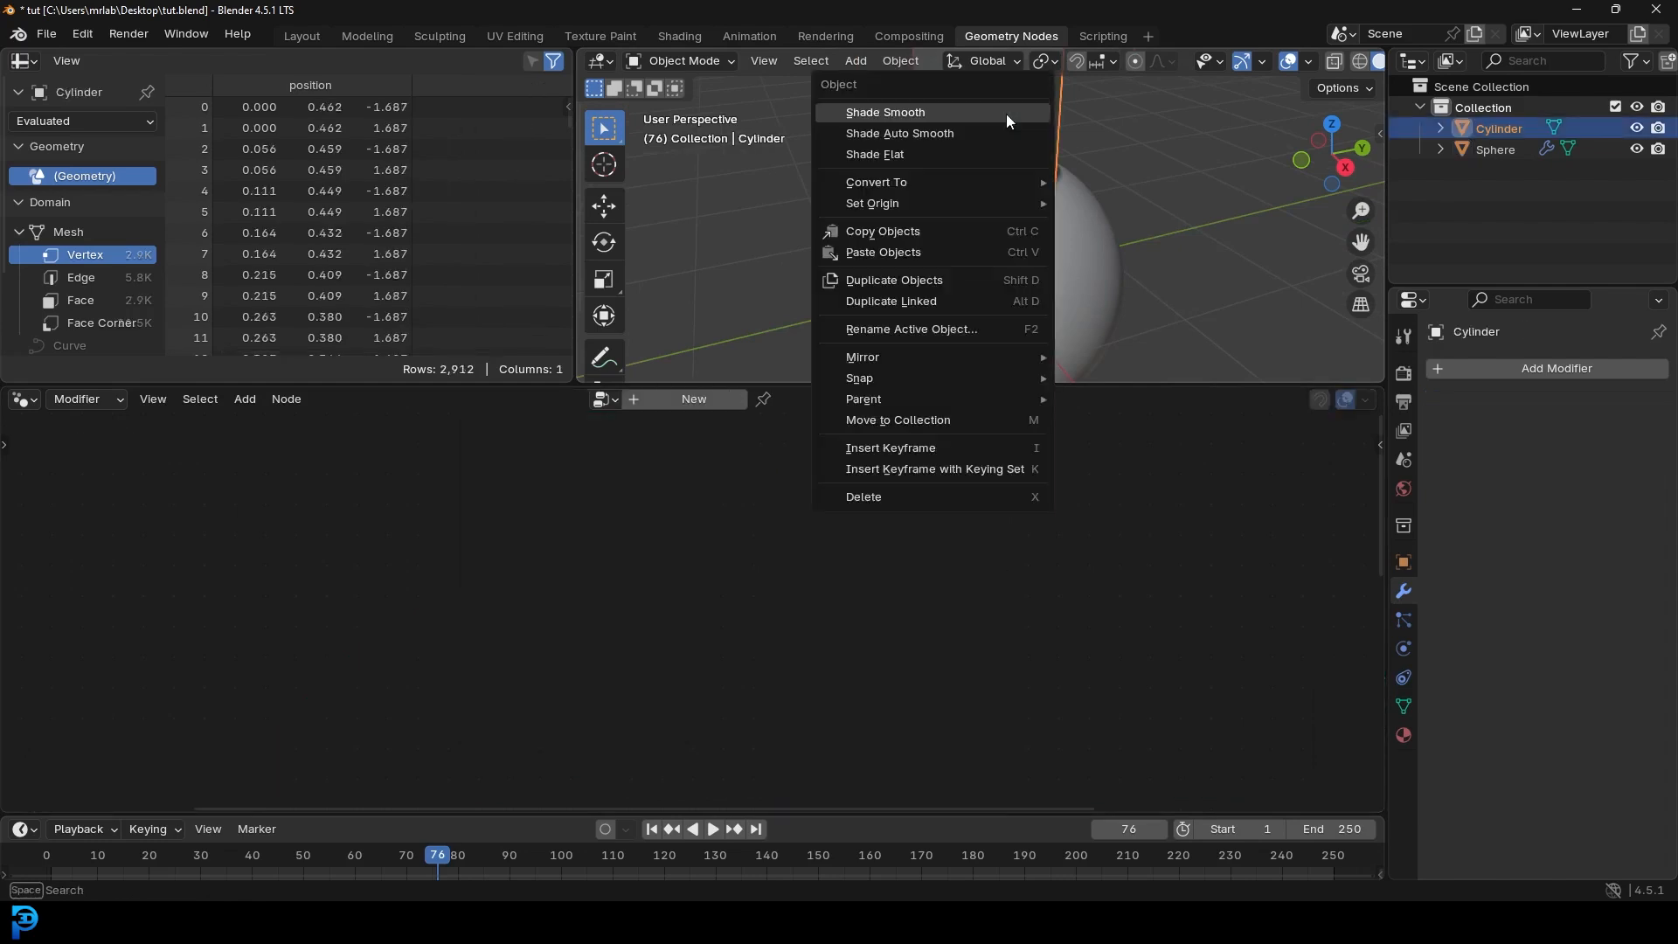
pyautogui.click(906, 134)
pyautogui.click(1078, 216)
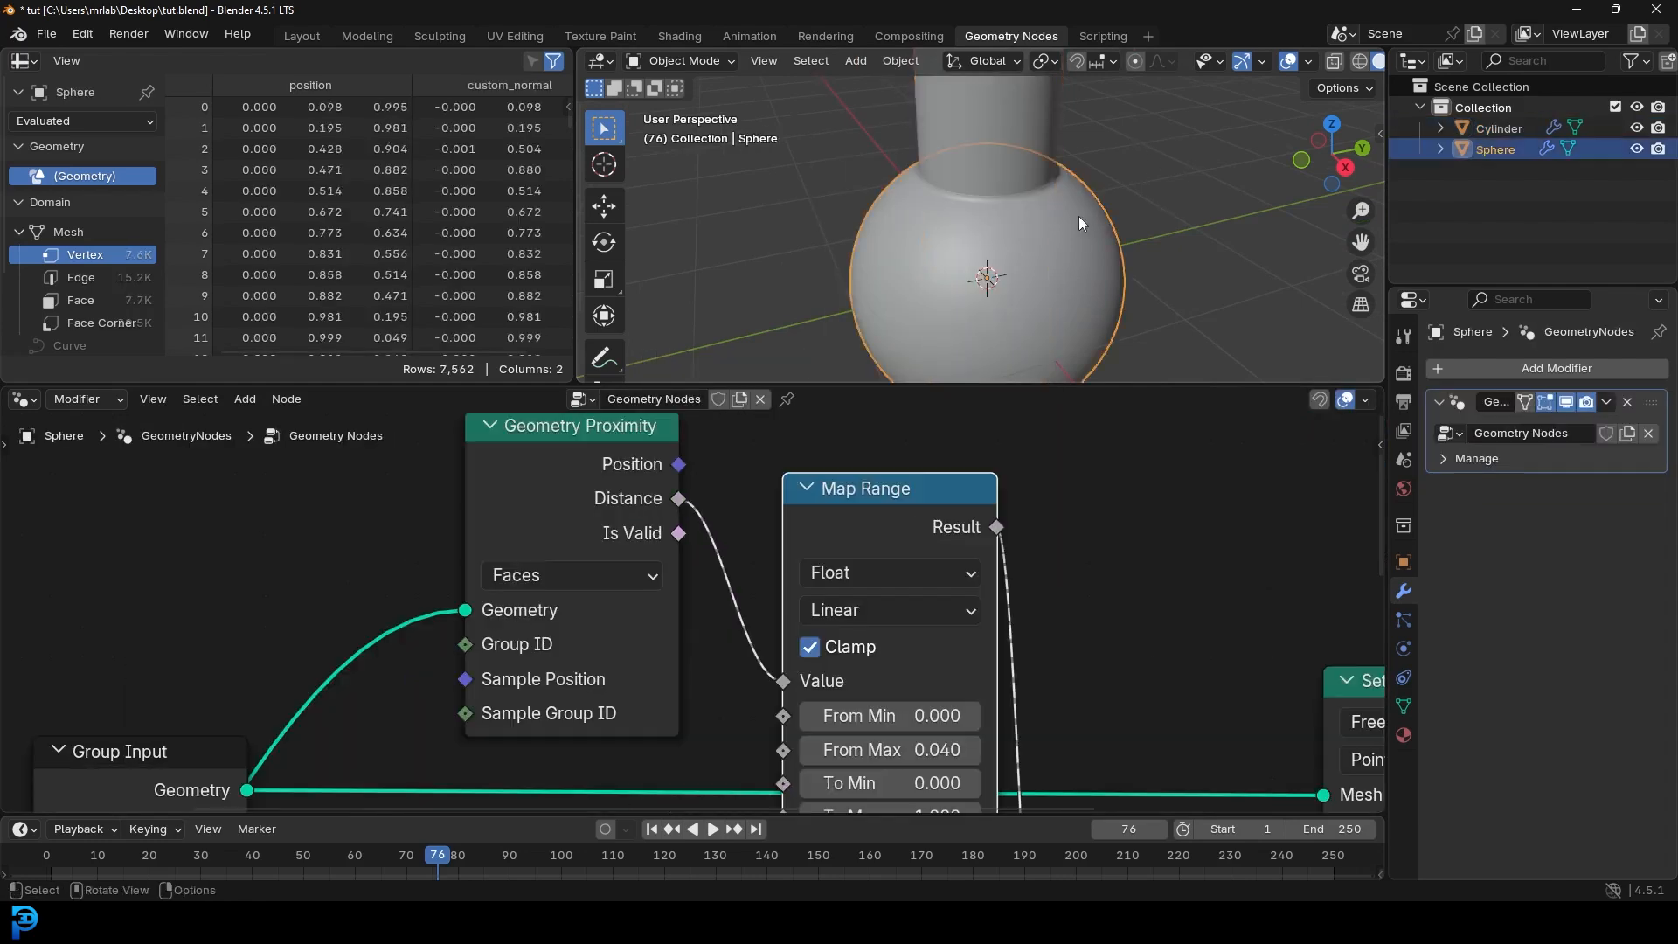
# Step: Examine the seam between the sphere and cylinder up close and check the viewport shading options
pyautogui.scroll(2, 1087, 207)
pyautogui.scroll(2, 1047, 170)
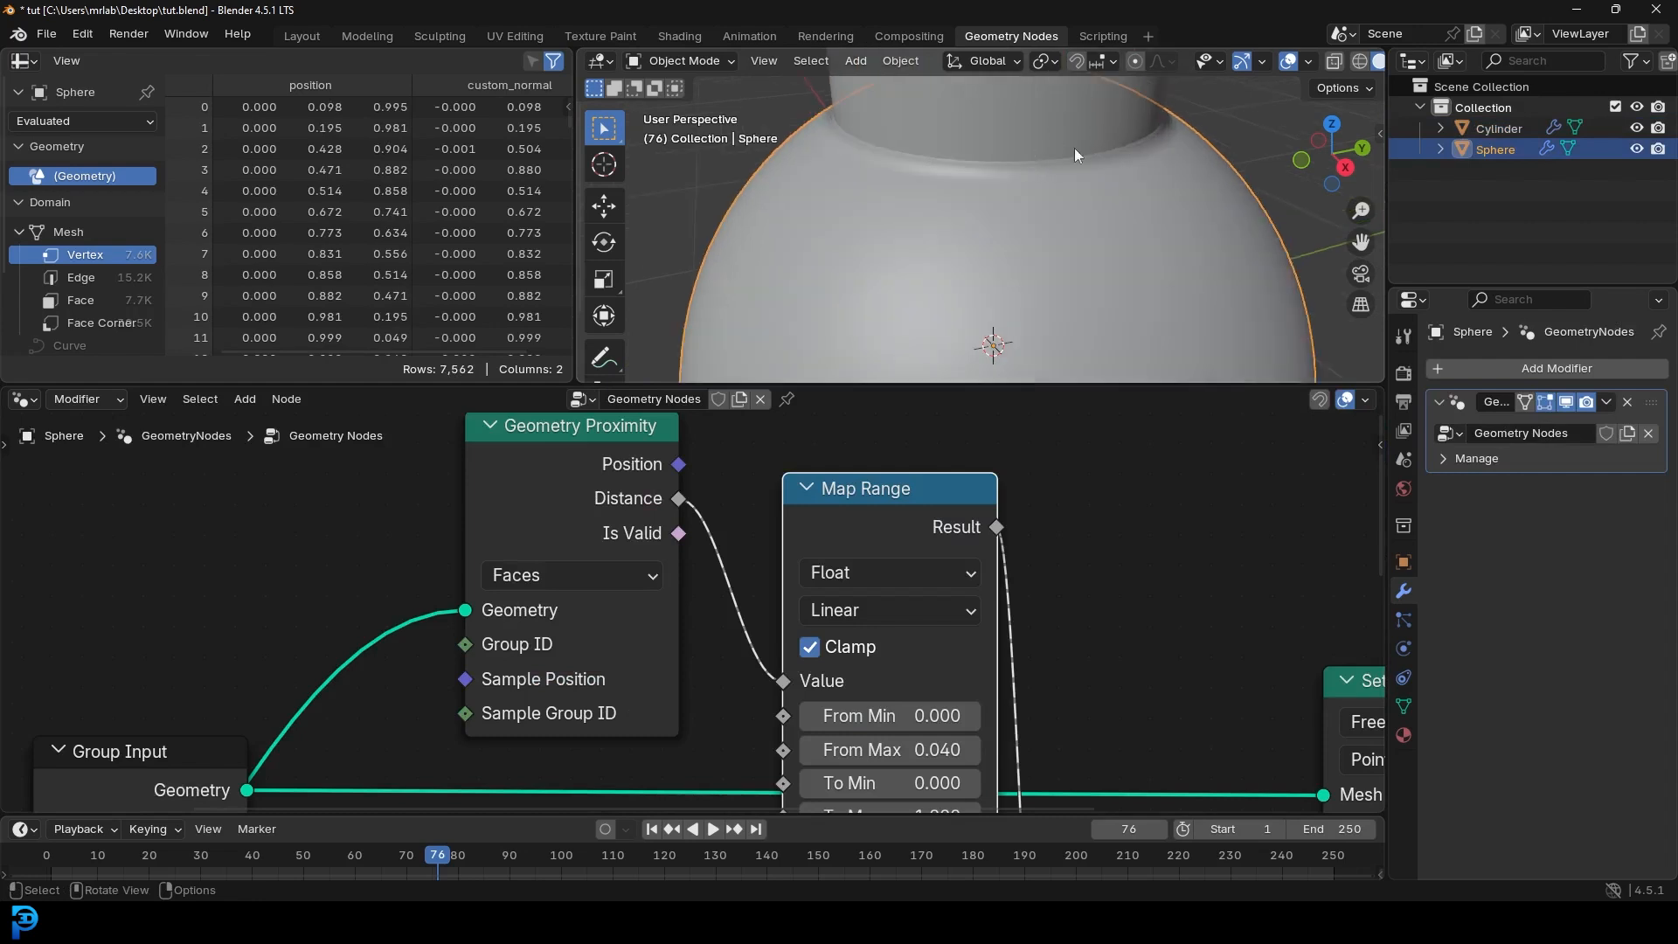
pyautogui.scroll(-4, 996, 171)
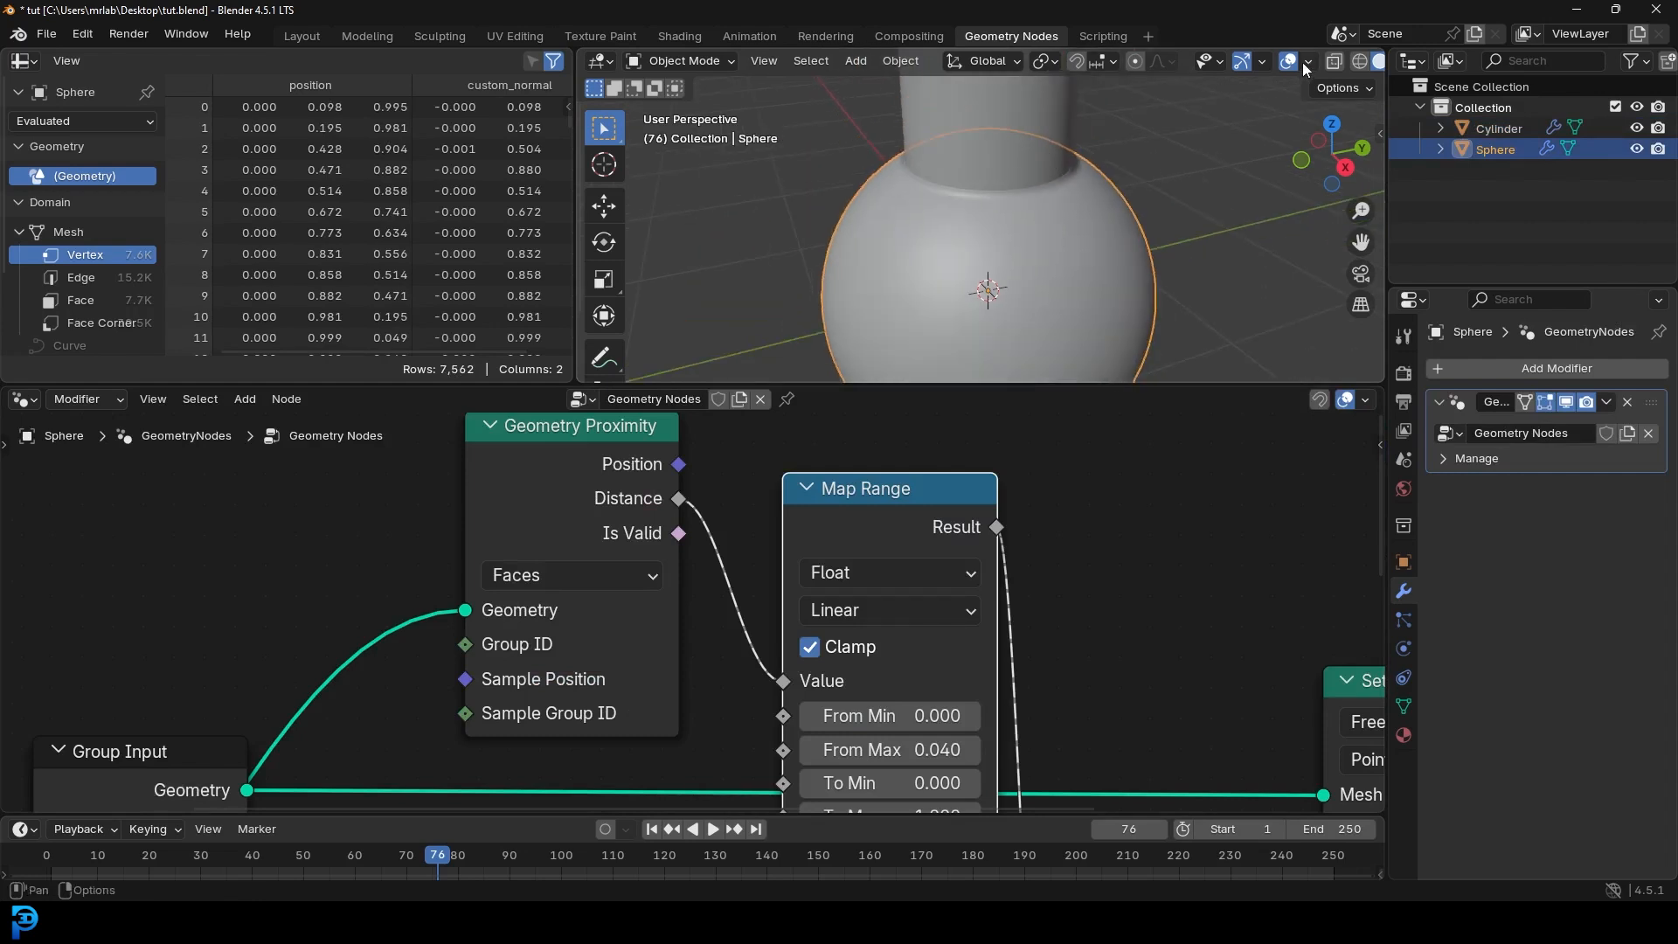
pyautogui.scroll(-2, 1304, 63)
pyautogui.click(1369, 61)
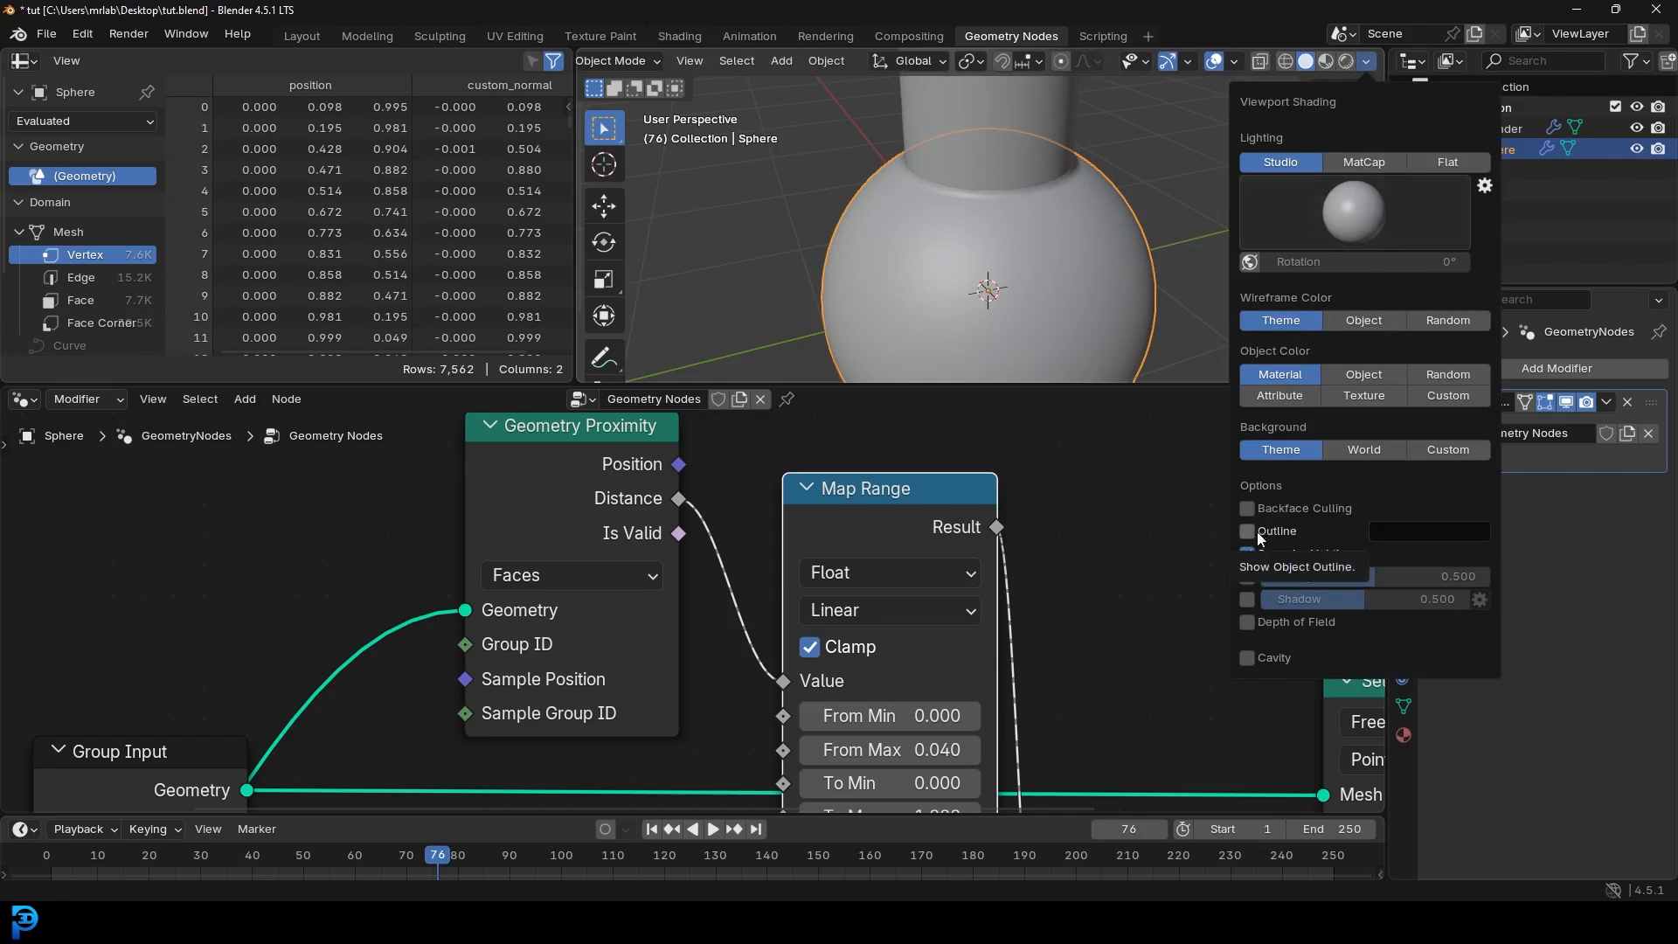
pyautogui.click(1050, 161)
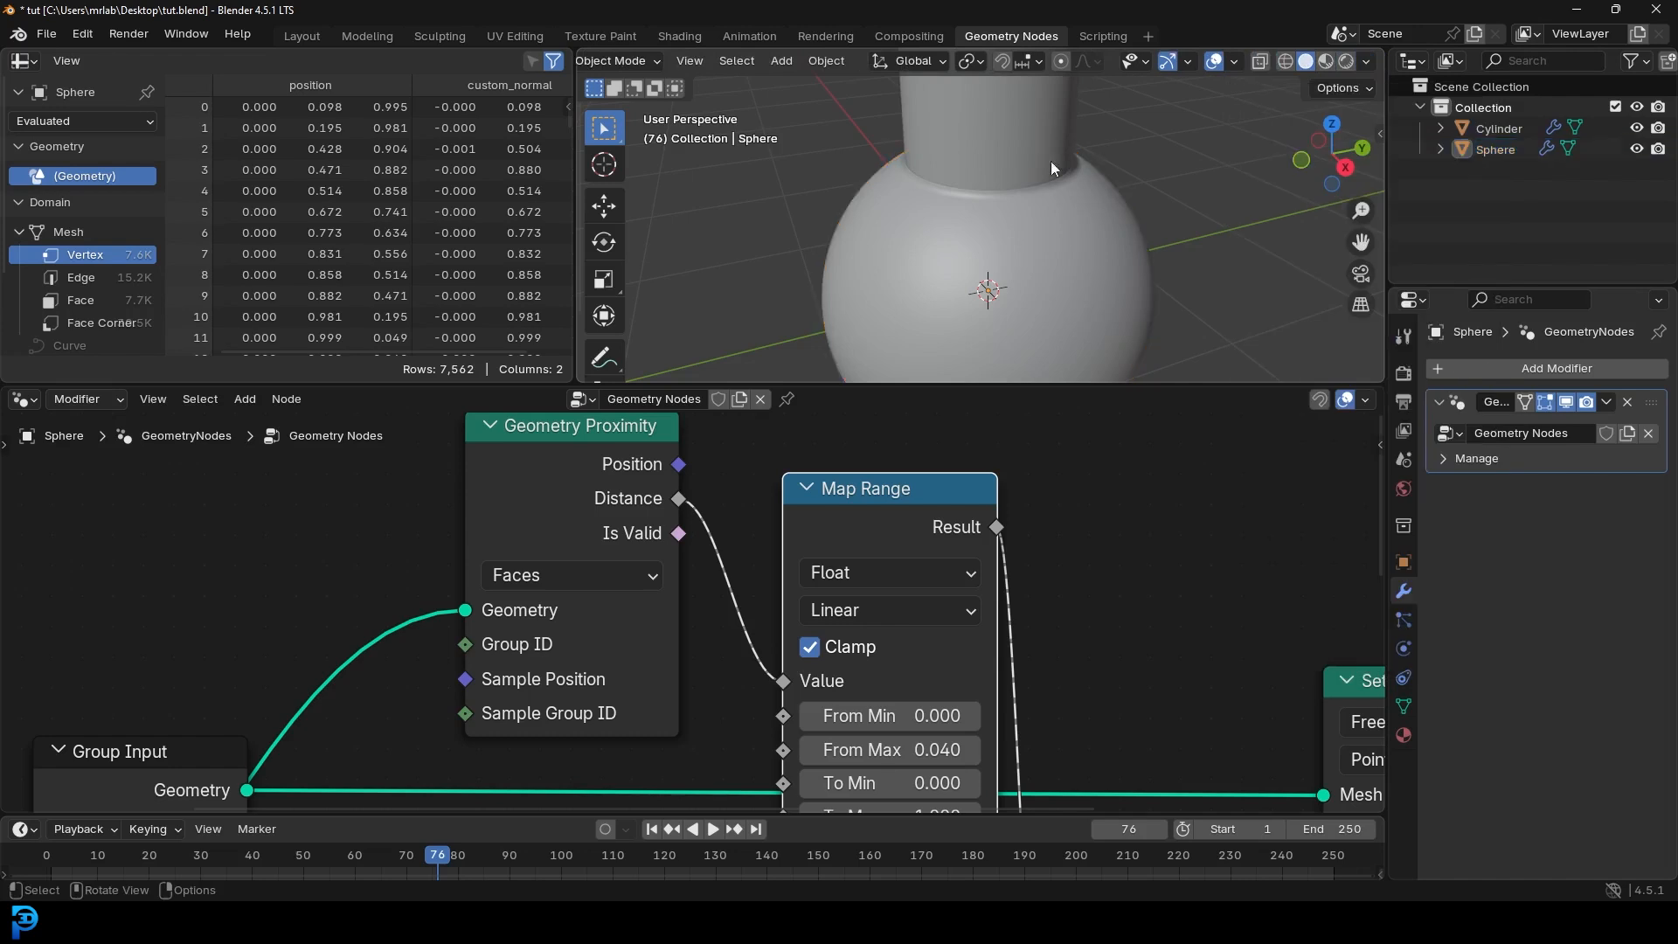
pyautogui.click(1104, 194)
# Step: Set the Map Range node's From Min to 0.040 and From Max to 0.150
pyautogui.scroll(2, 948, 681)
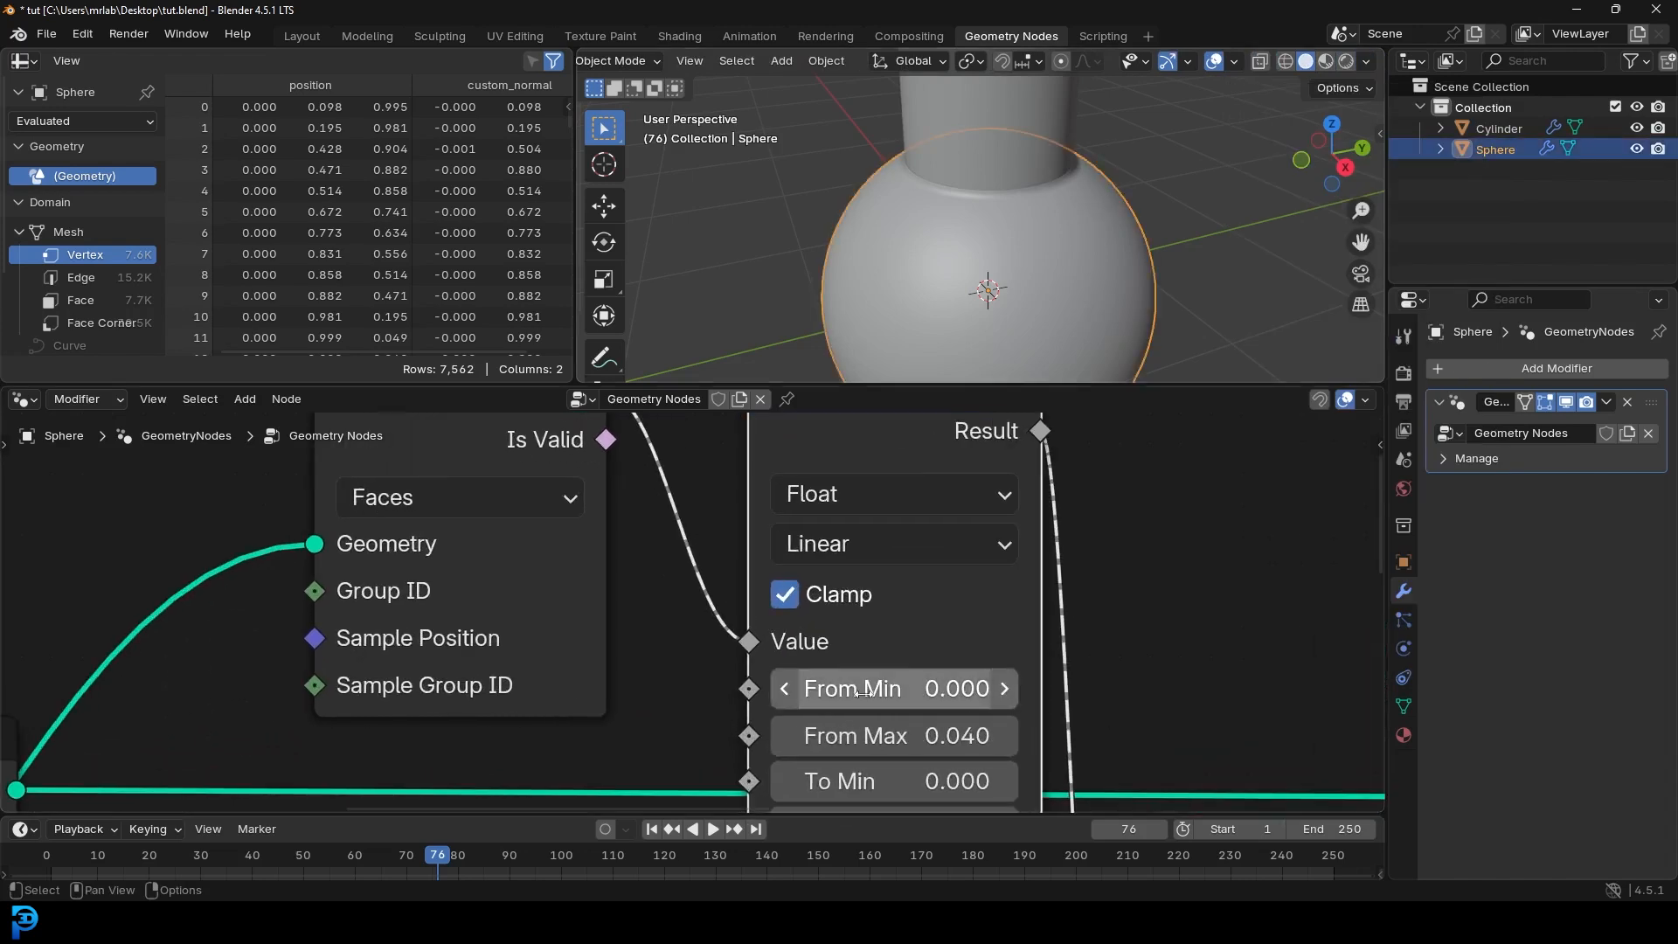
pyautogui.moveTo(881, 690)
pyautogui.mouseDown()
pyautogui.moveTo(944, 690)
pyautogui.moveTo(900, 691)
pyautogui.moveTo(937, 736)
pyautogui.moveTo(1004, 736)
pyautogui.moveTo(968, 736)
pyautogui.mouseUp()
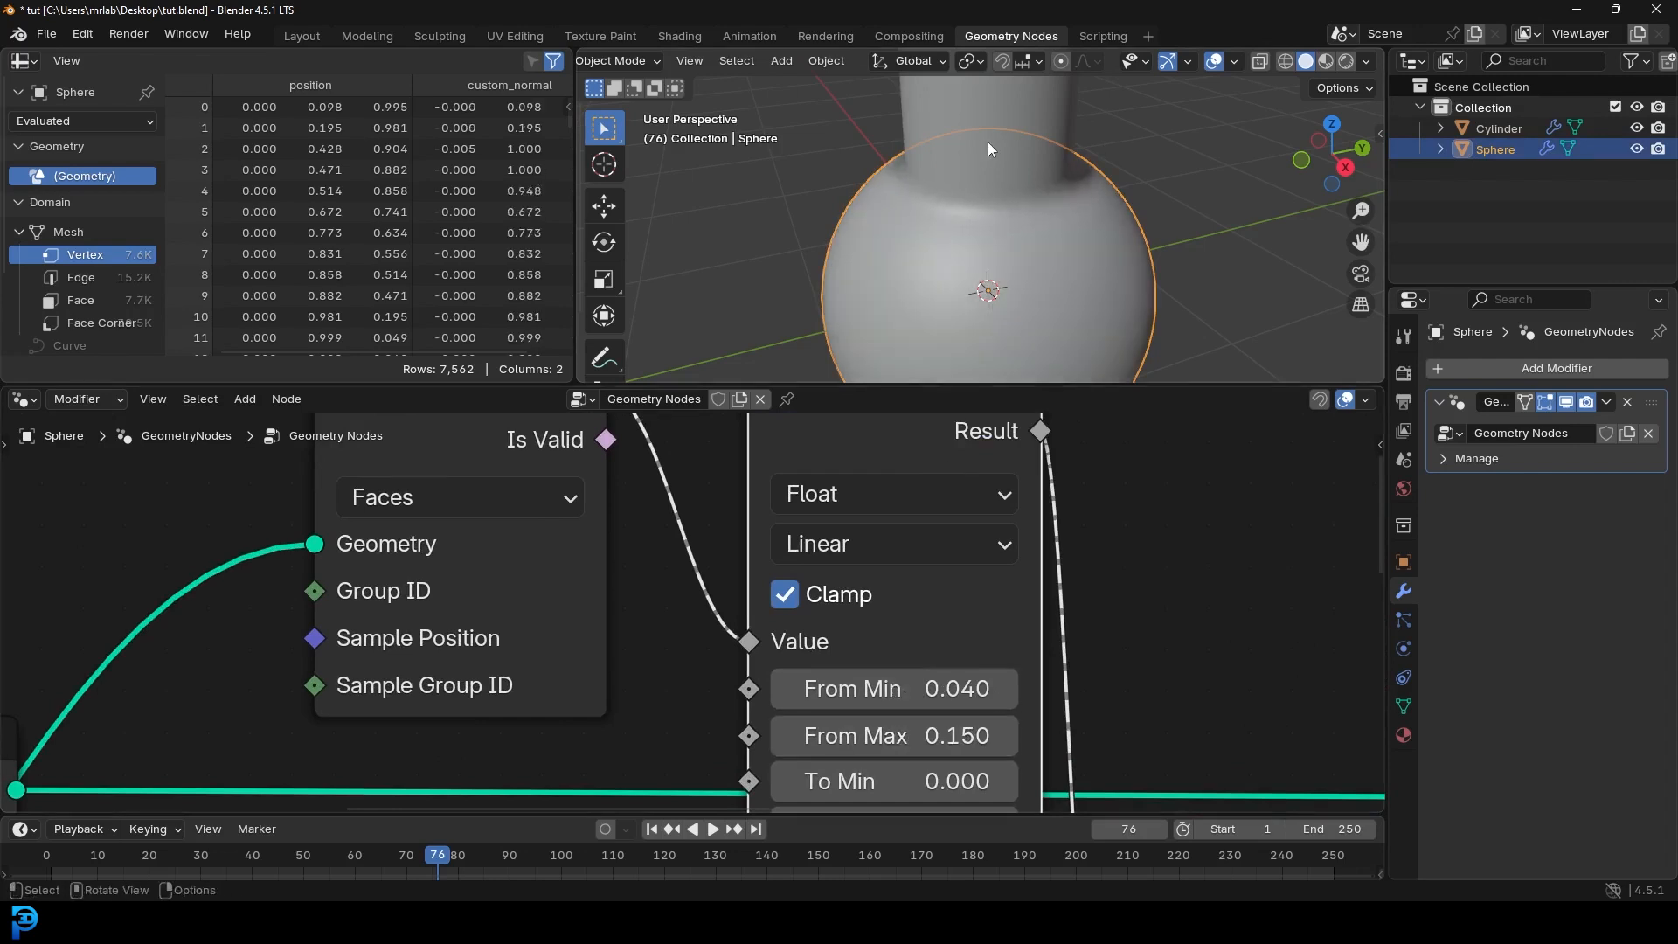
pyautogui.scroll(2, 987, 142)
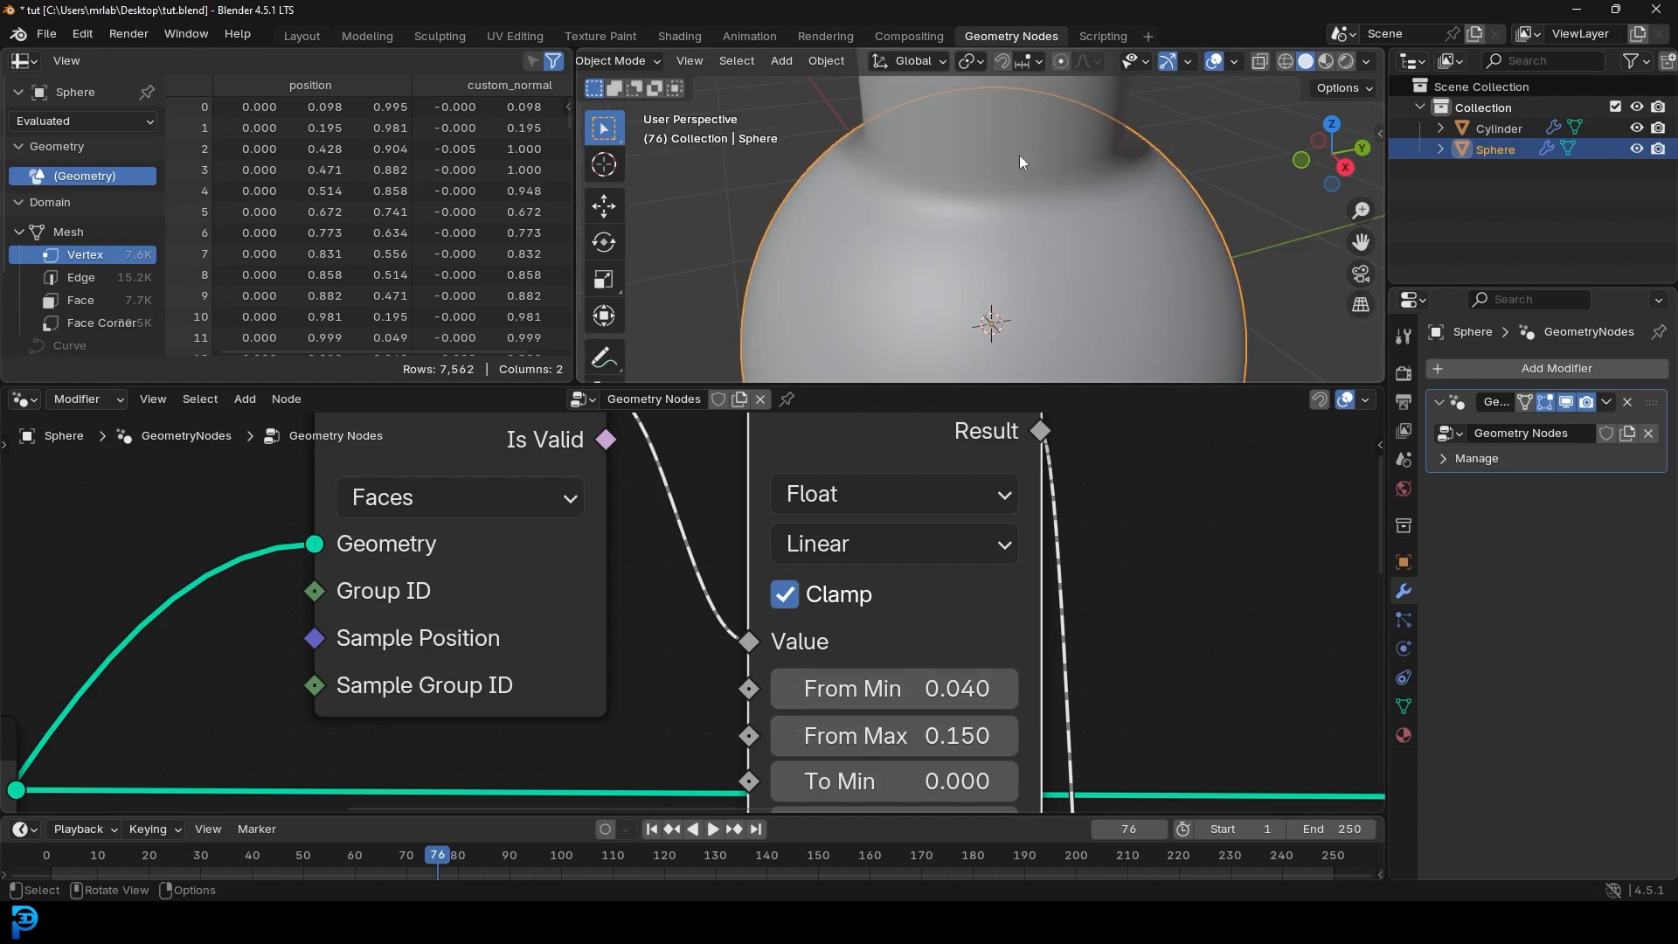
# Step: Enable the object Outline option in the viewport shading settings to inspect the seam between the sphere and cylinder
pyautogui.click(1368, 61)
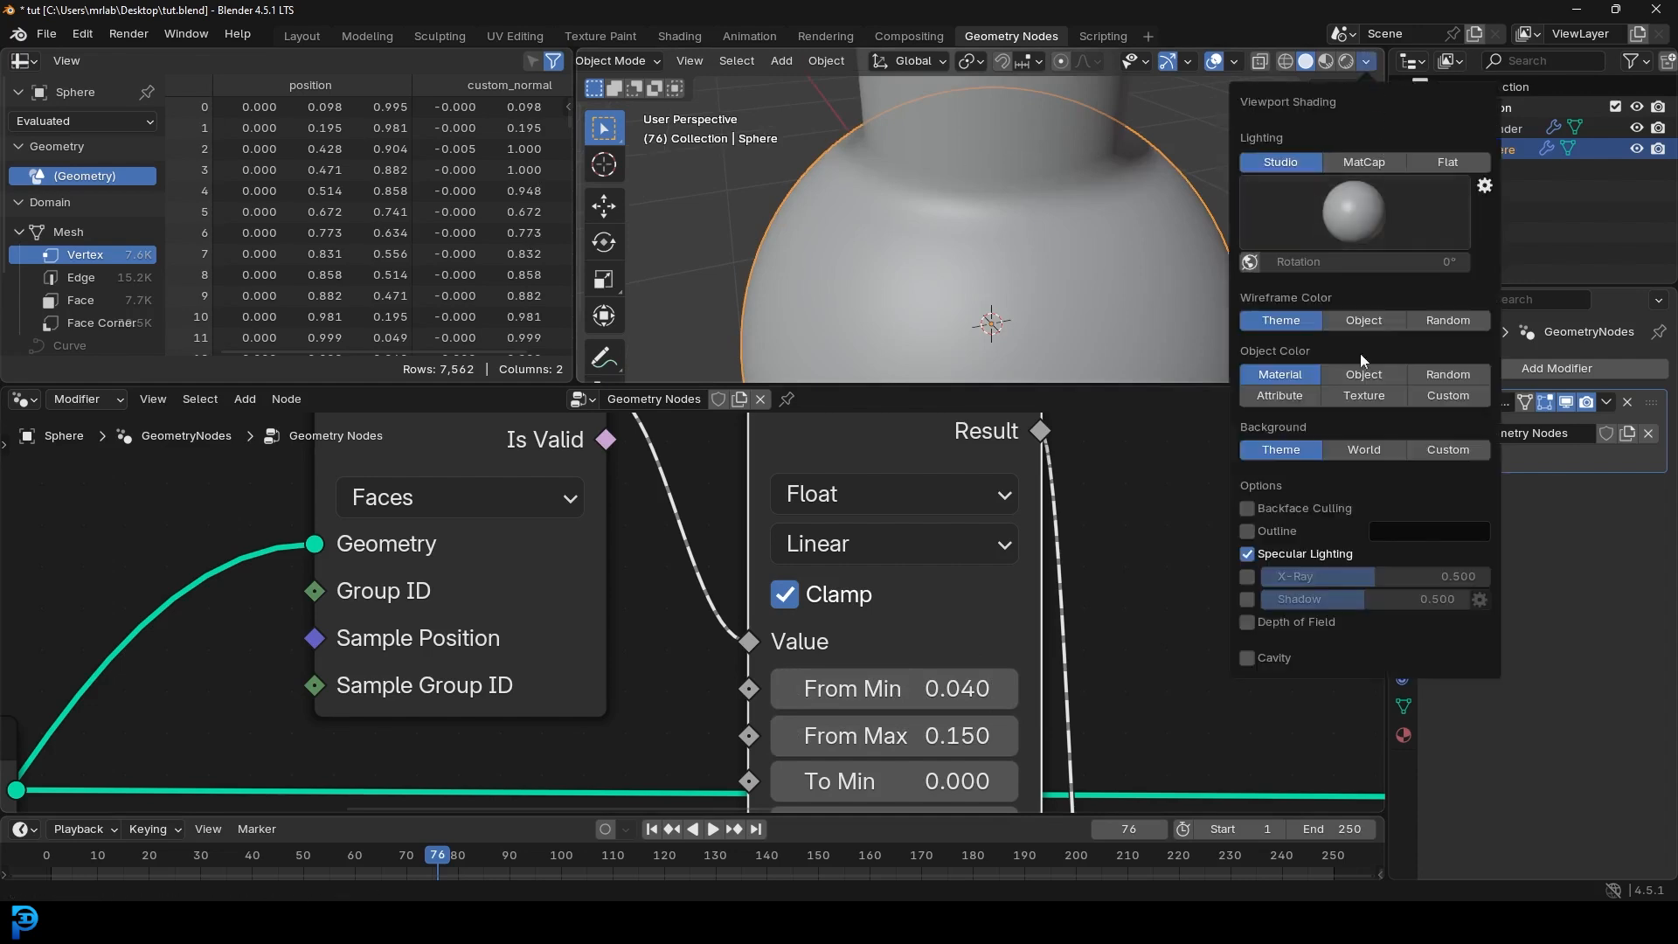
pyautogui.click(1251, 533)
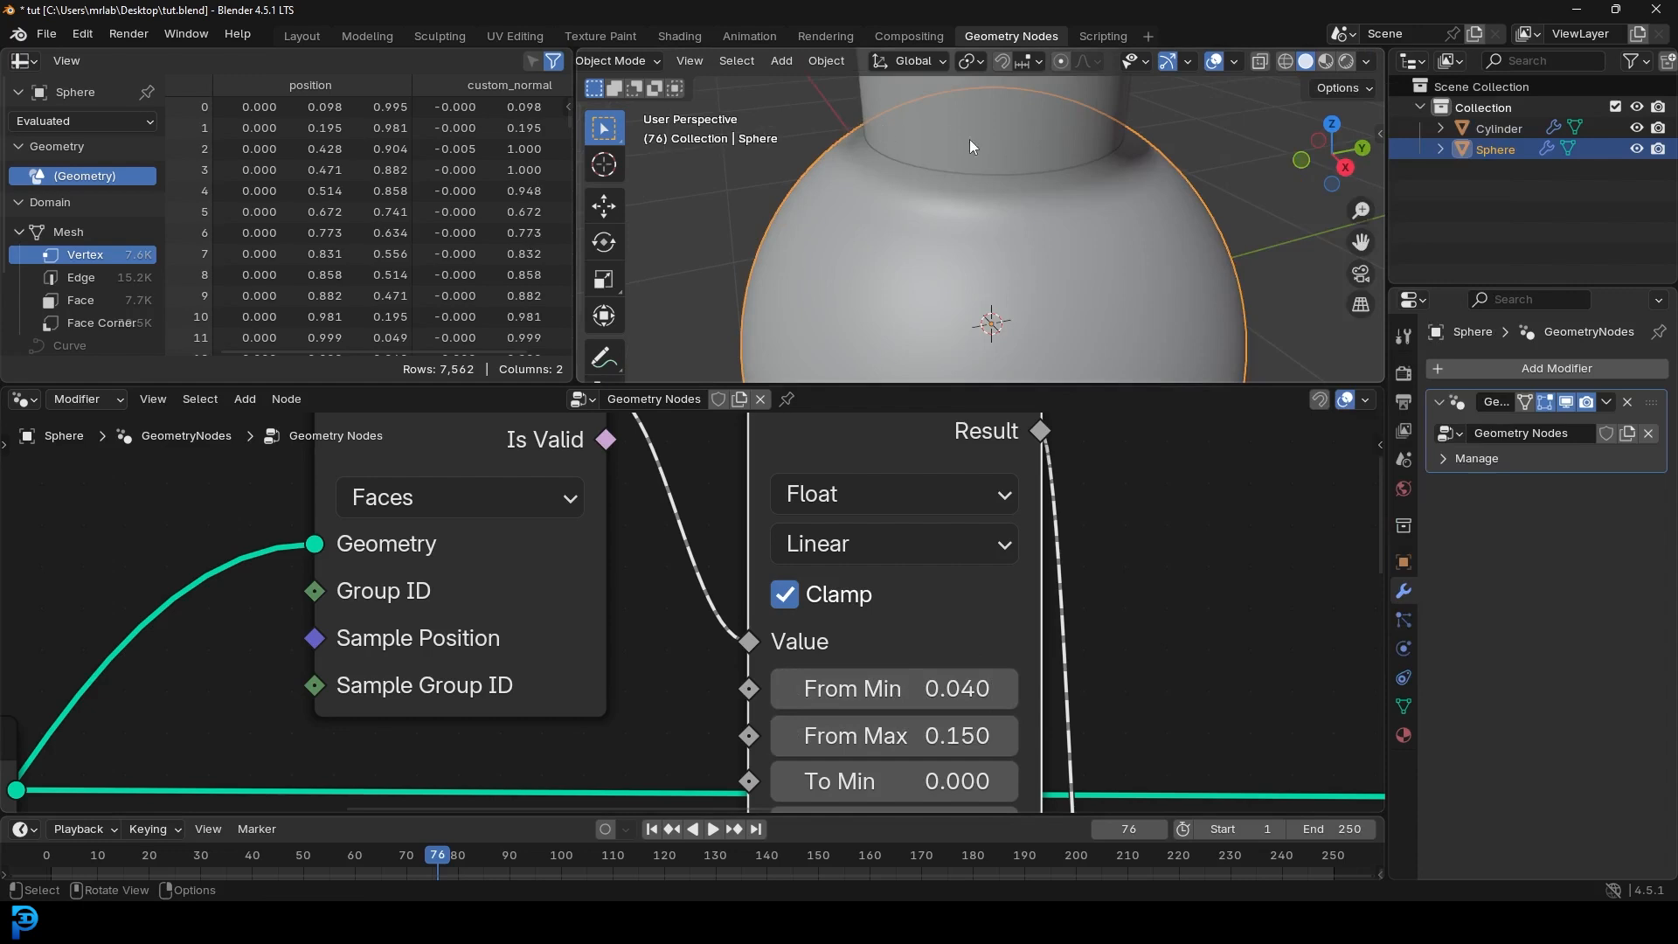
pyautogui.scroll(2, 1027, 167)
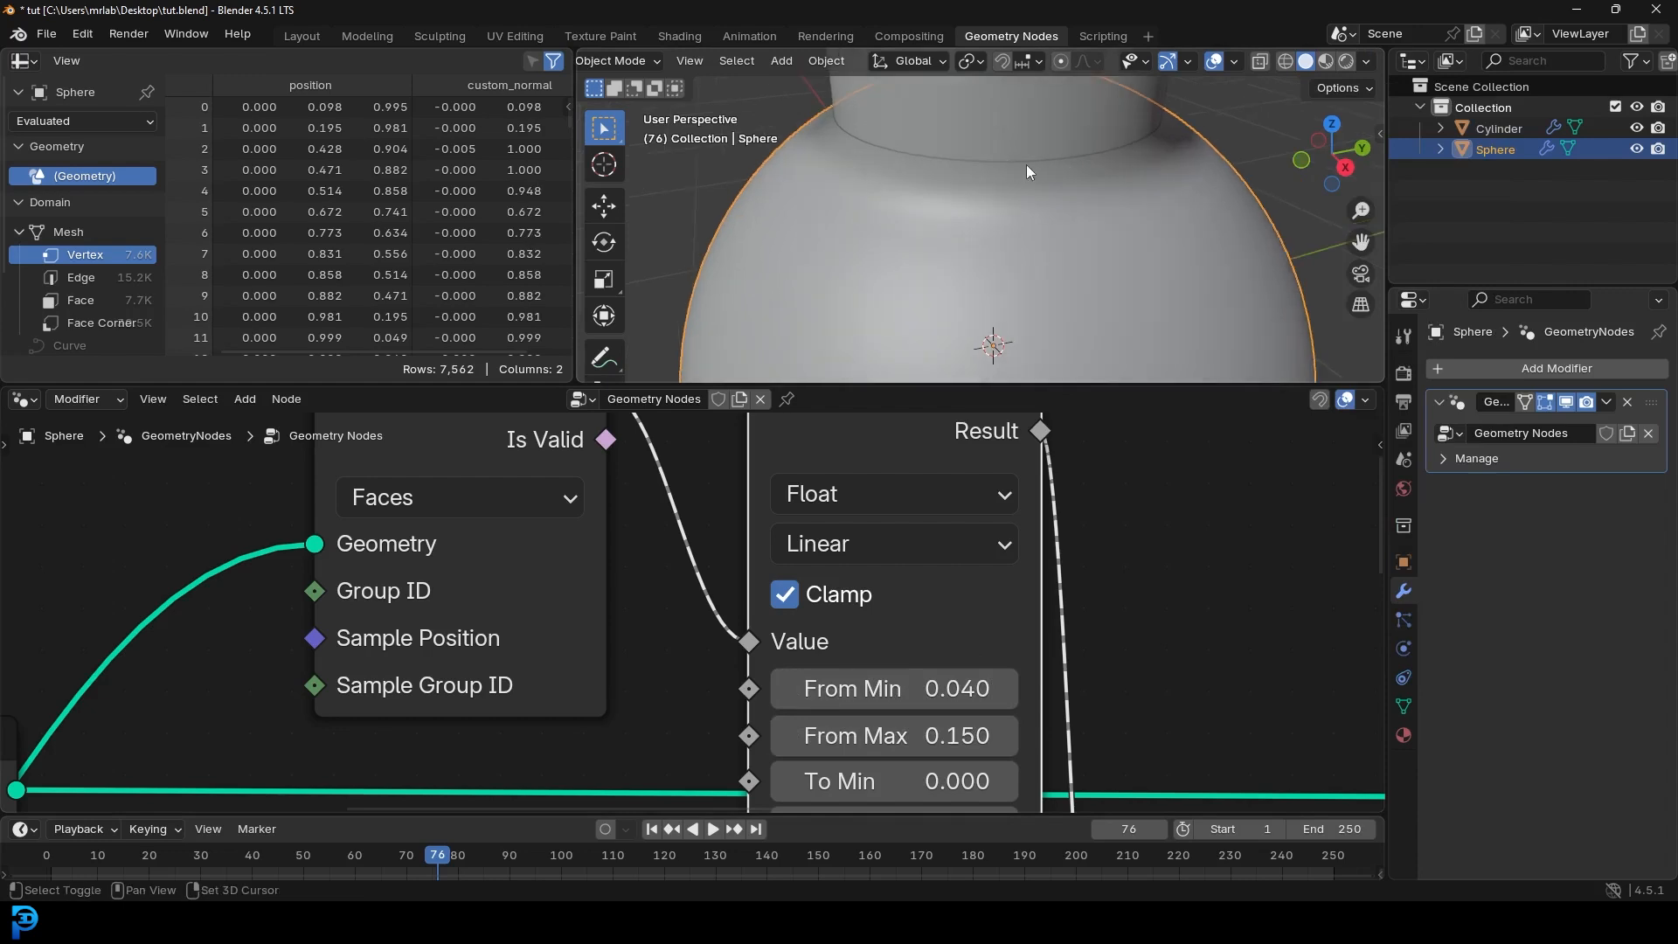
# Step: Disable the object Outline option in the viewport shading settings and inspect the blended seam with nothing selected
pyautogui.click(1367, 63)
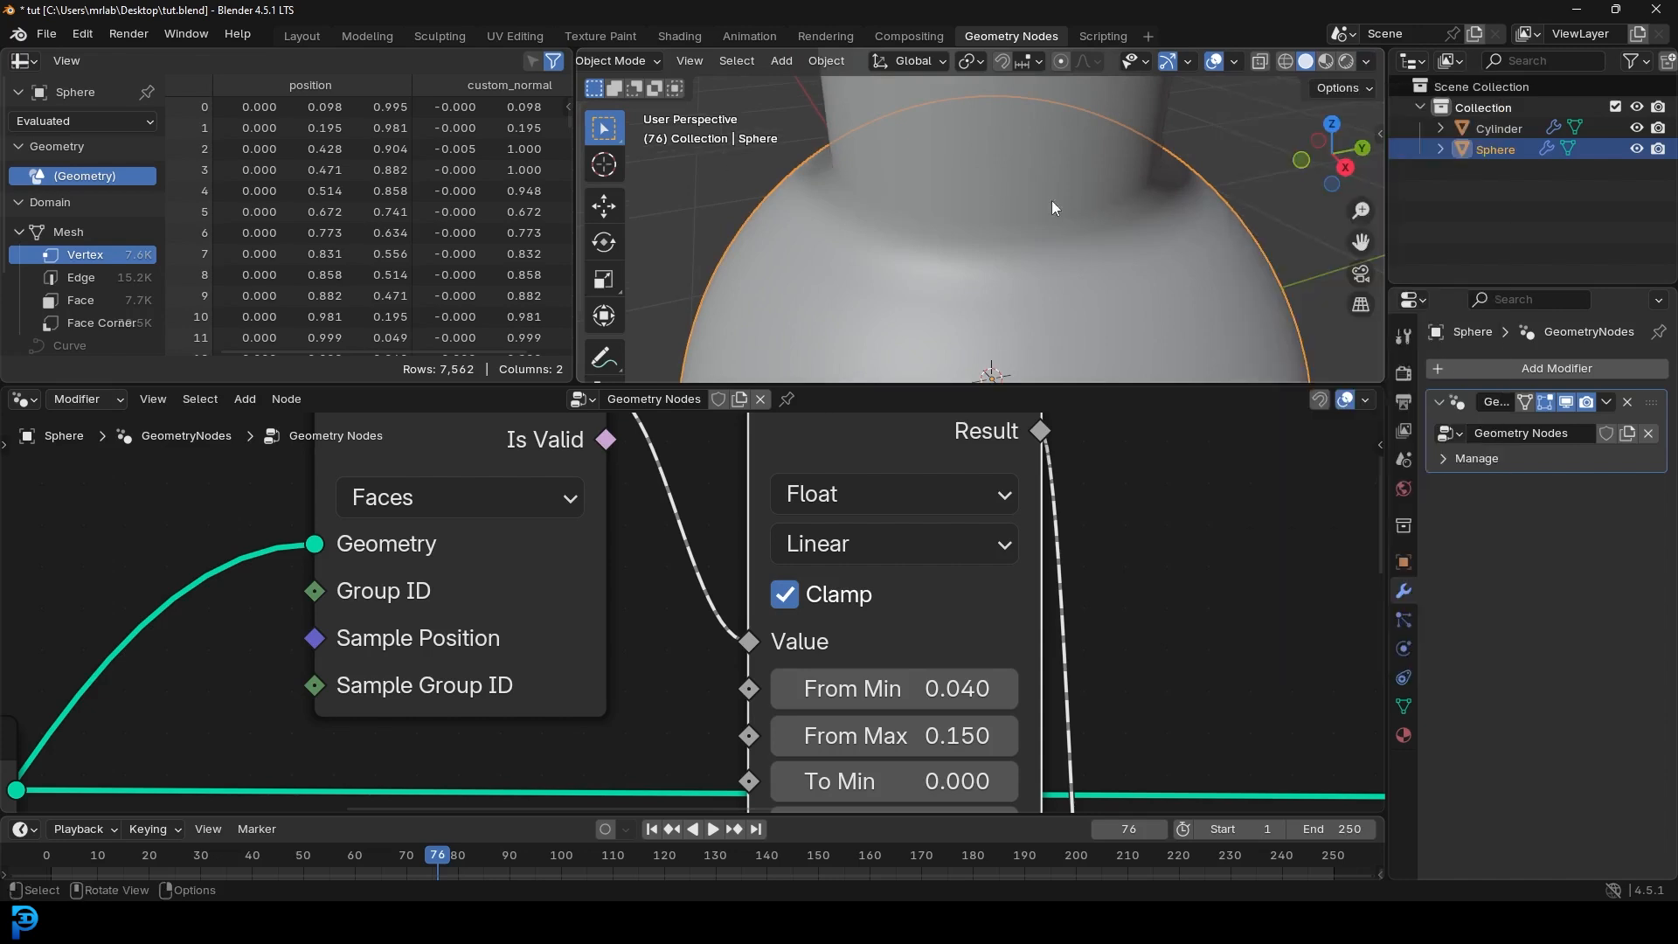
pyautogui.scroll(-4, 1014, 254)
pyautogui.hotkey('alt', 'a')
pyautogui.moveTo(1010, 253)
pyautogui.mouseDown(button='middle')
pyautogui.moveTo(999, 216)
pyautogui.moveTo(1036, 264)
pyautogui.mouseUp(button='middle')
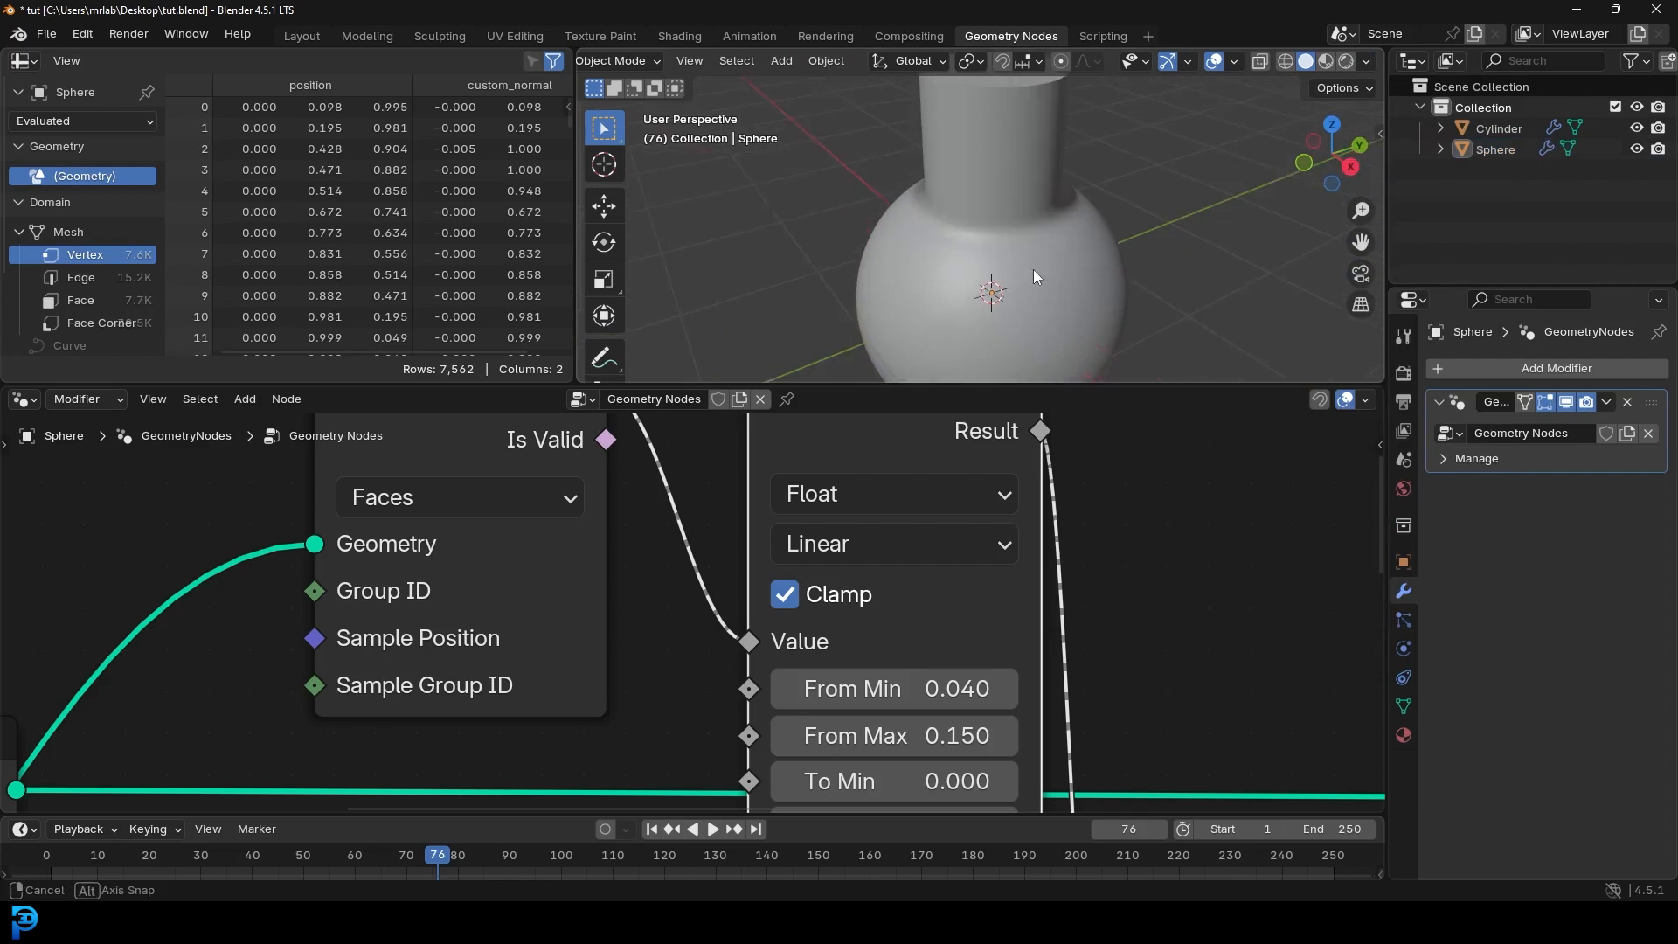
pyautogui.scroll(2, 1105, 198)
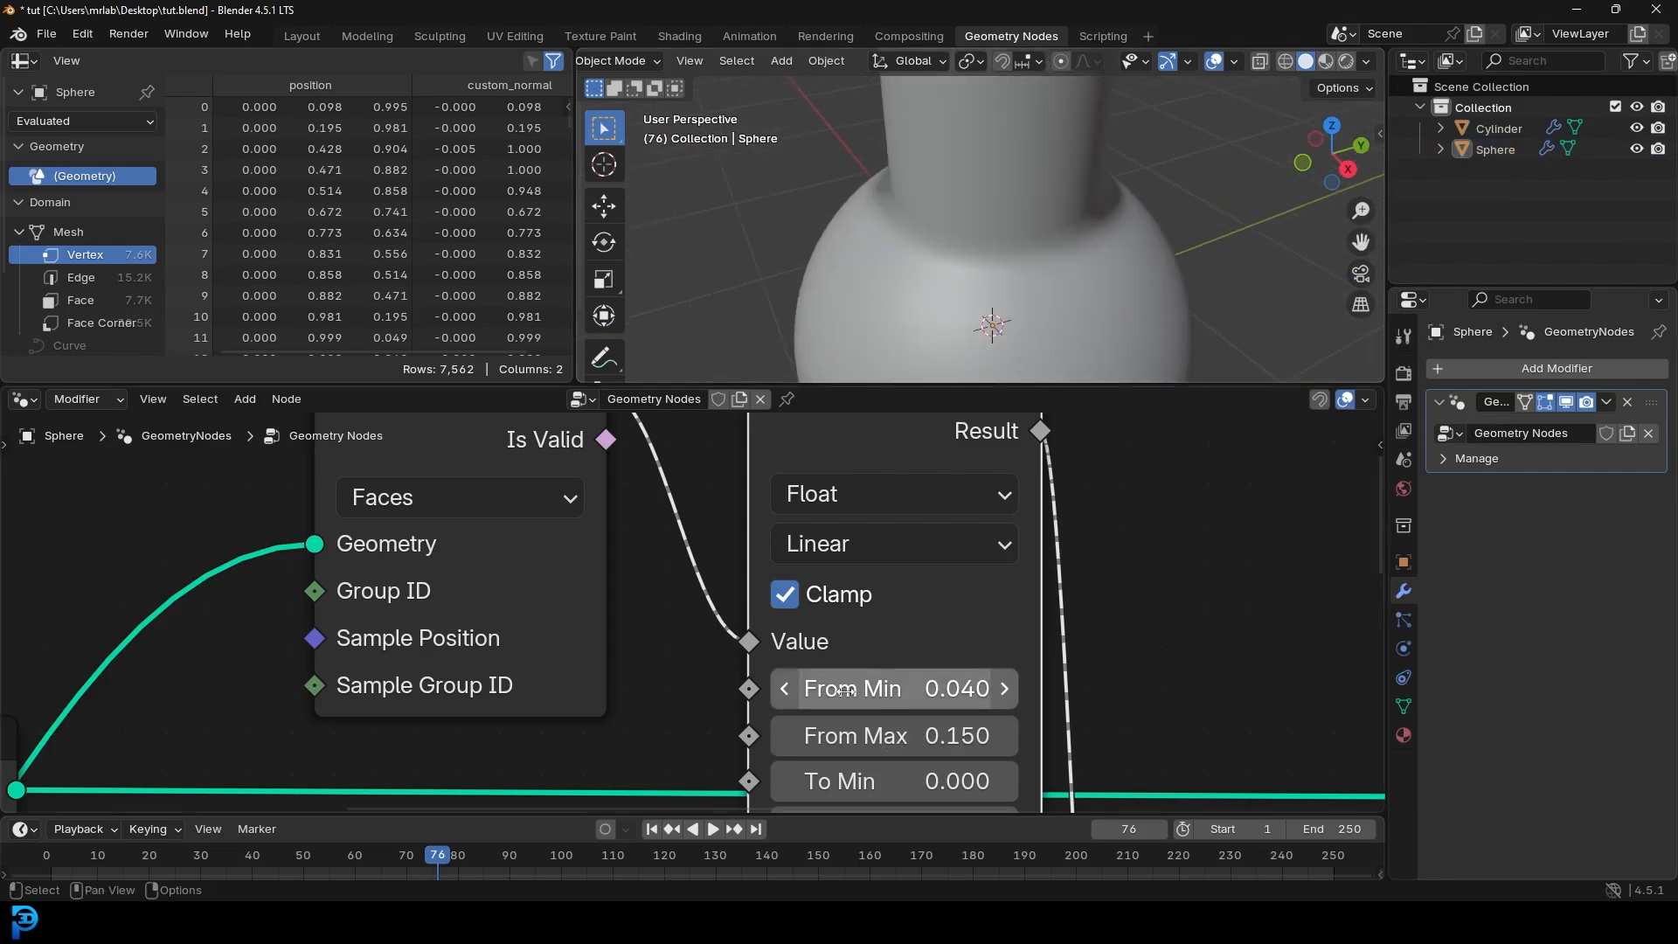
# Step: Try a From Max of 0.340 on the Map Range node to widen the blend between sphere and cylinder
pyautogui.scroll(-2, 922, 637)
pyautogui.moveTo(865, 702); pyautogui.dragTo(981, 703)
pyautogui.scroll(-4, 1010, 232)
pyautogui.moveTo(1010, 233); pyautogui.dragTo(1080, 218, button='middle')
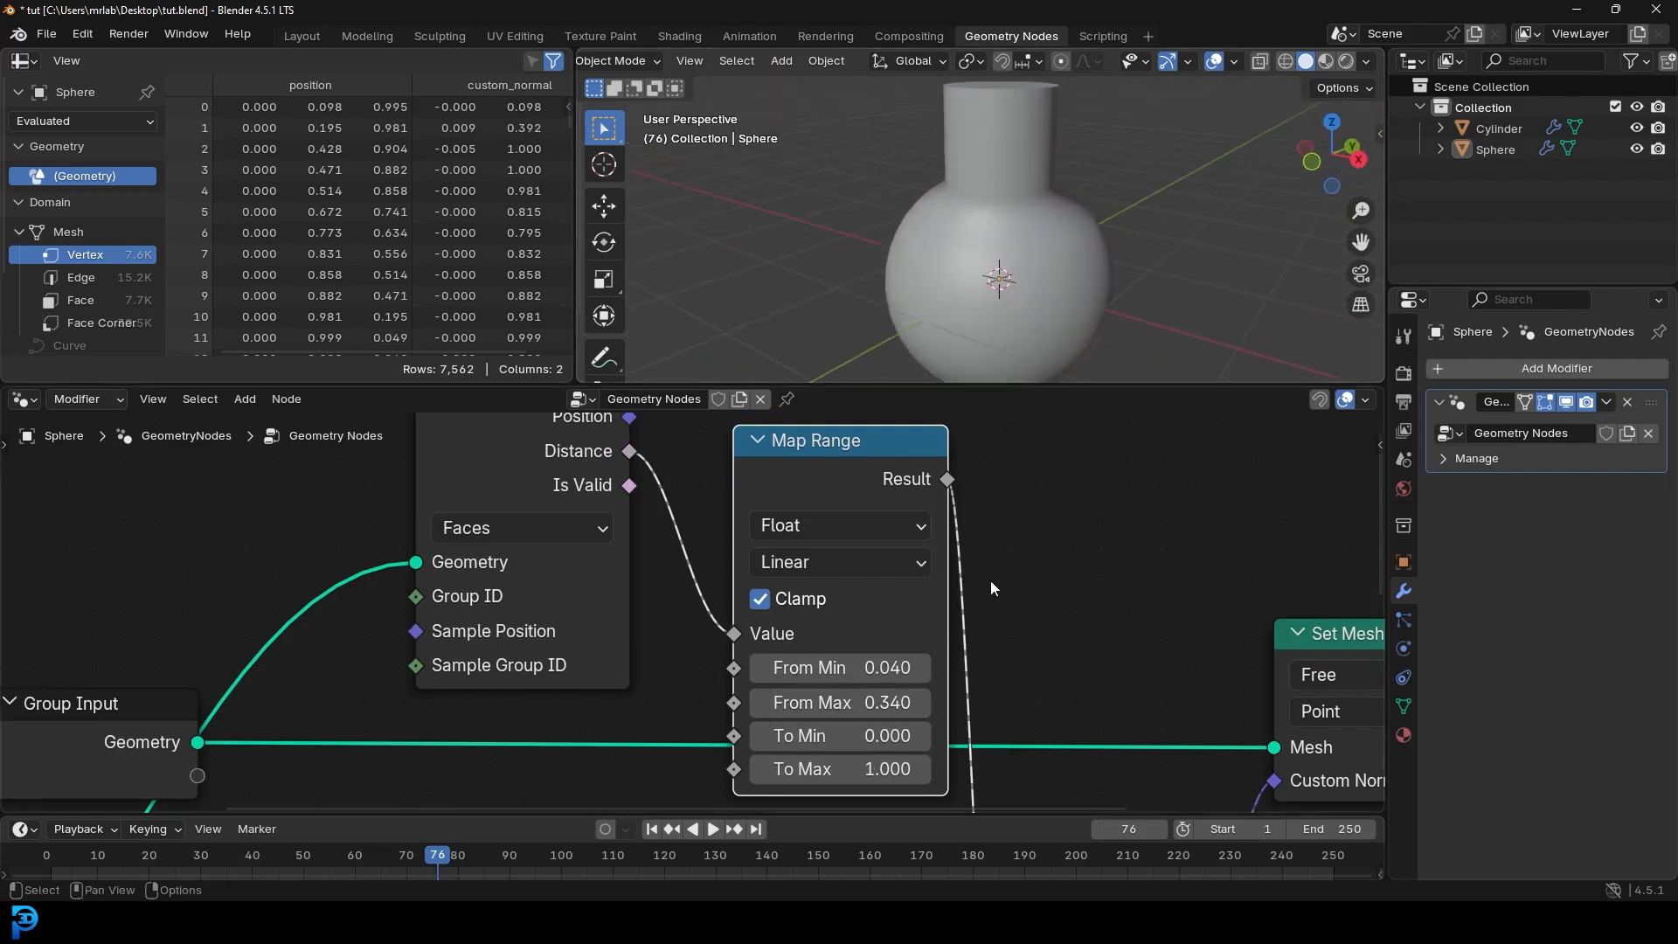
# Step: Set the Map Range node's From Max to 0.110 and check the narrower blend around the cylinder
pyautogui.moveTo(839, 702); pyautogui.dragTo(707, 702)
pyautogui.scroll(-2, 1073, 160)
pyautogui.moveTo(1073, 160); pyautogui.dragTo(1049, 212, button='middle')
pyautogui.scroll(4, 1051, 213)
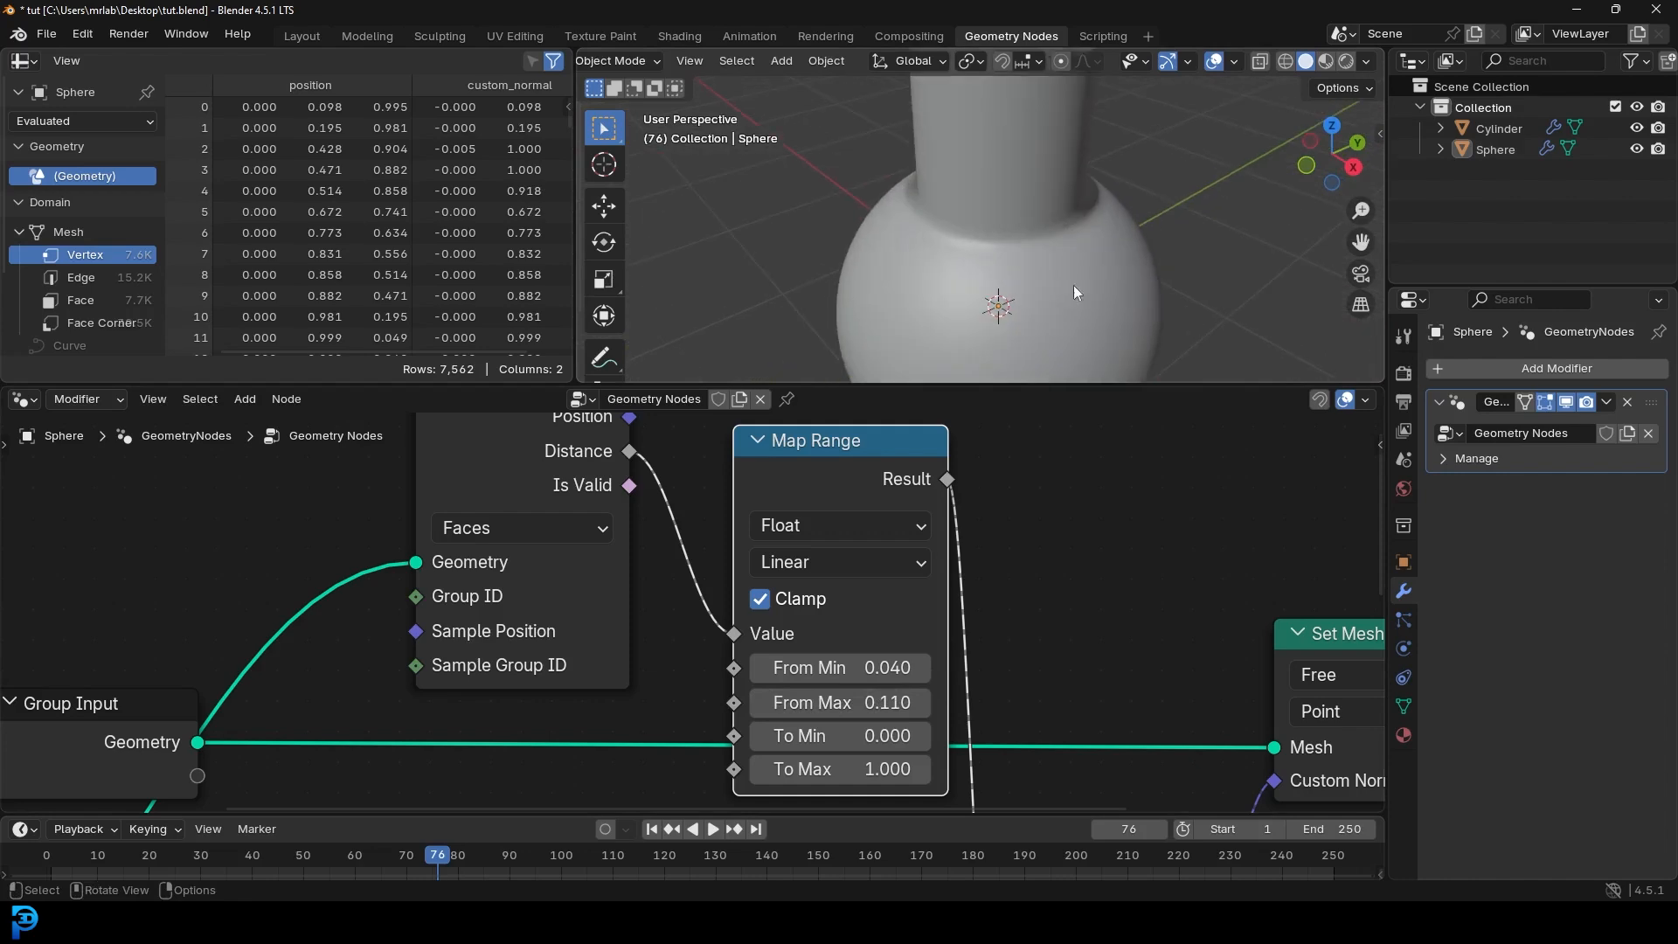
# Step: Space out the node tree by moving Object Info farther left and Group Output farther right of the processing nodes
pyautogui.scroll(-5, 1016, 620)
pyautogui.moveTo(889, 713); pyautogui.dragTo(908, 590, button='middle')
pyautogui.moveTo(394, 588); pyautogui.dragTo(290, 571)
pyautogui.moveTo(667, 563); pyautogui.dragTo(669, 587, button='middle')
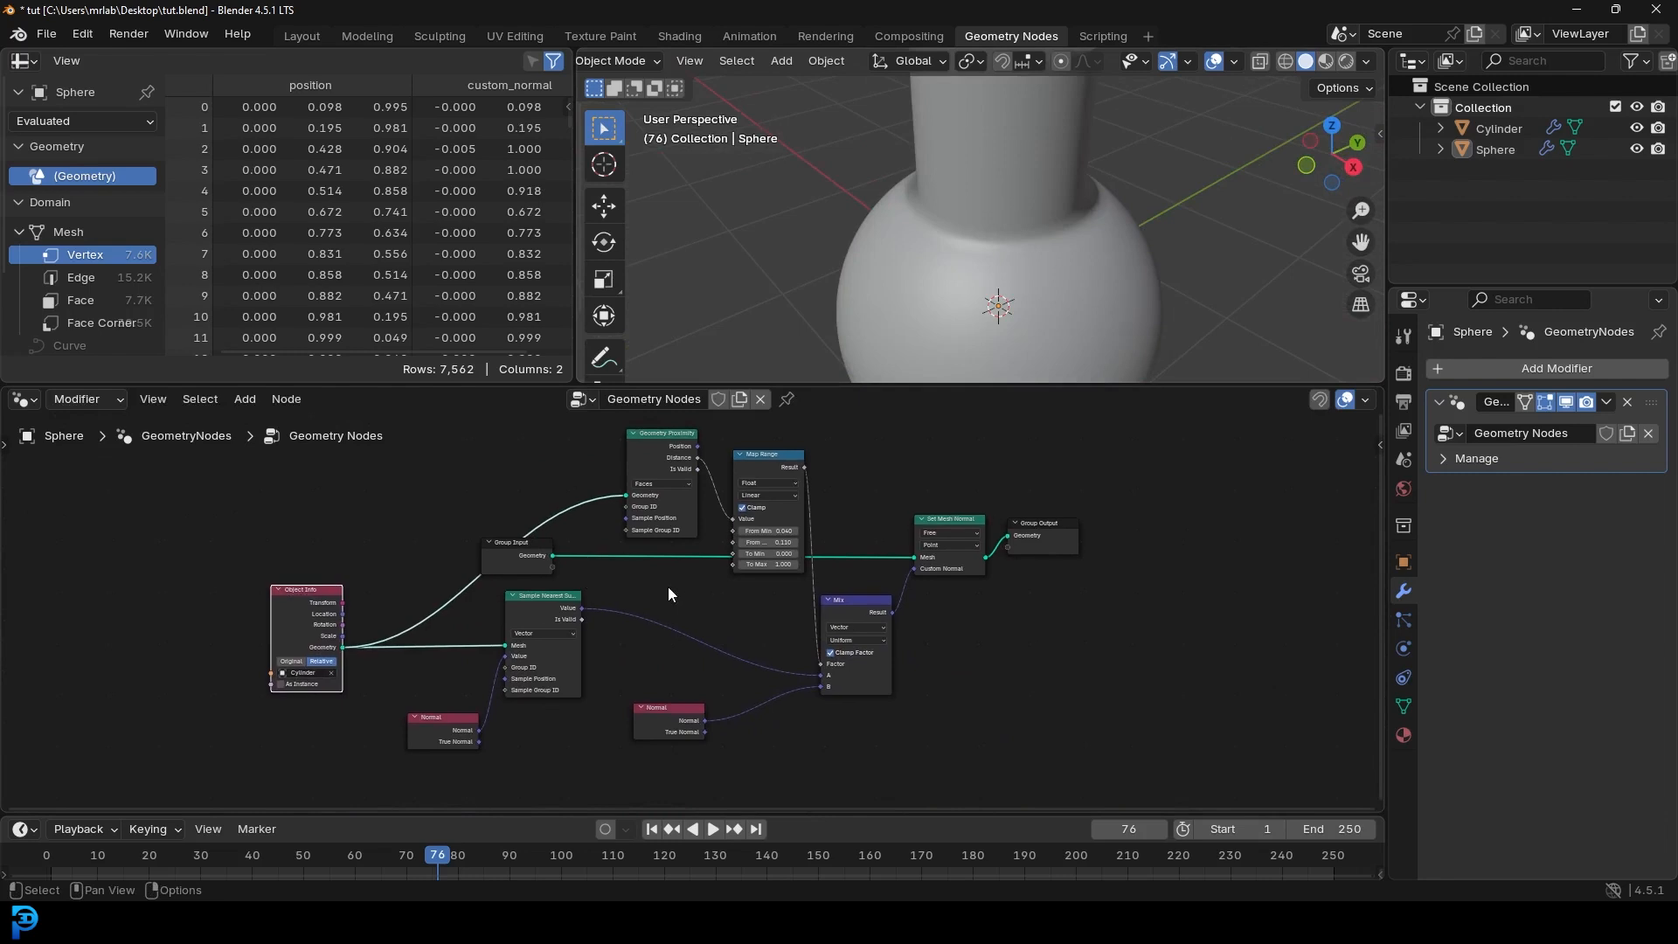
pyautogui.moveTo(1046, 530); pyautogui.dragTo(1126, 529)
pyautogui.moveTo(898, 495); pyautogui.dragTo(923, 538, button='middle')
pyautogui.moveTo(384, 444); pyautogui.dragTo(1003, 803)
pyautogui.moveTo(312, 647); pyautogui.dragTo(275, 636)
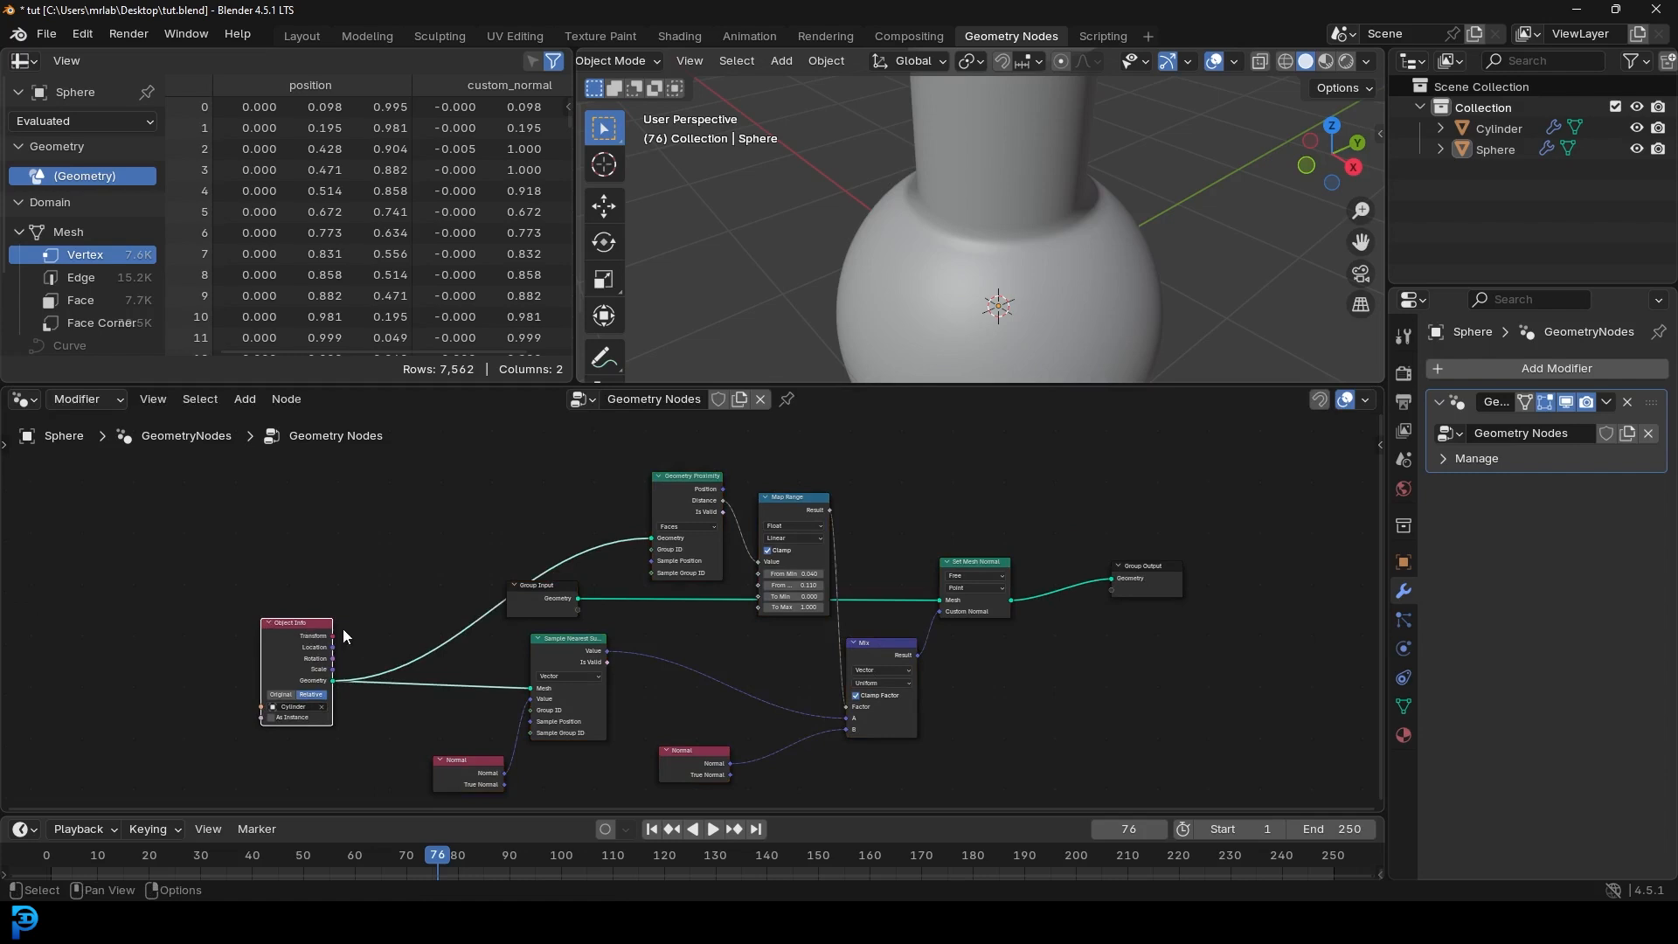
pyautogui.moveTo(383, 626); pyautogui.dragTo(498, 542, button='middle')
pyautogui.scroll(4, 507, 546)
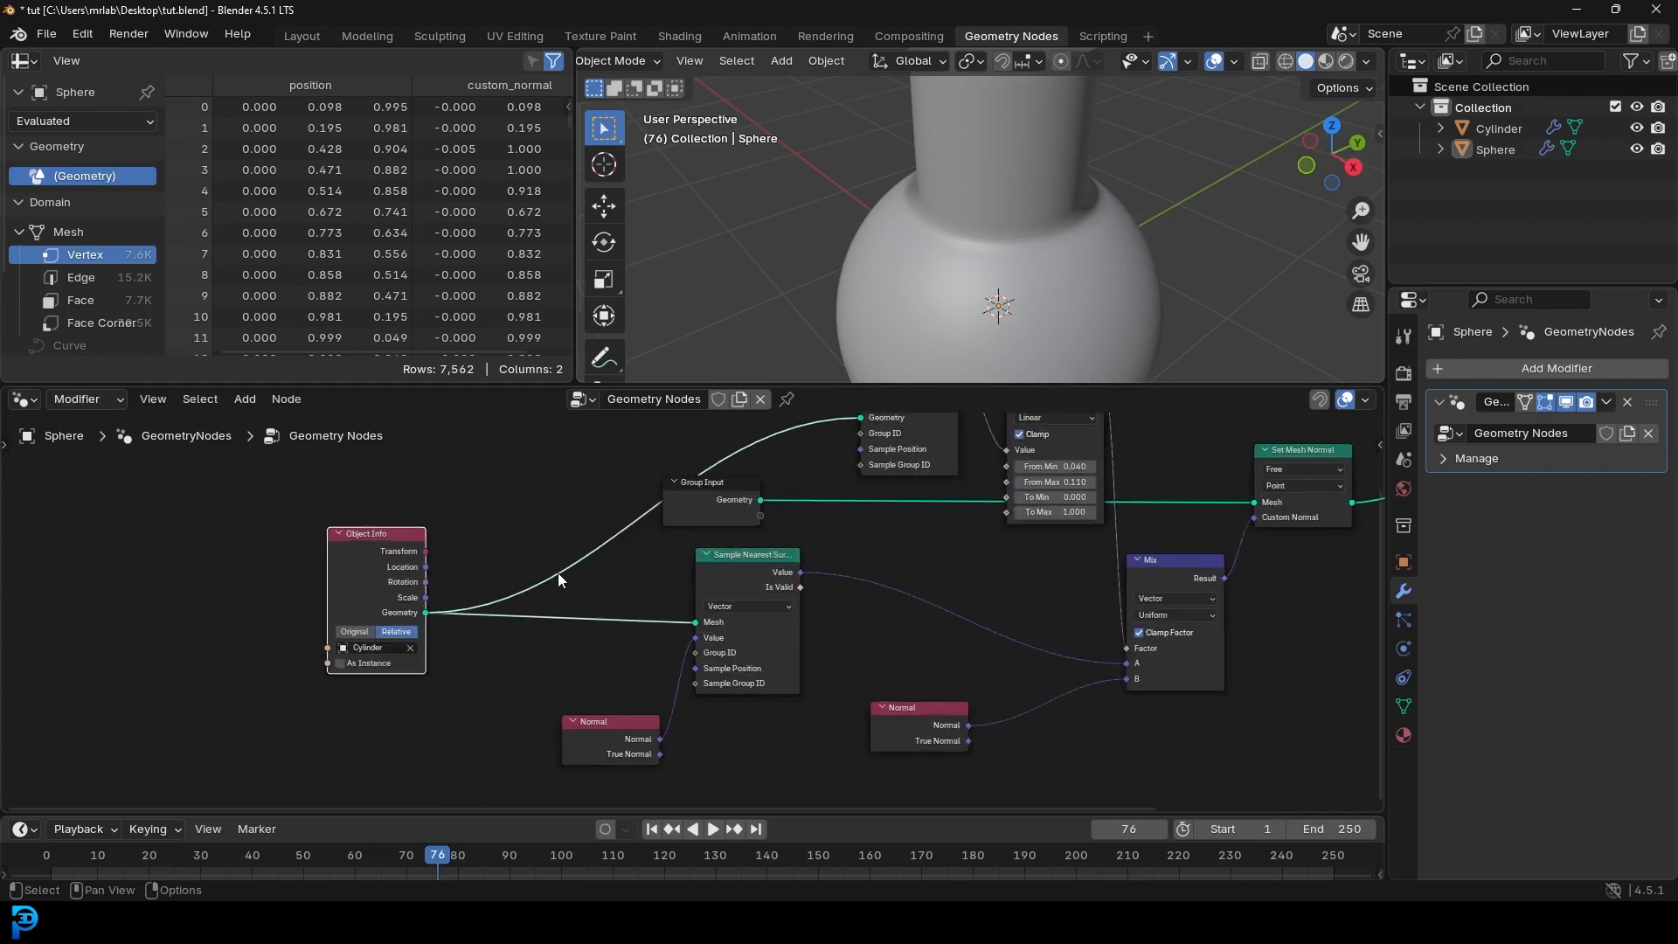
# Step: Add a reroute on the Object Info geometry links, then group it with all the normal-blending nodes and return to the parent tree
pyautogui.keyDown('shift'); pyautogui.moveTo(540, 551); pyautogui.dragTo(564, 673, button='right'); pyautogui.keyUp('shift')
pyautogui.scroll(-4, 743, 713)
pyautogui.moveTo(554, 767); pyautogui.dragTo(1203, 398)
pyautogui.scroll(1, 1097, 513)
pyautogui.hotkey('ctrl', 'g')
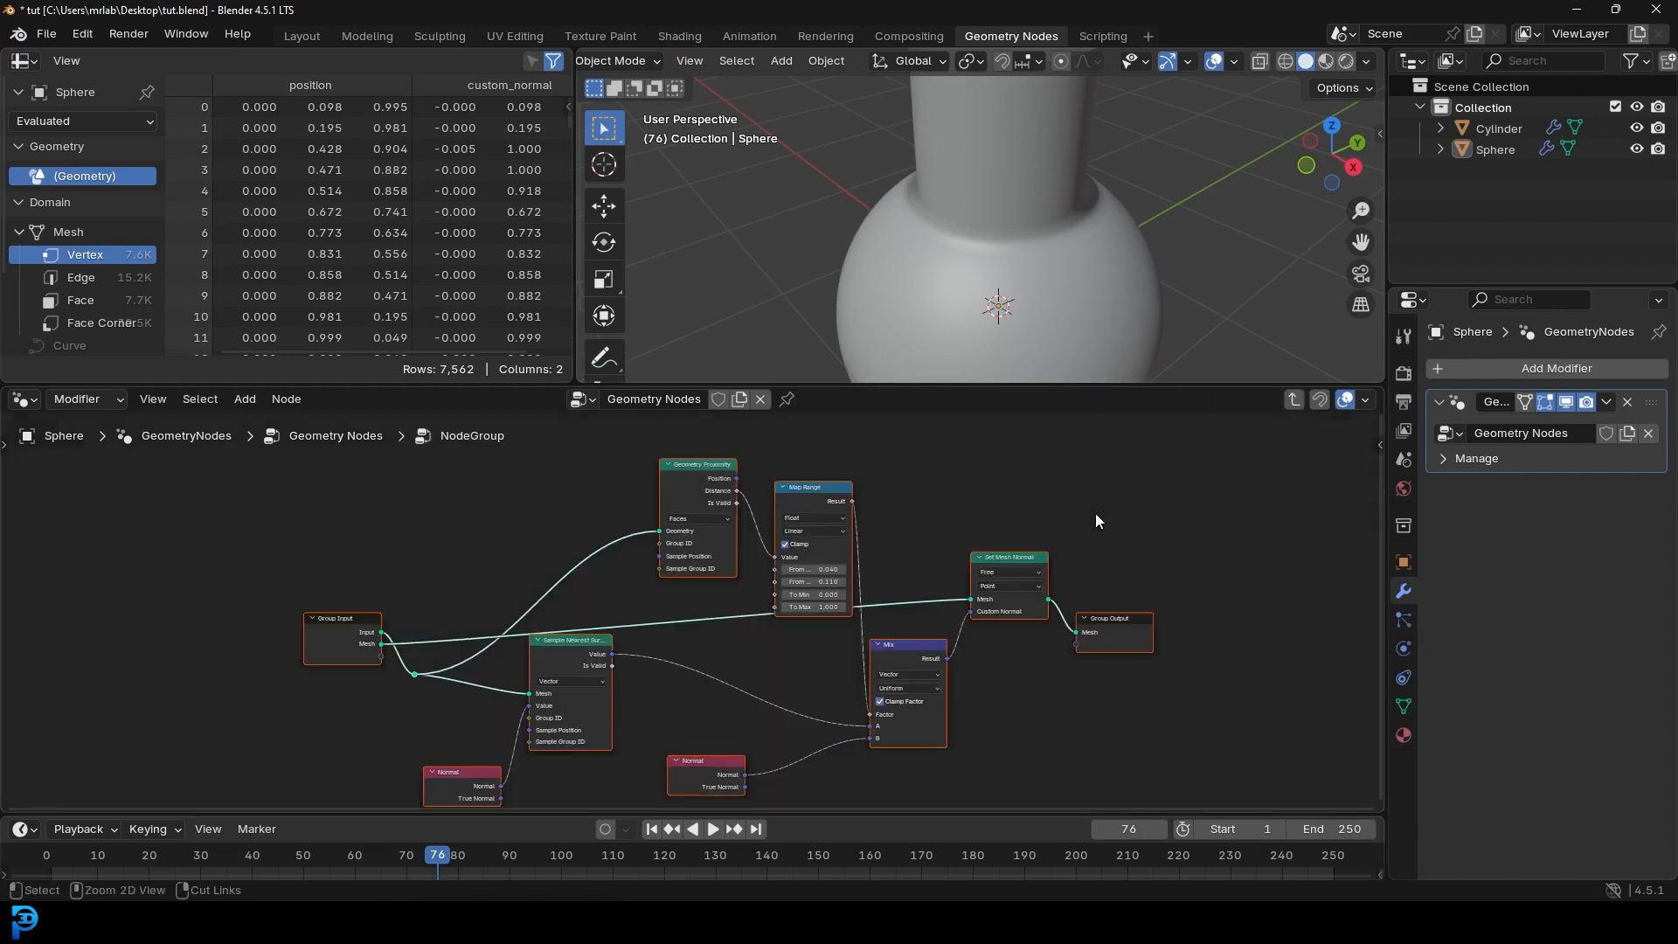
pyautogui.press('Tab')
# Step: Arrange the parent tree compactly, with Group Input below Object Info and Group Output close to the new node group
pyautogui.moveTo(691, 565); pyautogui.dragTo(714, 738)
pyautogui.moveTo(929, 591); pyautogui.dragTo(857, 581)
pyautogui.moveTo(354, 611); pyautogui.dragTo(669, 543)
pyautogui.moveTo(1090, 605); pyautogui.dragTo(805, 623, button='middle')
pyautogui.moveTo(1265, 559); pyautogui.dragTo(764, 635)
pyautogui.moveTo(616, 690); pyautogui.dragTo(868, 592, button='middle')
pyautogui.scroll(4, 795, 559)
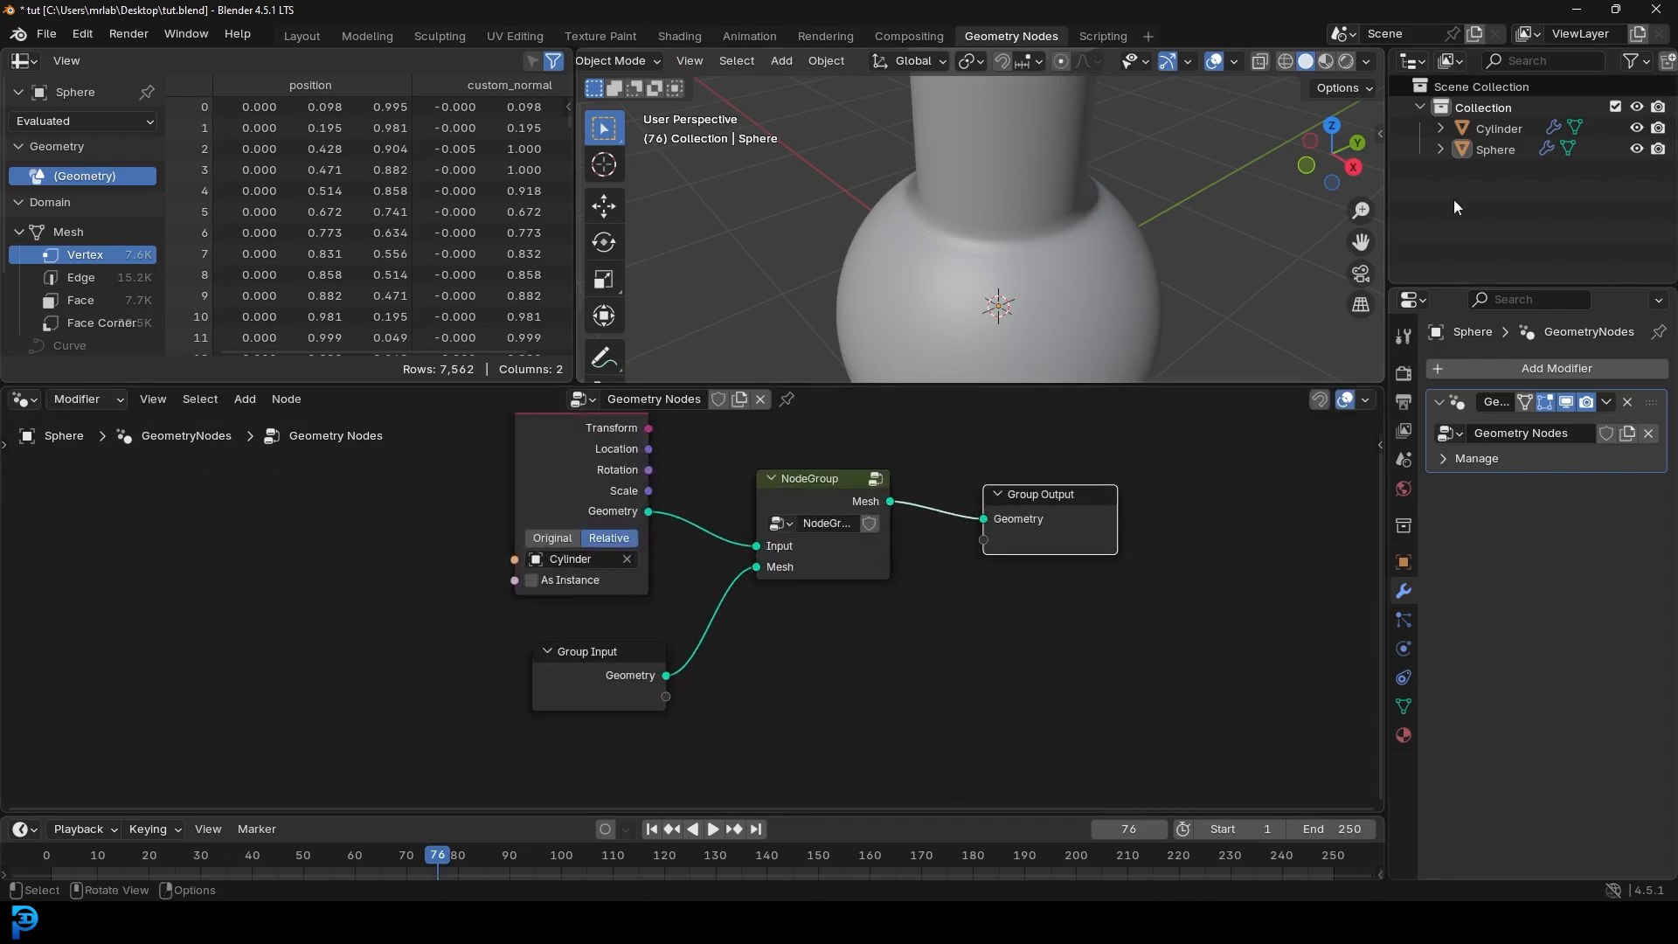
# Step: Enlarge the 3D viewport, add a UV Sphere and move it beside the existing sphere and cylinder
pyautogui.scroll(-4, 1005, 260)
pyautogui.moveTo(936, 383); pyautogui.dragTo(931, 436)
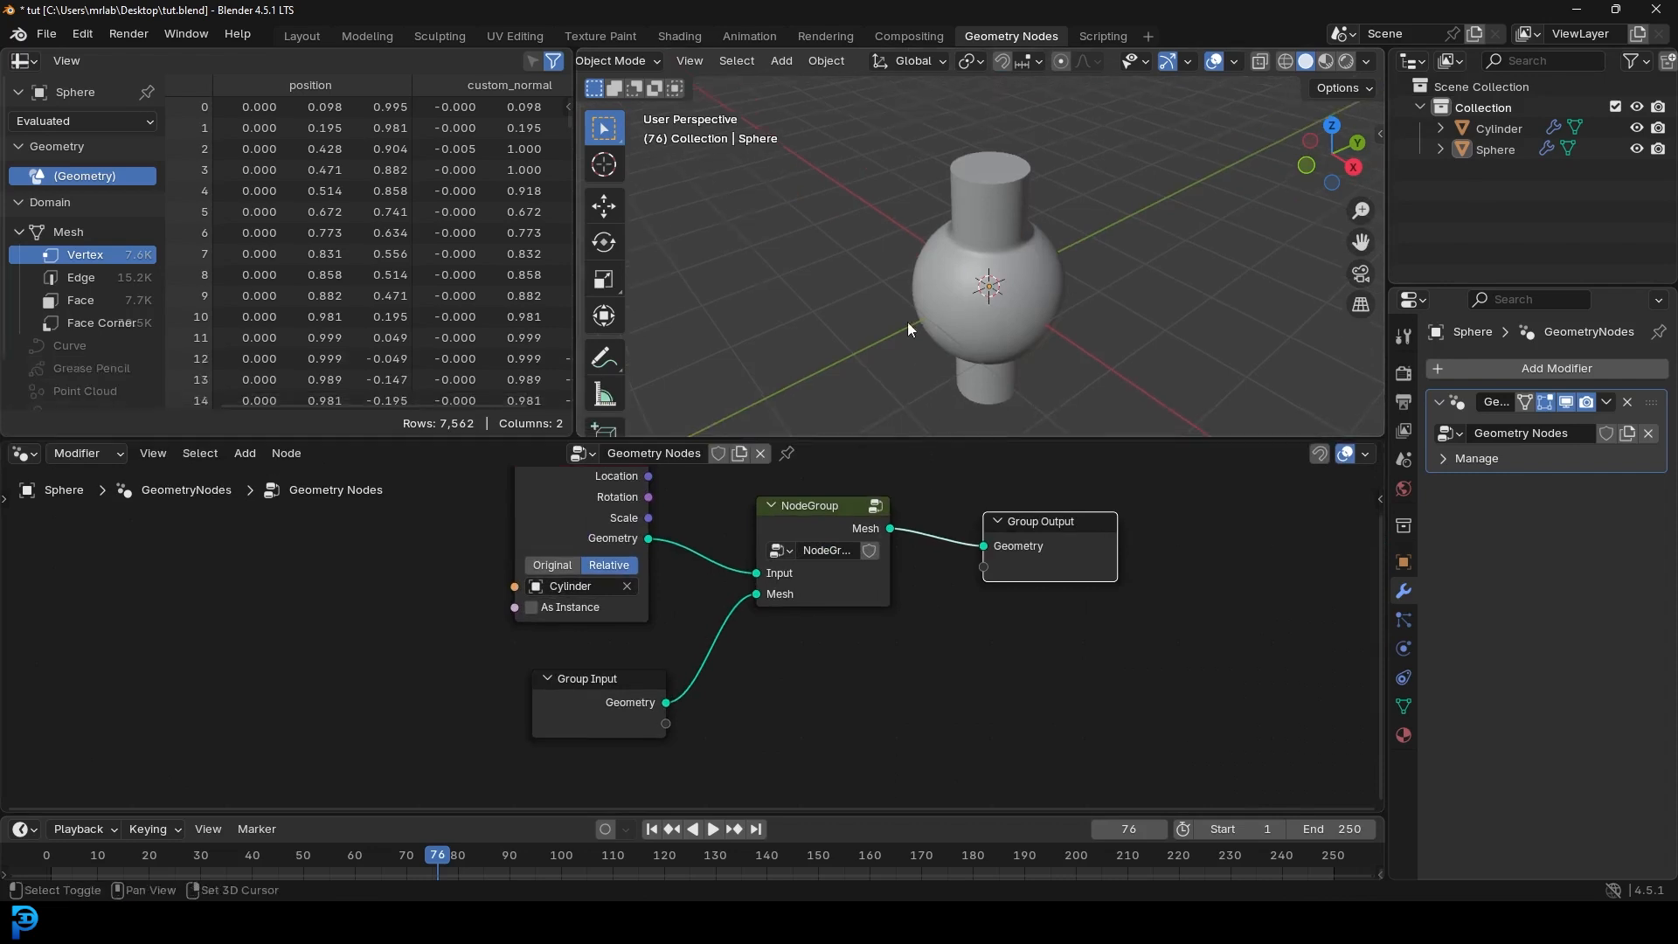
pyautogui.keyDown('shift'); pyautogui.moveTo(913, 348); pyautogui.dragTo(950, 282, button='middle'); pyautogui.keyUp('shift')
pyautogui.scroll(1, 950, 250)
pyautogui.hotkey('shift', 'a')
pyautogui.moveTo(881, 262)
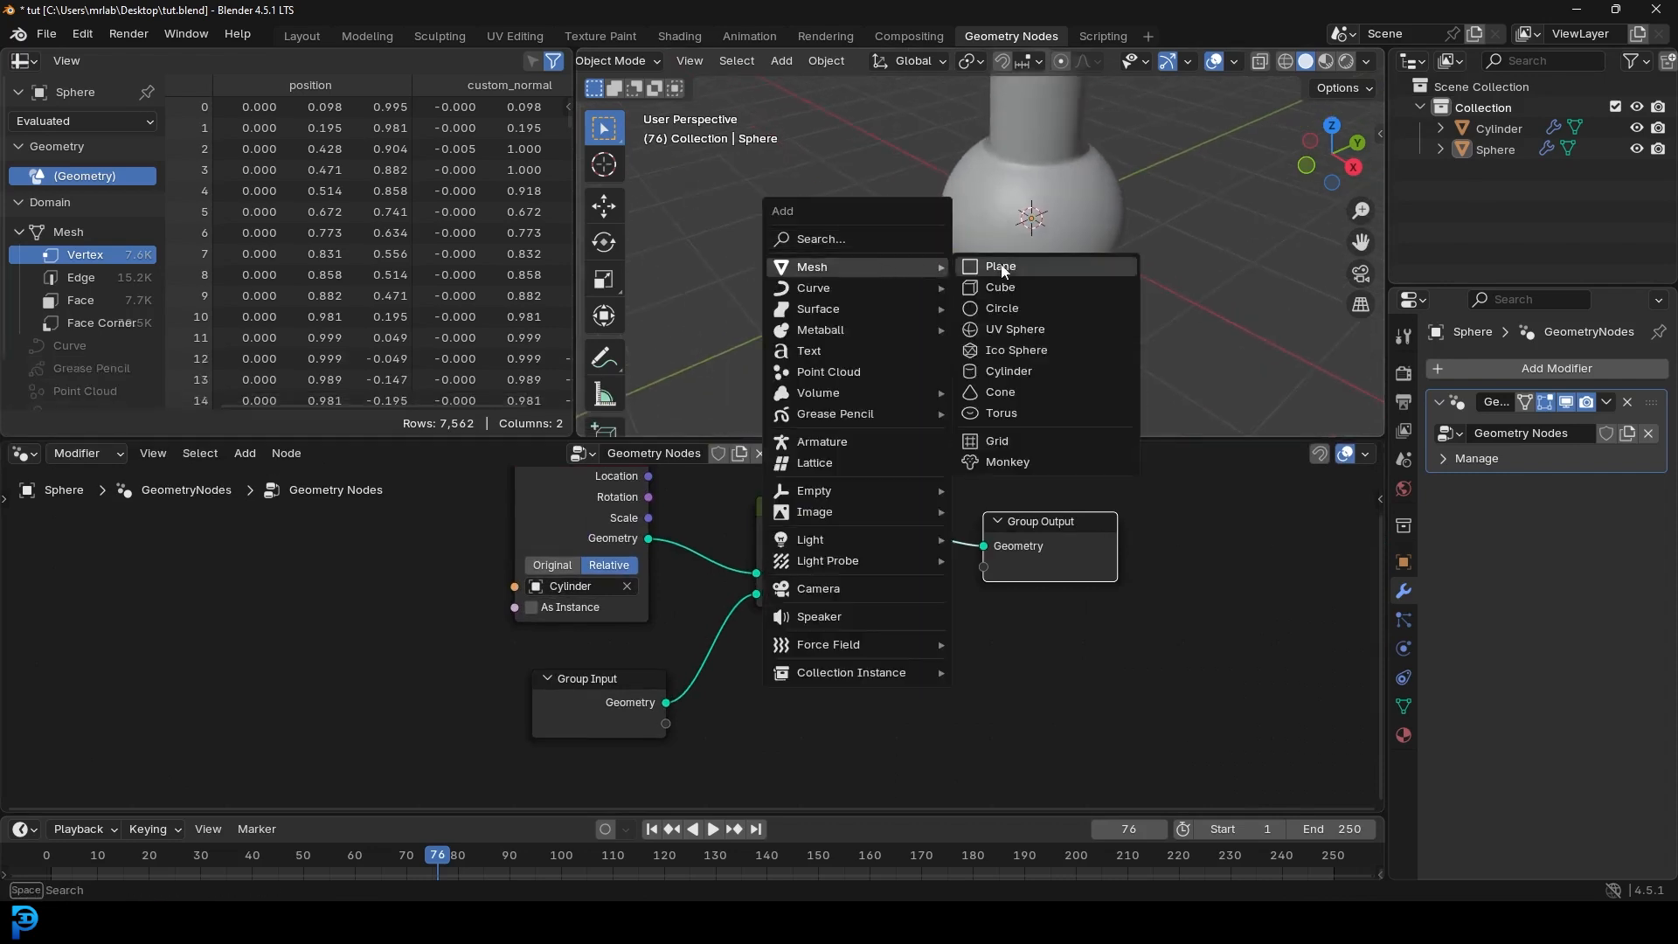
pyautogui.click(1013, 329)
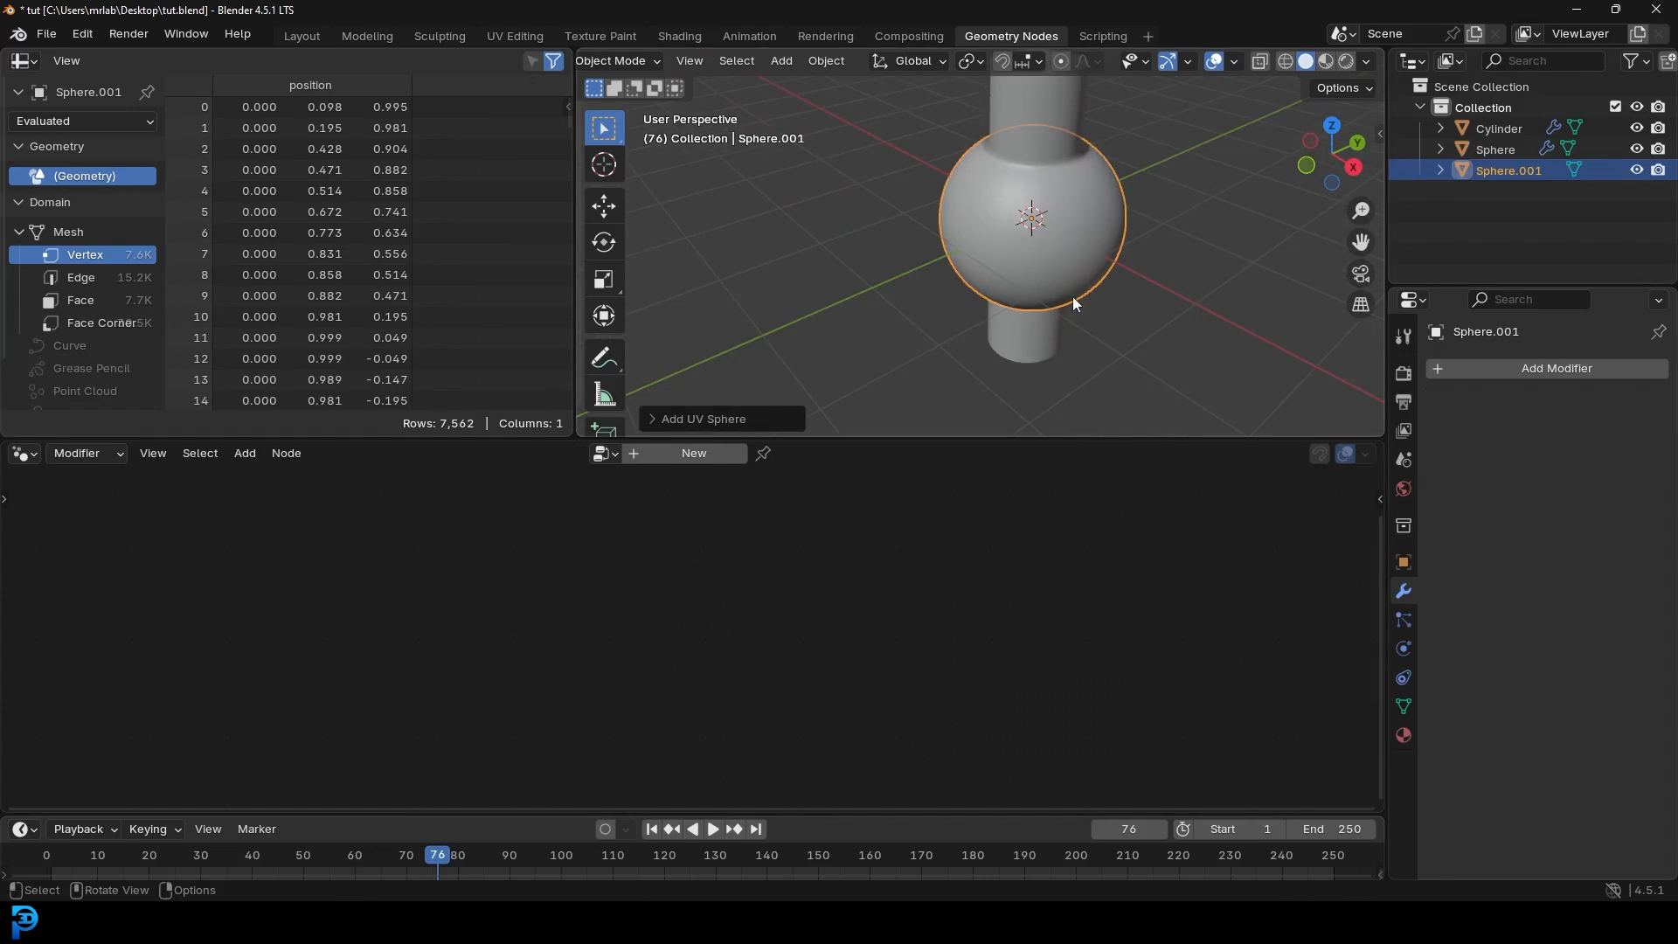
pyautogui.press('g')
pyautogui.click(790, 302)
# Step: Add a Monkey mesh with a level 2 Subdivision modifier and move it onto the top of the new sphere
pyautogui.hotkey('shift', 'a')
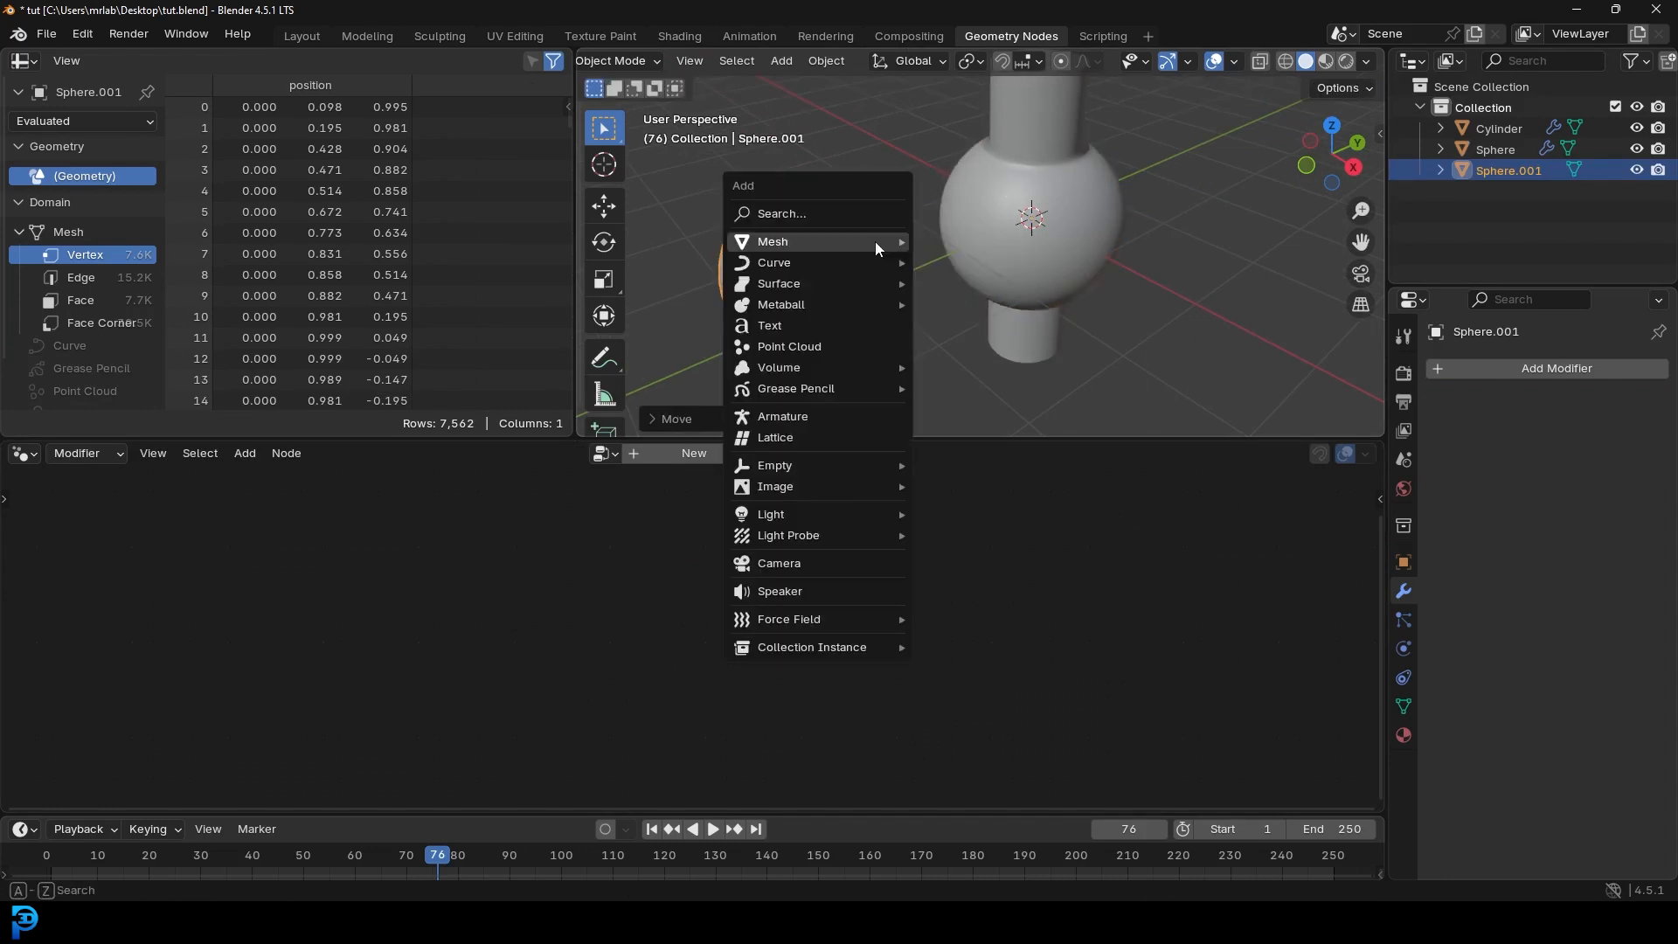
pyautogui.moveTo(874, 241)
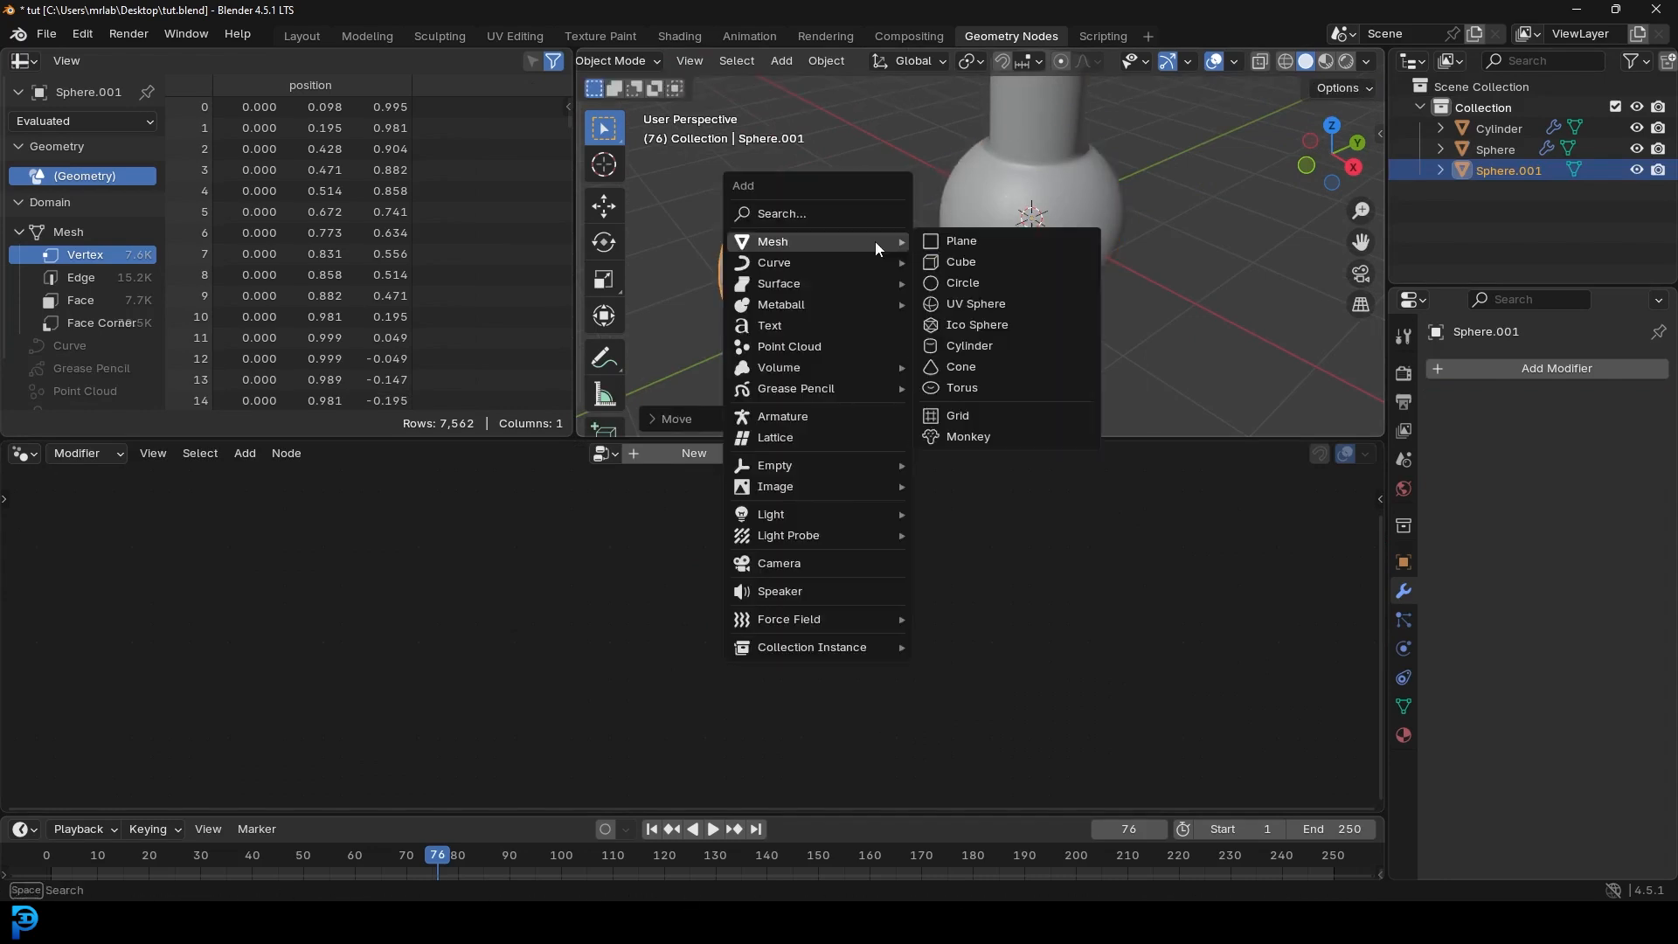
pyautogui.click(967, 436)
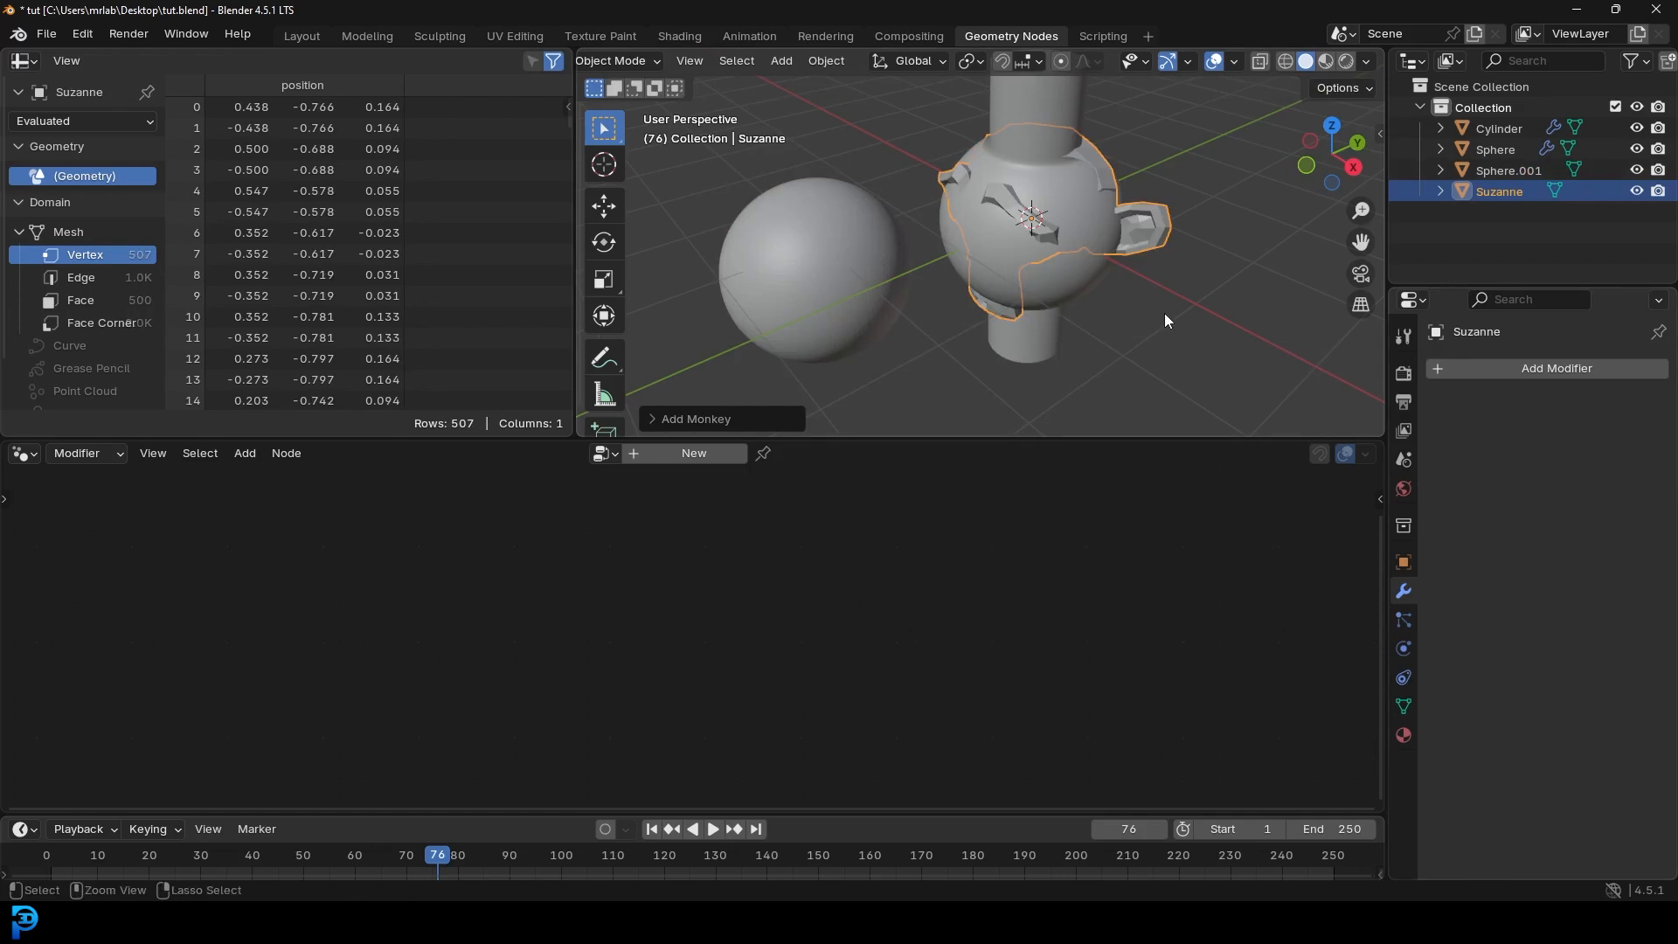
pyautogui.hotkey('ctrl', '2')
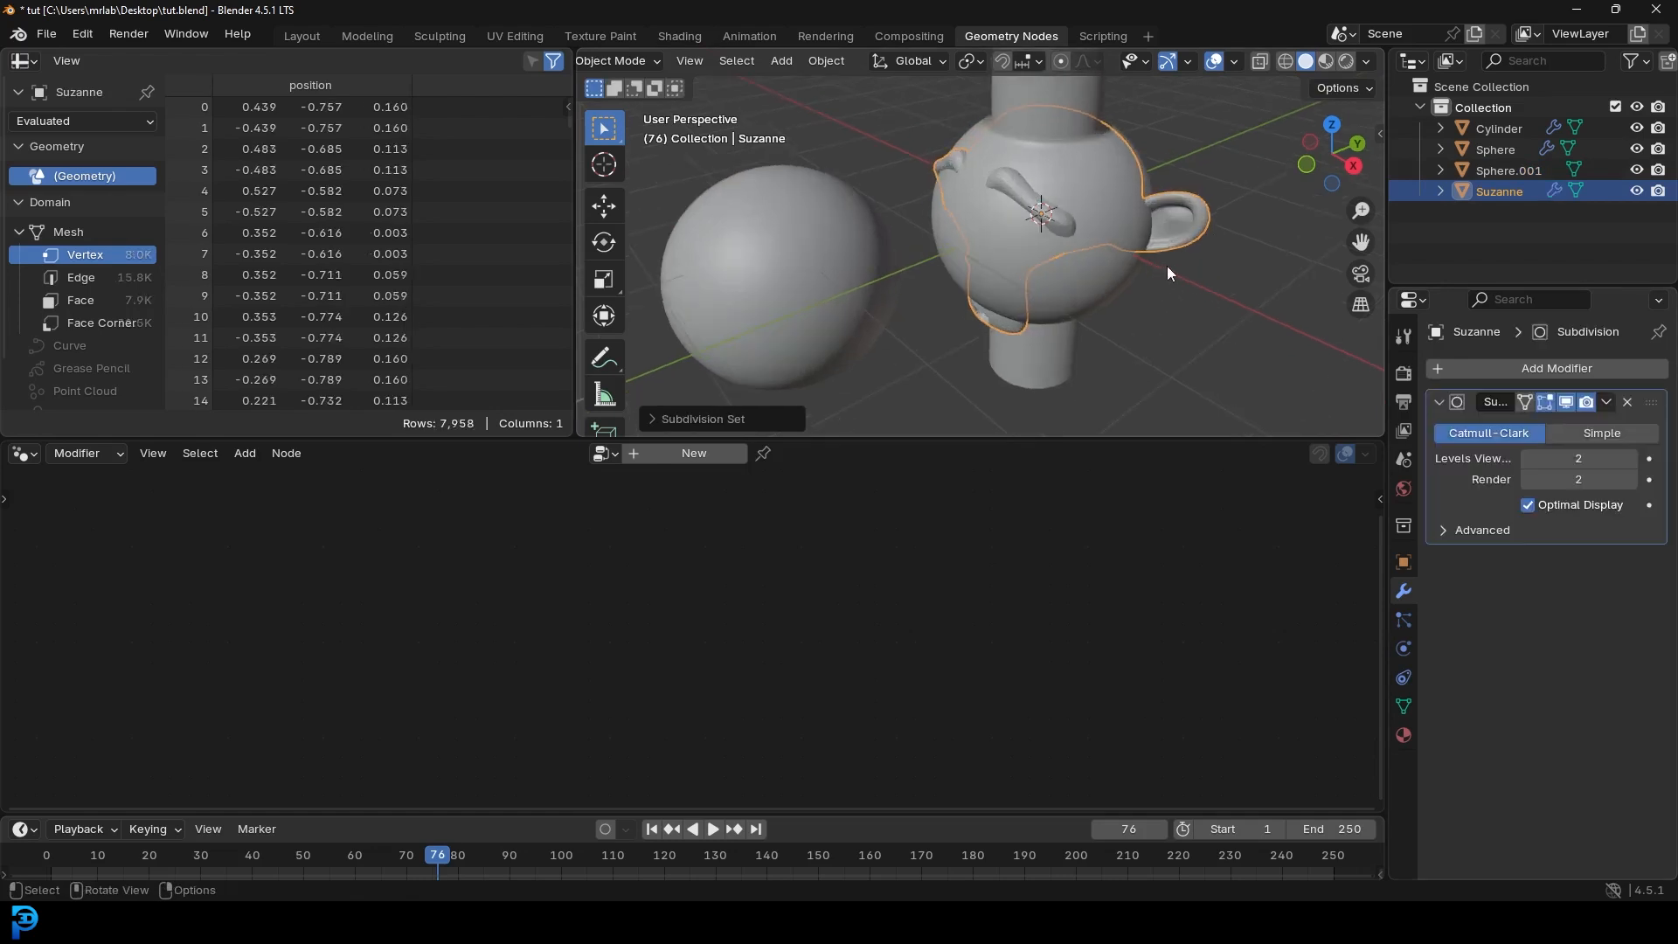
pyautogui.press('g')
pyautogui.click(874, 251)
pyautogui.scroll(2, 947, 291)
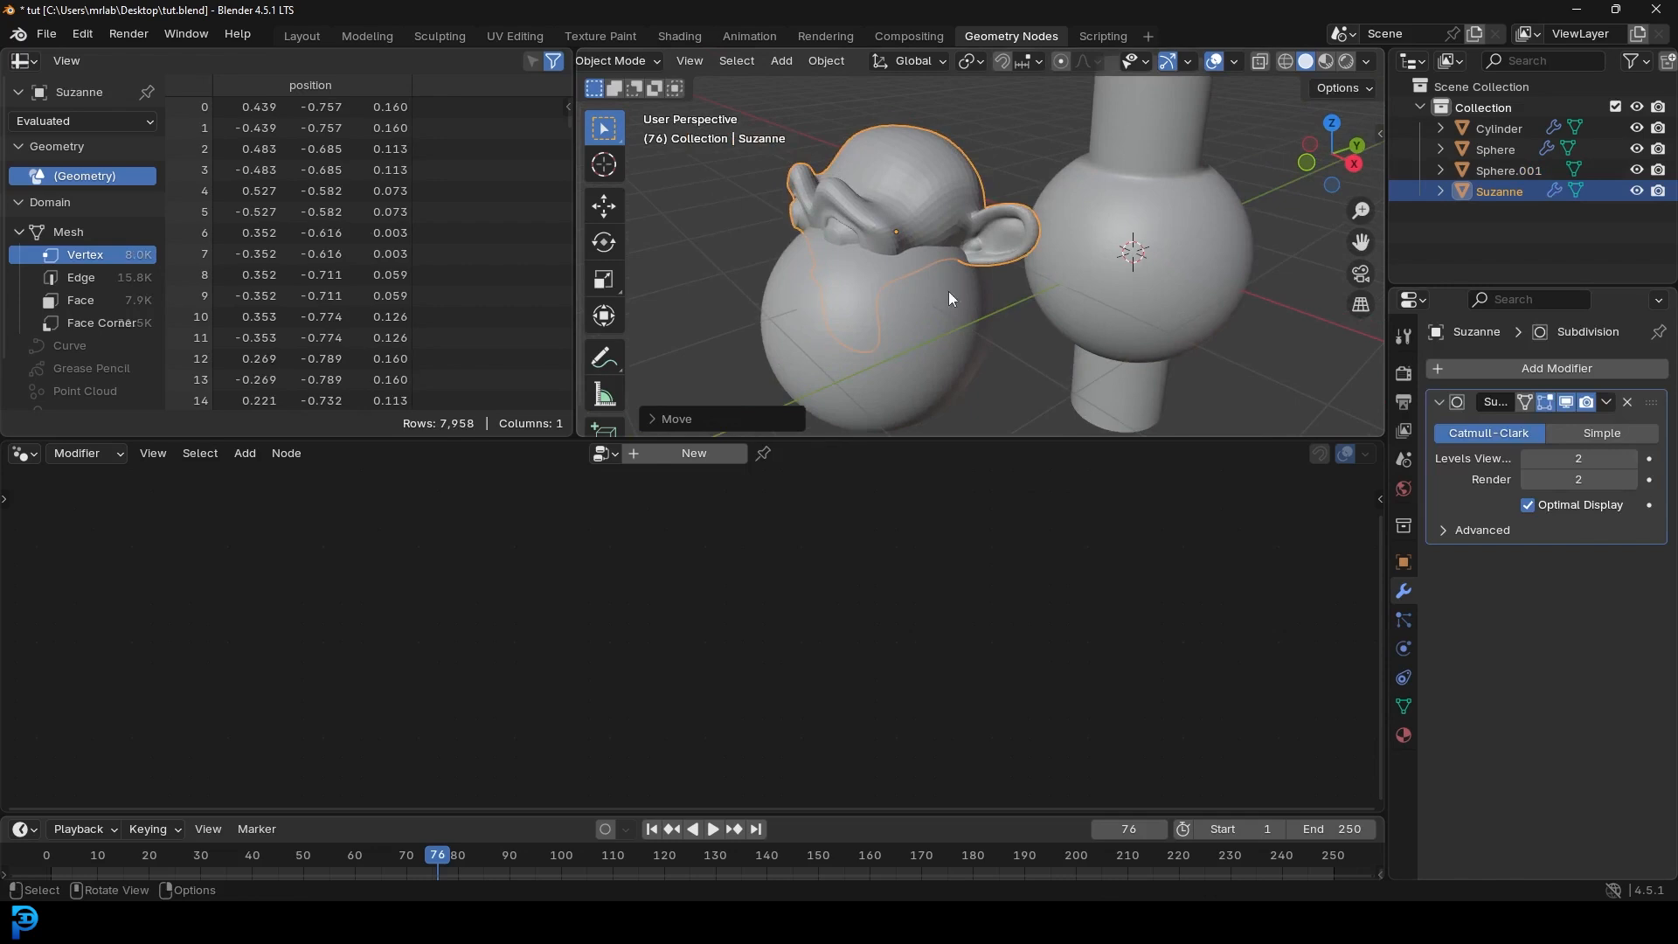
# Step: Assign the existing Geometry Nodes tree to the new sphere and set the Object Info object to Suzanne
pyautogui.click(936, 301)
pyautogui.scroll(2, 937, 301)
pyautogui.click(605, 452)
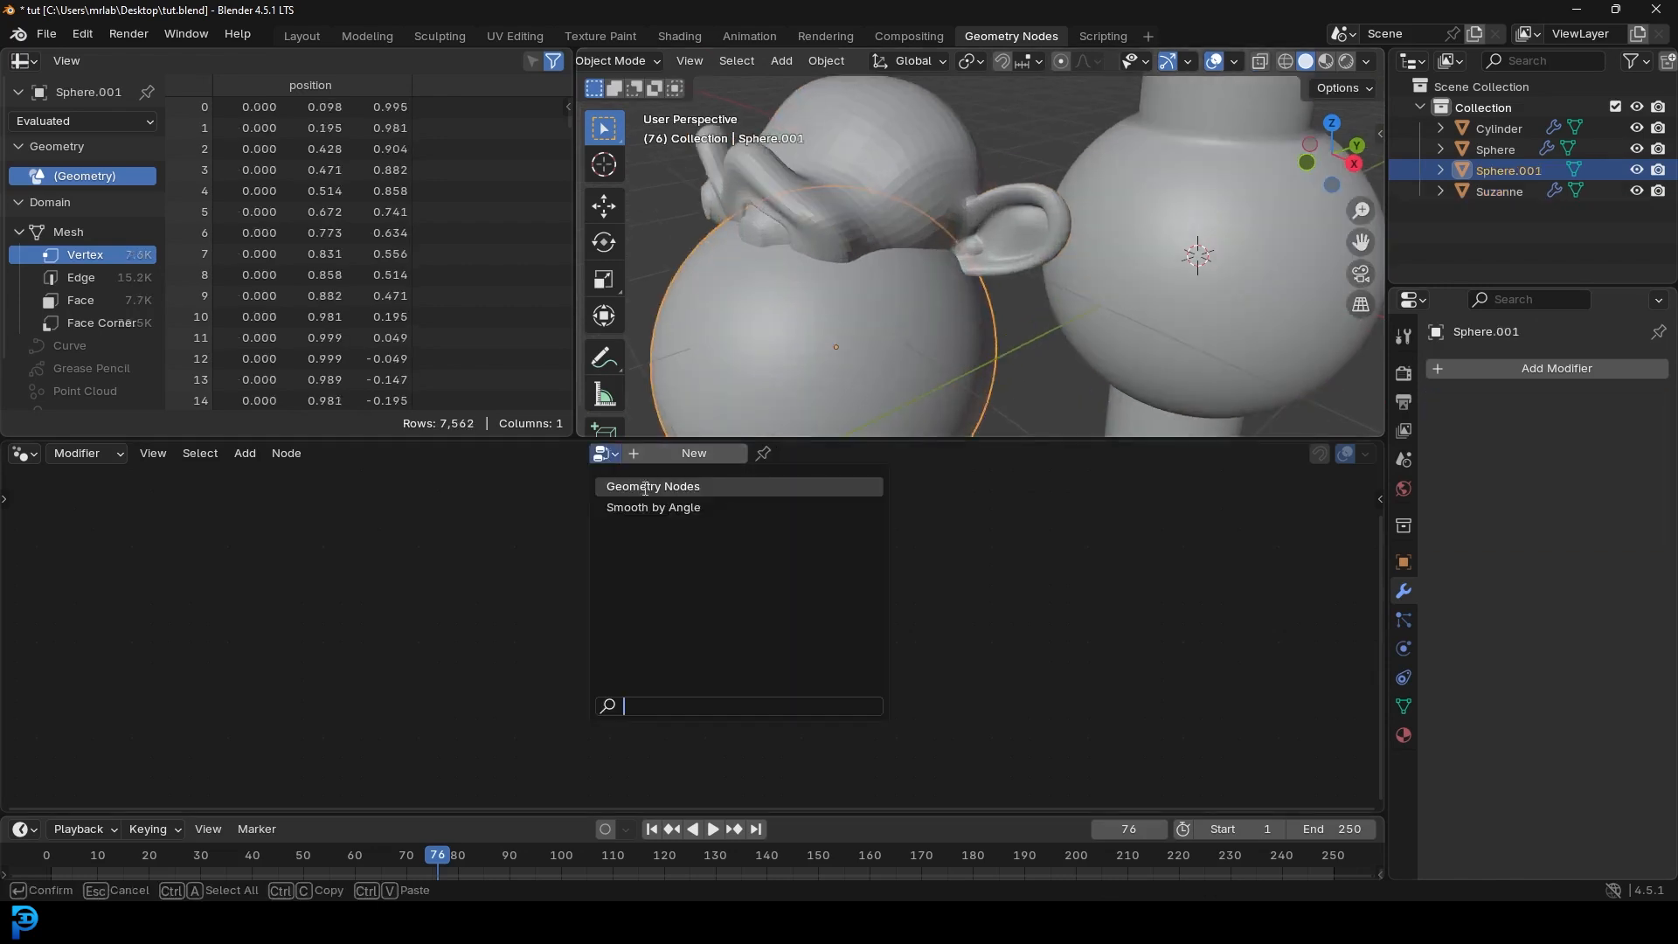
pyautogui.click(682, 485)
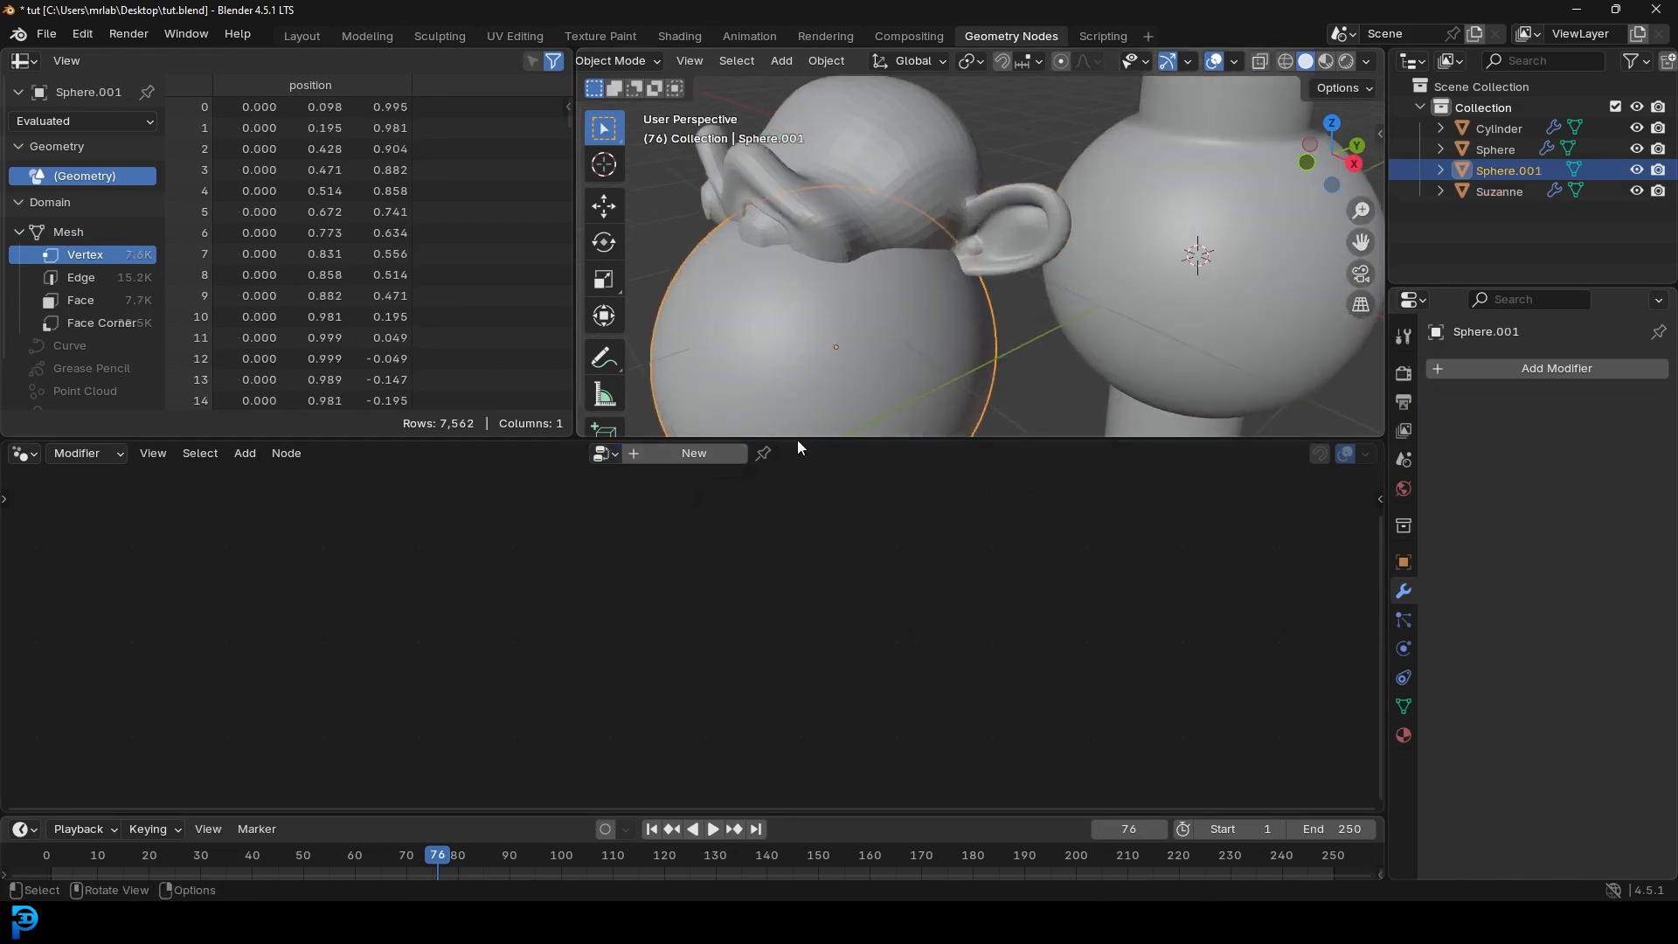
pyautogui.moveTo(749, 572); pyautogui.dragTo(782, 571, button='middle')
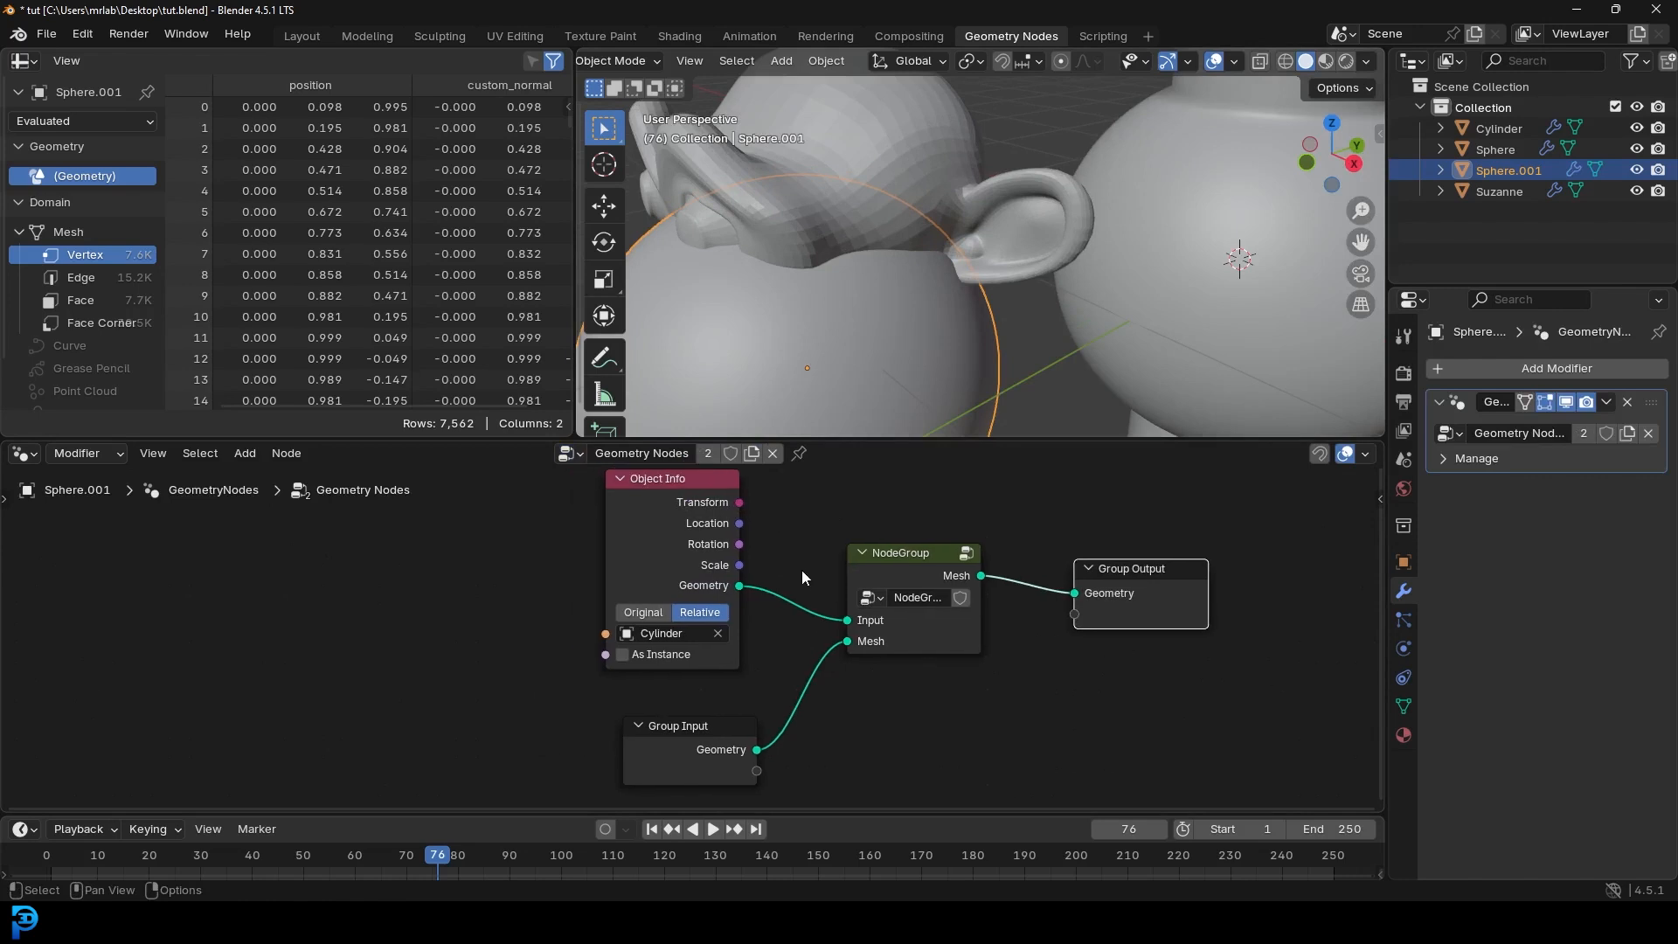
pyautogui.click(685, 633)
pyautogui.click(647, 722)
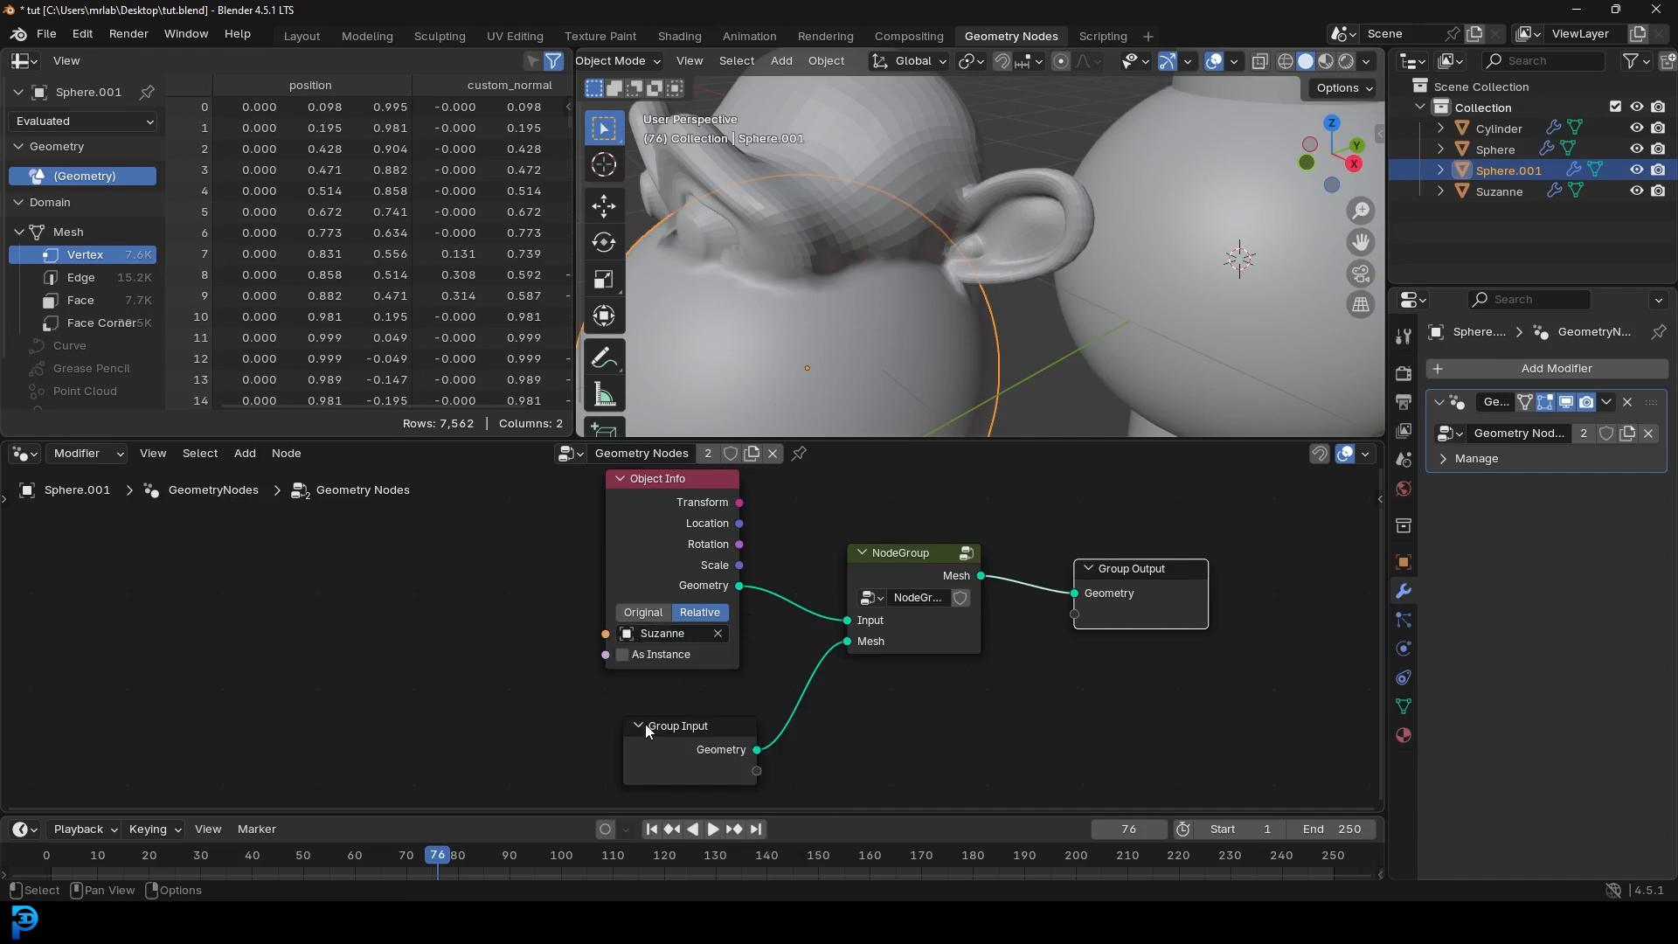
# Step: Apply Shade Smooth to the monkey head and view its junction with the sphere unselected
pyautogui.click(904, 113)
pyautogui.rightClick(905, 114)
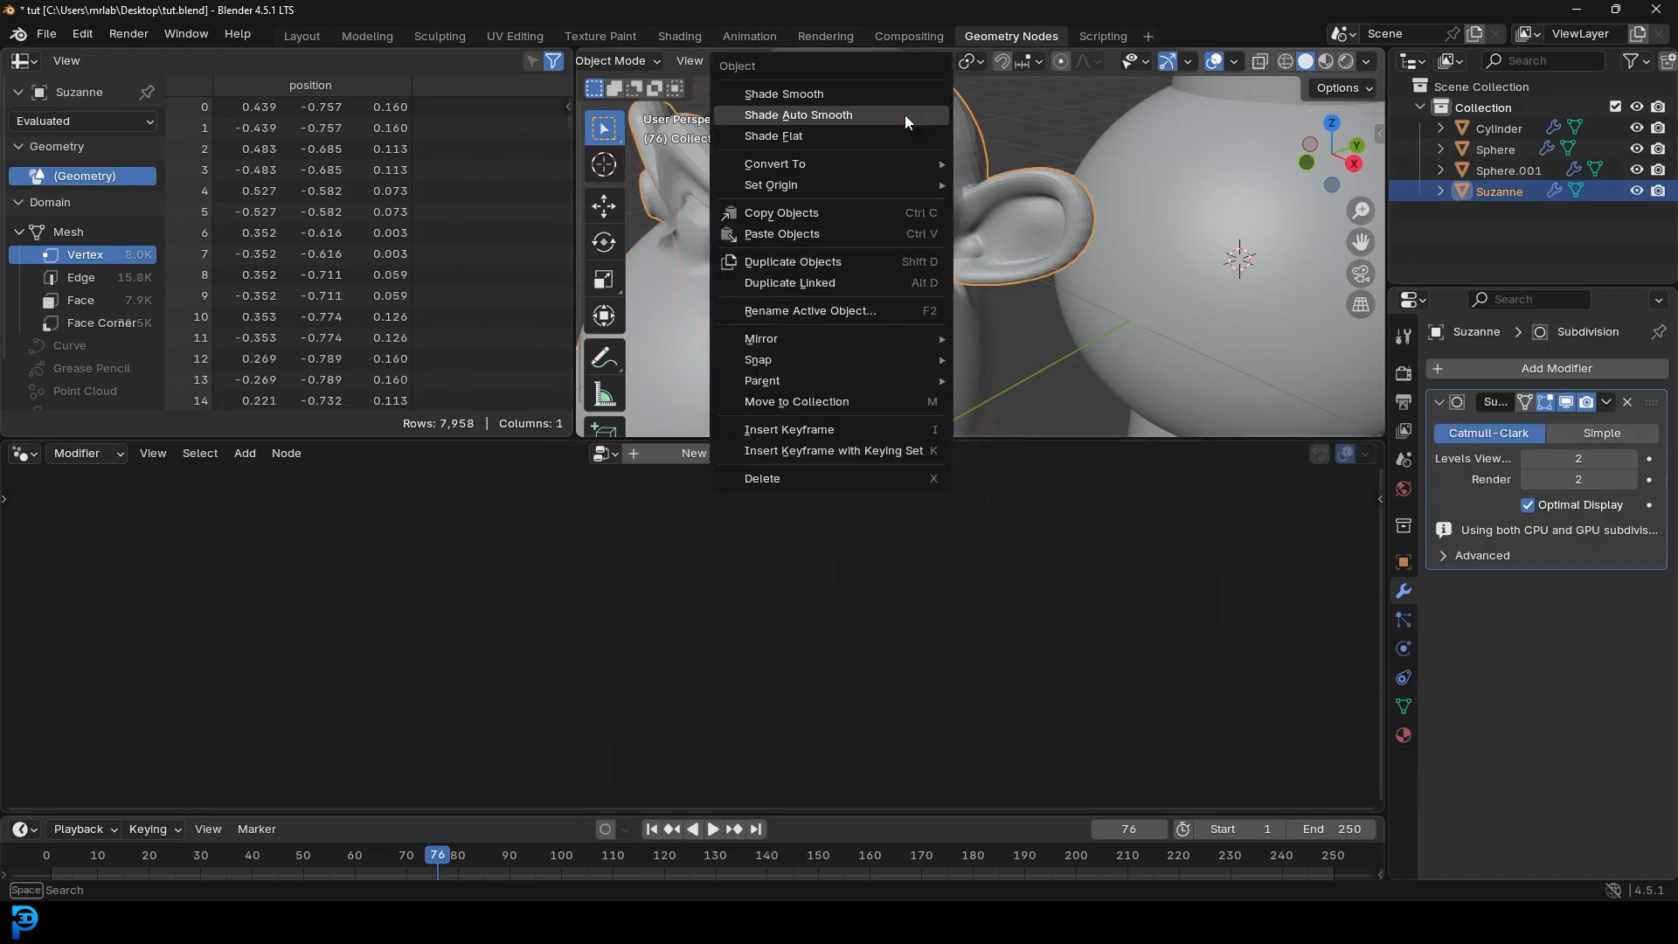
pyautogui.click(847, 96)
pyautogui.scroll(-2, 858, 279)
pyautogui.hotkey('alt', 'a')
pyautogui.moveTo(858, 279); pyautogui.dragTo(947, 249, button='middle')
# Step: Reposition the monkey head on the new sphere in two moves to adjust how the surfaces intersect
pyautogui.click(942, 171)
pyautogui.scroll(1, 942, 171)
pyautogui.press('g')
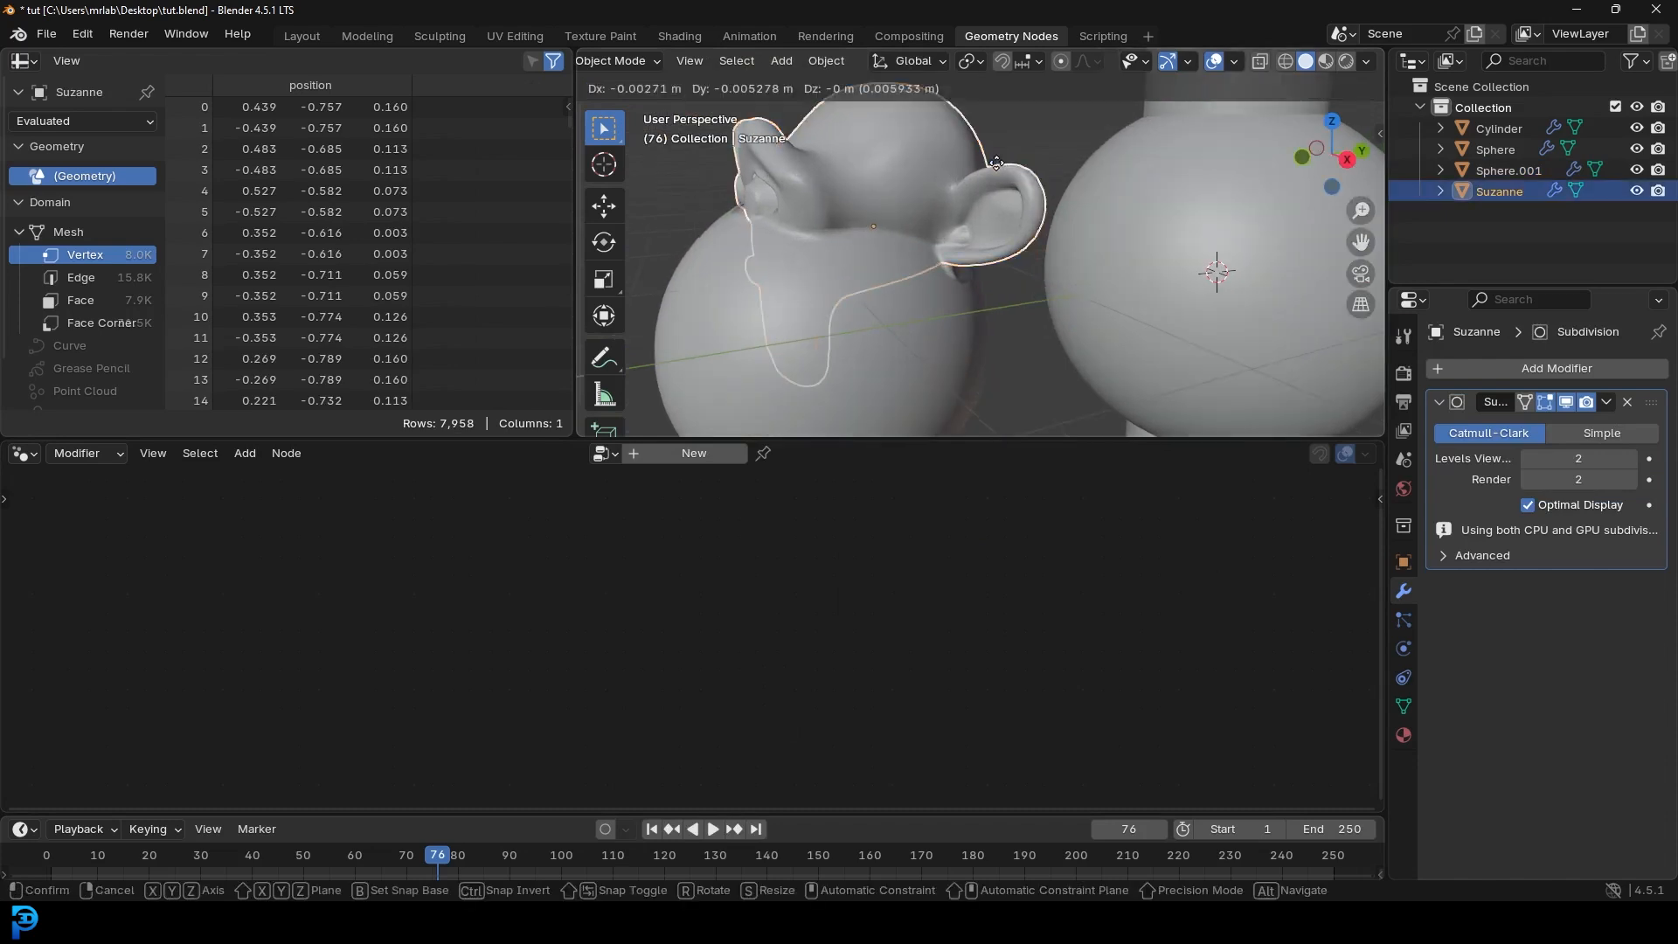
pyautogui.click(953, 187)
pyautogui.moveTo(952, 187); pyautogui.dragTo(963, 350, button='middle')
pyautogui.hotkey('alt', 'a')
pyautogui.scroll(4, 923, 207)
pyautogui.click(919, 181)
pyautogui.press('g')
pyautogui.click(911, 203)
# Step: Examine the blended shading on the monkey and sphere, and select the original sphere to show its node tree
pyautogui.hotkey('alt', 'a')
pyautogui.scroll(-2, 961, 343)
pyautogui.scroll(2, 972, 362)
pyautogui.moveTo(1047, 307); pyautogui.dragTo(1091, 225, button='middle')
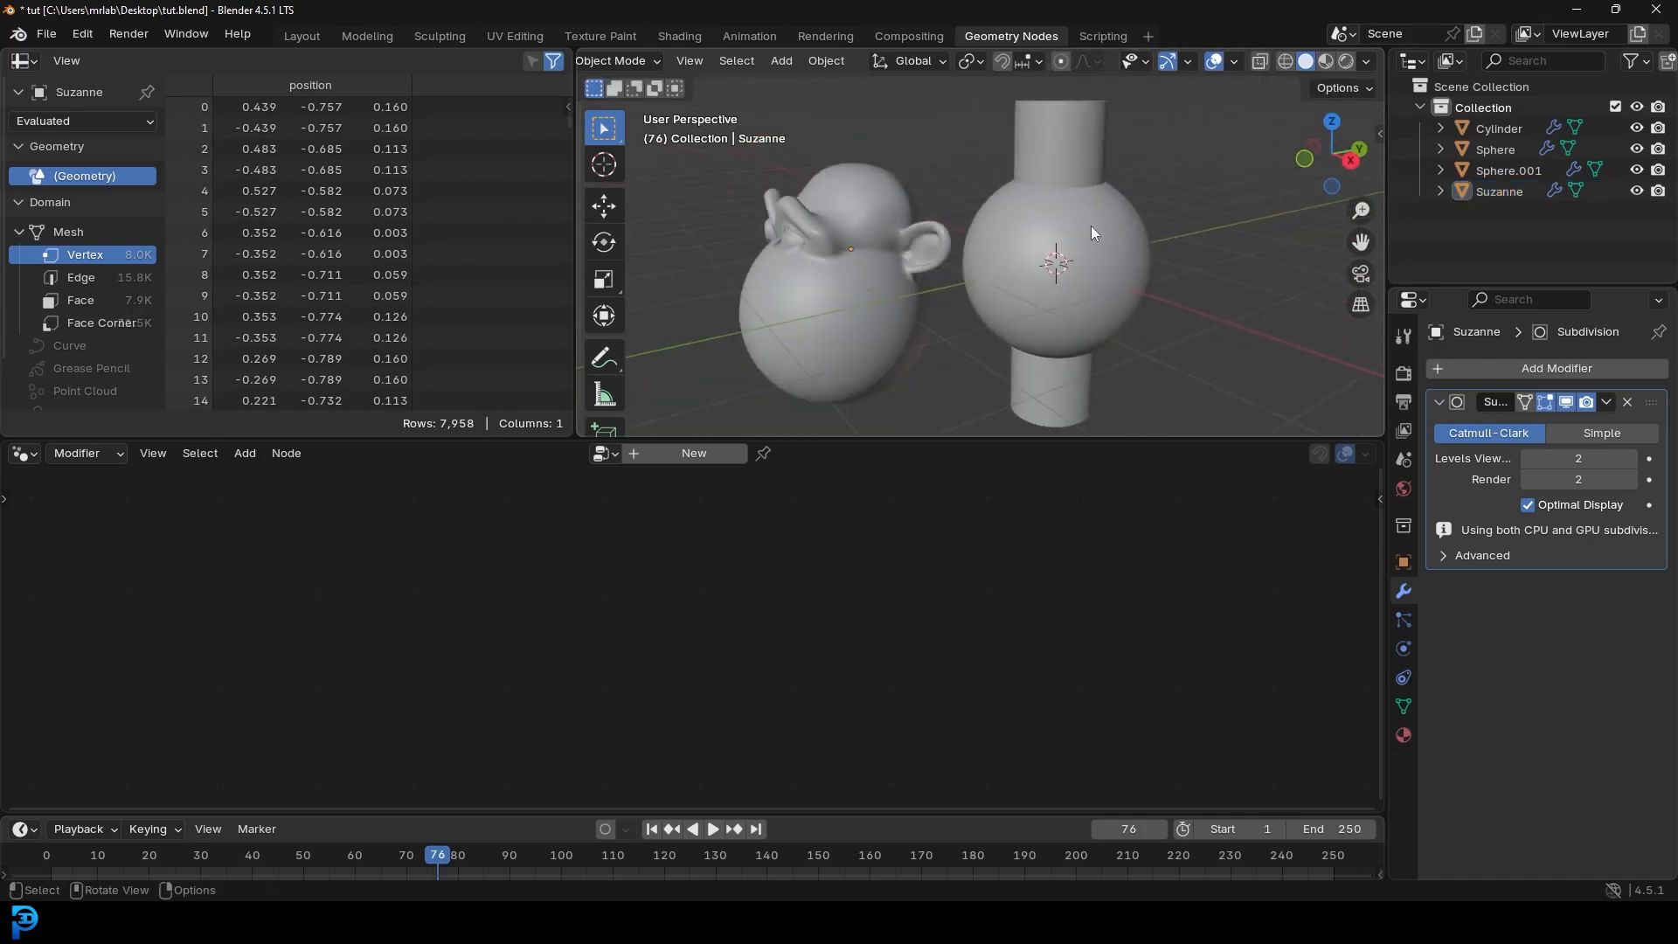
pyautogui.click(1088, 227)
pyautogui.moveTo(1020, 278); pyautogui.dragTo(1042, 292, button='middle')
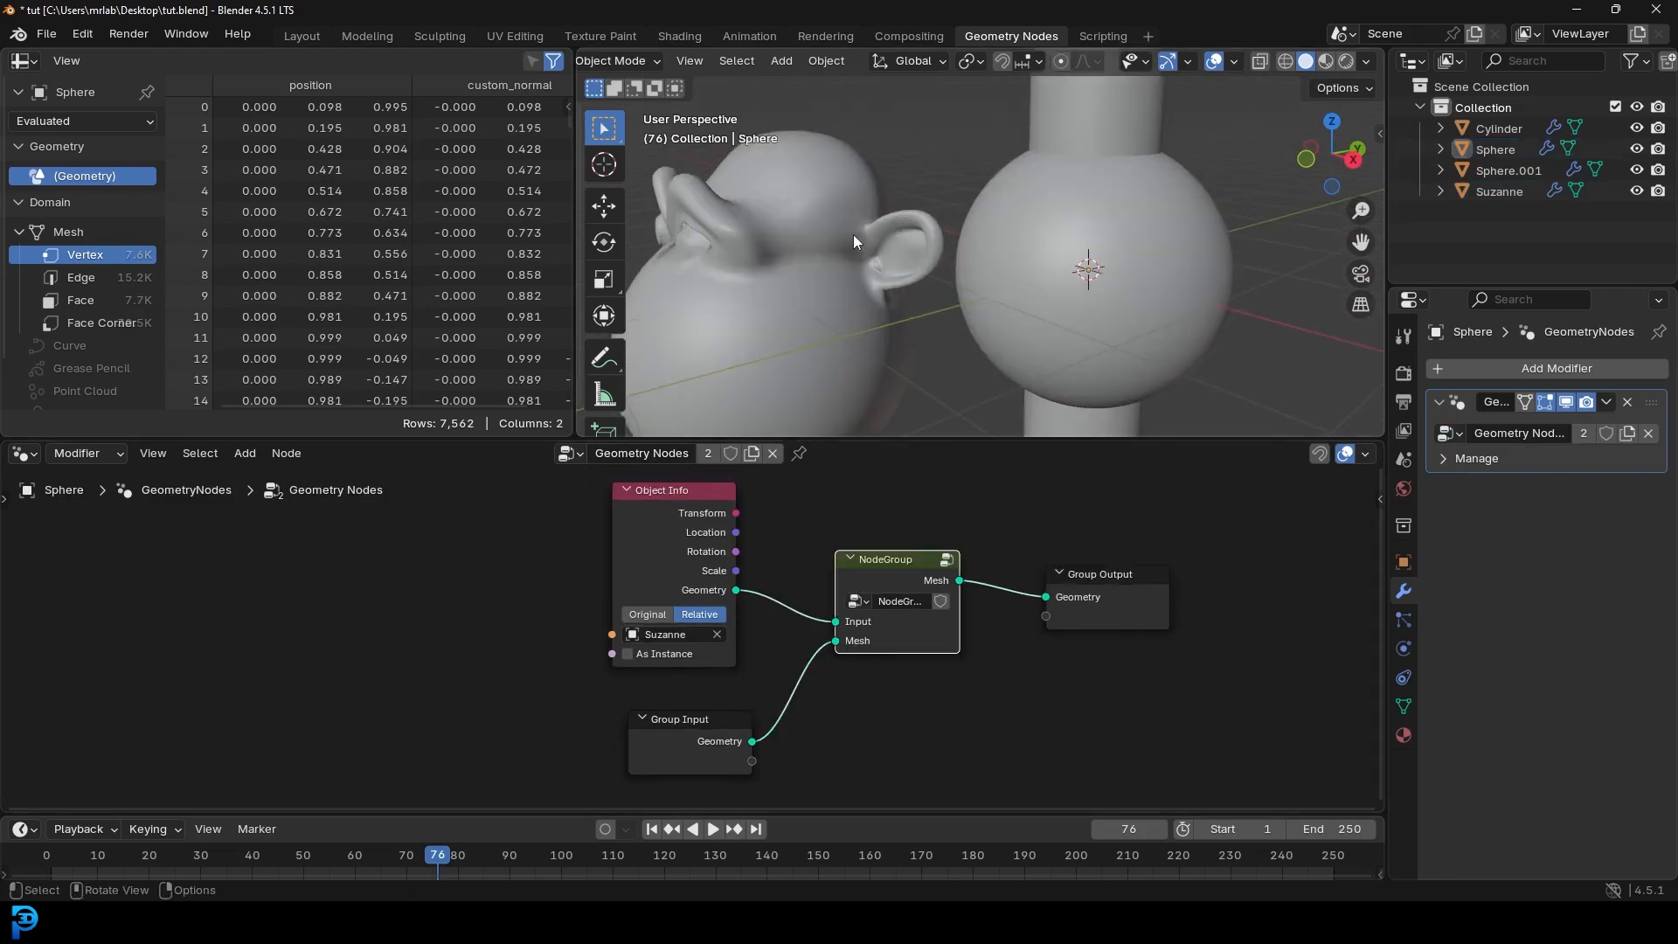